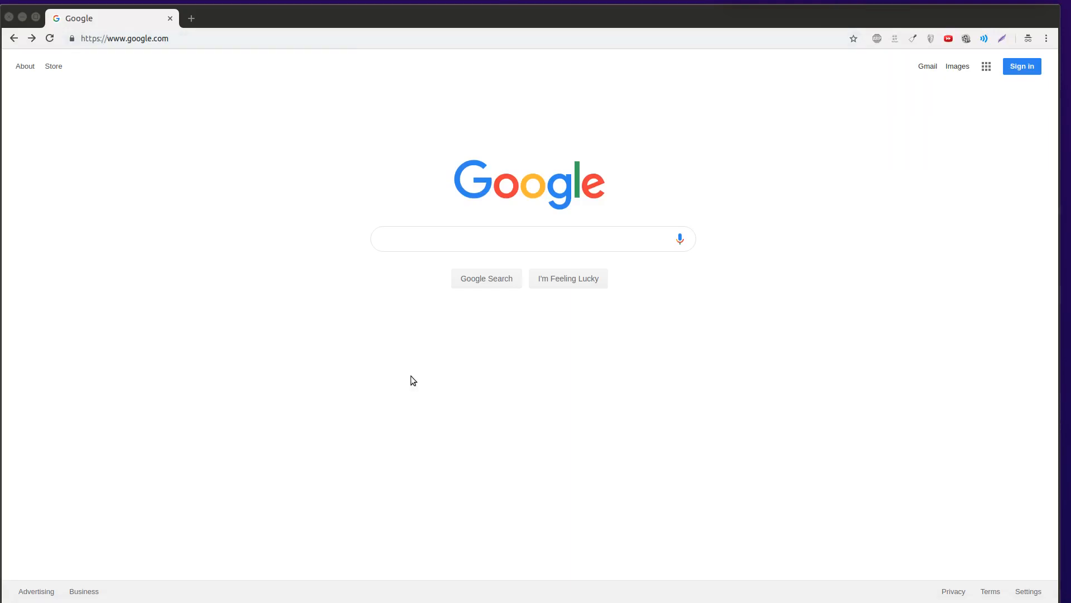
- Search Google for 'buy hair clippers' and skim the results before returning to the top
{"action": "left_click", "coordinate": [551, 237]}
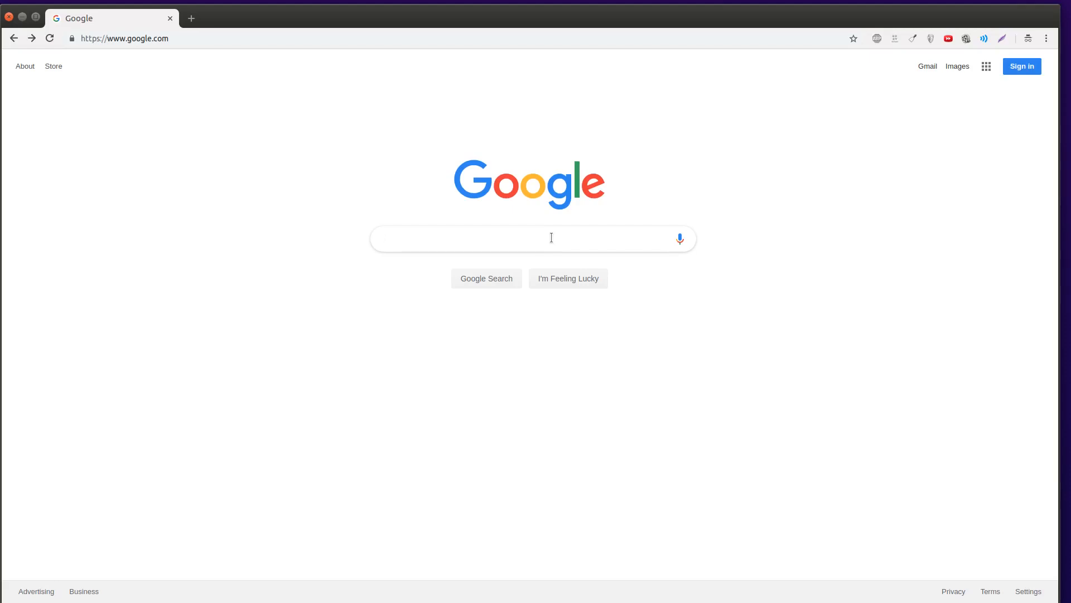
{"action": "type", "text": "buy hair cli"}
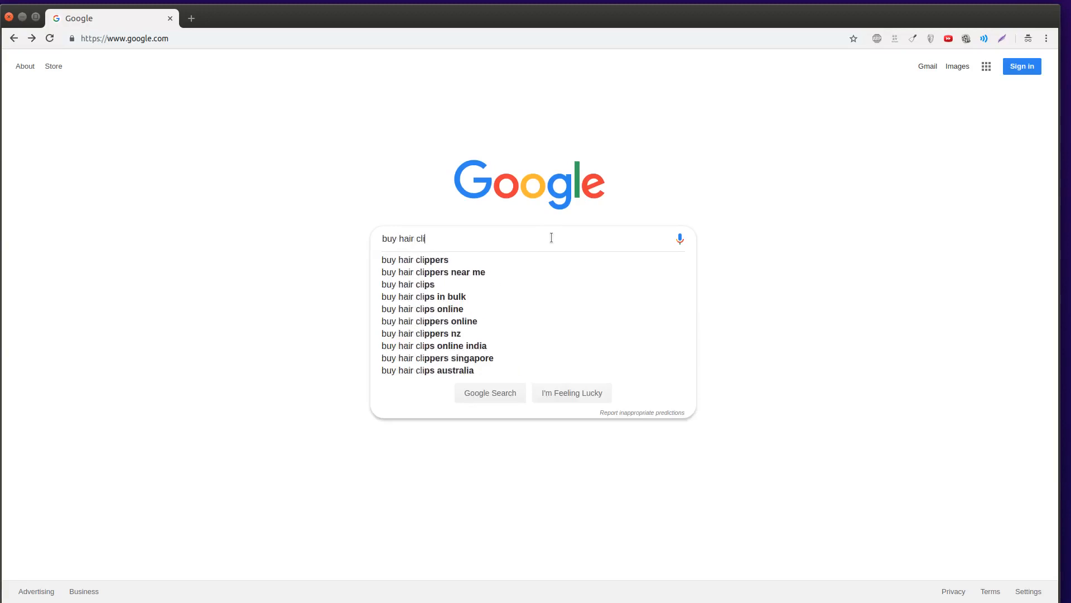
{"action": "type", "text": "ppers"}
{"action": "key", "text": "Return"}
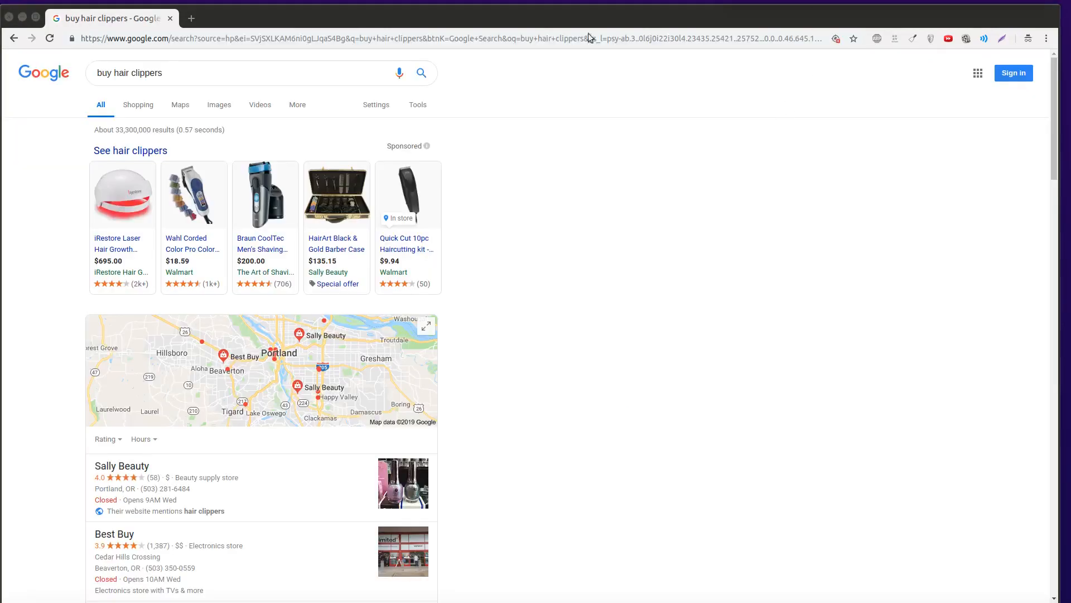
{"action": "scroll", "coordinate": [355, 378], "scroll_direction": "down", "scroll_amount": 5}
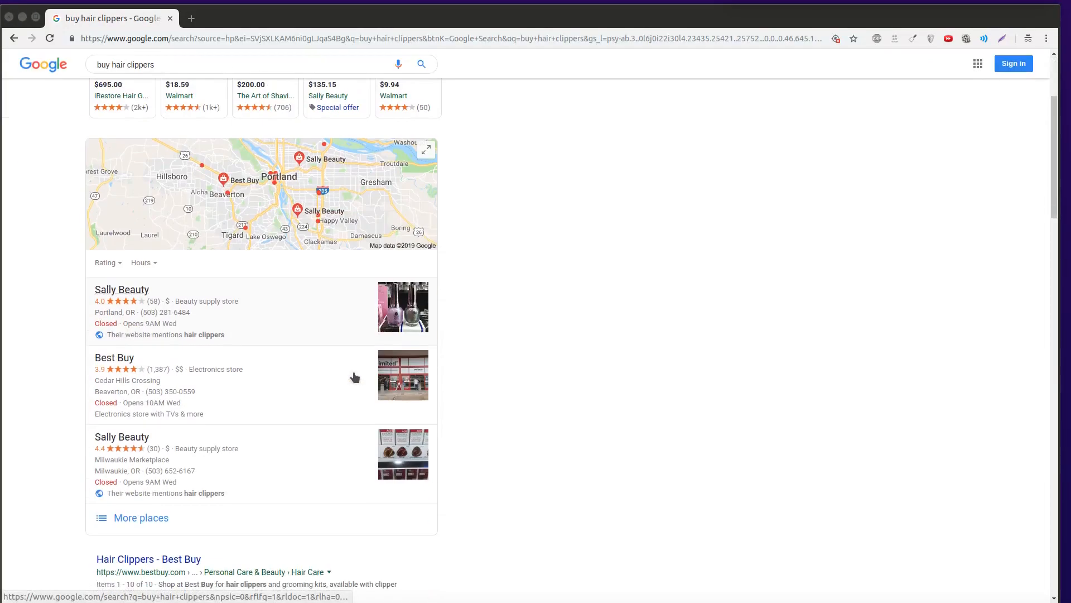
{"action": "scroll", "coordinate": [355, 377], "scroll_direction": "down", "scroll_amount": 18}
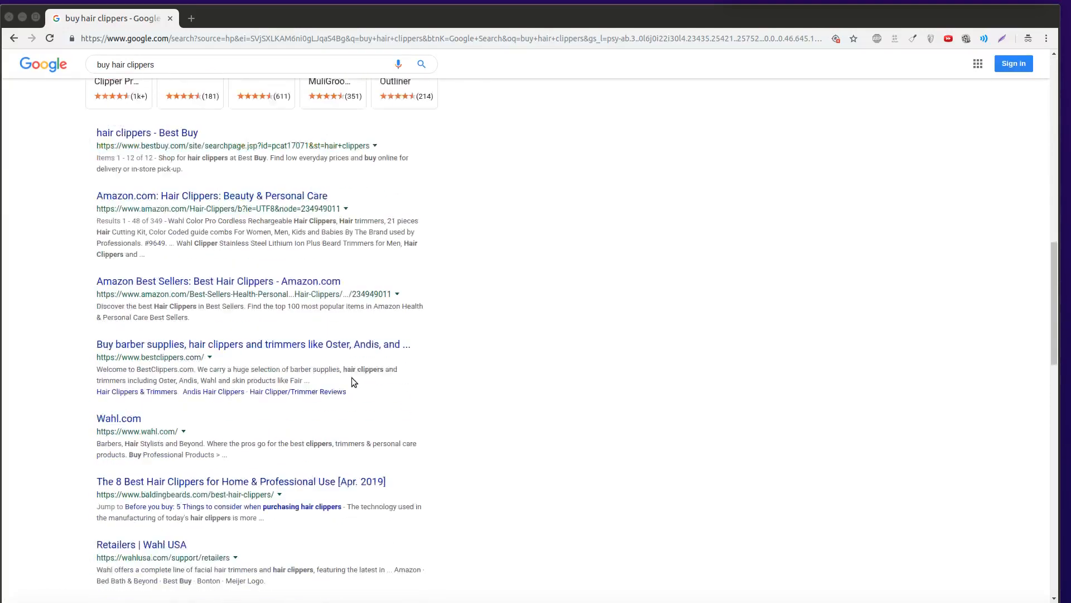
{"action": "scroll", "coordinate": [351, 378], "scroll_direction": "down", "scroll_amount": 15}
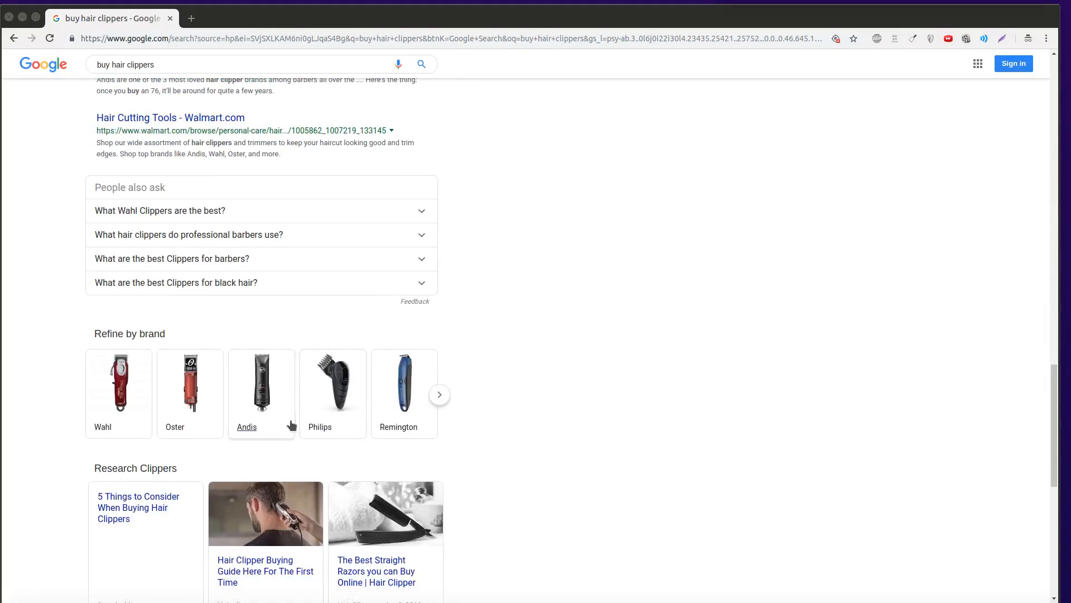
{"action": "scroll", "coordinate": [291, 425], "scroll_direction": "down", "scroll_amount": 4}
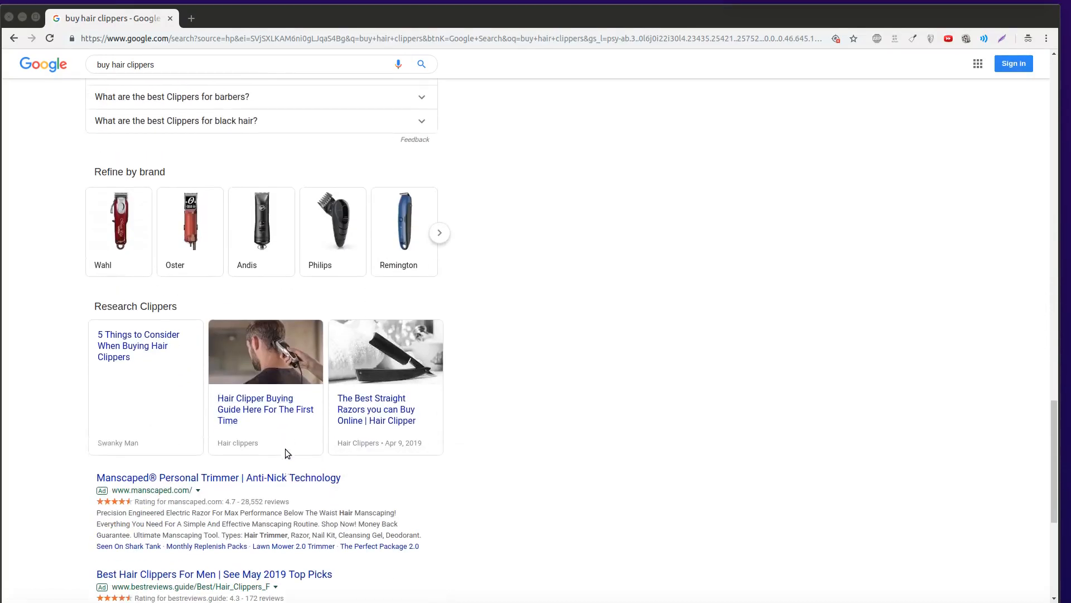
{"action": "scroll", "coordinate": [285, 446], "scroll_direction": "up", "scroll_amount": 20}
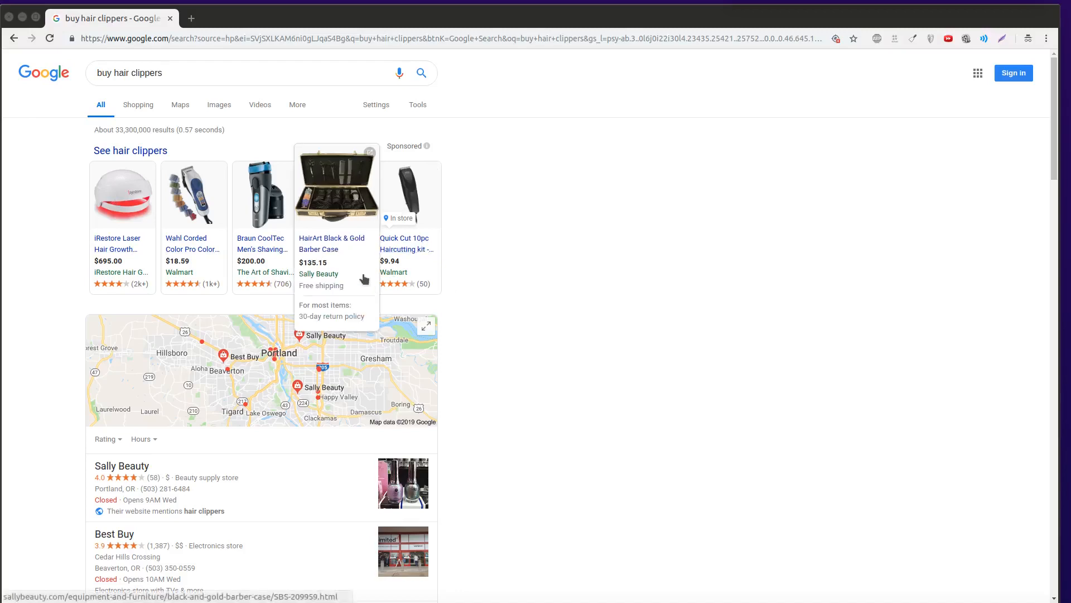
- Scroll the 'buy hair clippers' results past ads, map and organic listings down to People also ask
{"action": "scroll", "coordinate": [244, 365], "scroll_direction": "down", "scroll_amount": 3}
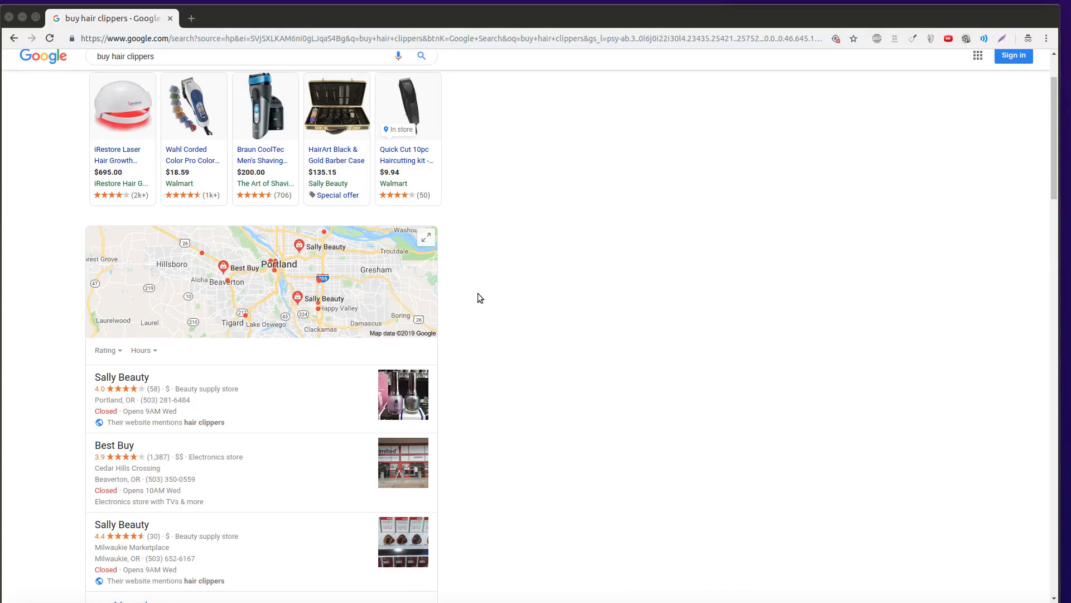
{"action": "scroll", "coordinate": [478, 293], "scroll_direction": "down", "scroll_amount": 5}
{"action": "scroll", "coordinate": [190, 317], "scroll_direction": "up", "scroll_amount": 5}
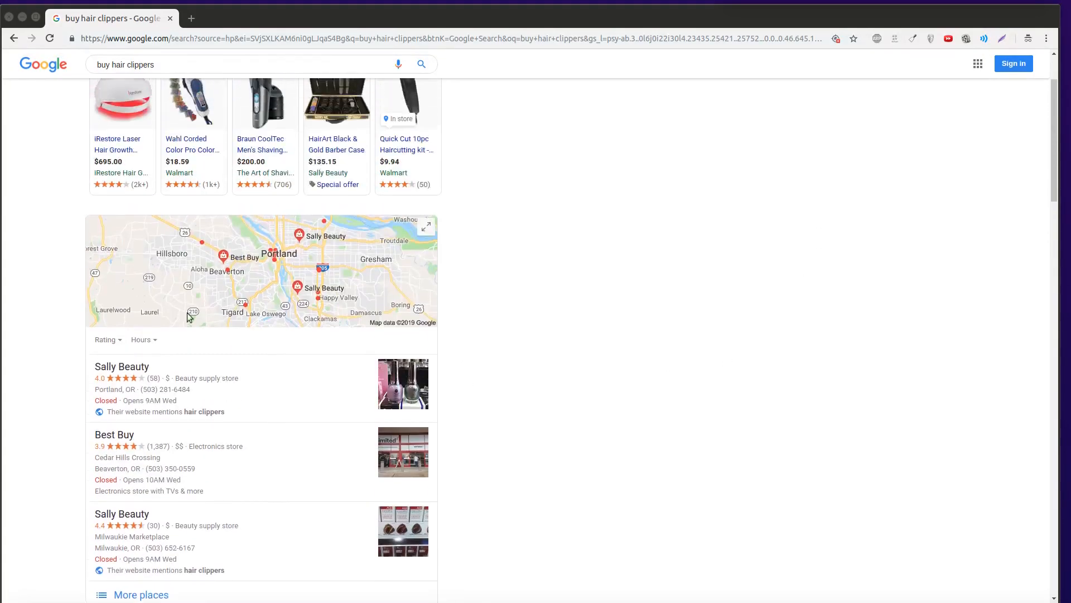
{"action": "scroll", "coordinate": [580, 224], "scroll_direction": "down", "scroll_amount": 6}
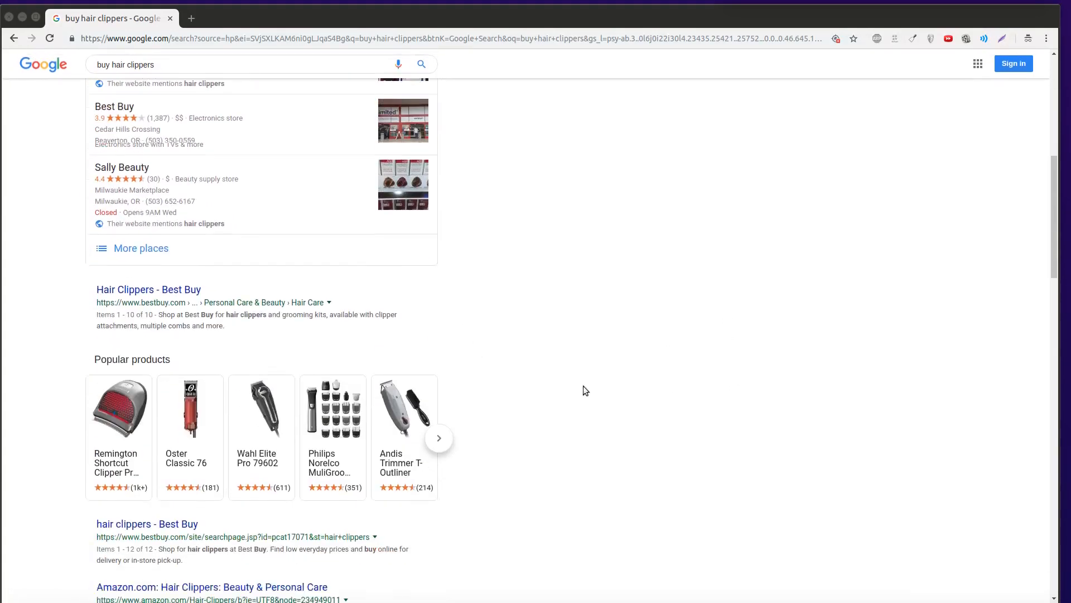
{"action": "scroll", "coordinate": [586, 390], "scroll_direction": "down", "scroll_amount": 2}
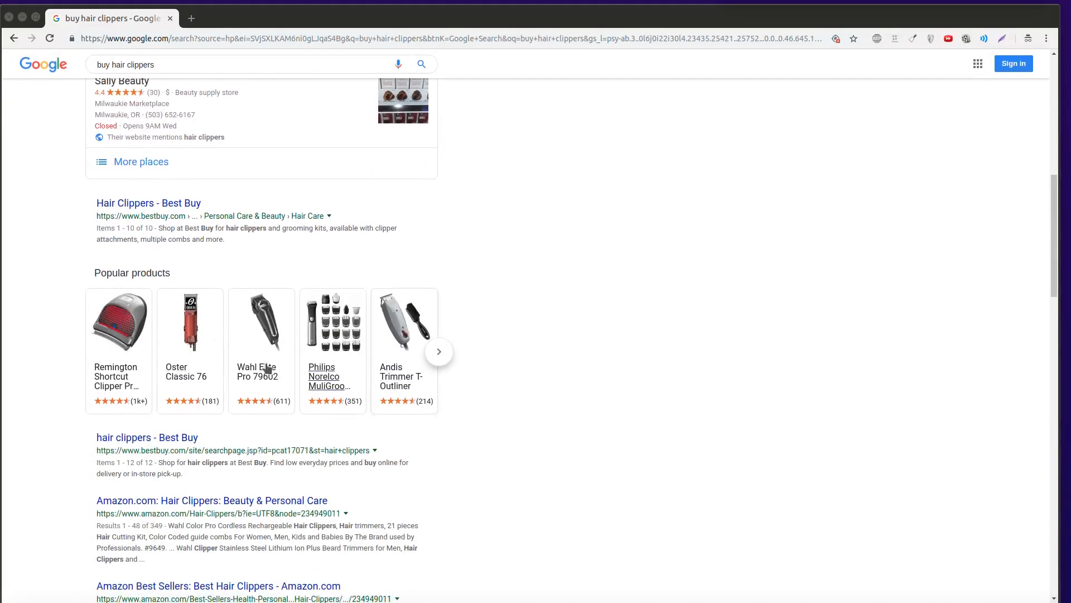
{"action": "scroll", "coordinate": [705, 382], "scroll_direction": "down", "scroll_amount": 5}
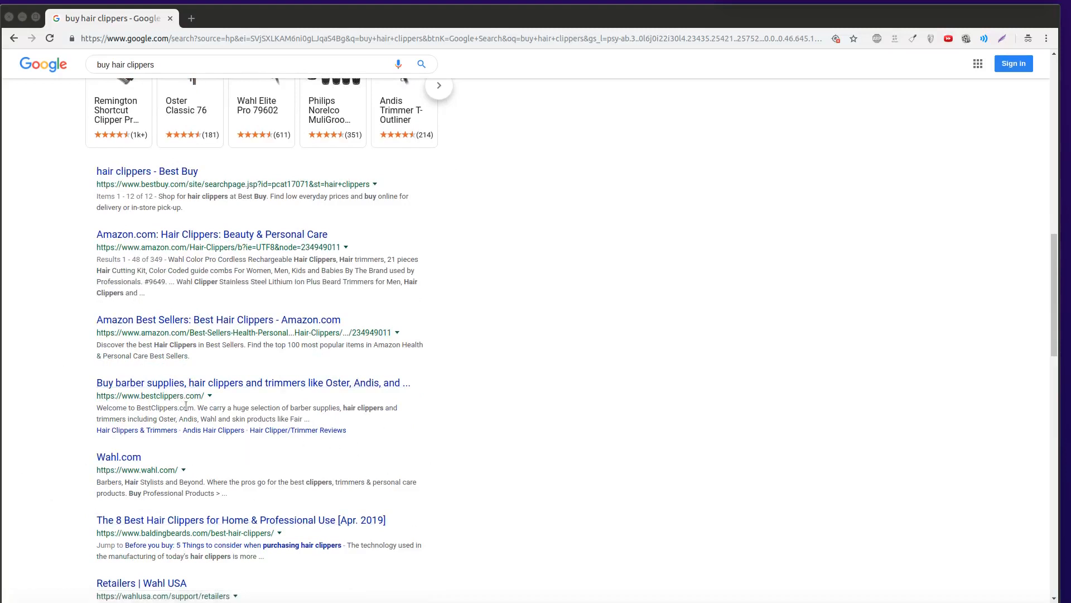
{"action": "scroll", "coordinate": [186, 406], "scroll_direction": "down", "scroll_amount": 10}
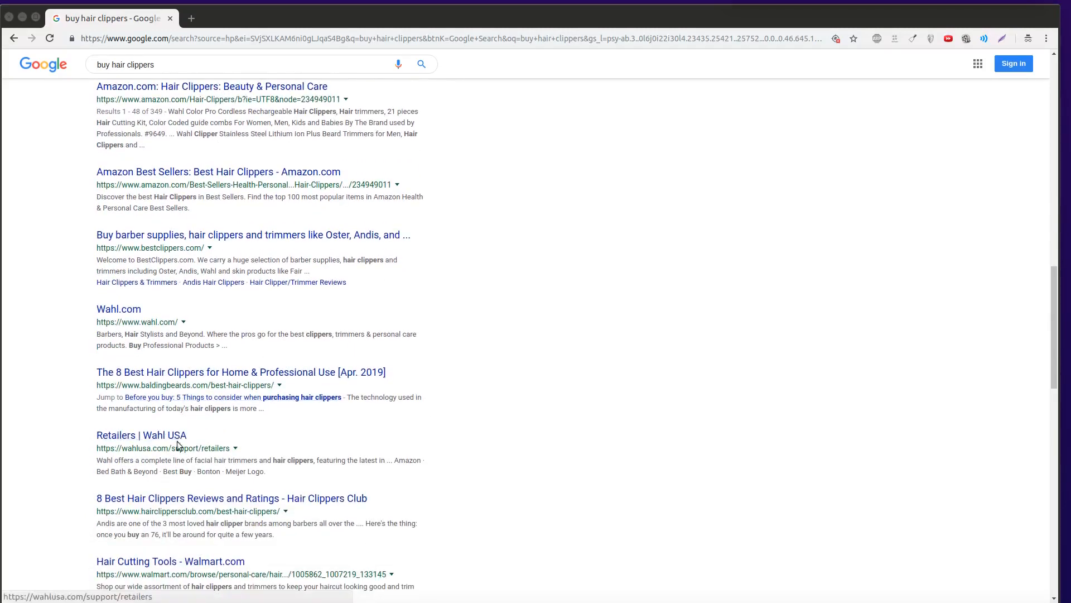
{"action": "scroll", "coordinate": [45, 397], "scroll_direction": "down", "scroll_amount": 3}
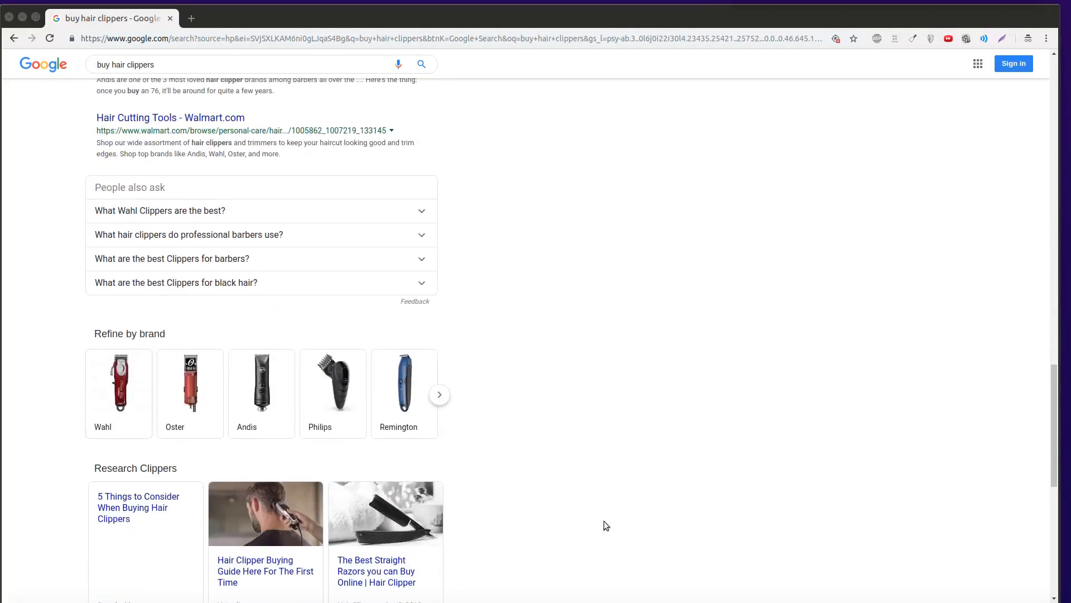
{"action": "scroll", "coordinate": [470, 486], "scroll_direction": "down", "scroll_amount": 3}
{"action": "scroll", "coordinate": [522, 467], "scroll_direction": "down", "scroll_amount": 3}
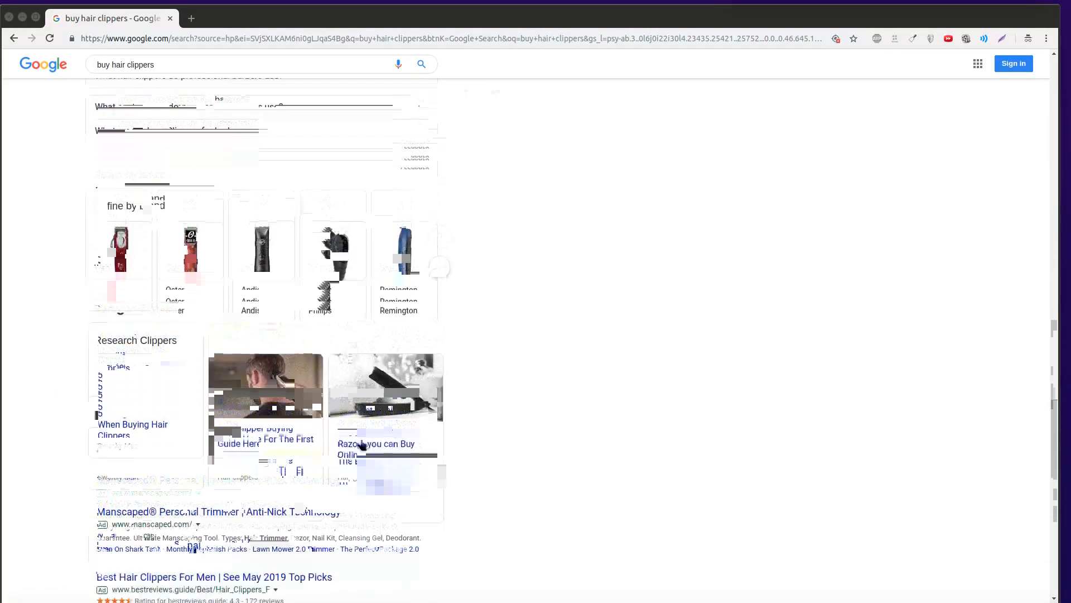
{"action": "scroll", "coordinate": [359, 555], "scroll_direction": "down", "scroll_amount": 4}
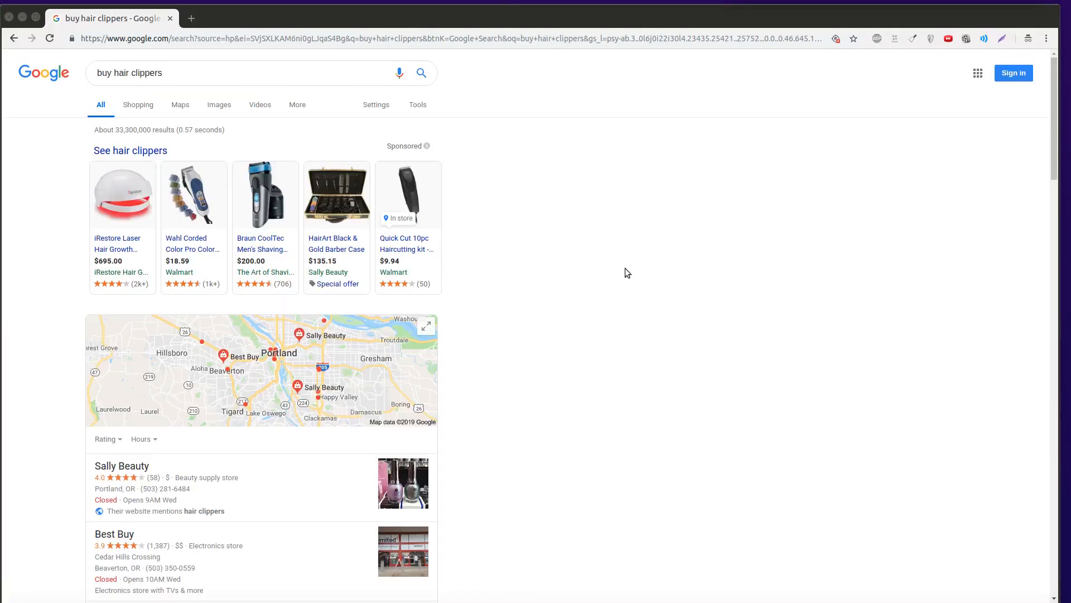
{"action": "scroll", "coordinate": [625, 268], "scroll_direction": "down", "scroll_amount": 10}
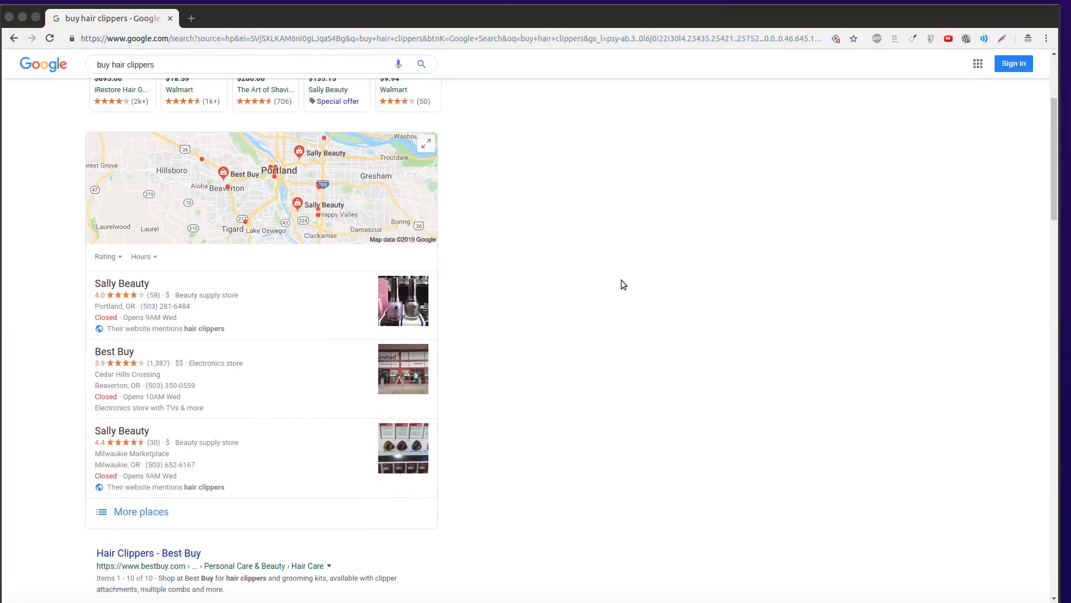
{"action": "scroll", "coordinate": [608, 297], "scroll_direction": "down", "scroll_amount": 15}
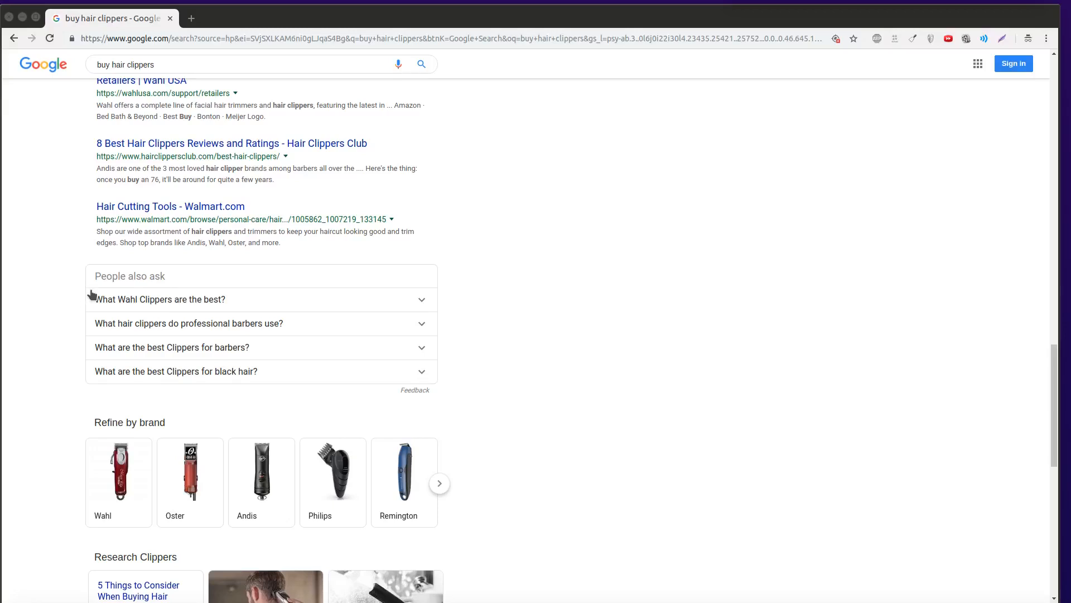
- Expand the People also ask box until it lists twelve clipper questions
{"action": "left_click_drag", "start_coordinate": [93, 300], "coordinate": [250, 385]}
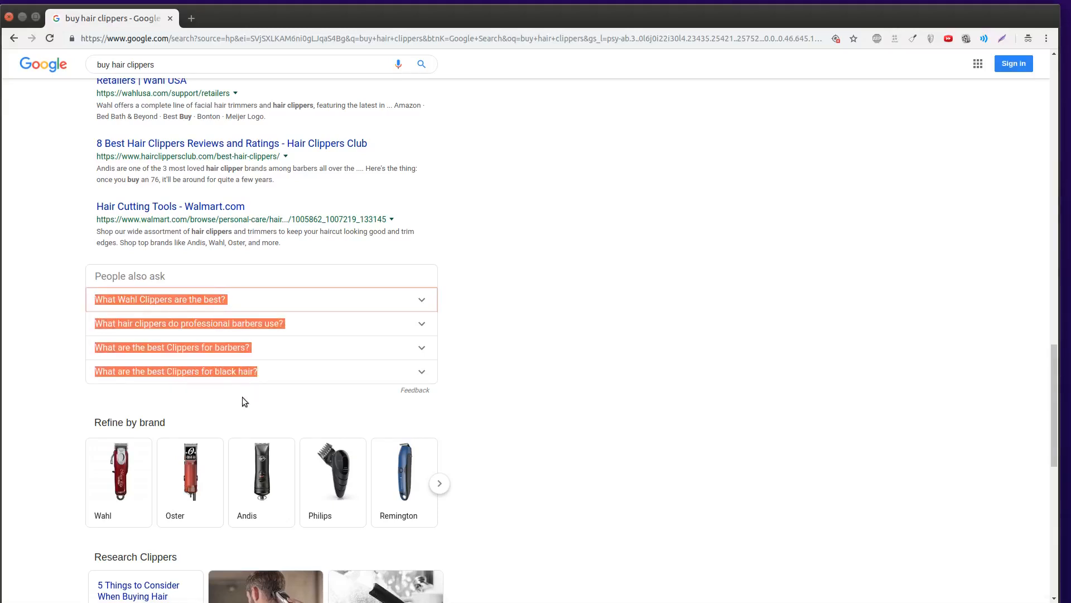
{"action": "left_click", "coordinate": [334, 332]}
{"action": "left_click", "coordinate": [335, 332]}
{"action": "left_click", "coordinate": [334, 332]}
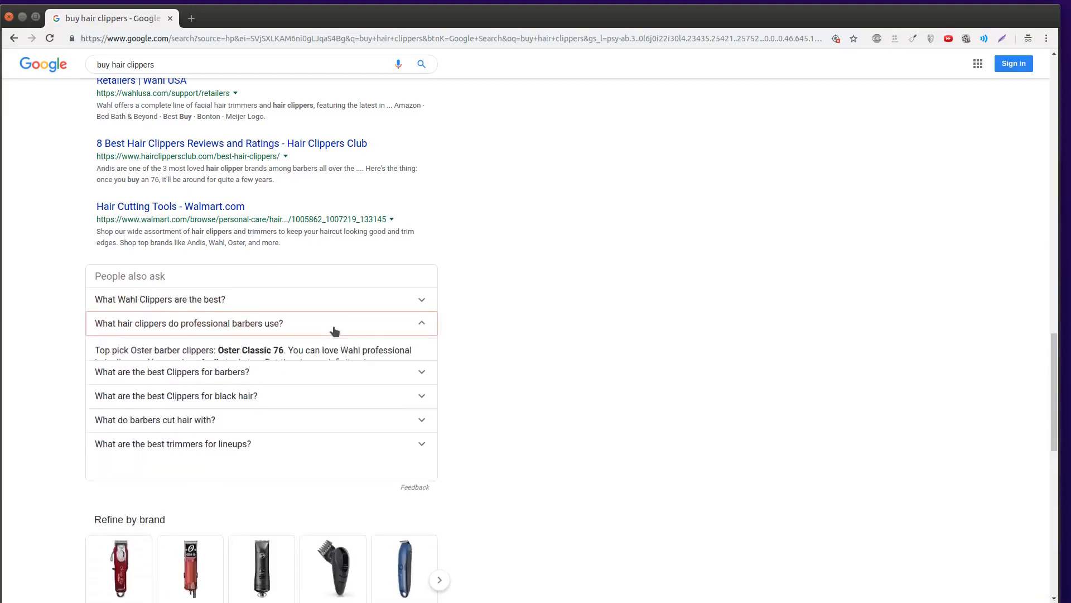
{"action": "left_click", "coordinate": [335, 332]}
{"action": "left_click", "coordinate": [335, 332]}
{"action": "left_click", "coordinate": [335, 331]}
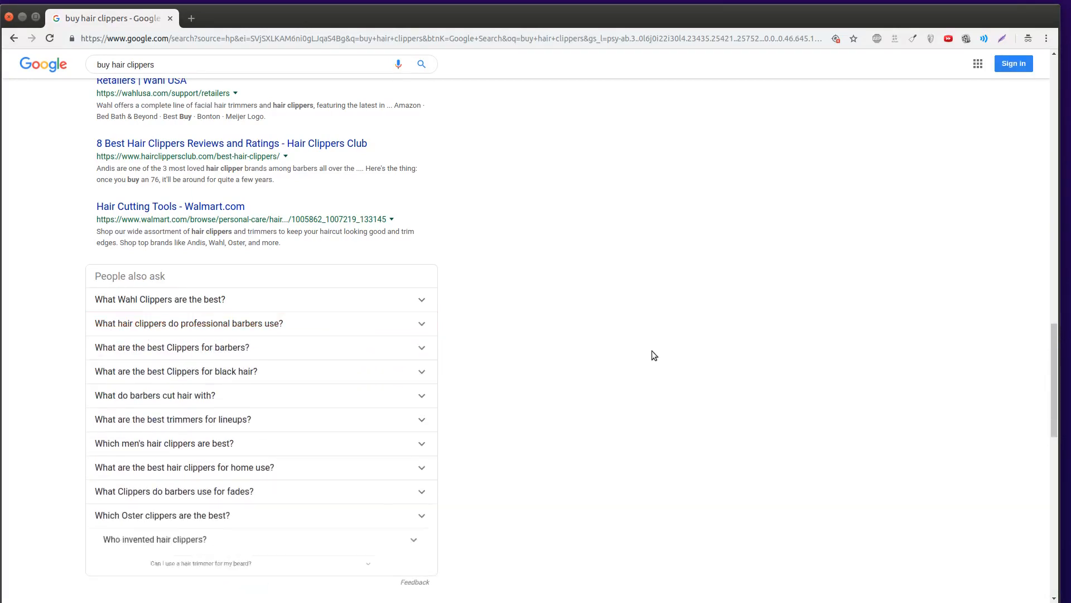
- Select all twelve questions and bring the Guest-Post-Demo spreadsheet to the front
{"action": "left_click_drag", "start_coordinate": [91, 295], "coordinate": [259, 568]}
{"action": "key", "text": "ctrl+c"}
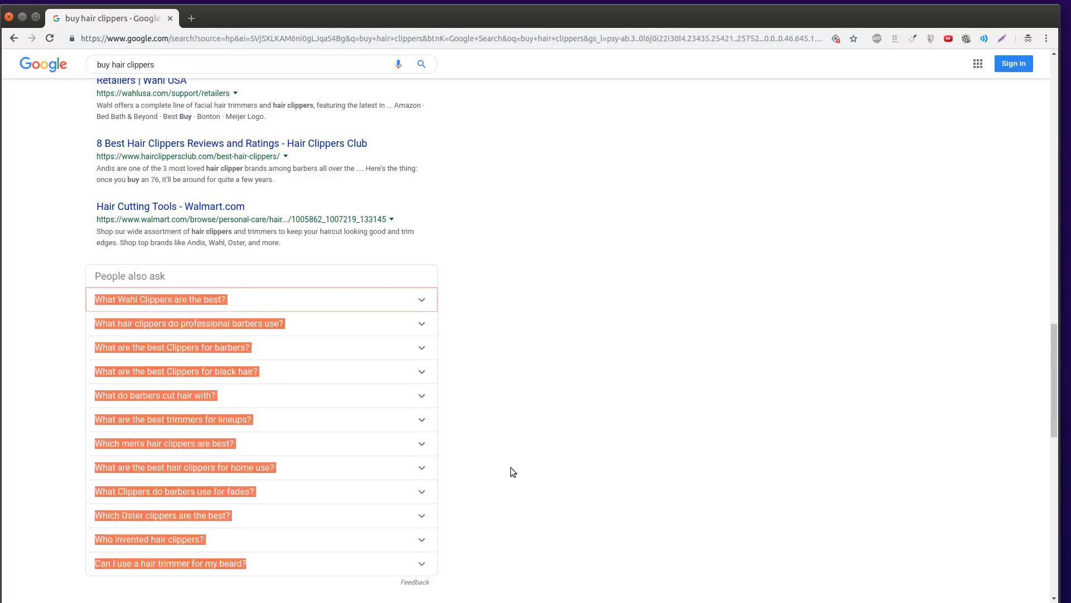
{"action": "scroll", "coordinate": [521, 446], "scroll_direction": "down", "scroll_amount": 1}
{"action": "left_click_drag", "start_coordinate": [564, 601], "coordinate": [599, 36]}
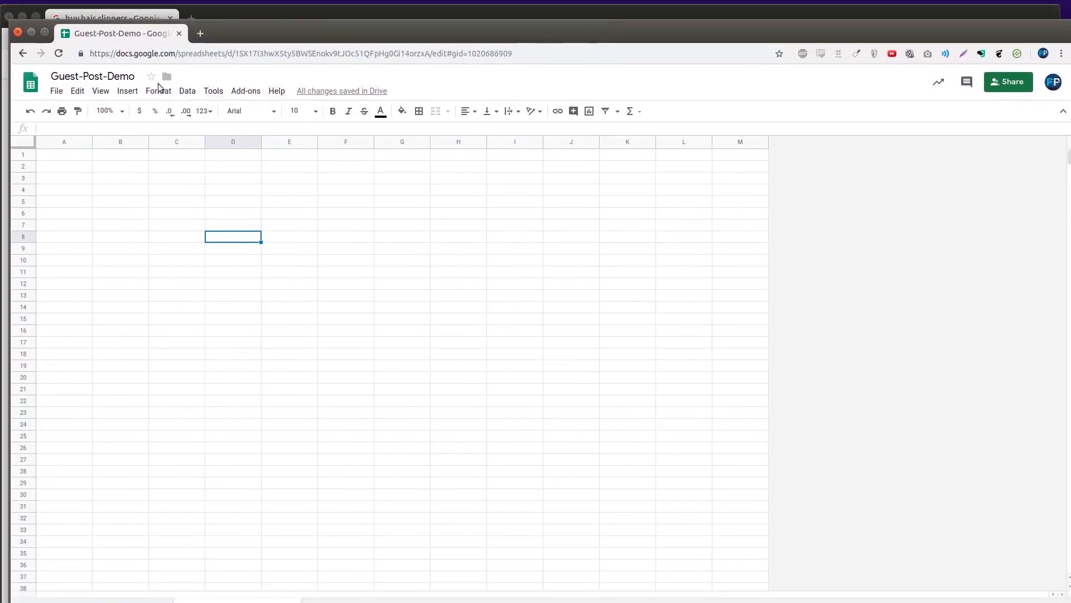
- Rename the spreadsheet to Keyword-Research-Demo
{"action": "double_click", "coordinate": [88, 77]}
{"action": "type", "text": "Keyword-Research"}
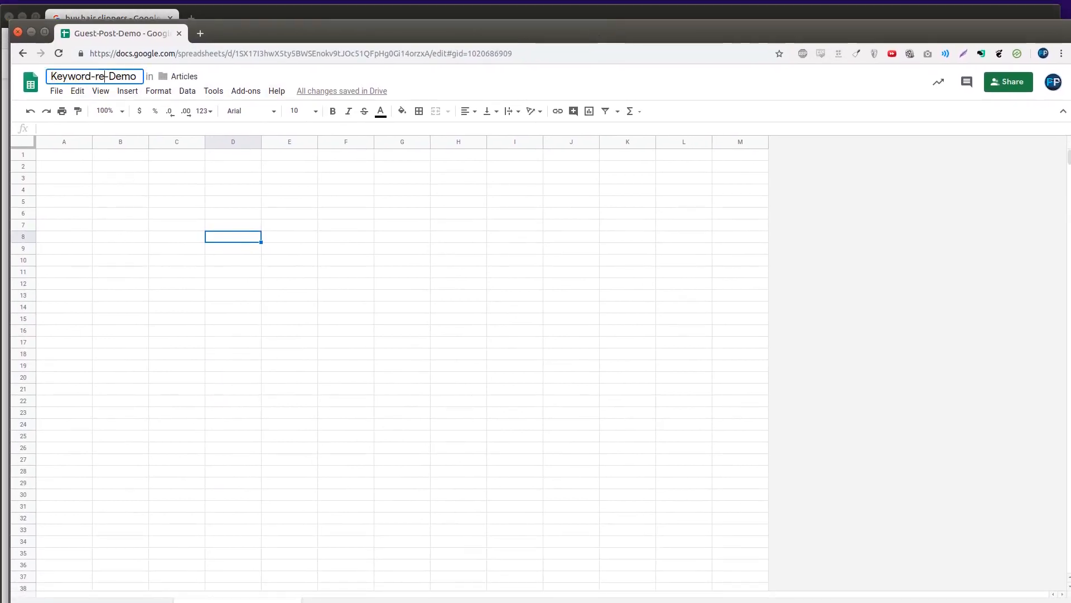
{"action": "key", "text": "Return"}
- Paste the twelve questions into column A, widen it, and sort them A to Z
{"action": "left_click", "coordinate": [70, 157]}
{"action": "key", "text": "ctrl+v"}
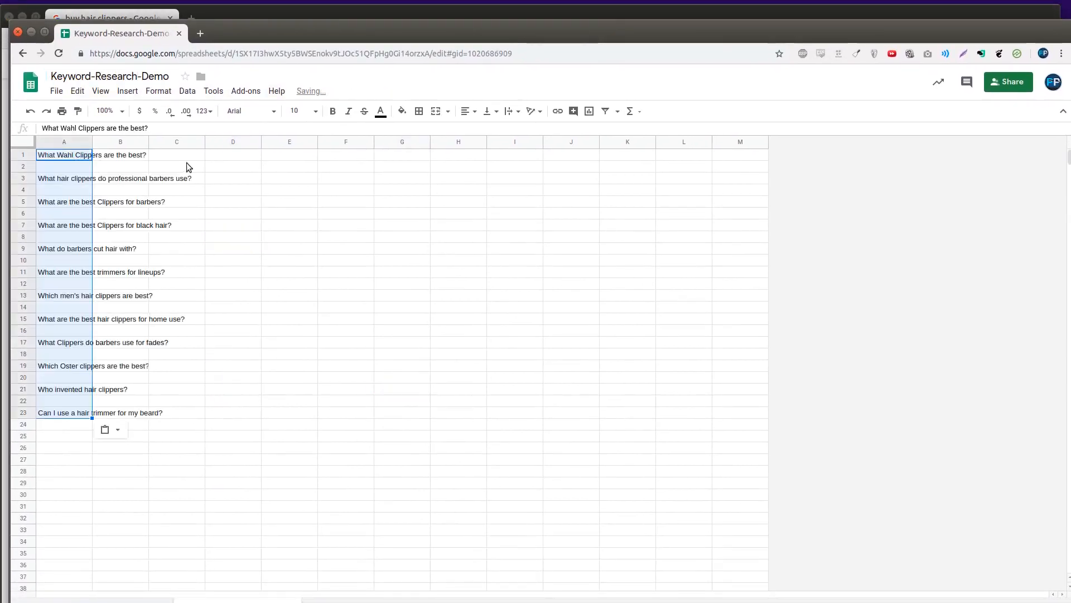
{"action": "double_click", "coordinate": [92, 142]}
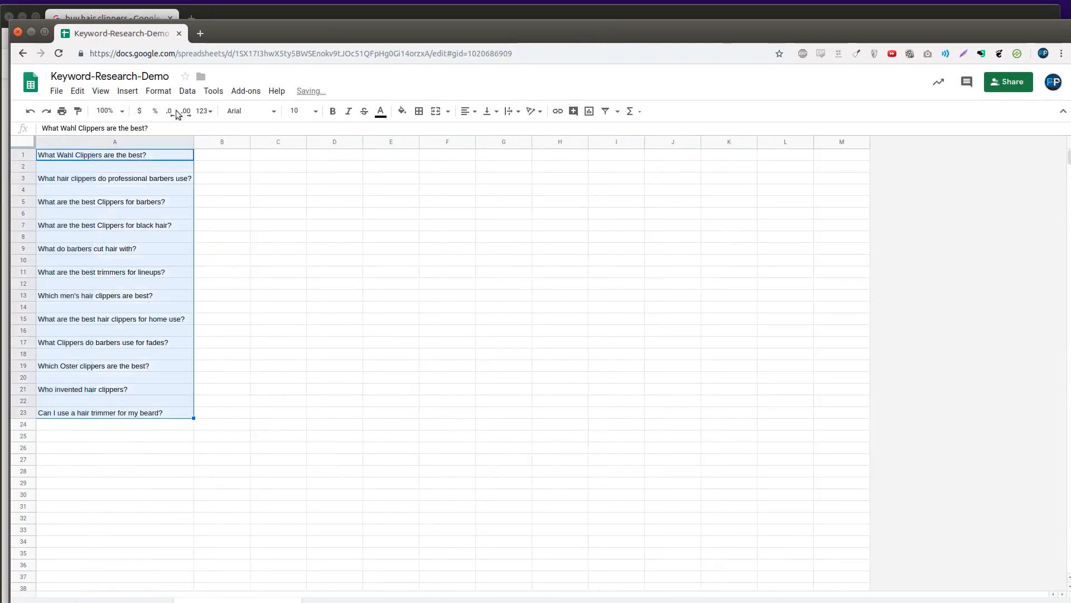
{"action": "right_click", "coordinate": [161, 249]}
{"action": "left_click", "coordinate": [194, 410]}
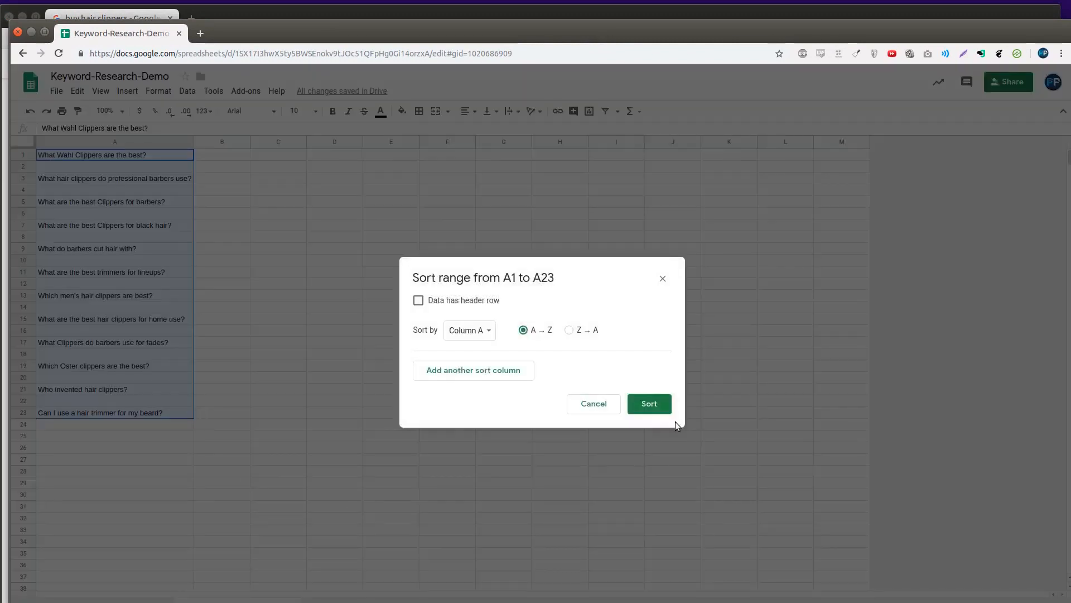
{"action": "left_click", "coordinate": [656, 408]}
{"action": "left_click", "coordinate": [69, 318]}
- Fill B1:B12 with the label 'People Also Ask' using Ctrl+D
{"action": "left_click", "coordinate": [226, 159]}
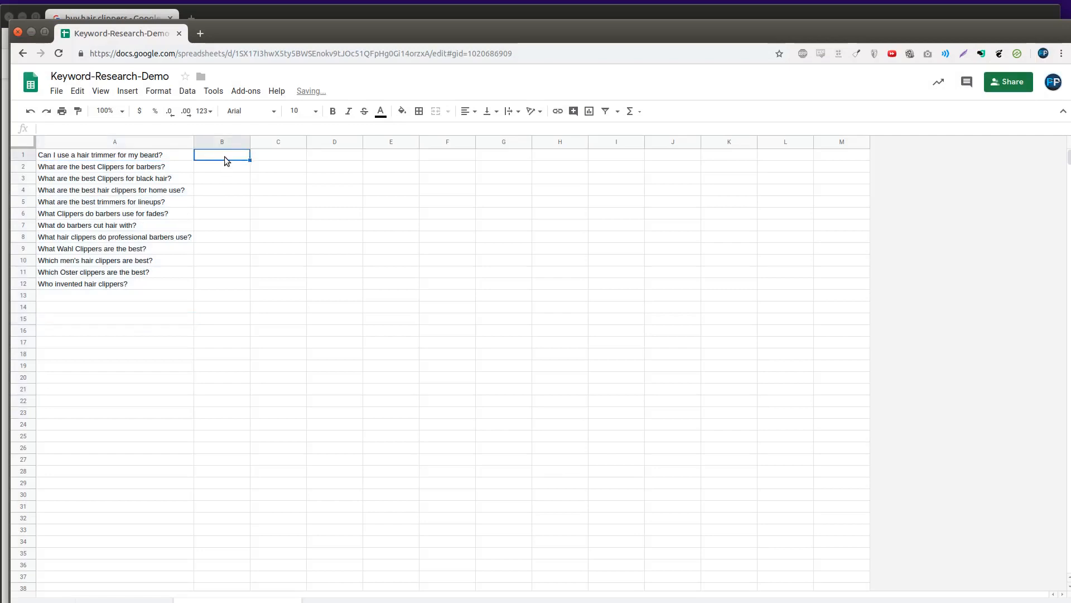
{"action": "type", "text": "Pe"}
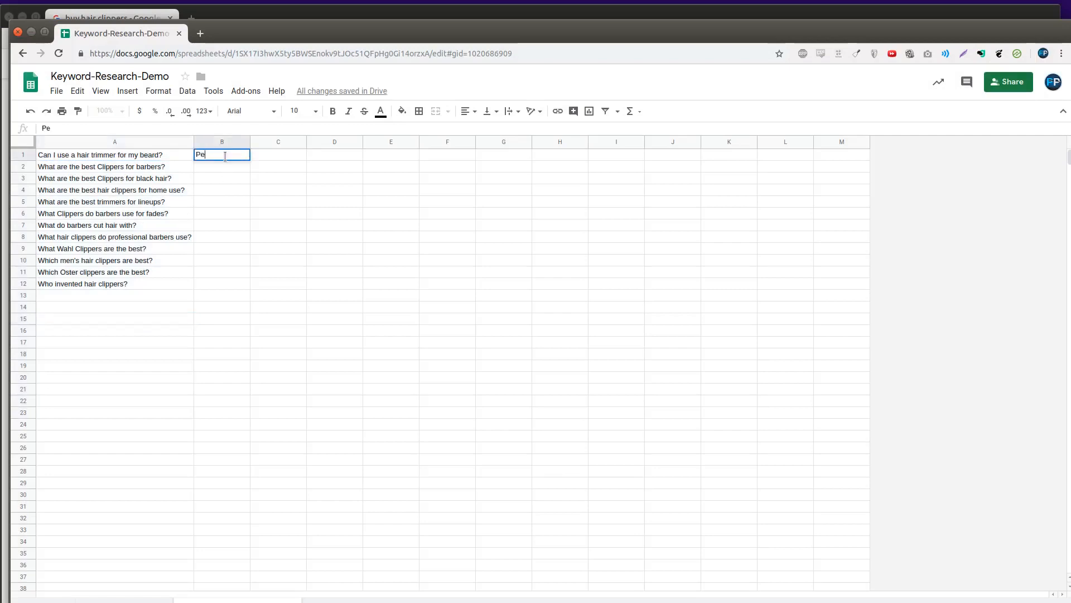
{"action": "type", "text": "ople Also Ask"}
{"action": "key", "text": "Return"}
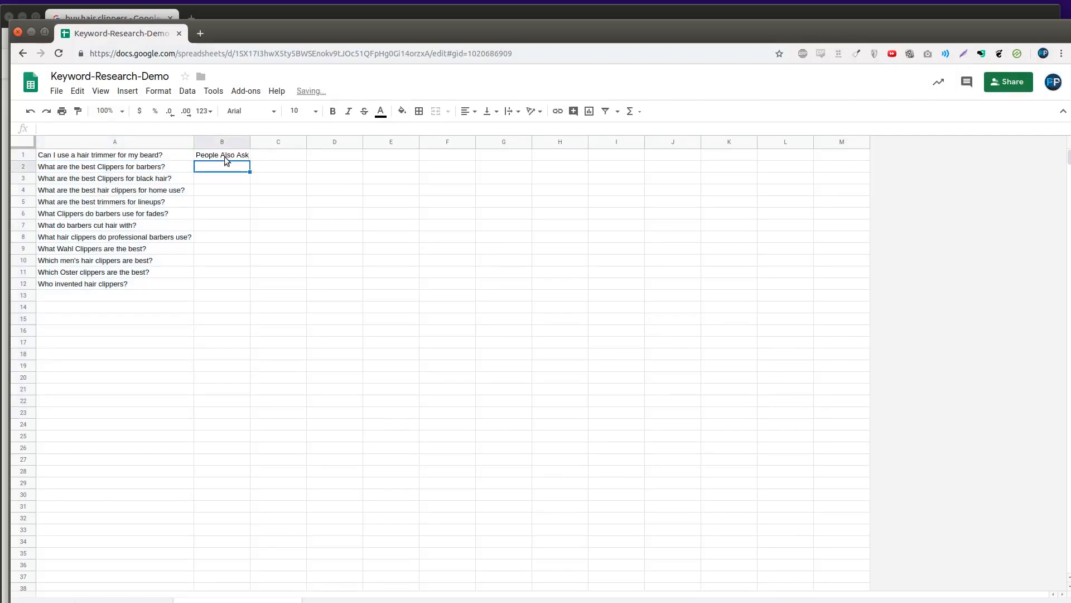
{"action": "left_click", "coordinate": [224, 156]}
{"action": "left_click_drag", "start_coordinate": [224, 156], "coordinate": [210, 297]}
{"action": "key", "text": "ctrl+d"}
{"action": "left_click", "coordinate": [202, 349]}
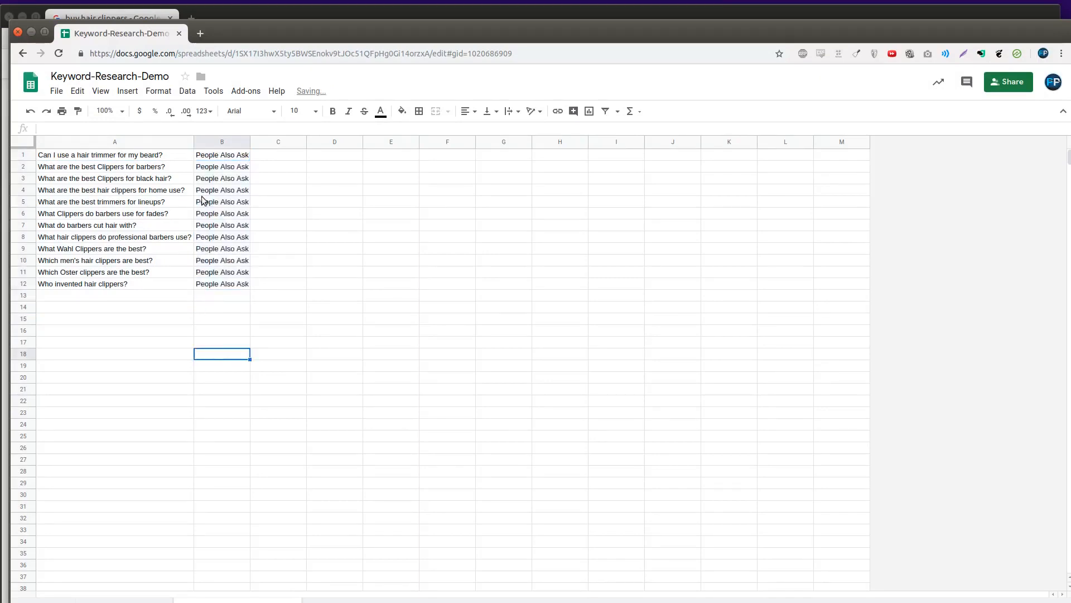
{"action": "left_click_drag", "start_coordinate": [230, 158], "coordinate": [224, 283]}
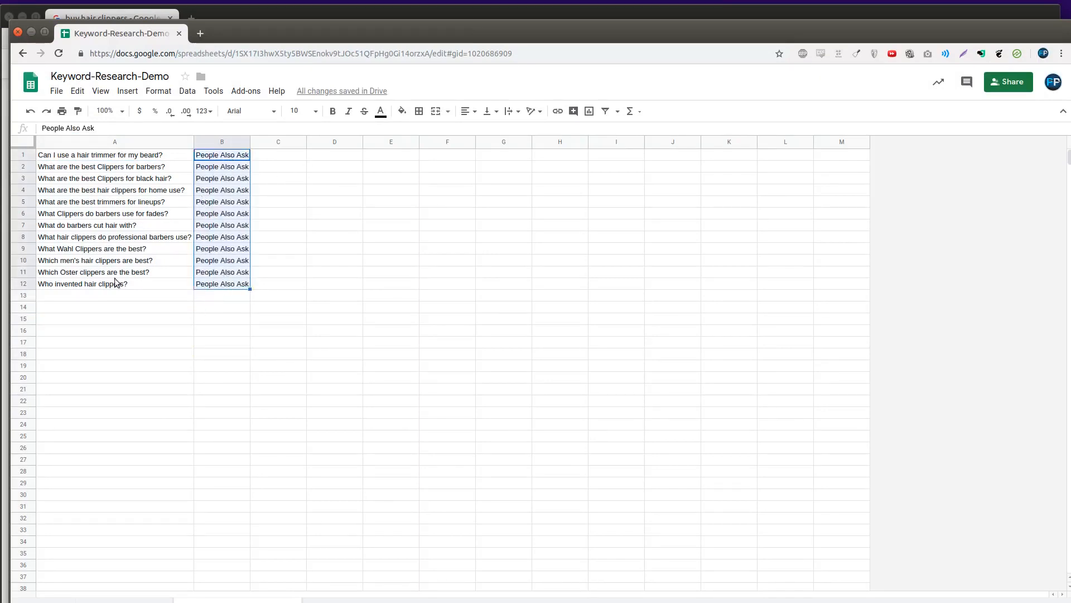
{"action": "left_click_drag", "start_coordinate": [421, 35], "coordinate": [513, 602]}
{"action": "left_click", "coordinate": [521, 416]}
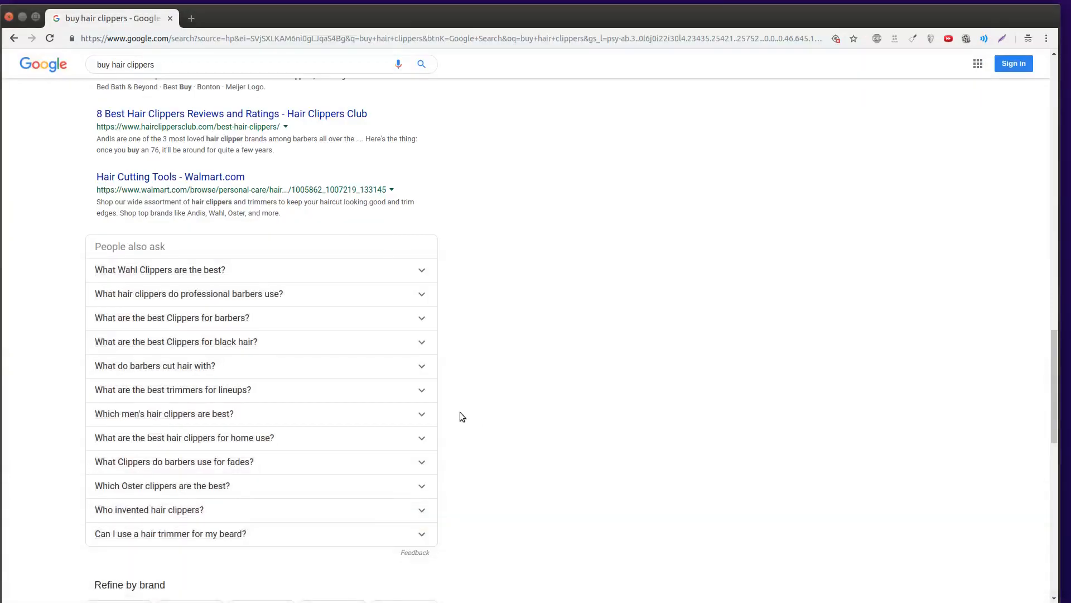
- Copy the eight related searches for buy hair clippers from the results page
{"action": "scroll", "coordinate": [461, 412], "scroll_direction": "down", "scroll_amount": 7}
{"action": "scroll", "coordinate": [470, 412], "scroll_direction": "down", "scroll_amount": 6}
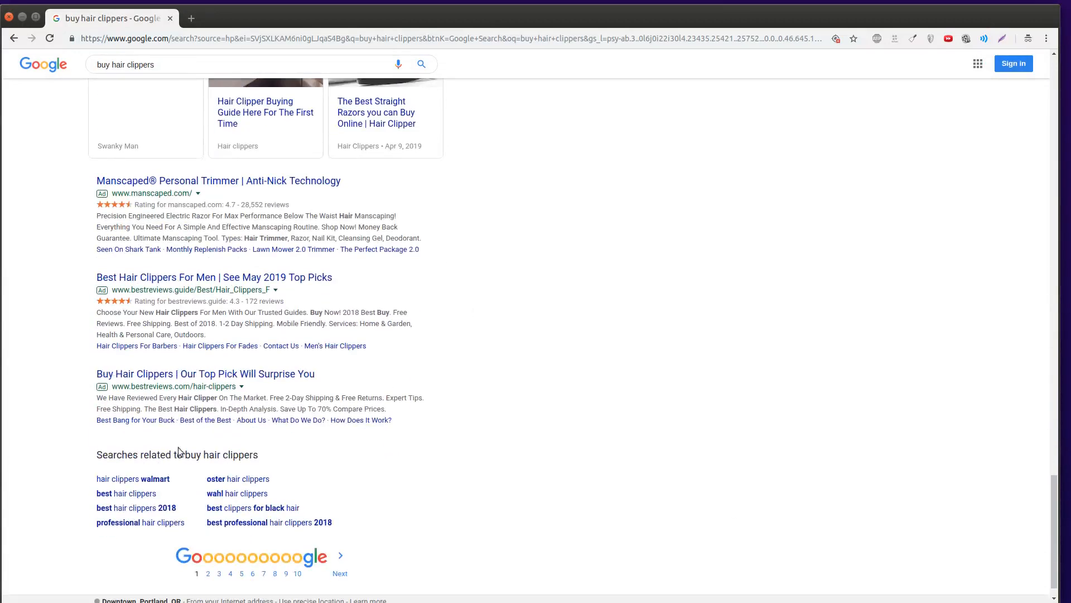
{"action": "triple_click", "coordinate": [88, 454]}
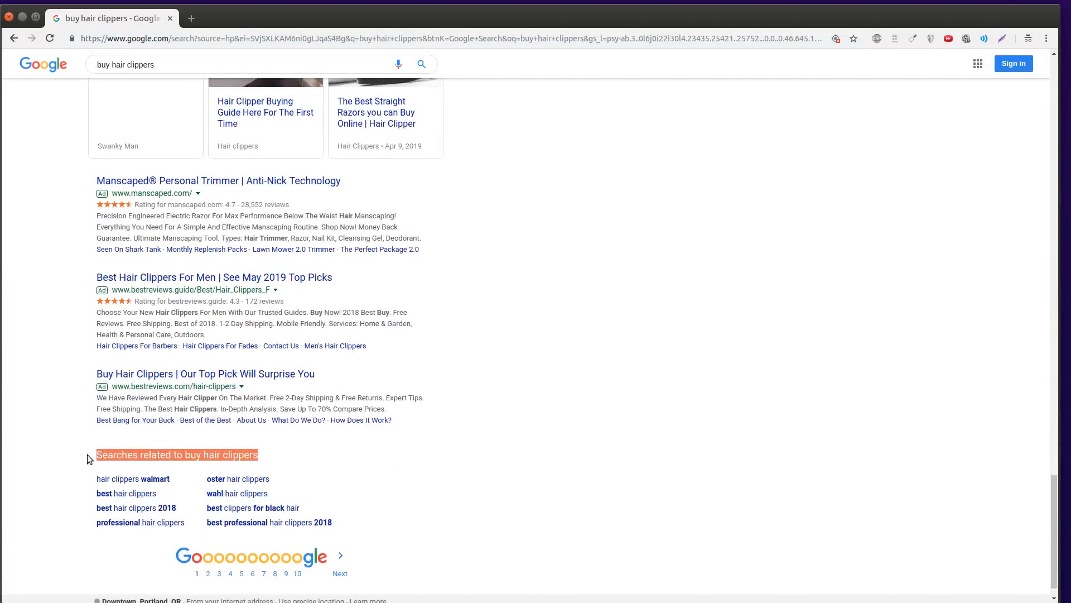
{"action": "left_click_drag", "start_coordinate": [95, 464], "coordinate": [367, 528]}
{"action": "right_click", "coordinate": [367, 528]}
{"action": "left_click", "coordinate": [386, 536]}
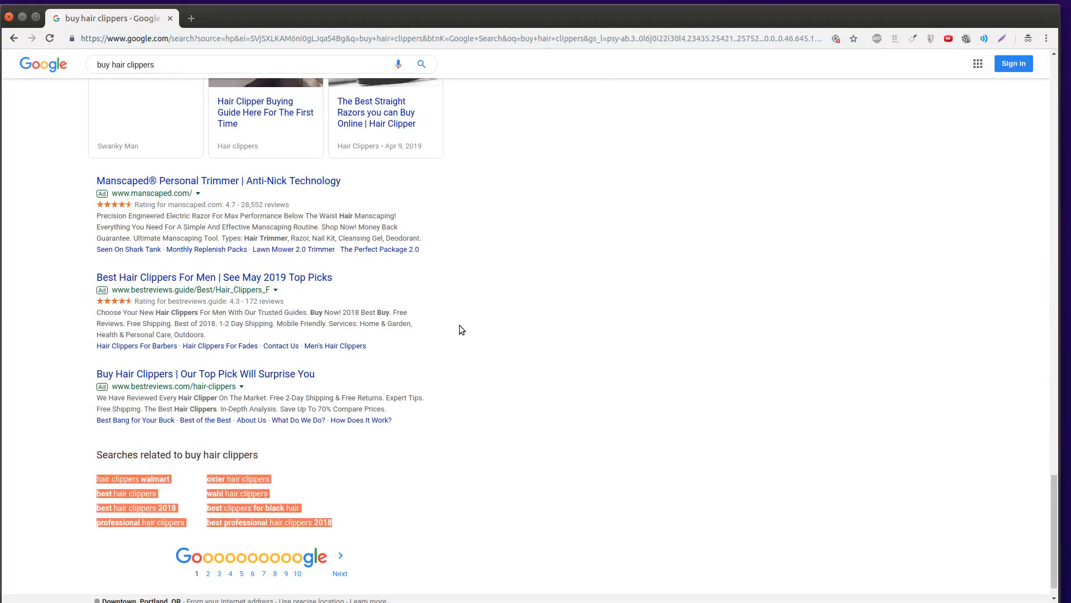
{"action": "scroll", "coordinate": [465, 332], "scroll_direction": "up", "scroll_amount": 6}
{"action": "scroll", "coordinate": [555, 335], "scroll_direction": "down", "scroll_amount": 6}
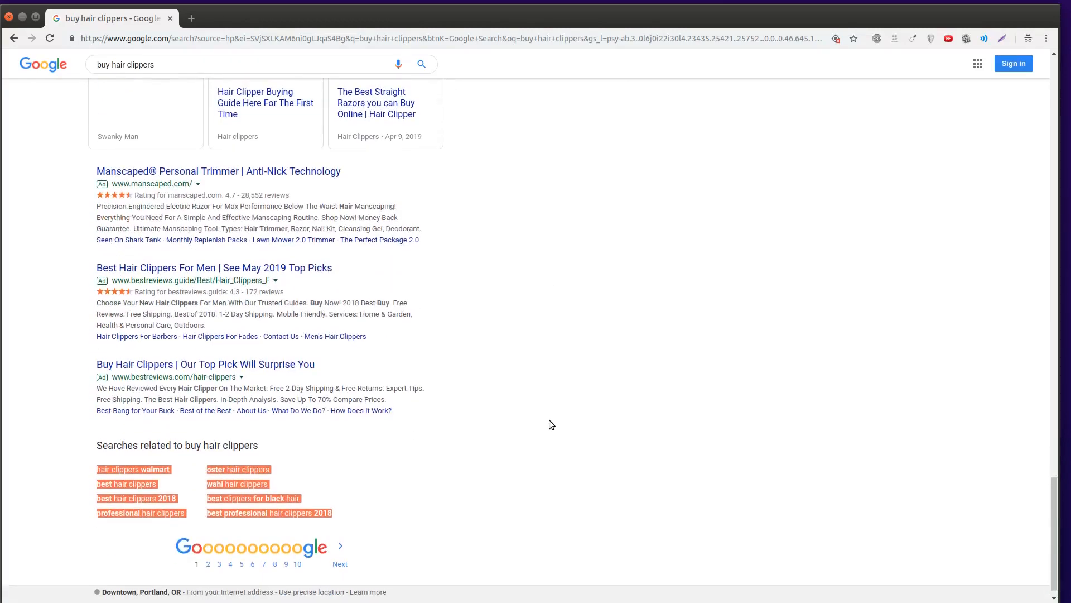
{"action": "left_click", "coordinate": [549, 419]}
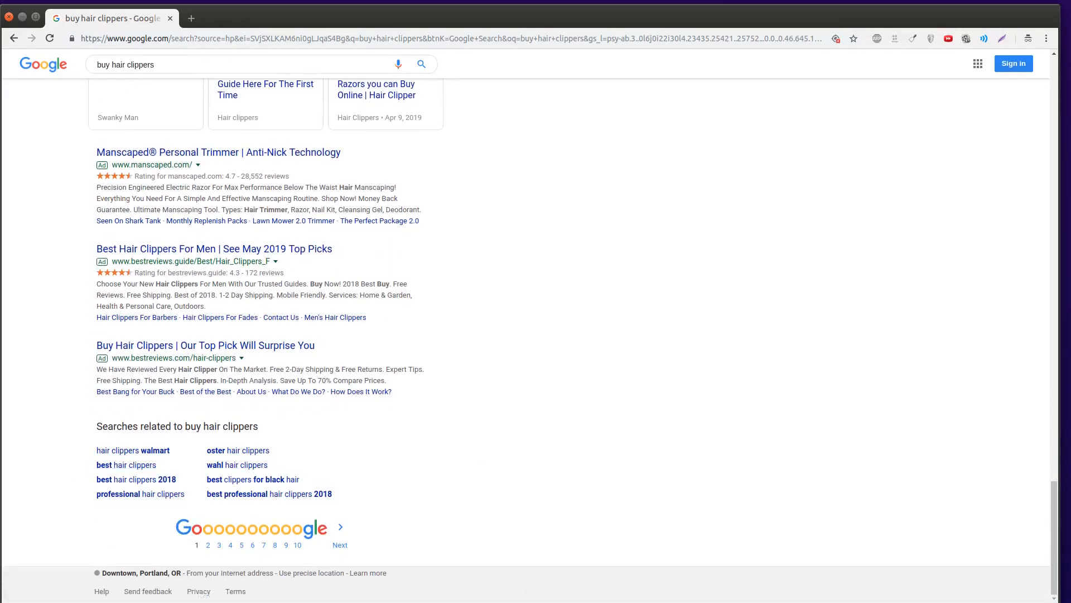
- Label the related searches 'Searches Related To' down to row 21 and widen column B
{"action": "left_click_drag", "start_coordinate": [495, 602], "coordinate": [491, 70]}
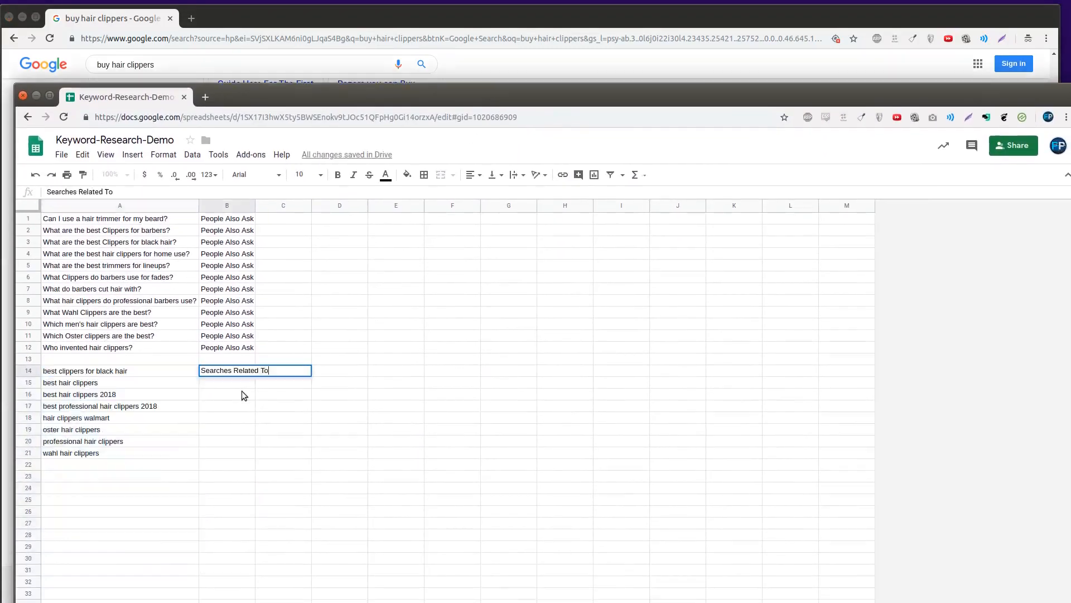
{"action": "key", "text": "Return"}
{"action": "left_click_drag", "start_coordinate": [227, 371], "coordinate": [222, 453]}
{"action": "key", "text": "ctrl+d"}
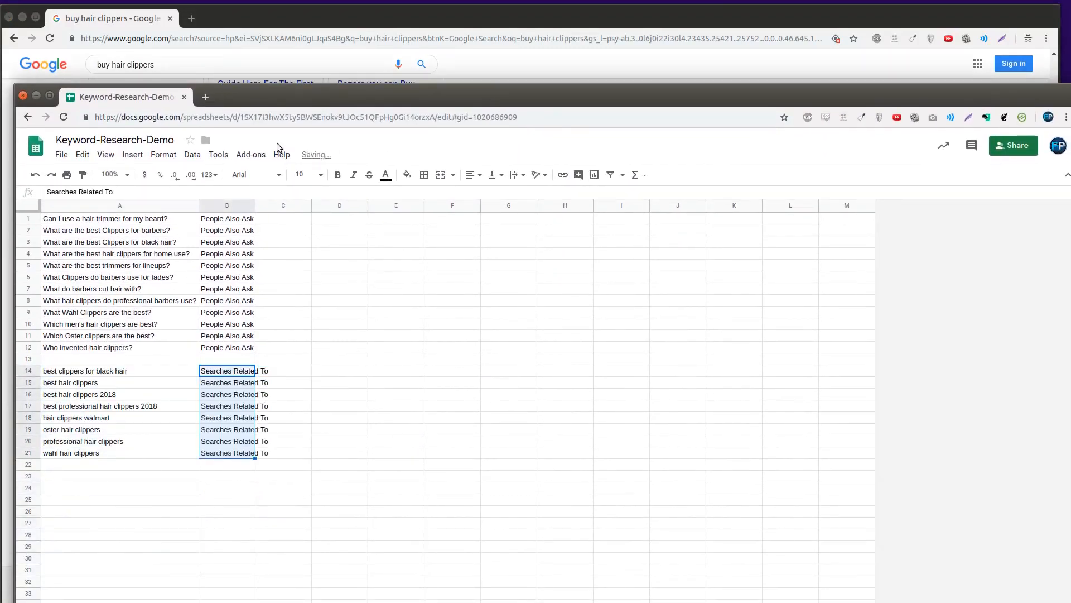
{"action": "left_click", "coordinate": [271, 241]}
{"action": "left_click_drag", "start_coordinate": [259, 207], "coordinate": [271, 206]}
{"action": "left_click", "coordinate": [413, 394]}
{"action": "left_click", "coordinate": [8, 407]}
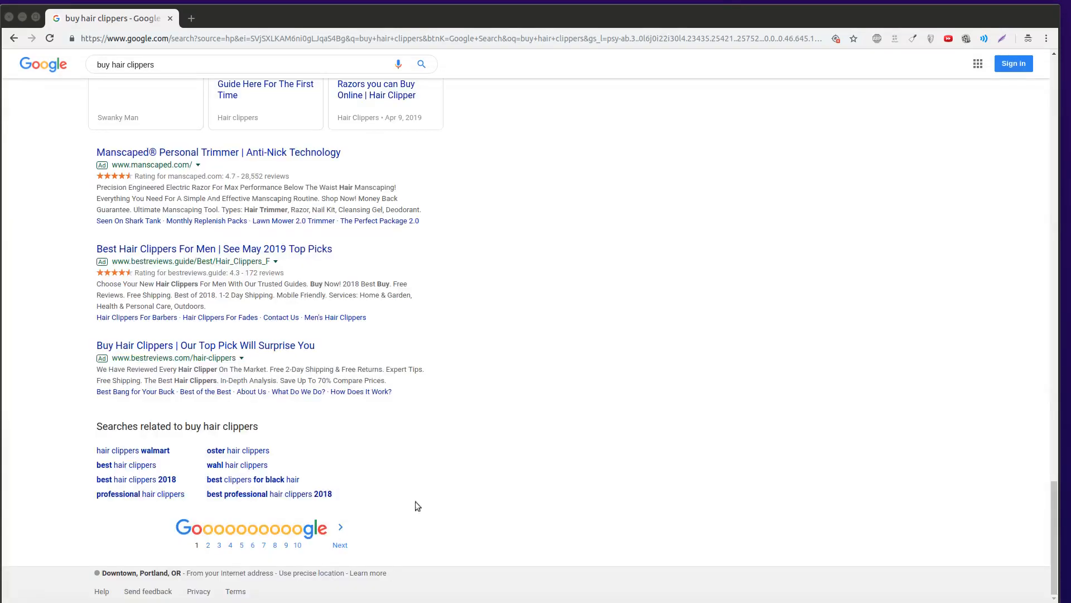
- View the autocomplete suggestions for 'buy hair clippers' in the Google search box
{"action": "scroll", "coordinate": [460, 432], "scroll_direction": "up", "scroll_amount": 13}
{"action": "scroll", "coordinate": [461, 428], "scroll_direction": "up", "scroll_amount": 10}
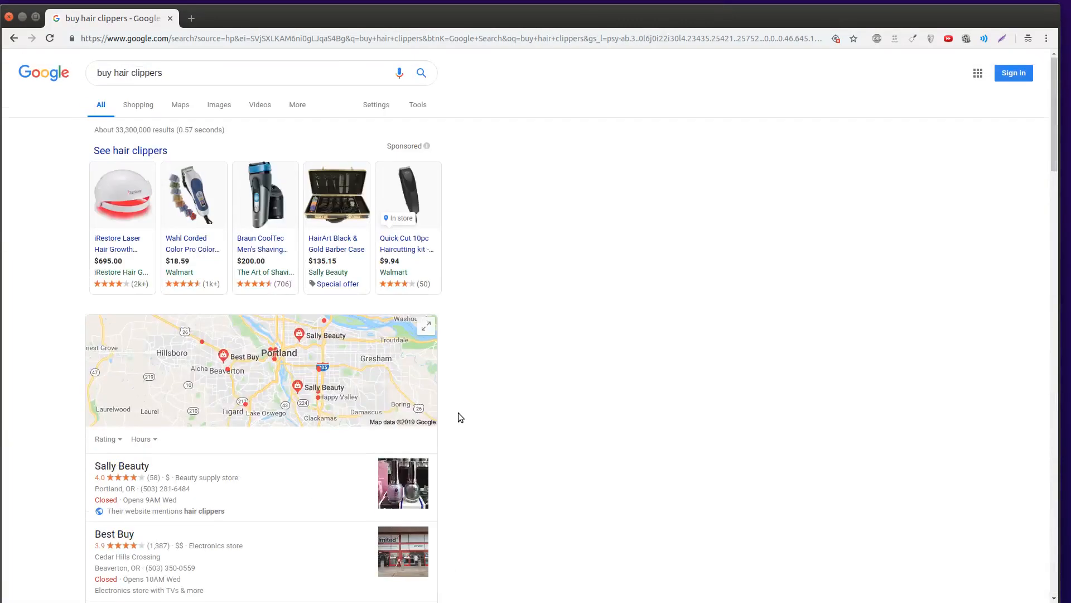
{"action": "left_click", "coordinate": [174, 74]}
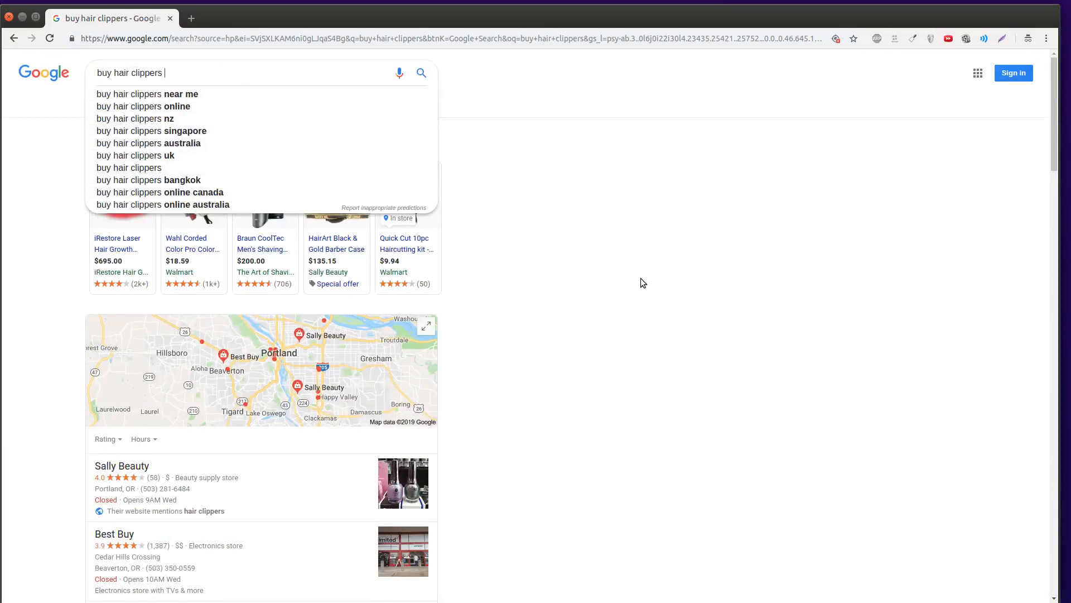
{"action": "left_click", "coordinate": [627, 333]}
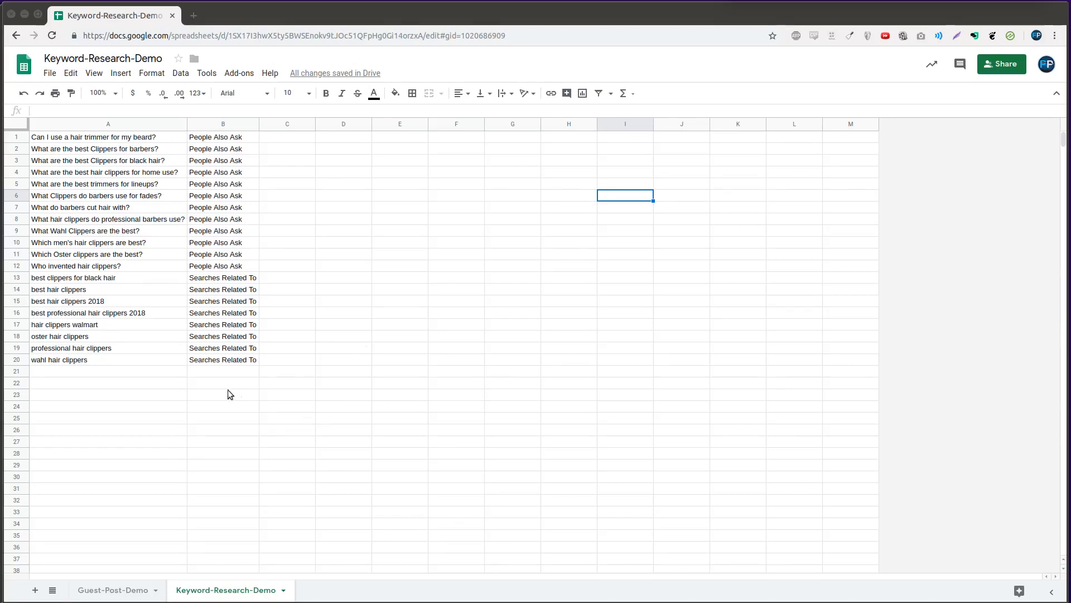
- Drag the two black-hair keyword rows down to rows 22–23
{"action": "left_click", "coordinate": [133, 277]}
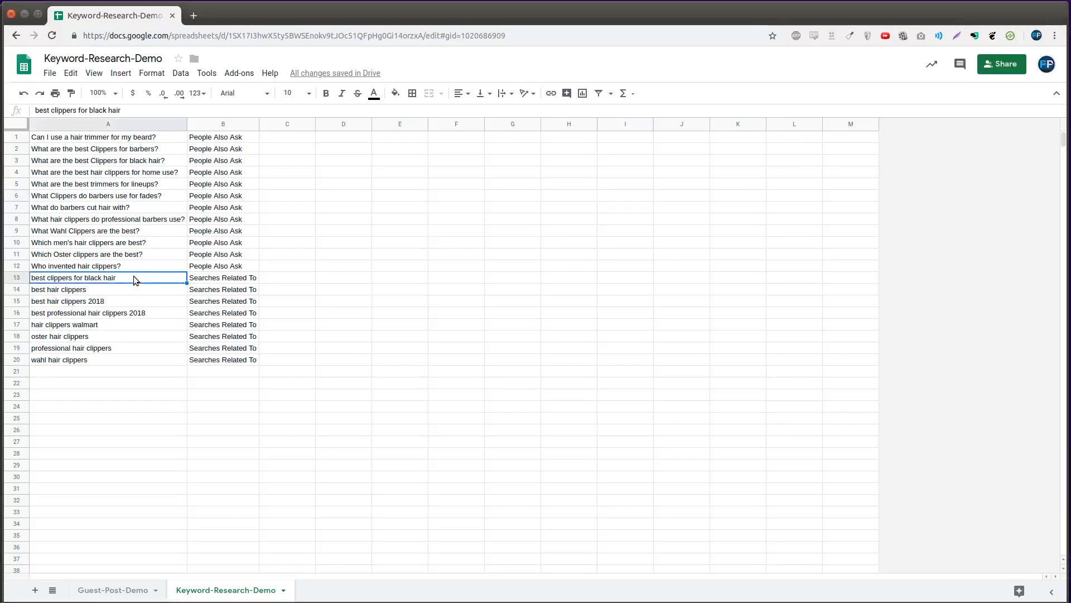
{"action": "left_click", "coordinate": [352, 349]}
{"action": "left_click_drag", "start_coordinate": [112, 271], "coordinate": [112, 282]}
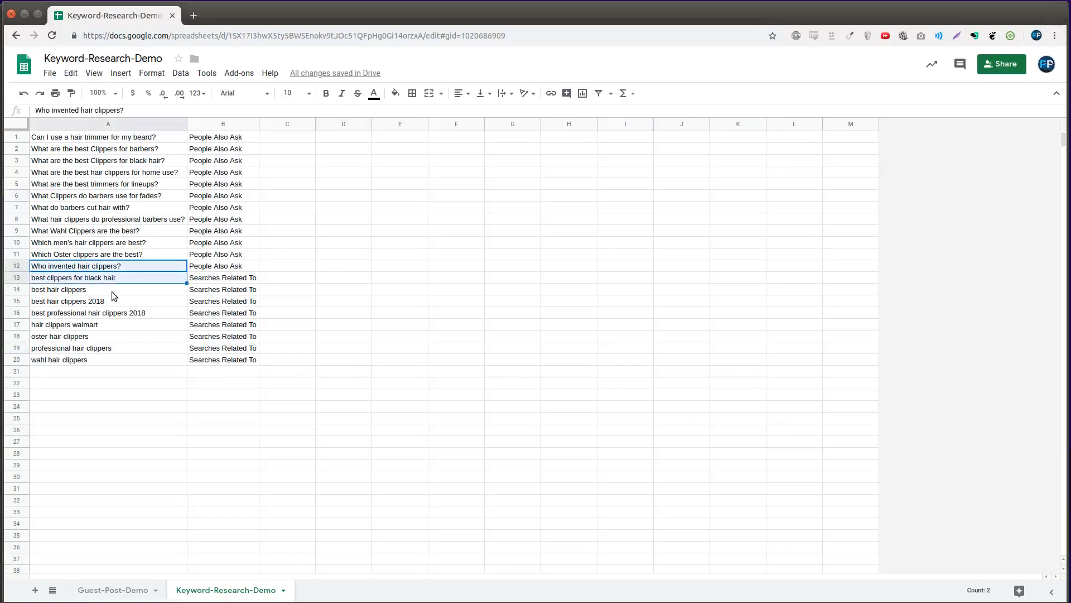
{"action": "left_click", "coordinate": [112, 280]}
{"action": "left_click", "coordinate": [16, 277]}
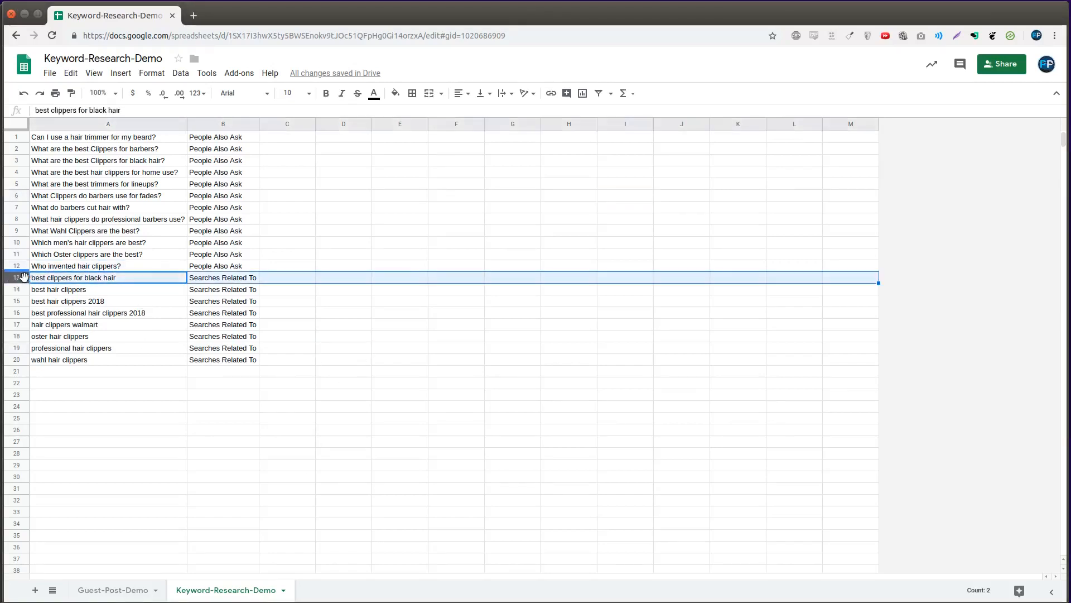
{"action": "left_click_drag", "start_coordinate": [16, 277], "coordinate": [16, 403]}
{"action": "left_click", "coordinate": [123, 162]}
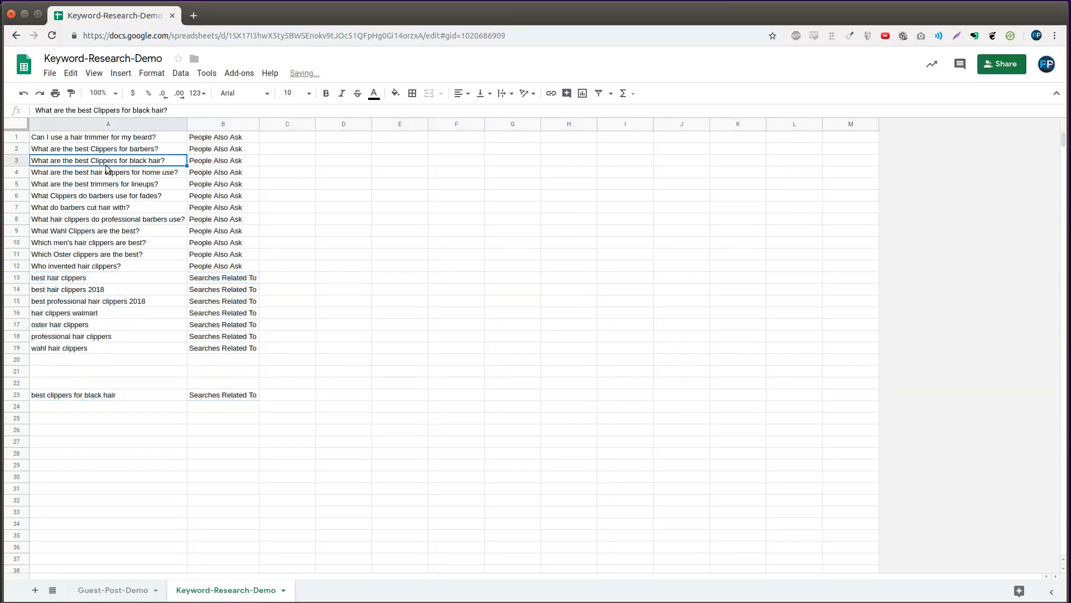
{"action": "left_click", "coordinate": [15, 161]}
{"action": "left_click_drag", "start_coordinate": [16, 161], "coordinate": [16, 382]}
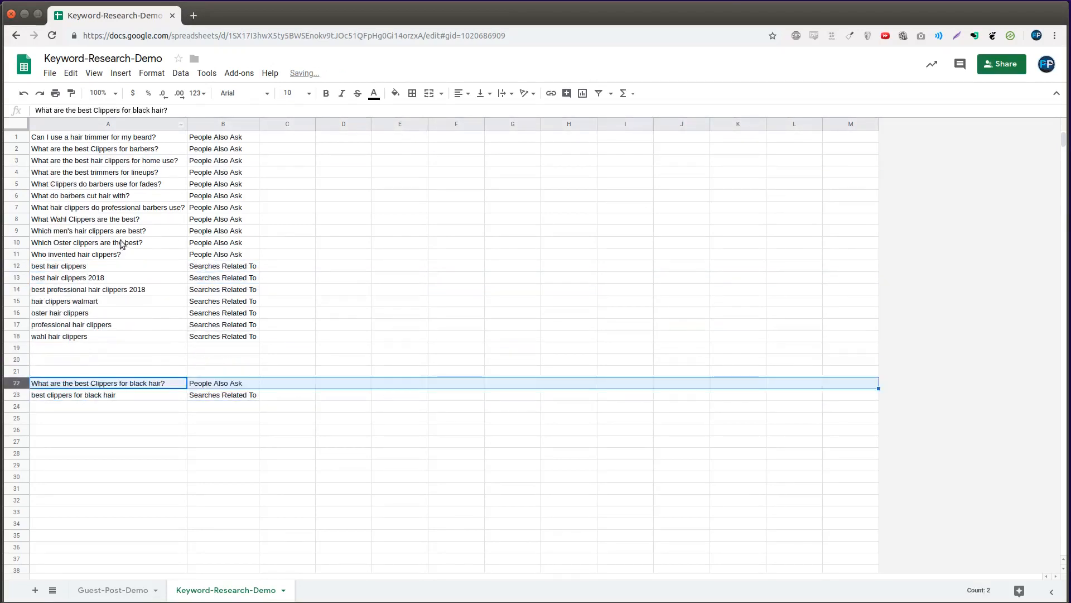
- Copy the keyword 'best professional hair clippers 2018'
{"action": "left_click", "coordinate": [118, 269]}
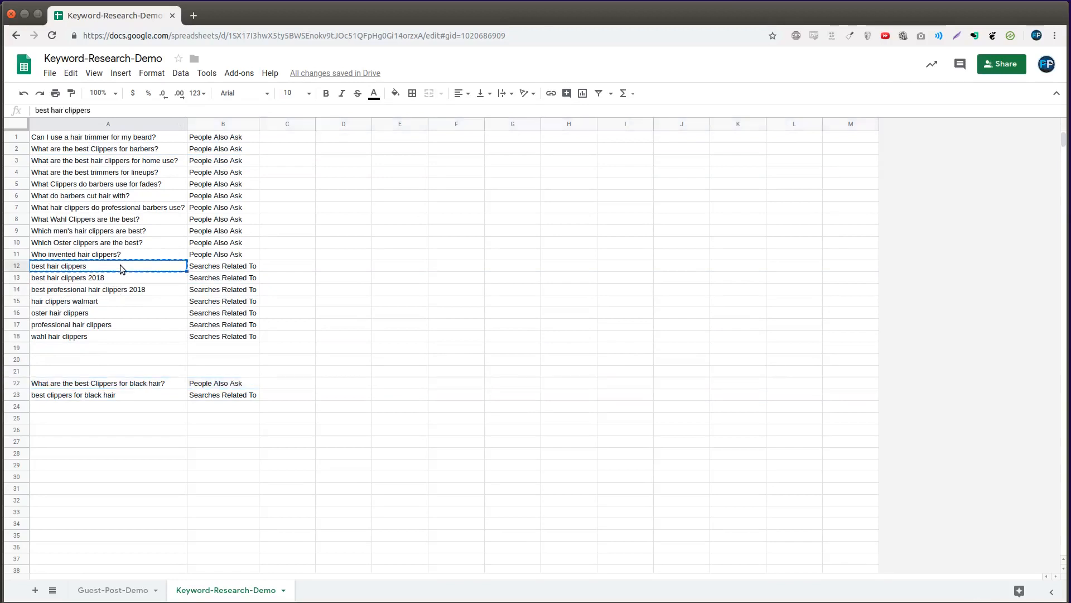
{"action": "key", "text": "ctrl+c"}
{"action": "left_click", "coordinate": [120, 278]}
{"action": "left_click", "coordinate": [121, 289]}
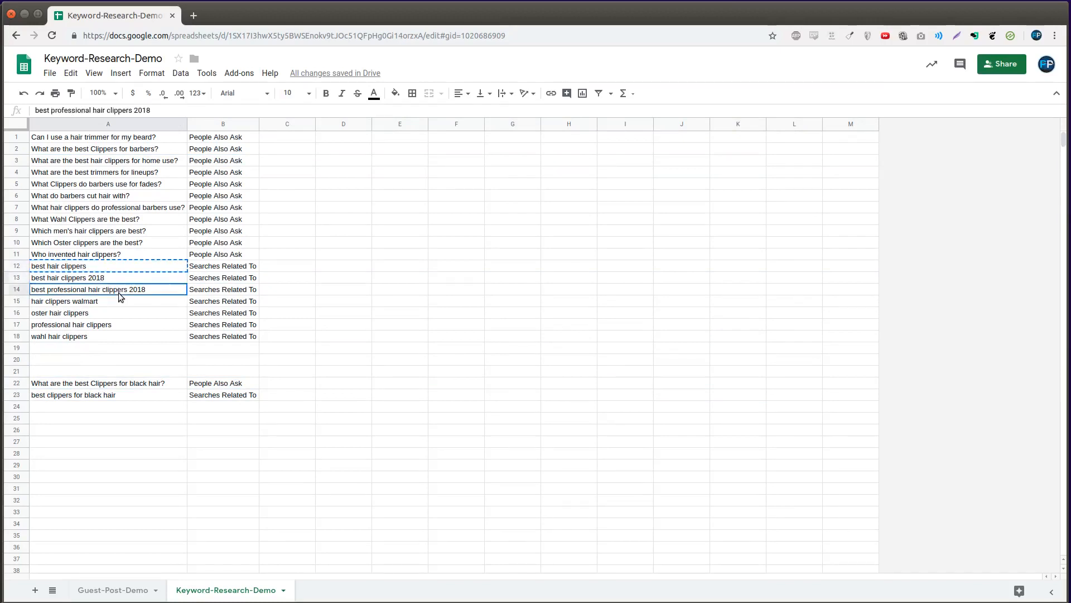
{"action": "key", "text": "ctrl+c"}
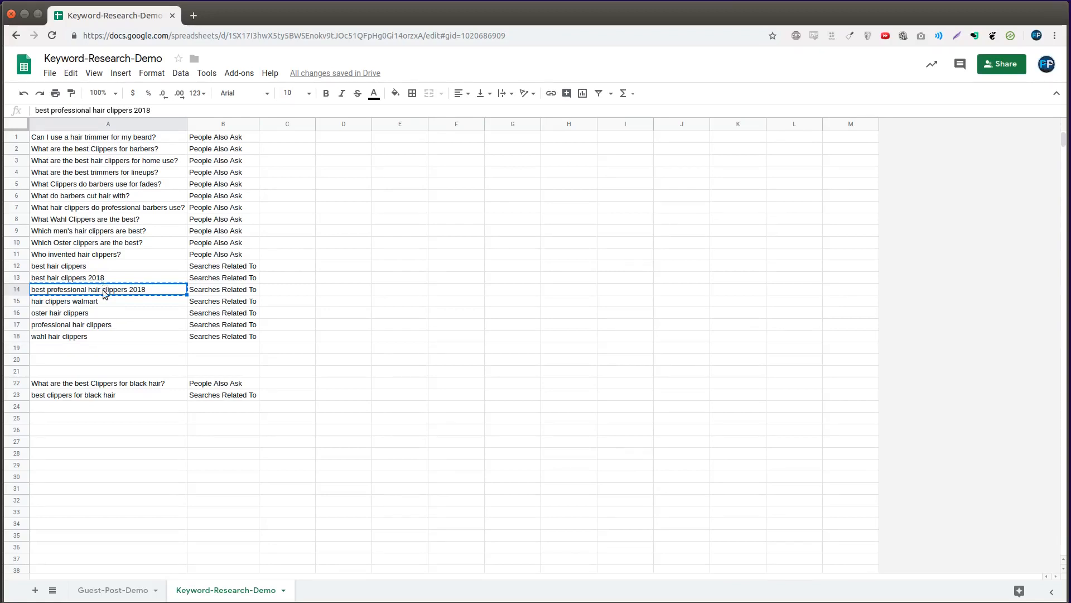
- Search 'best professional hair clippers 2018' in a new tab
{"action": "key", "text": "ctrl+t"}
{"action": "key", "text": "ctrl+v"}
{"action": "key", "text": "Return"}
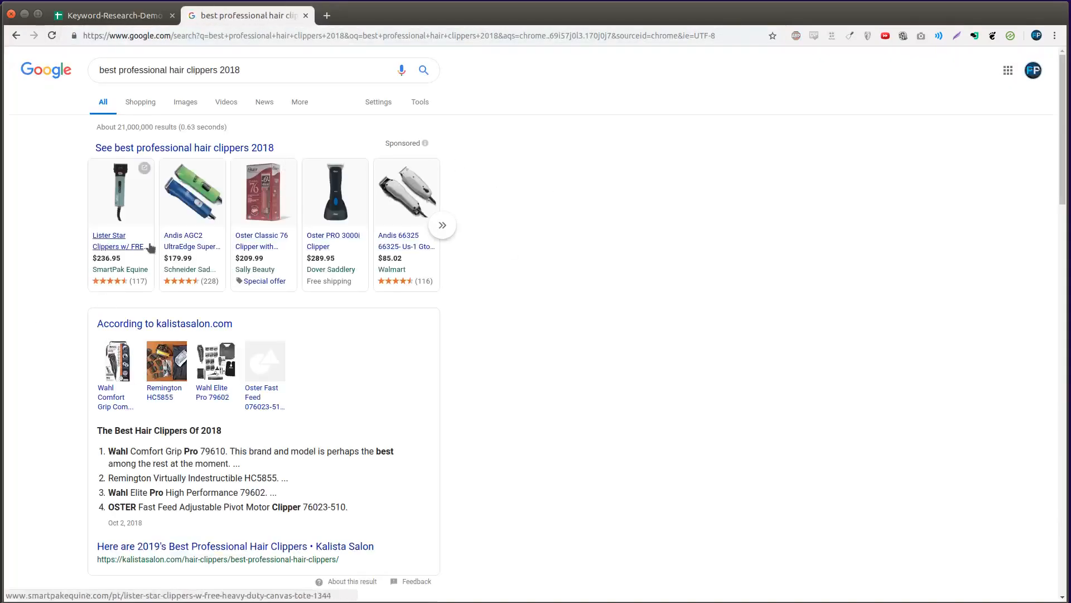
- Scroll through the ranking pages, images and shopping ads for that keyword
{"action": "scroll", "coordinate": [522, 344], "scroll_direction": "down", "scroll_amount": 3}
{"action": "scroll", "coordinate": [492, 386], "scroll_direction": "down", "scroll_amount": 8}
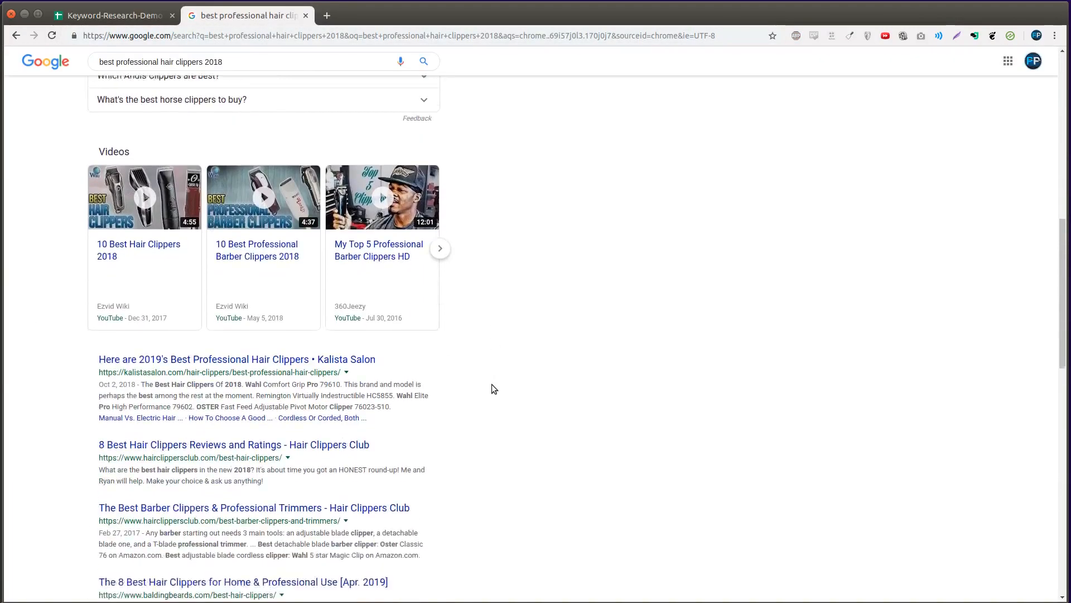
{"action": "scroll", "coordinate": [689, 476], "scroll_direction": "down", "scroll_amount": 6}
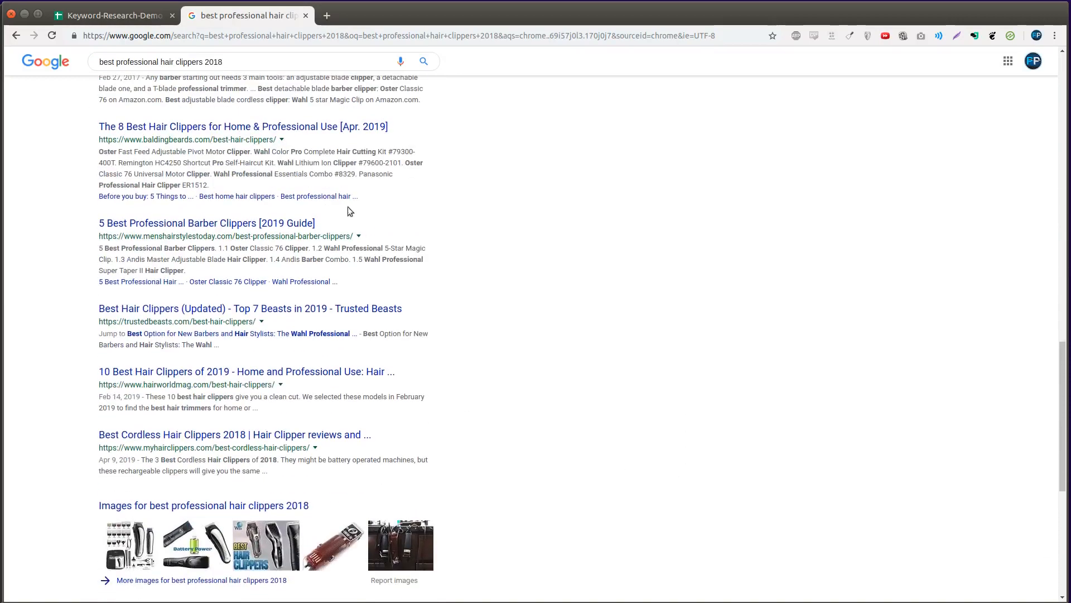
{"action": "scroll", "coordinate": [495, 358], "scroll_direction": "down", "scroll_amount": 6}
{"action": "scroll", "coordinate": [498, 396], "scroll_direction": "up", "scroll_amount": 6}
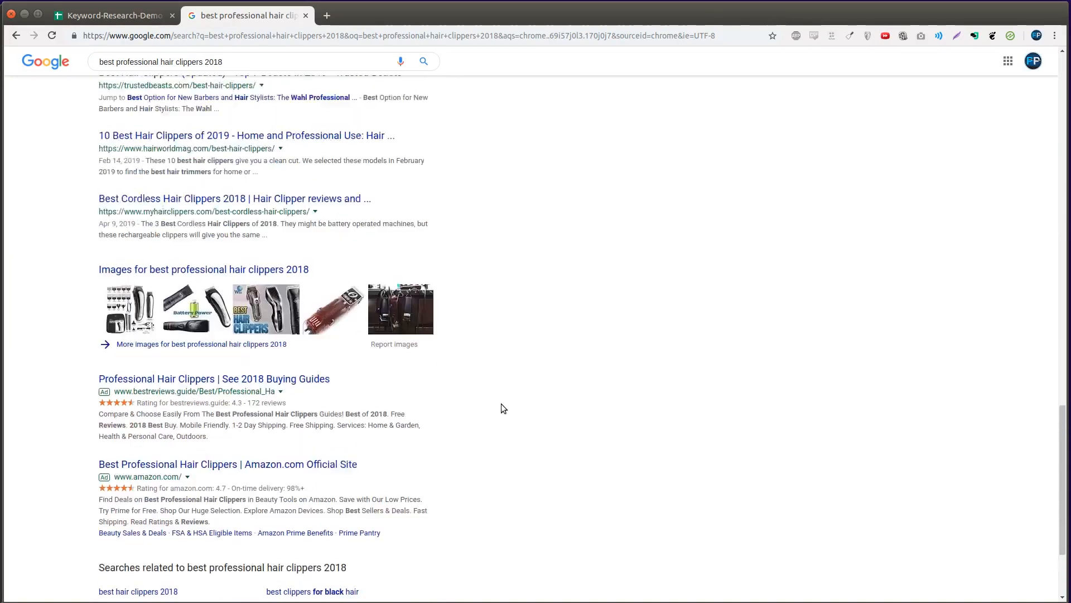
{"action": "scroll", "coordinate": [502, 408], "scroll_direction": "up", "scroll_amount": 6}
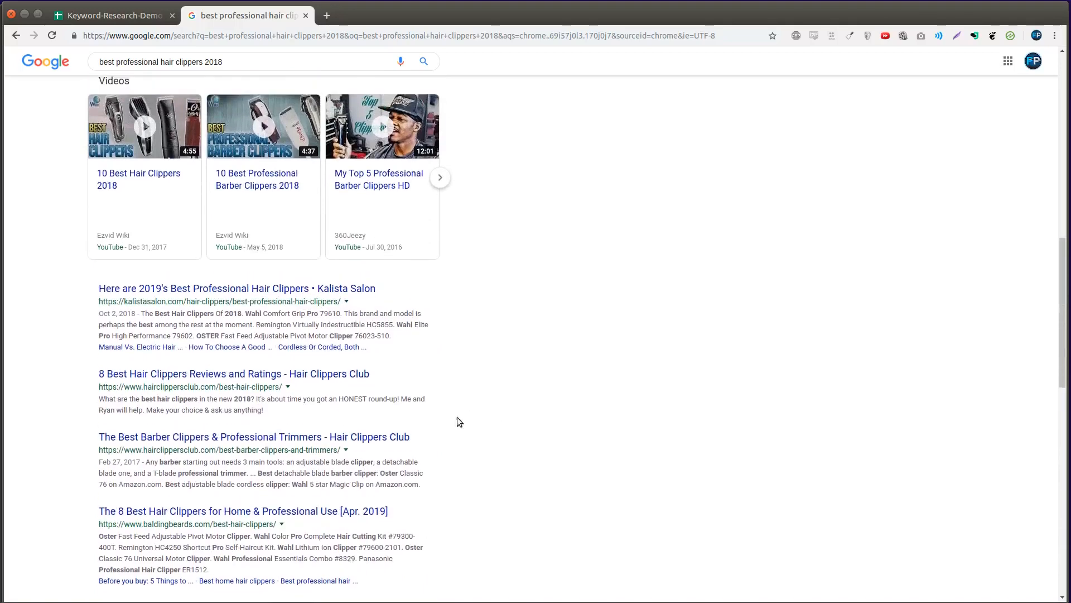
{"action": "scroll", "coordinate": [558, 349], "scroll_direction": "down", "scroll_amount": 8}
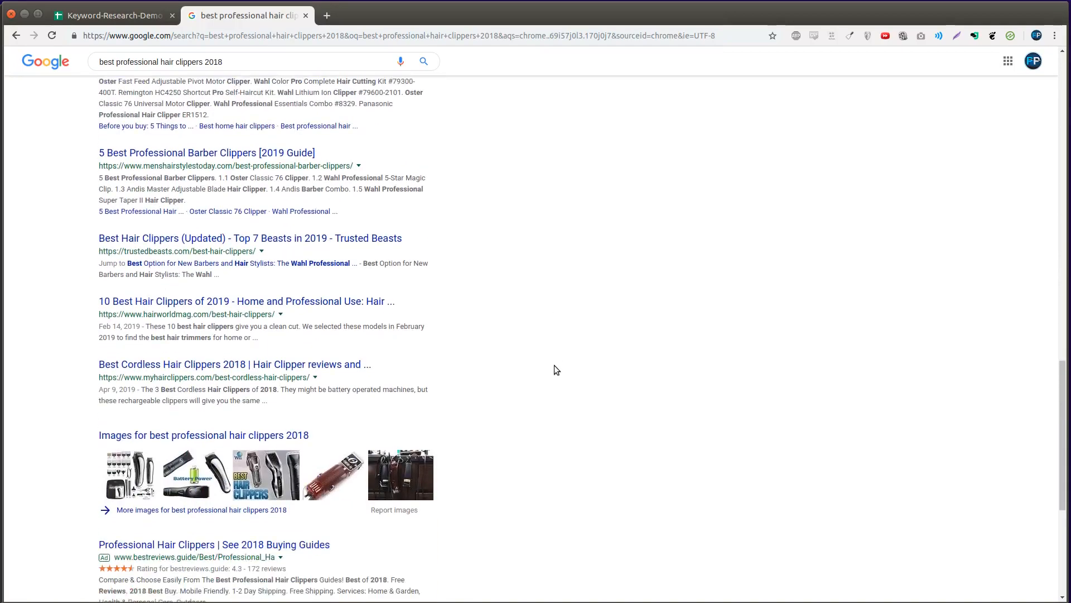
{"action": "scroll", "coordinate": [207, 389], "scroll_direction": "up", "scroll_amount": 3}
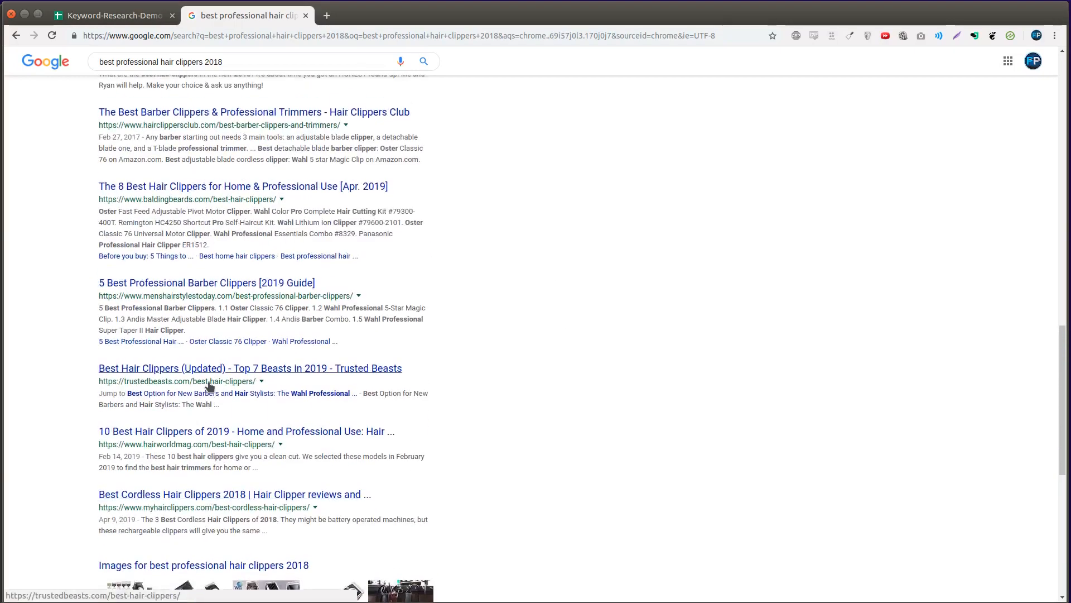
{"action": "scroll", "coordinate": [180, 257], "scroll_direction": "up", "scroll_amount": 2}
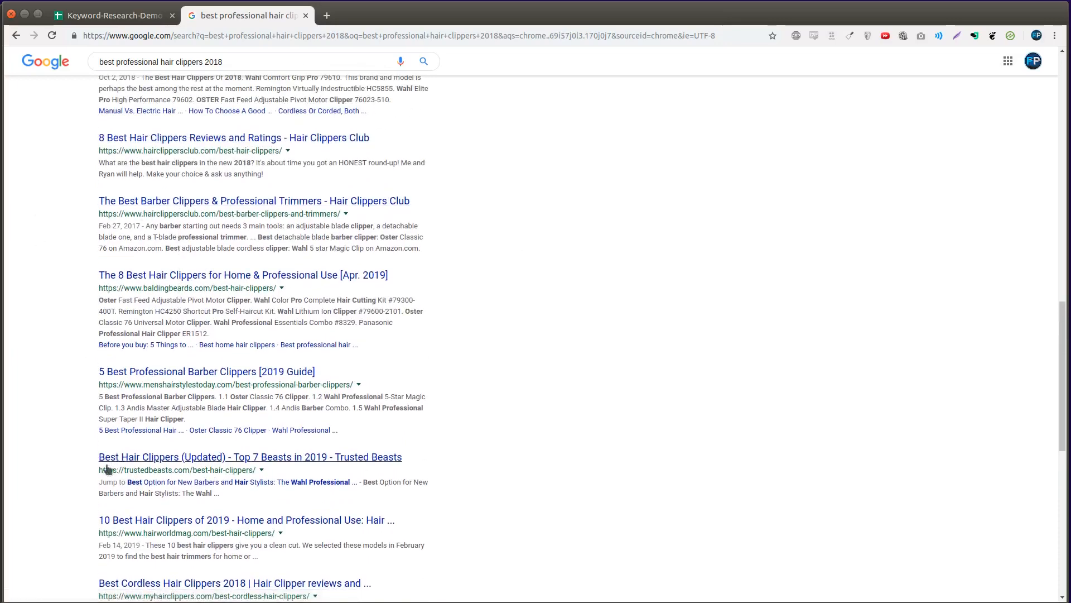
{"action": "scroll", "coordinate": [483, 235], "scroll_direction": "down", "scroll_amount": 3}
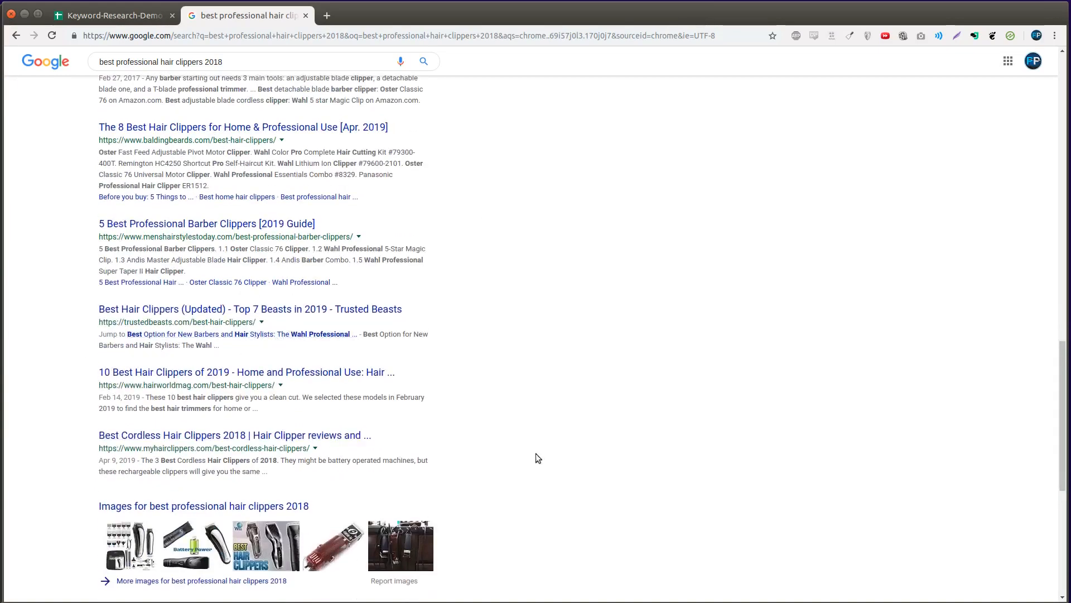
{"action": "scroll", "coordinate": [517, 461], "scroll_direction": "down", "scroll_amount": 3}
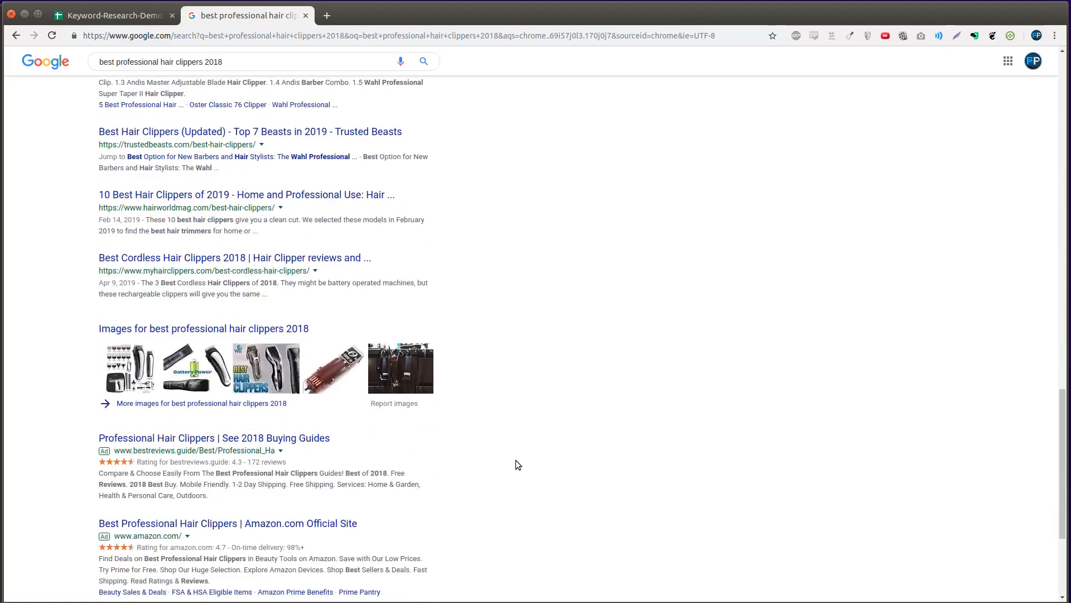
- Open the Trusted Beasts article, then cut the three 'best hair clippers' rows into rows 31–33
{"action": "left_click", "coordinate": [323, 159]}
{"action": "key", "text": "ctrl+Page_Up"}
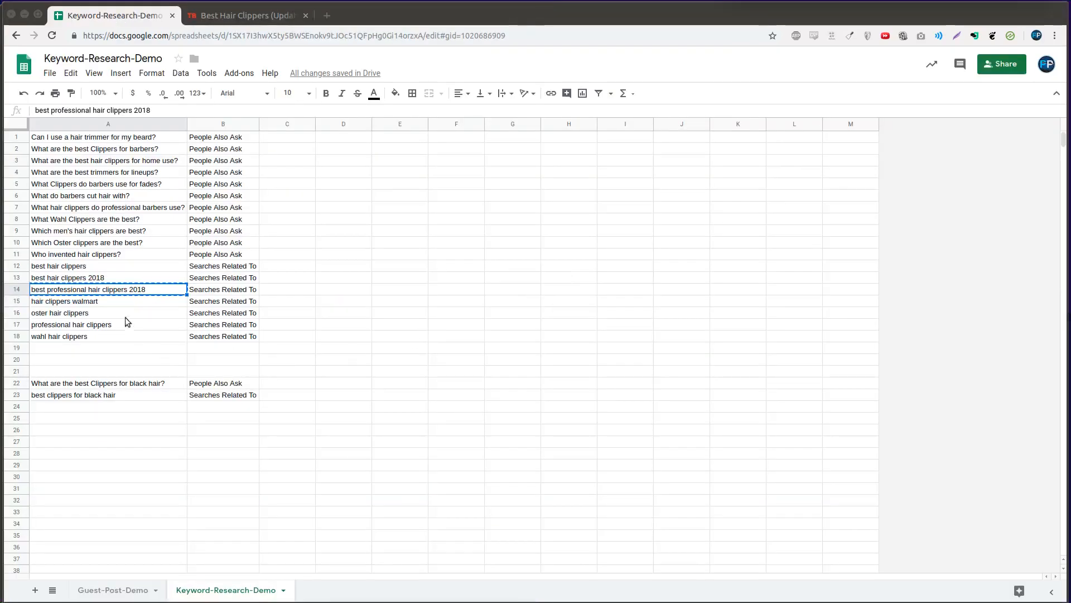
{"action": "key", "text": "shift+Right"}
{"action": "key", "text": "shift+Up"}
{"action": "key", "text": "shift+Up"}
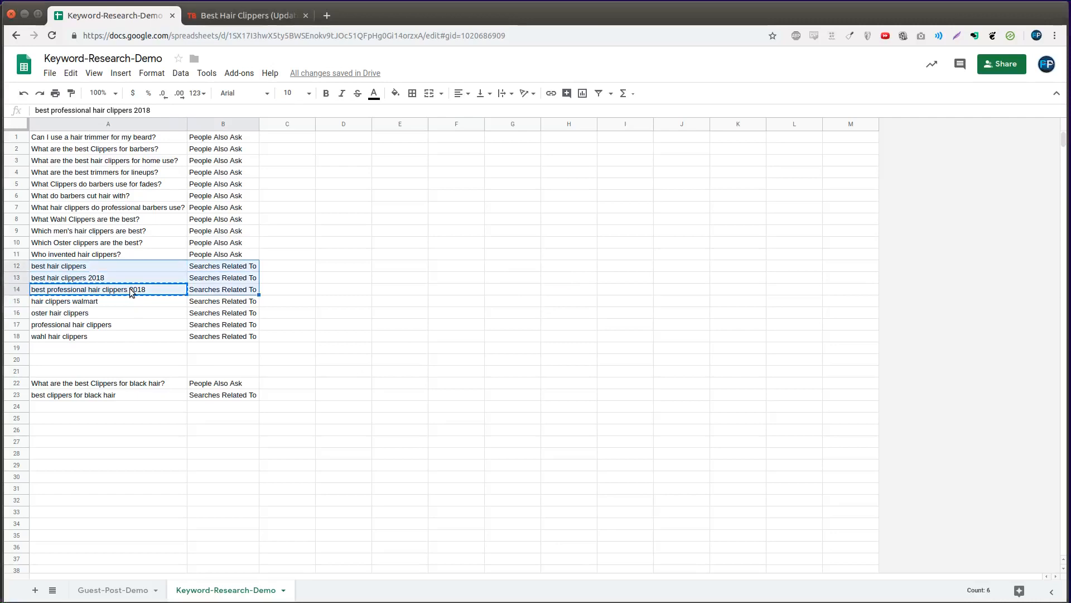
{"action": "key", "text": "ctrl+x"}
{"action": "left_click", "coordinate": [84, 490]}
{"action": "key", "text": "ctrl+v"}
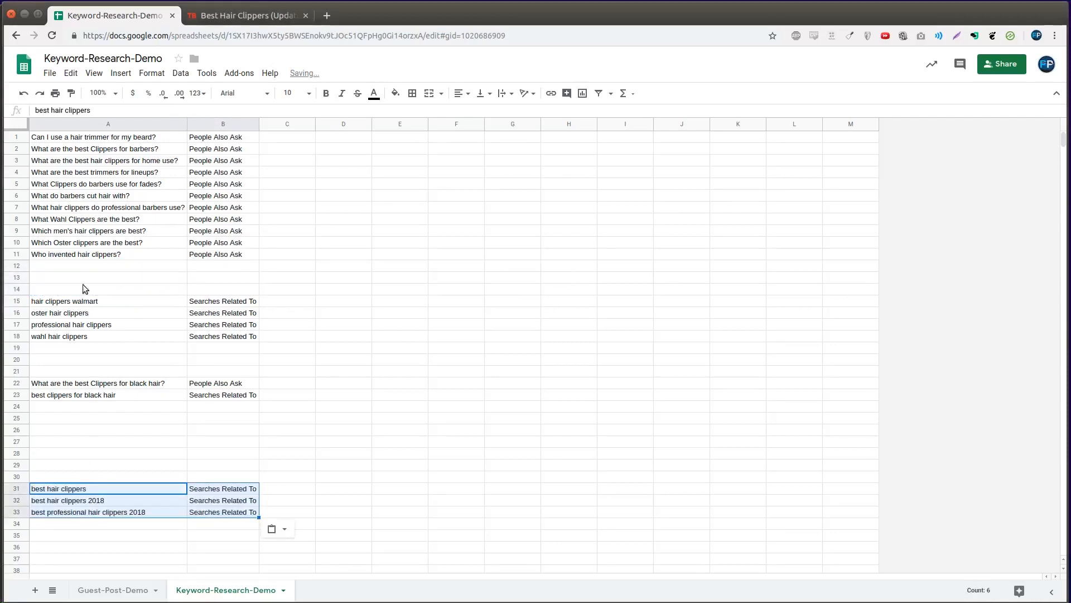
- Move the 'Who invented hair clippers?' row with its label to row 12
{"action": "left_click", "coordinate": [82, 254]}
{"action": "left_click", "coordinate": [203, 253], "text": "shift"}
{"action": "key", "text": "ctrl+x"}
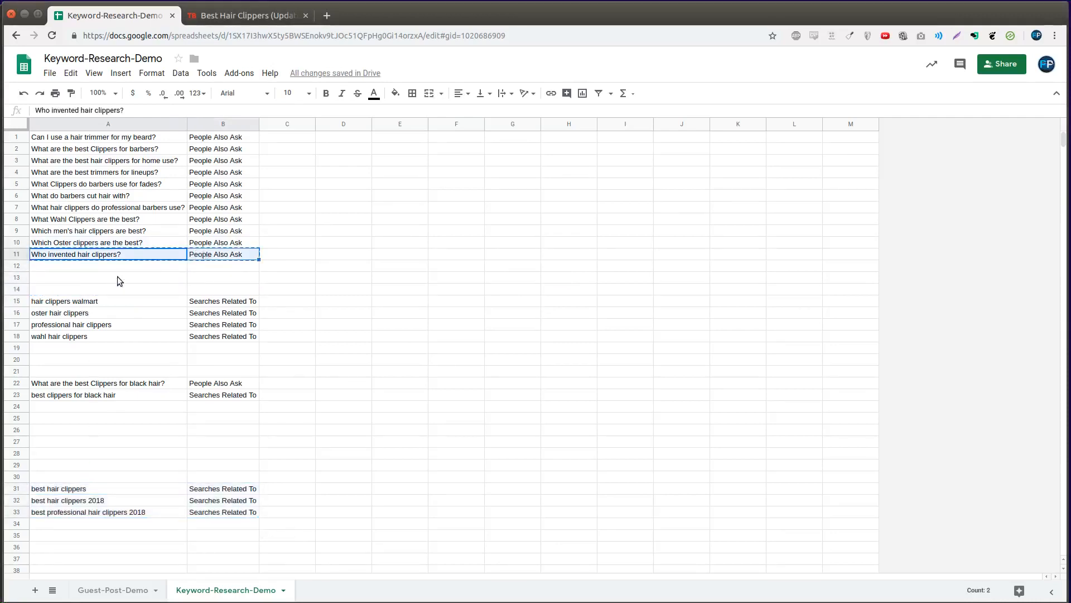
{"action": "left_click", "coordinate": [117, 267]}
{"action": "key", "text": "ctrl+v"}
{"action": "left_click", "coordinate": [146, 263]}
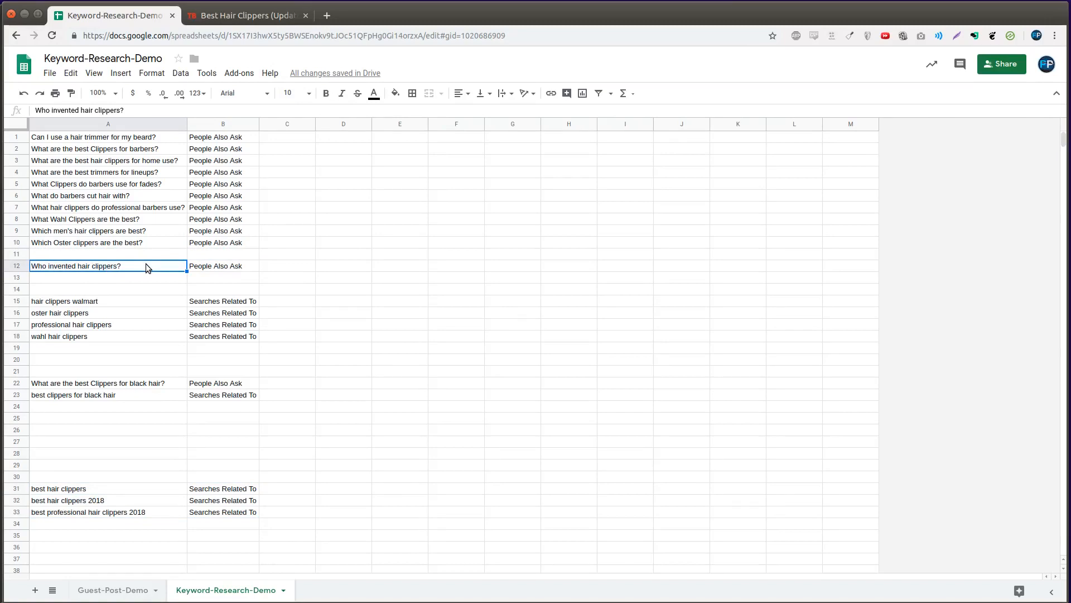
- Search 'Who invented hair clippers?' and highlight the answer, Leo J. Wahl
{"action": "key", "text": "ctrl+t"}
{"action": "key", "text": "ctrl+v"}
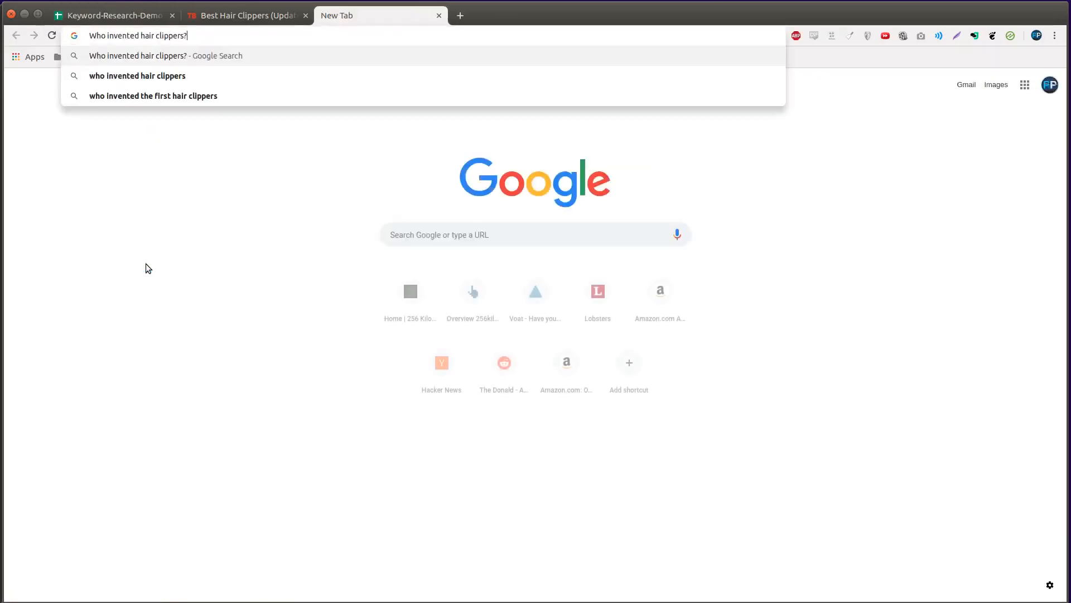
{"action": "key", "text": "Return"}
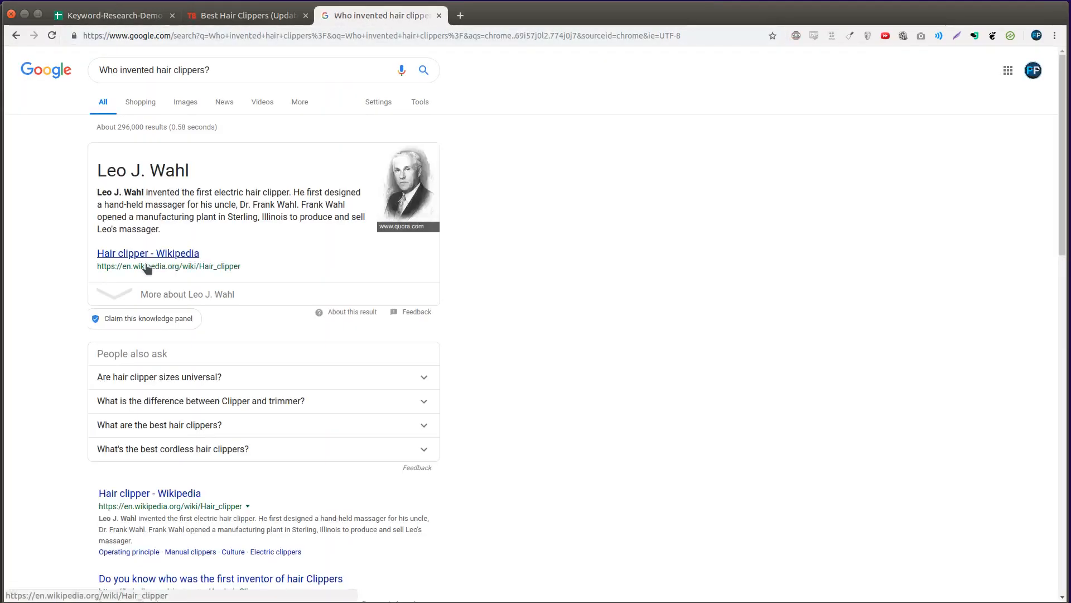
{"action": "left_click_drag", "start_coordinate": [106, 170], "coordinate": [196, 168]}
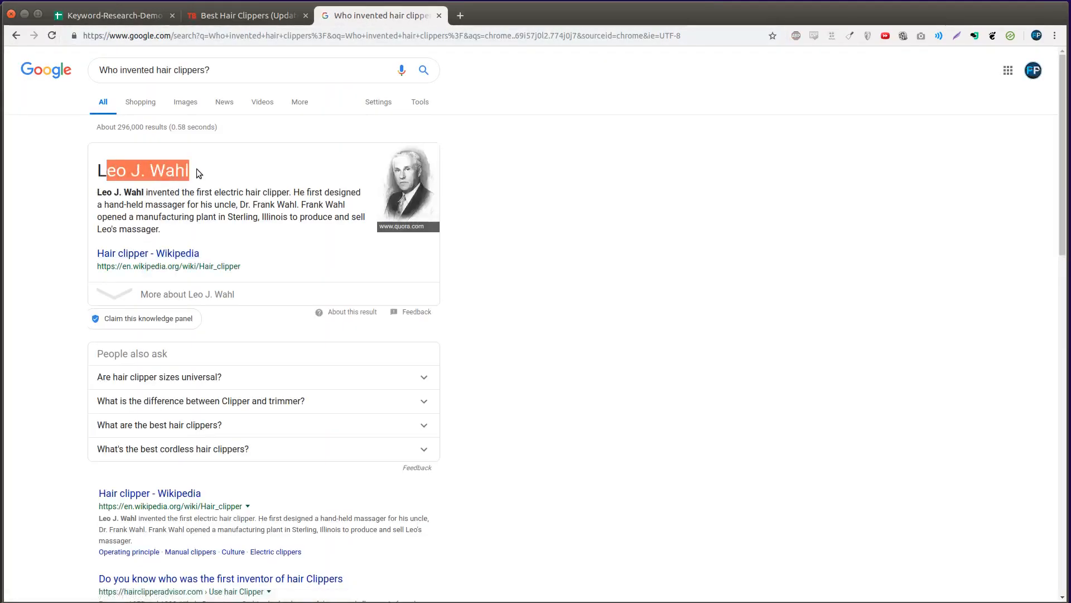
{"action": "triple_click", "coordinate": [168, 151]}
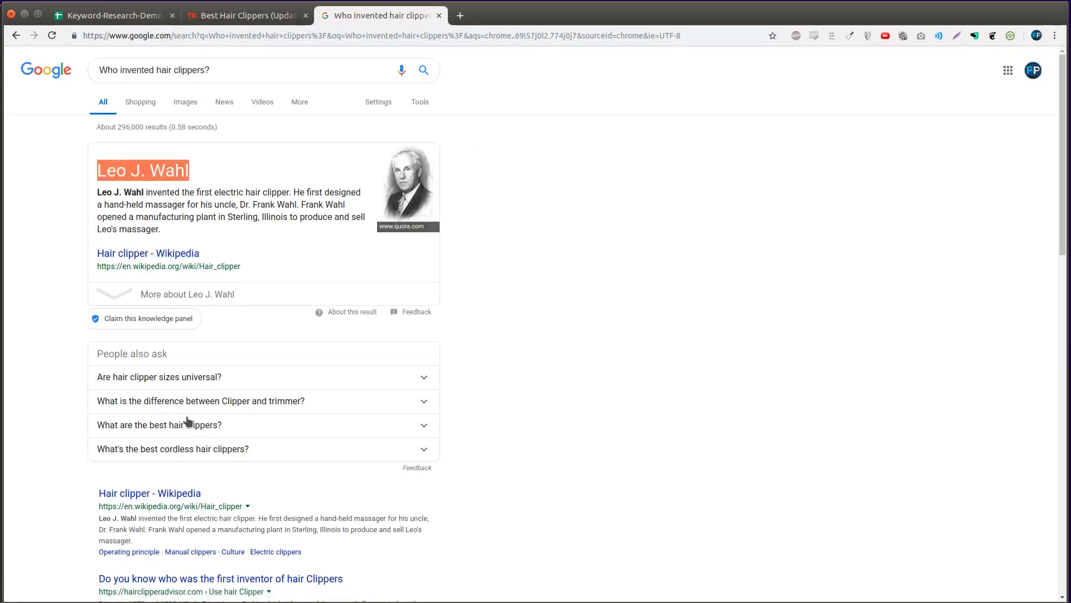
{"action": "left_click", "coordinate": [453, 370]}
{"action": "scroll", "coordinate": [238, 519], "scroll_direction": "down", "scroll_amount": 3}
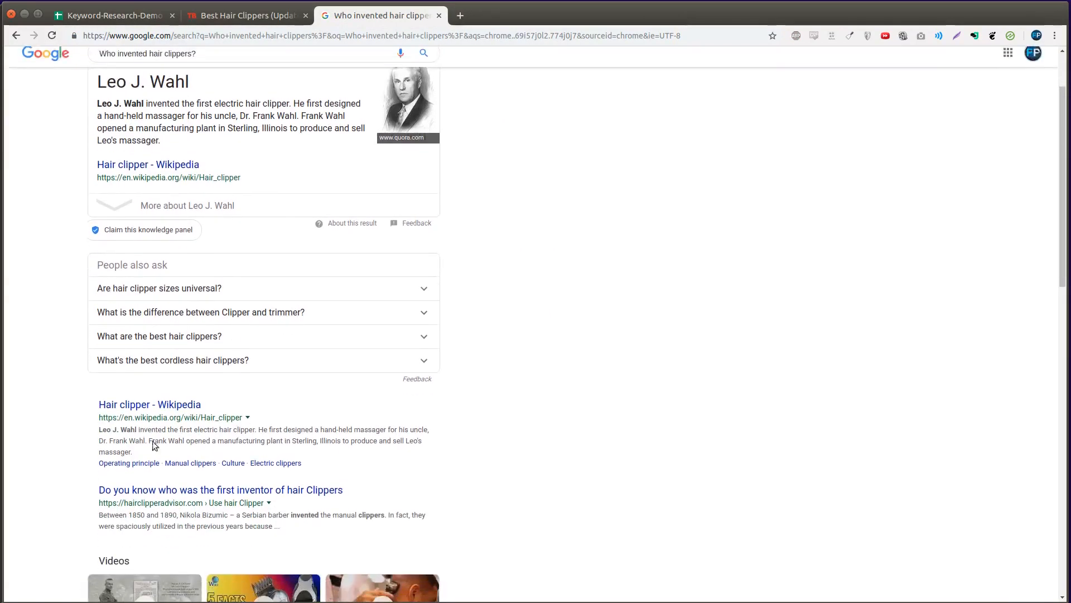
{"action": "scroll", "coordinate": [835, 364], "scroll_direction": "up", "scroll_amount": 3}
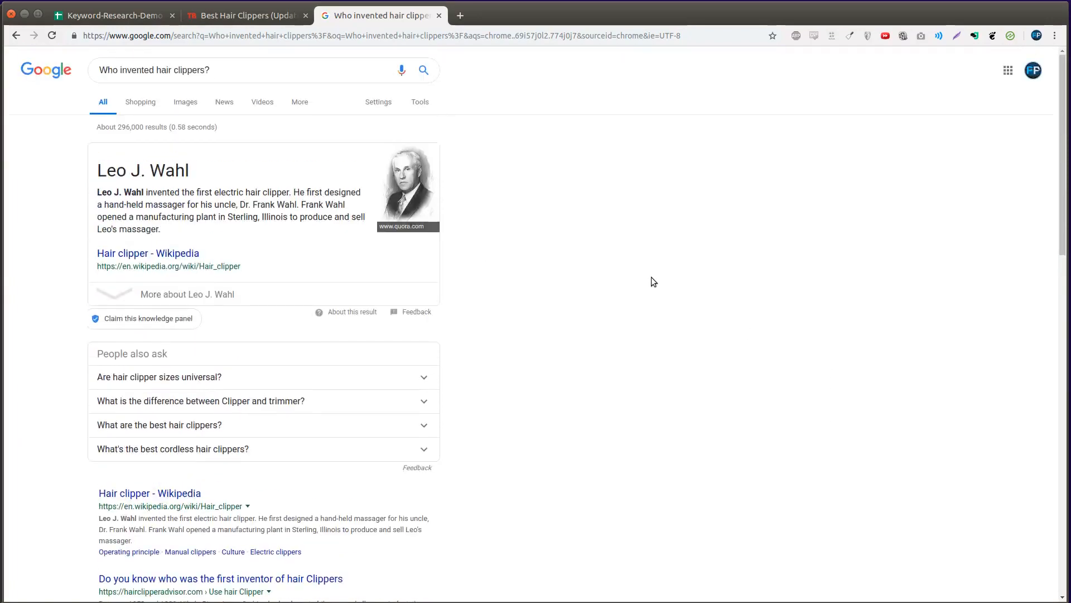
- Close the answer tab and the Trusted Beasts page, then select the question row in the sheet
{"action": "key", "text": "ctrl+w"}
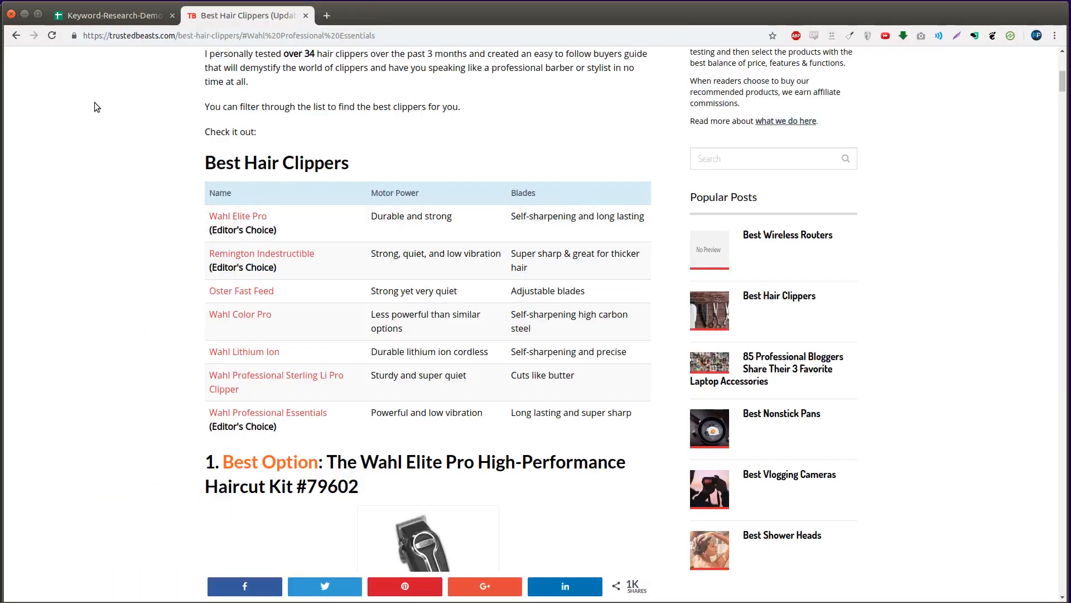
{"action": "key", "text": "ctrl+w"}
{"action": "left_click_drag", "start_coordinate": [48, 270], "coordinate": [202, 273]}
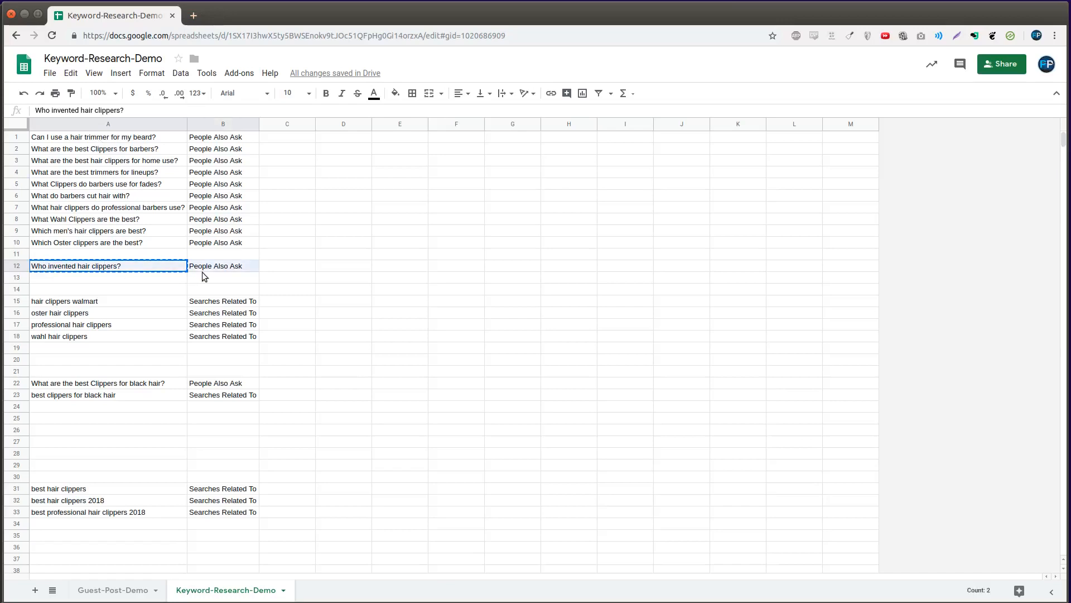
- Move the 'Who invented hair clippers?' row from row 12 to row 34
{"action": "key", "text": "ctrl+x"}
{"action": "left_click", "coordinate": [80, 521]}
{"action": "key", "text": "ctrl+v"}
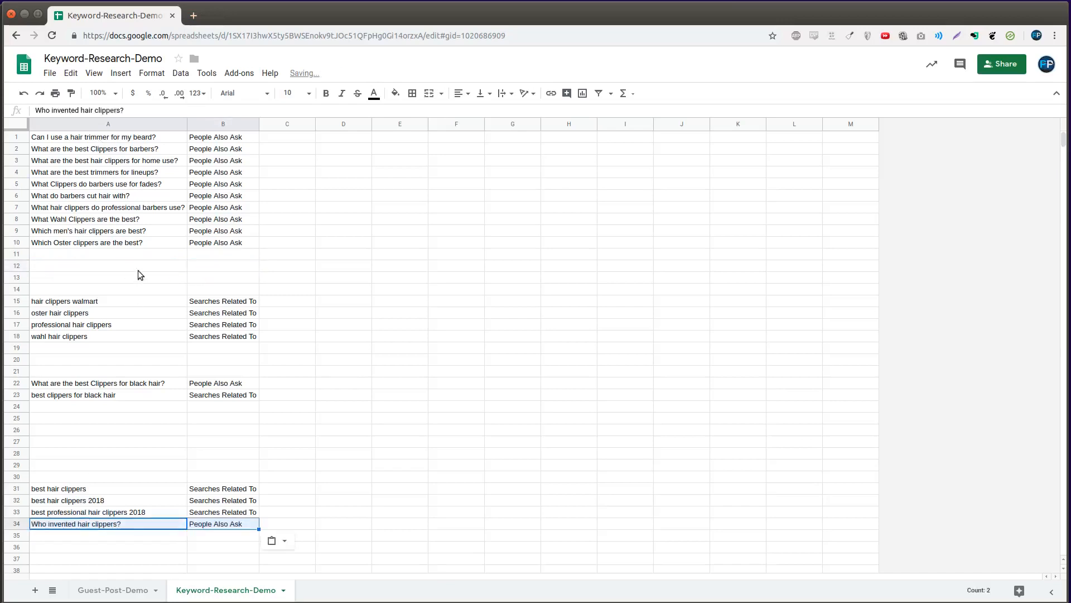
{"action": "left_click", "coordinate": [80, 465]}
- Drag the oster hair clippers row below professional hair clippers, into row 17
{"action": "left_click", "coordinate": [81, 336]}
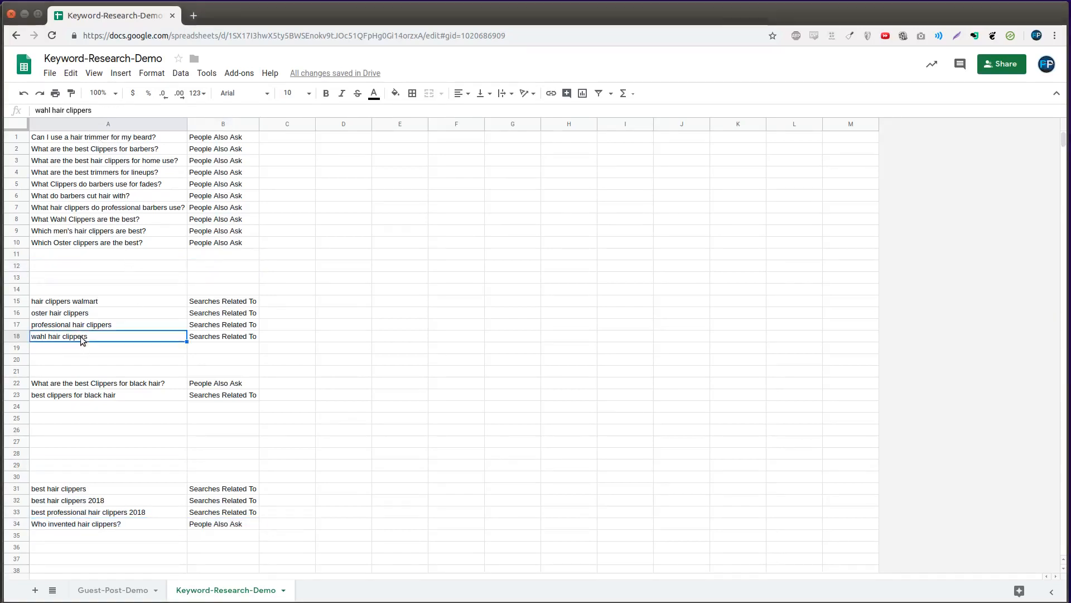
{"action": "left_click", "coordinate": [51, 316]}
{"action": "left_click", "coordinate": [18, 315]}
{"action": "left_click_drag", "start_coordinate": [9, 316], "coordinate": [193, 336]}
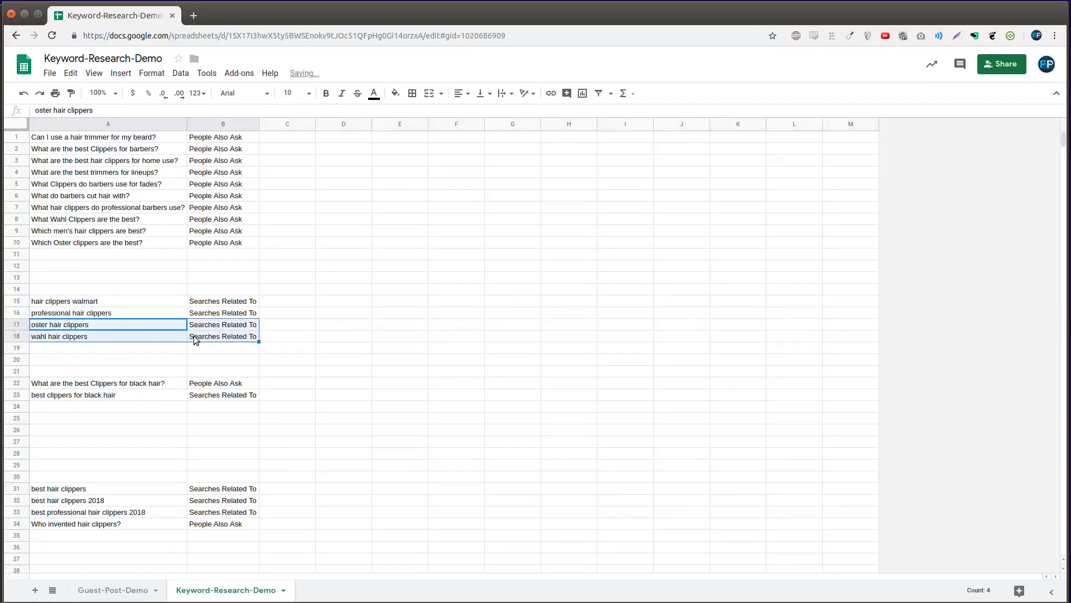
{"action": "left_click", "coordinate": [138, 326]}
- Search Google in a new tab for 'oster hair clippers', copied from A17
{"action": "key", "text": "ctrl+c"}
{"action": "key", "text": "ctrl+t"}
{"action": "key", "text": "ctrl+v"}
{"action": "key", "text": "Return"}
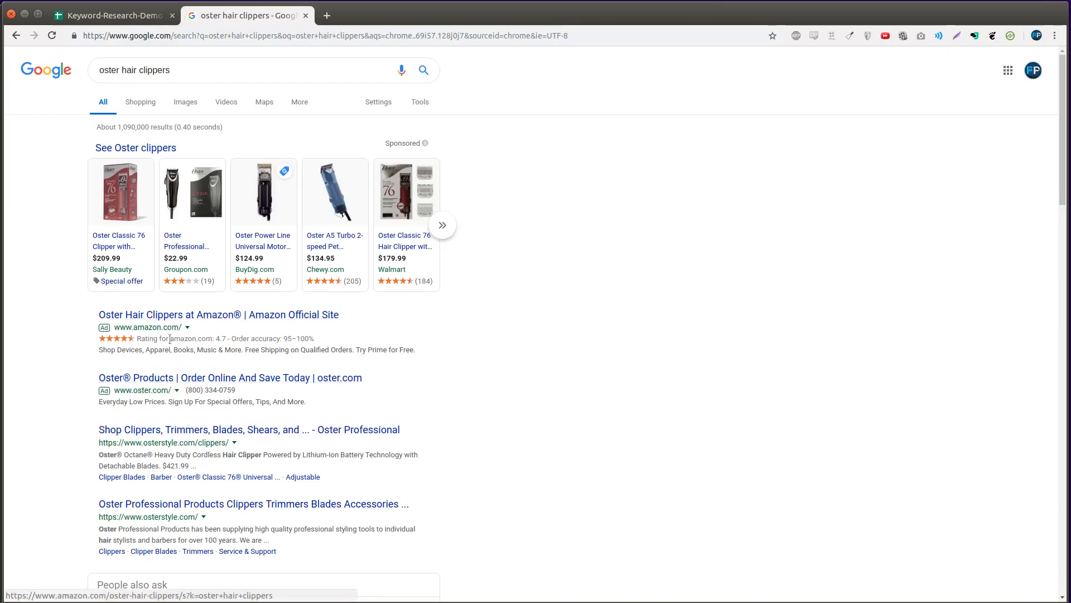
- Scroll through the shopping ads and related questions, then close the results tab
{"action": "scroll", "coordinate": [87, 465], "scroll_direction": "down", "scroll_amount": 3}
{"action": "scroll", "coordinate": [89, 465], "scroll_direction": "down", "scroll_amount": 10}
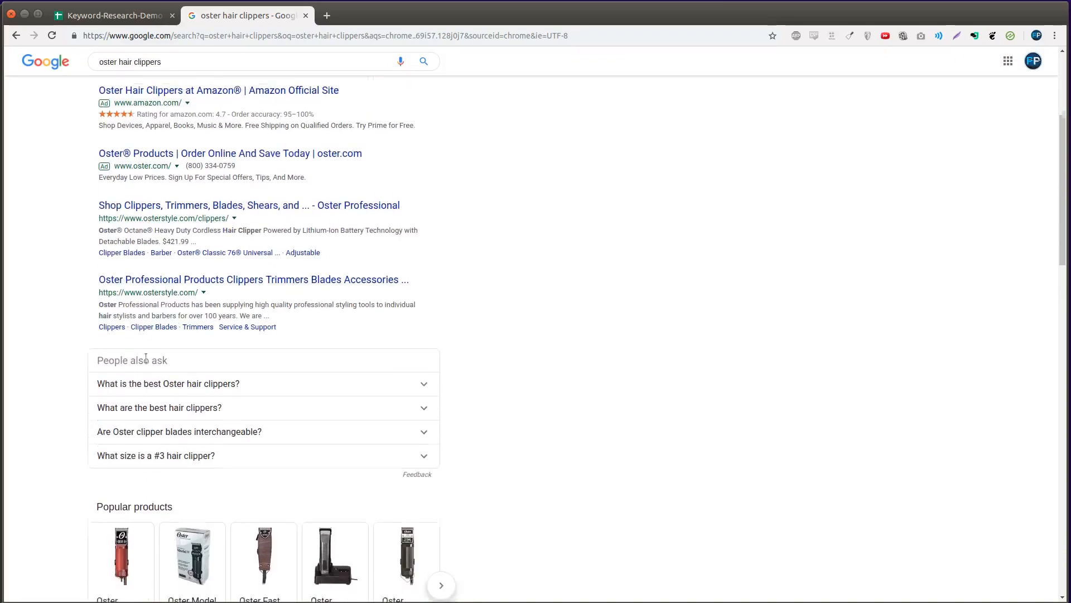
{"action": "scroll", "coordinate": [55, 464], "scroll_direction": "down", "scroll_amount": 3}
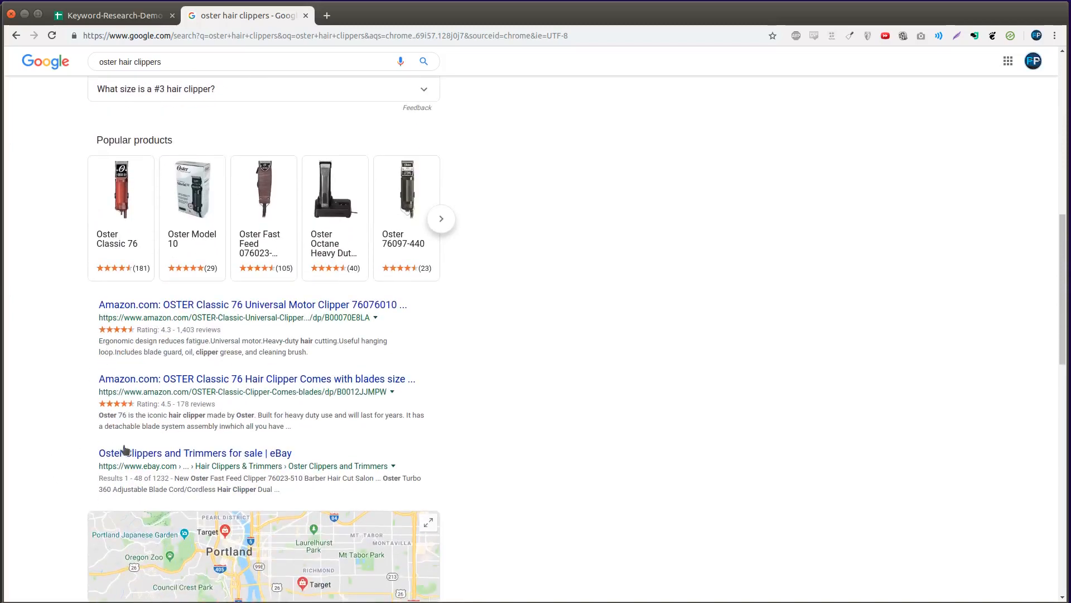
{"action": "key", "text": "ctrl+w"}
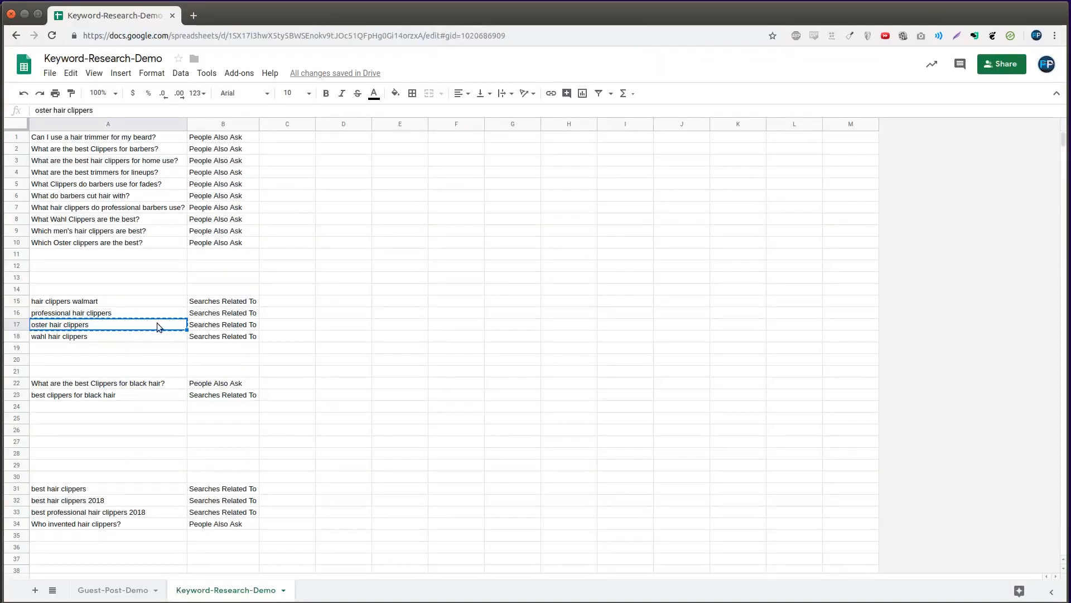
- Move the oster and wahl keyword rows down to row 29
{"action": "left_click_drag", "start_coordinate": [152, 320], "coordinate": [202, 339]}
{"action": "key", "text": "ctrl+c"}
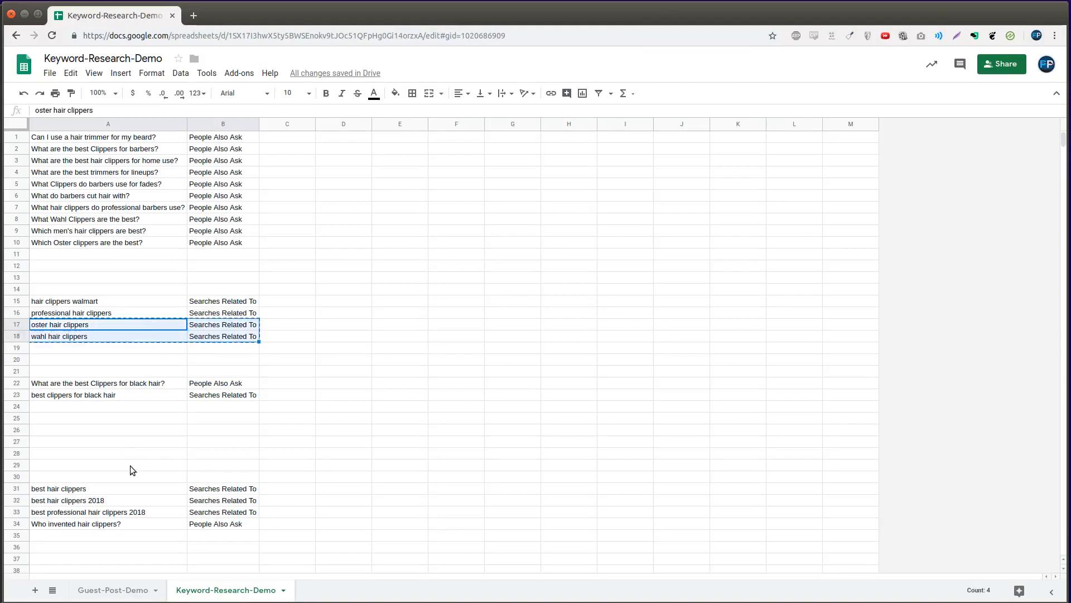
{"action": "left_click", "coordinate": [130, 465]}
{"action": "key", "text": "ctrl+v"}
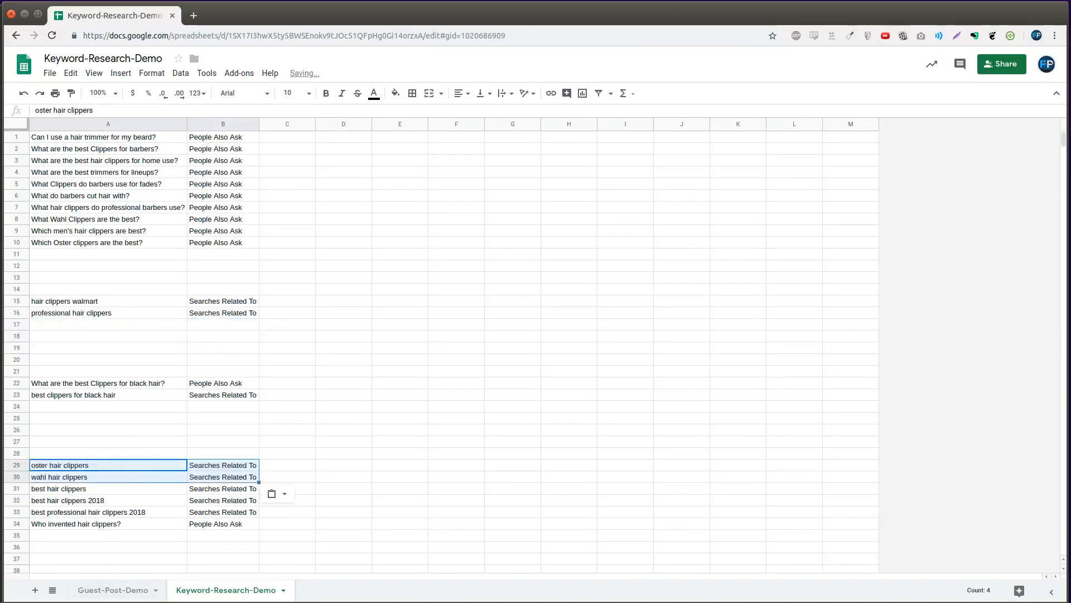
- Move professional hair clippers to row 27 and hair clippers walmart to row 28
{"action": "left_click", "coordinate": [177, 313]}
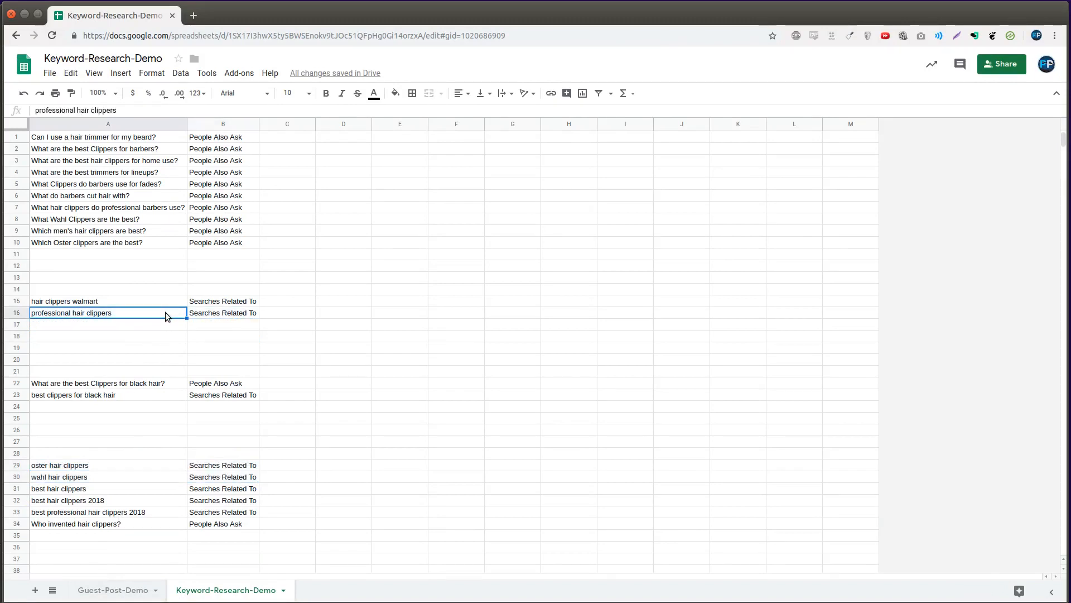
{"action": "left_click_drag", "start_coordinate": [165, 313], "coordinate": [231, 316]}
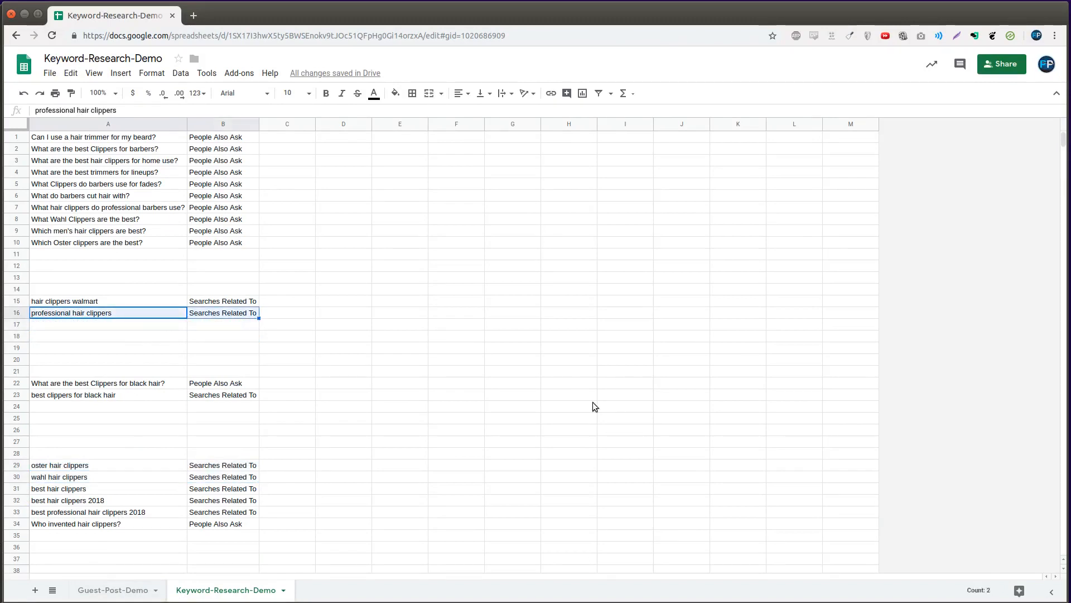
{"action": "key", "text": "ctrl+x"}
{"action": "left_click", "coordinate": [163, 445]}
{"action": "key", "text": "ctrl+v"}
{"action": "left_click_drag", "start_coordinate": [149, 301], "coordinate": [247, 303]}
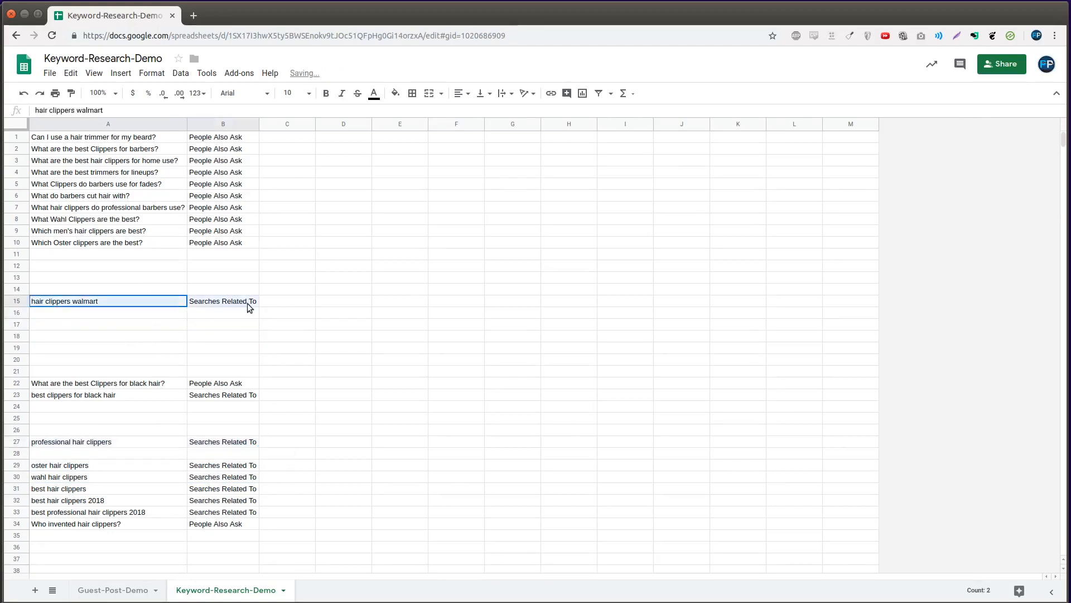
{"action": "key", "text": "ctrl+x"}
{"action": "left_click", "coordinate": [62, 454]}
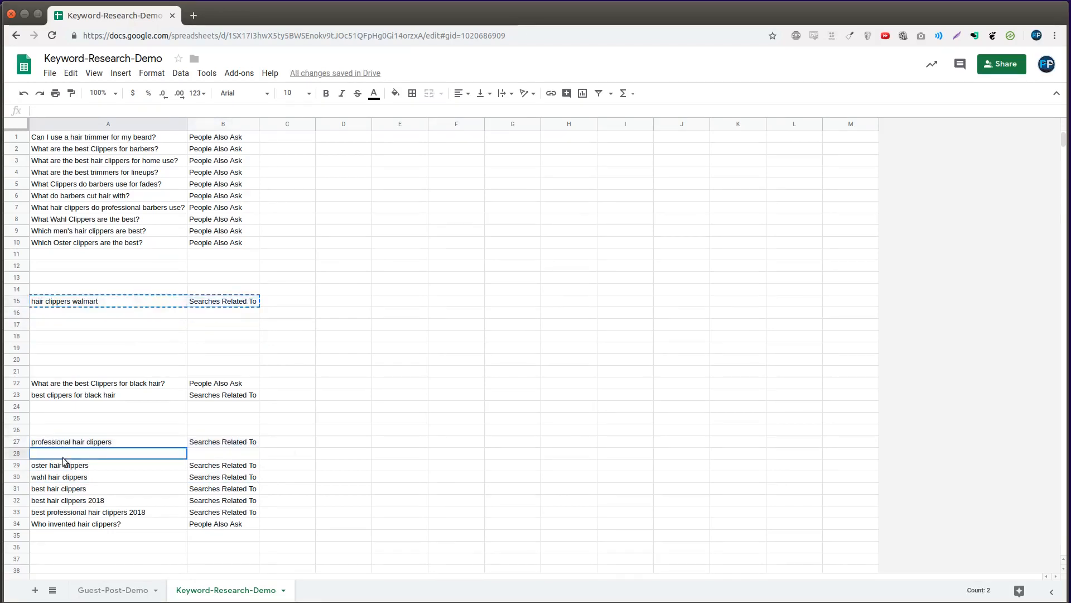
{"action": "key", "text": "ctrl+v"}
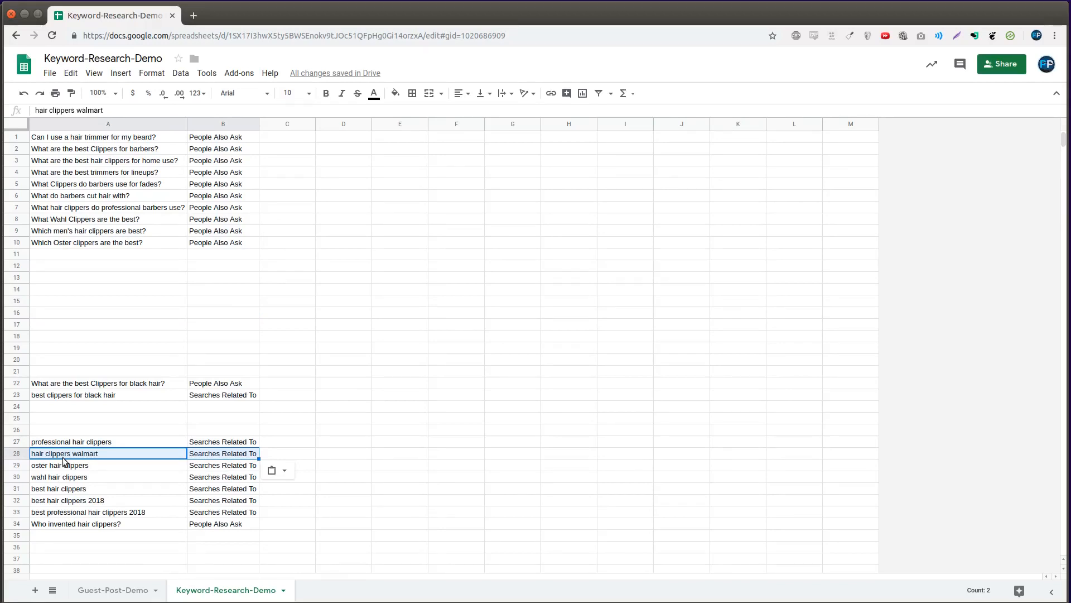
- Move the Wahl clippers question and its label beneath the Oster question
{"action": "left_click_drag", "start_coordinate": [112, 242], "coordinate": [200, 223]}
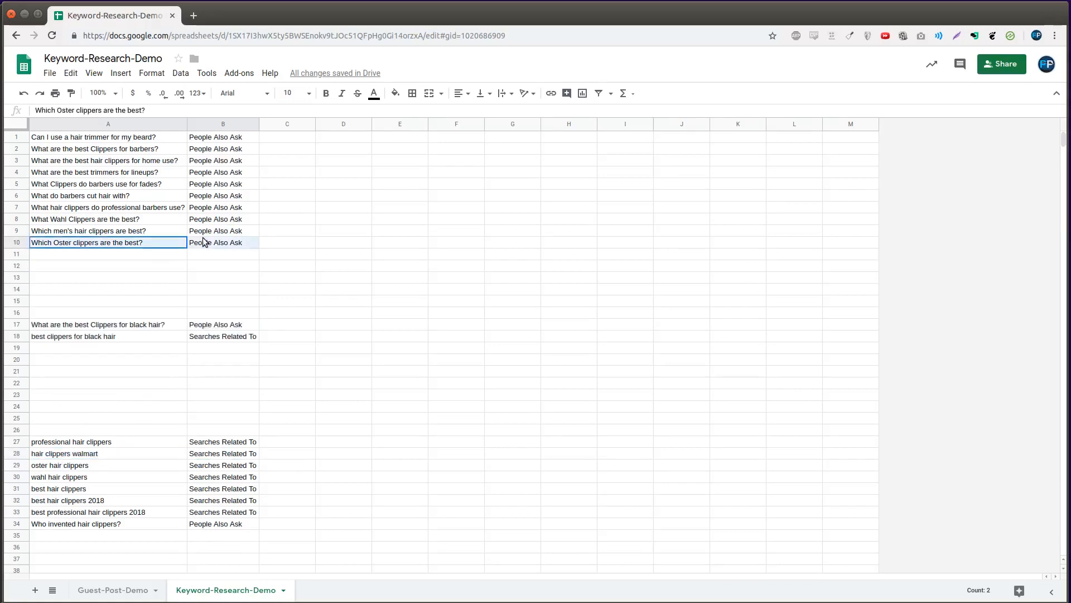
{"action": "key", "text": "ctrl+x"}
{"action": "left_click", "coordinate": [129, 258]}
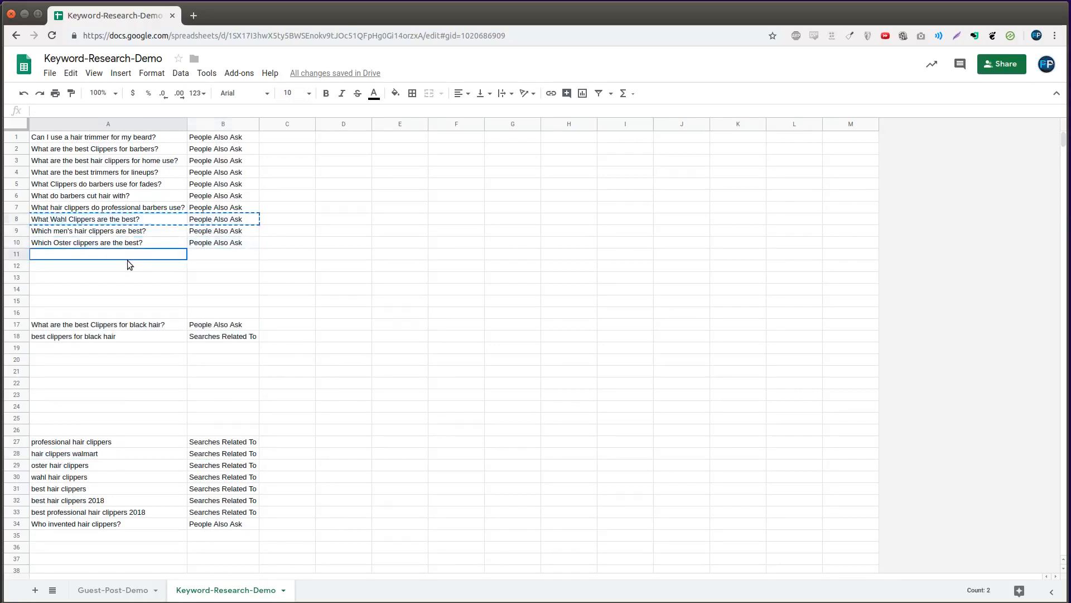
{"action": "key", "text": "ctrl+v"}
{"action": "left_click_drag", "start_coordinate": [129, 245], "coordinate": [195, 258]}
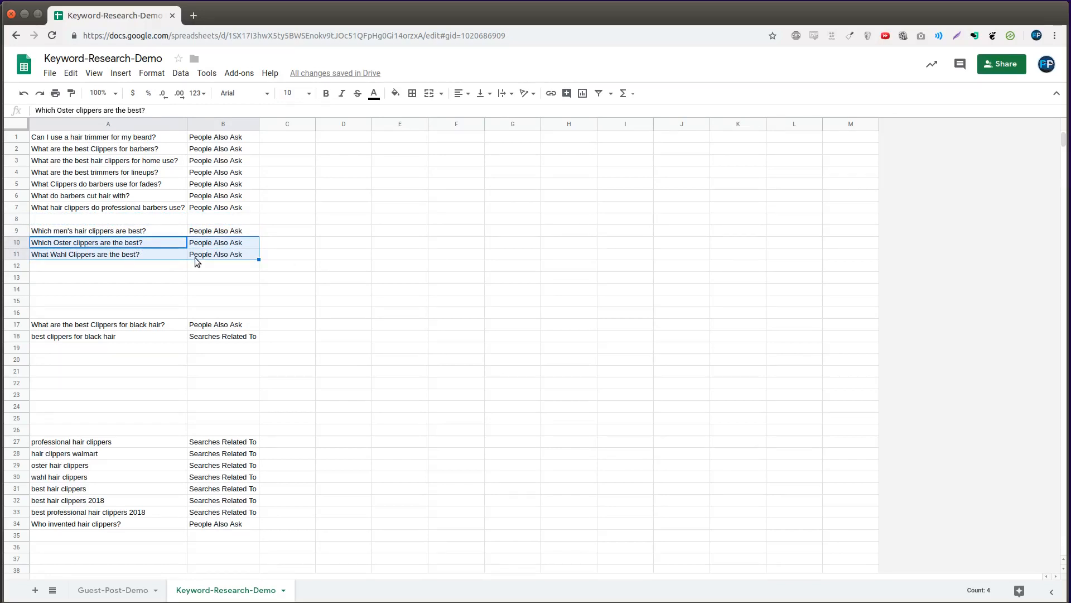
- Search Google in a new tab for 'What Wahl Clippers are the best?'
{"action": "left_click", "coordinate": [152, 255]}
{"action": "key", "text": "ctrl+c"}
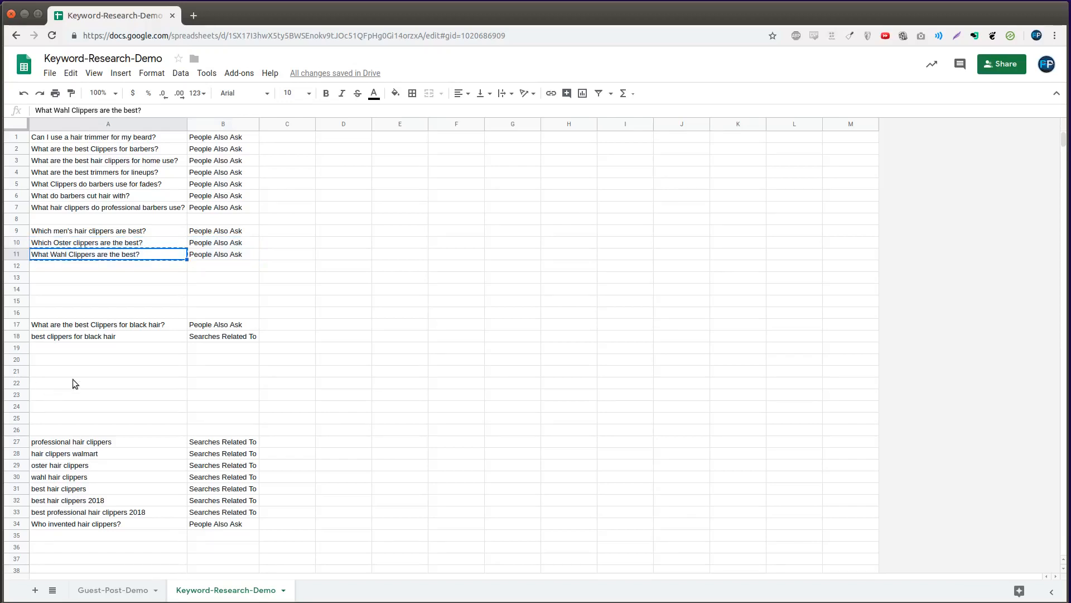
{"action": "key", "text": "ctrl+t"}
{"action": "key", "text": "ctrl+v"}
{"action": "key", "text": "Return"}
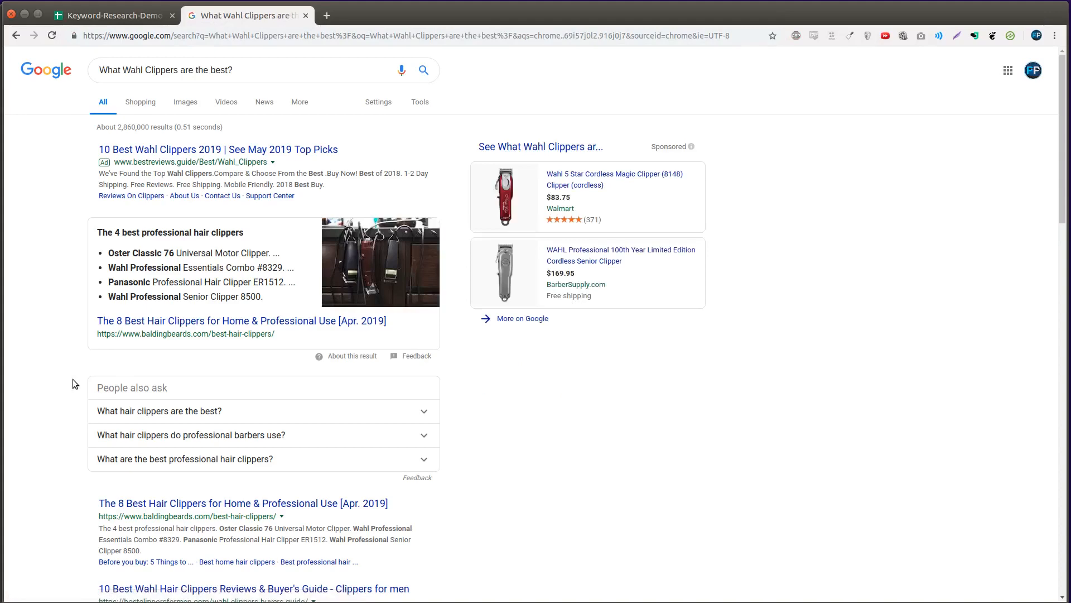
- Review the Wahl results, including Hair Clippers Club and Gear Hungry reviews, then close the tab
{"action": "double_click", "coordinate": [133, 127]}
{"action": "scroll", "coordinate": [689, 433], "scroll_direction": "down", "scroll_amount": 10}
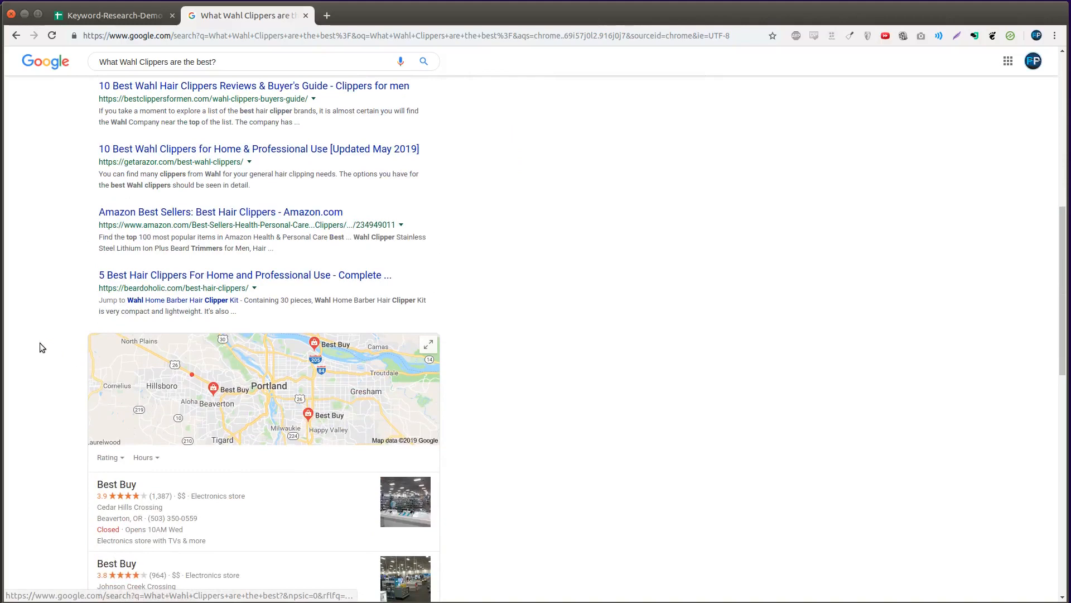
{"action": "scroll", "coordinate": [73, 321], "scroll_direction": "down", "scroll_amount": 10}
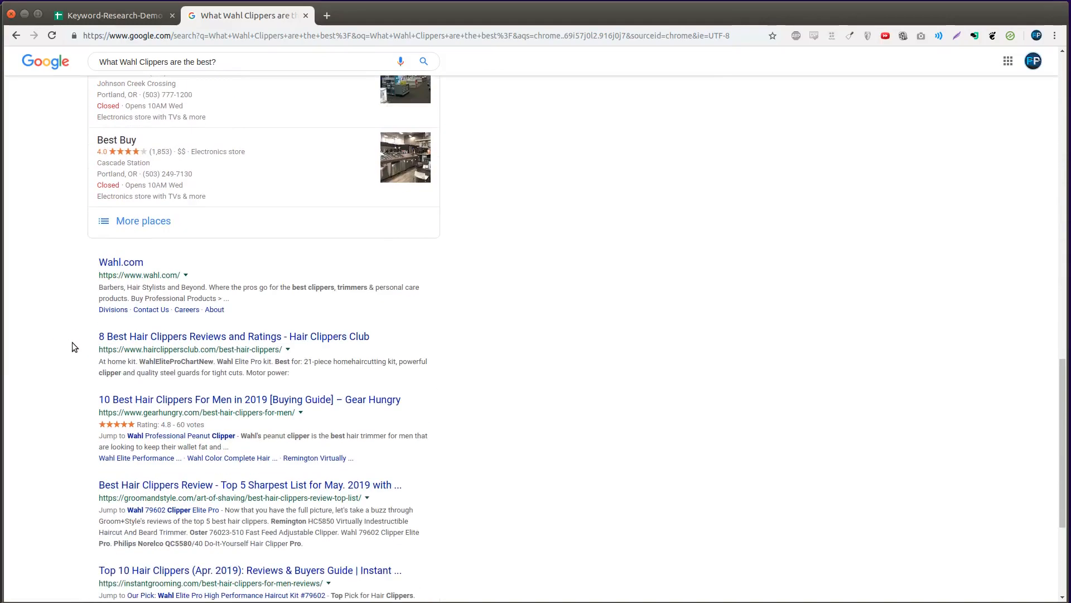
{"action": "scroll", "coordinate": [72, 342], "scroll_direction": "down", "scroll_amount": 1}
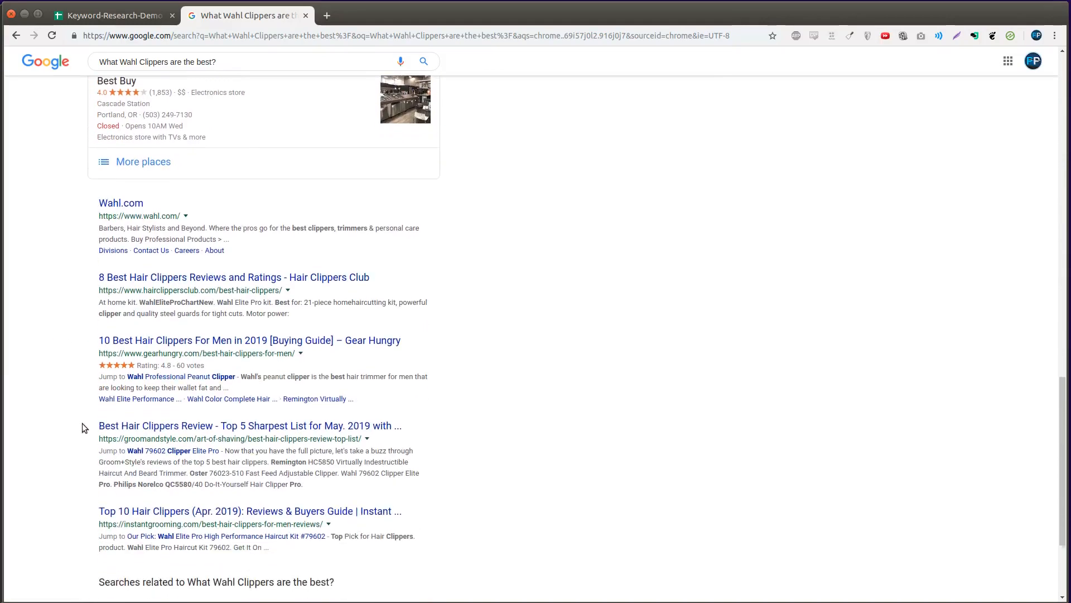
{"action": "scroll", "coordinate": [82, 426], "scroll_direction": "down", "scroll_amount": 3}
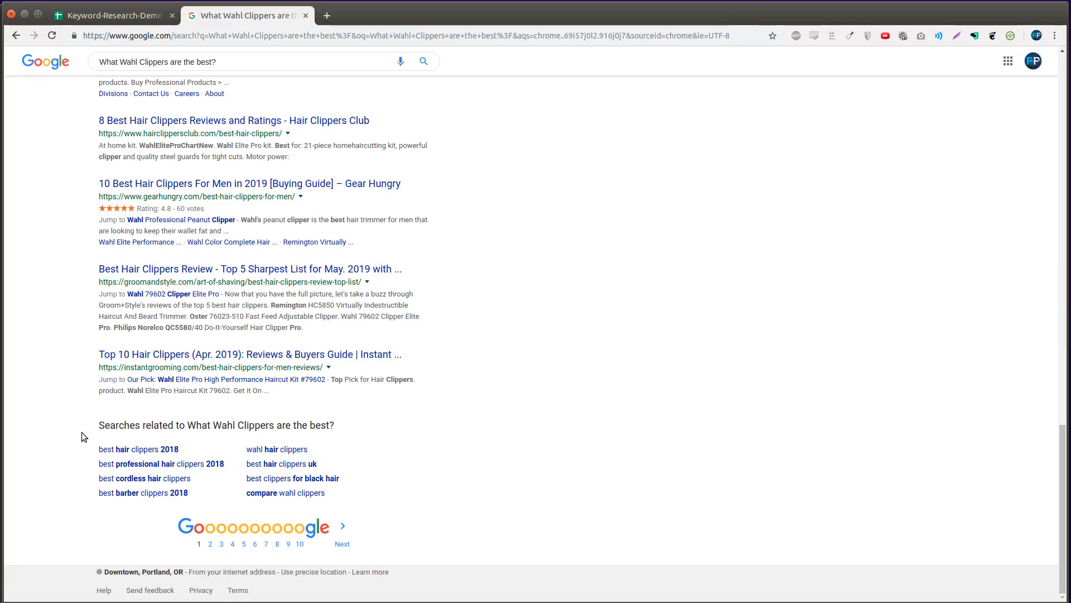
{"action": "key", "text": "ctrl+w"}
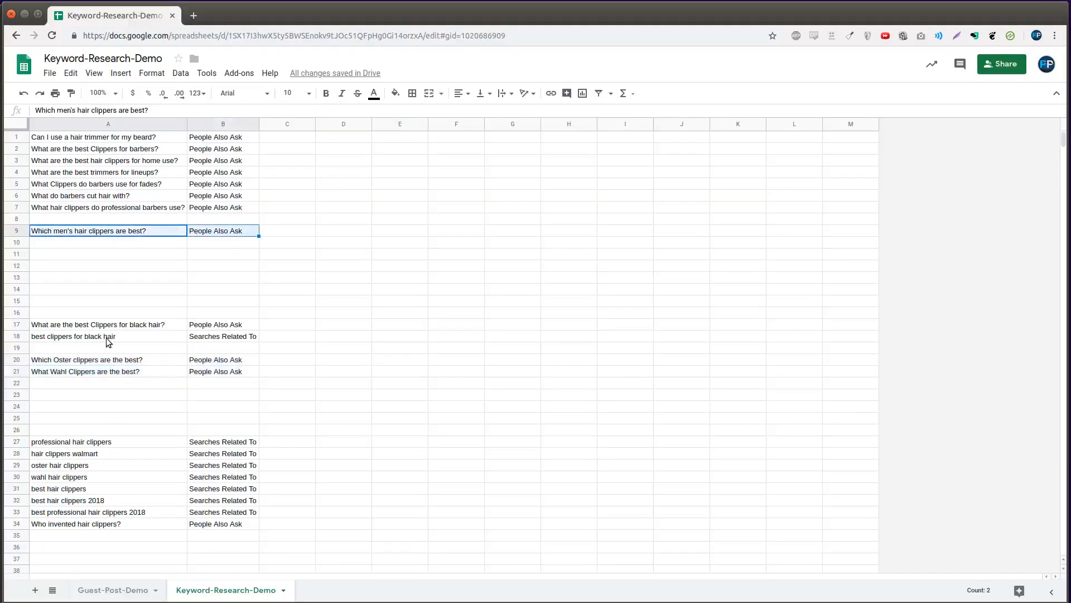
- Move 'Which men's hair clippers are best?' from row 9 into row 22
{"action": "key", "text": "ctrl+x"}
{"action": "left_click", "coordinate": [102, 384]}
{"action": "key", "text": "ctrl+v"}
- Search Google for the men's clippers question, scan the results, and close the tab
{"action": "left_click", "coordinate": [102, 384]}
{"action": "key", "text": "ctrl+c"}
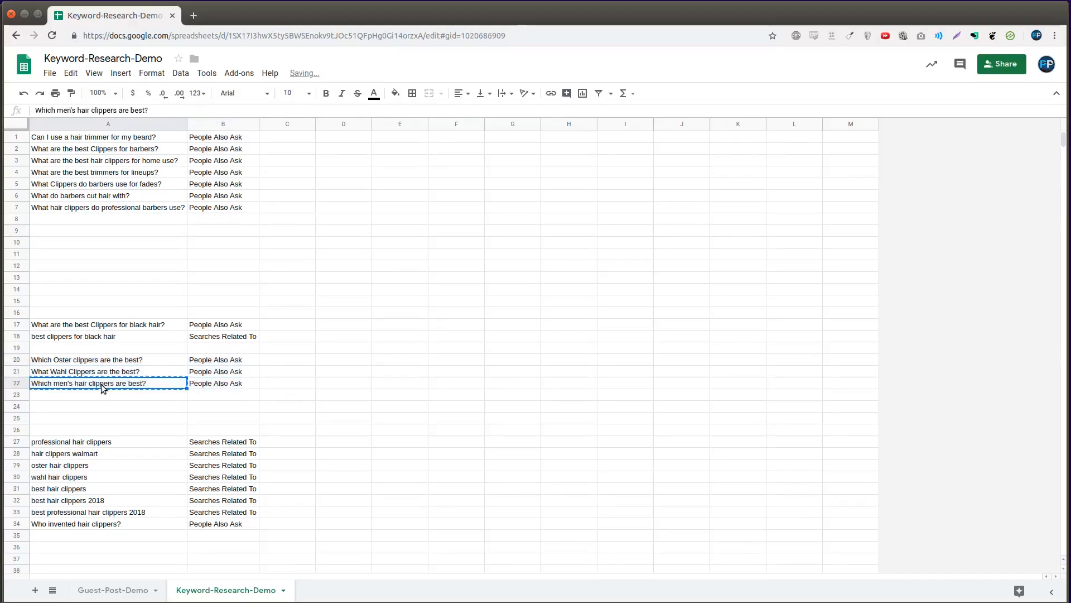
{"action": "key", "text": "ctrl+t"}
{"action": "key", "text": "ctrl+v"}
{"action": "key", "text": "Return"}
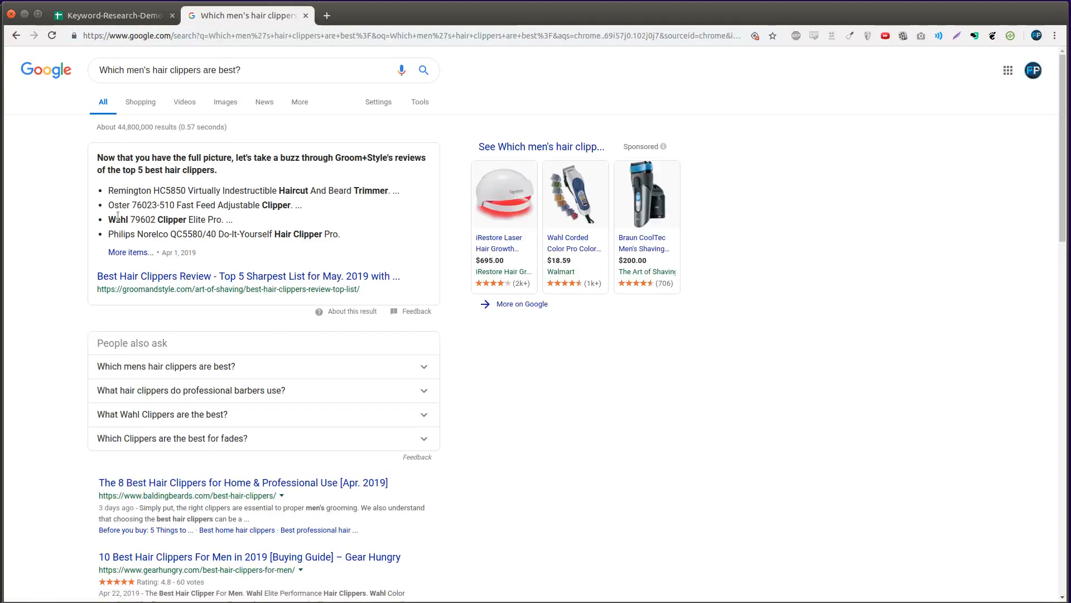
{"action": "scroll", "coordinate": [118, 228], "scroll_direction": "down", "scroll_amount": 6}
{"action": "scroll", "coordinate": [115, 251], "scroll_direction": "down", "scroll_amount": 6}
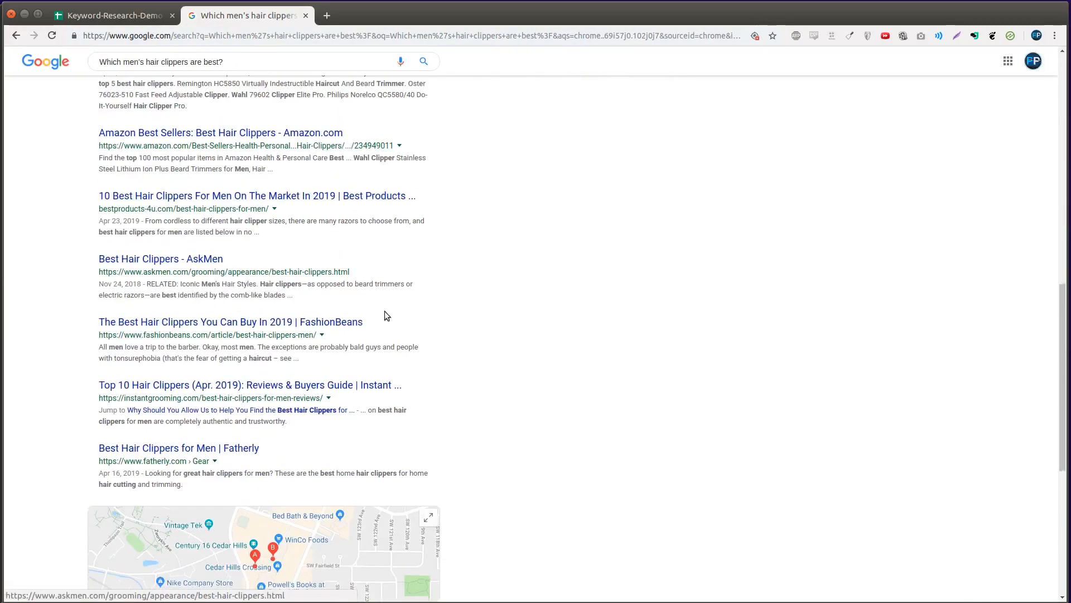
{"action": "key", "text": "ctrl+w"}
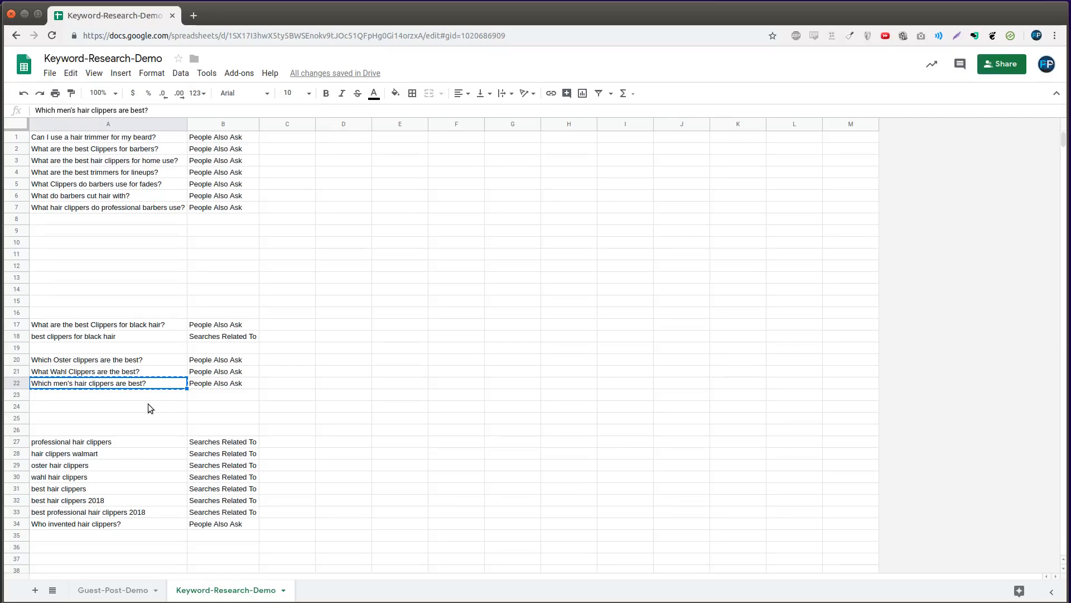
- Move the men's hair clippers question to row 26 with a blank row beneath it
{"action": "left_click", "coordinate": [202, 384], "text": "shift"}
{"action": "key", "text": "ctrl+c"}
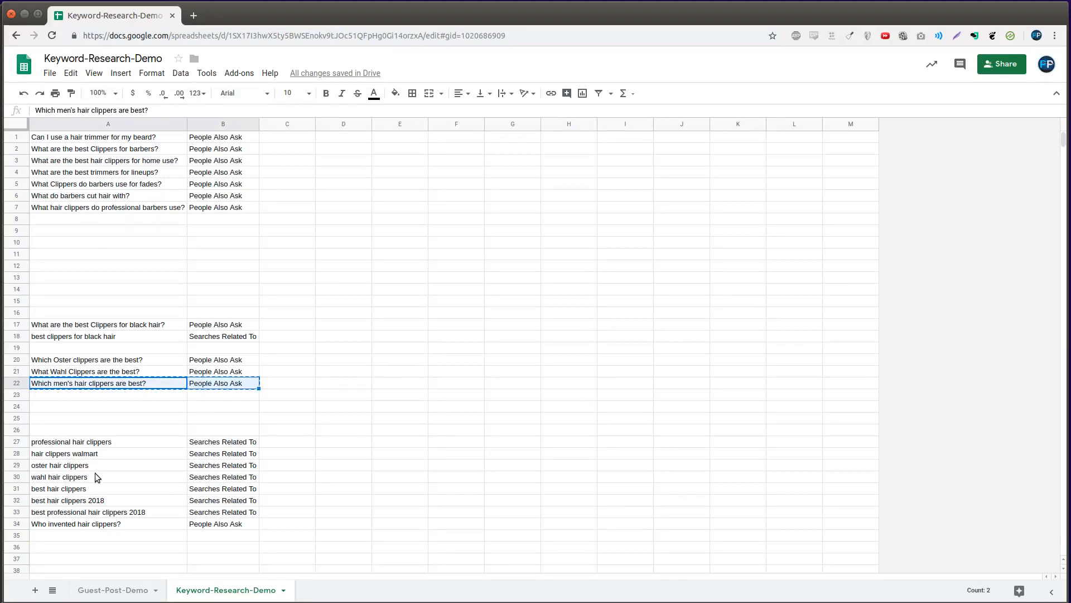
{"action": "left_click", "coordinate": [99, 420]}
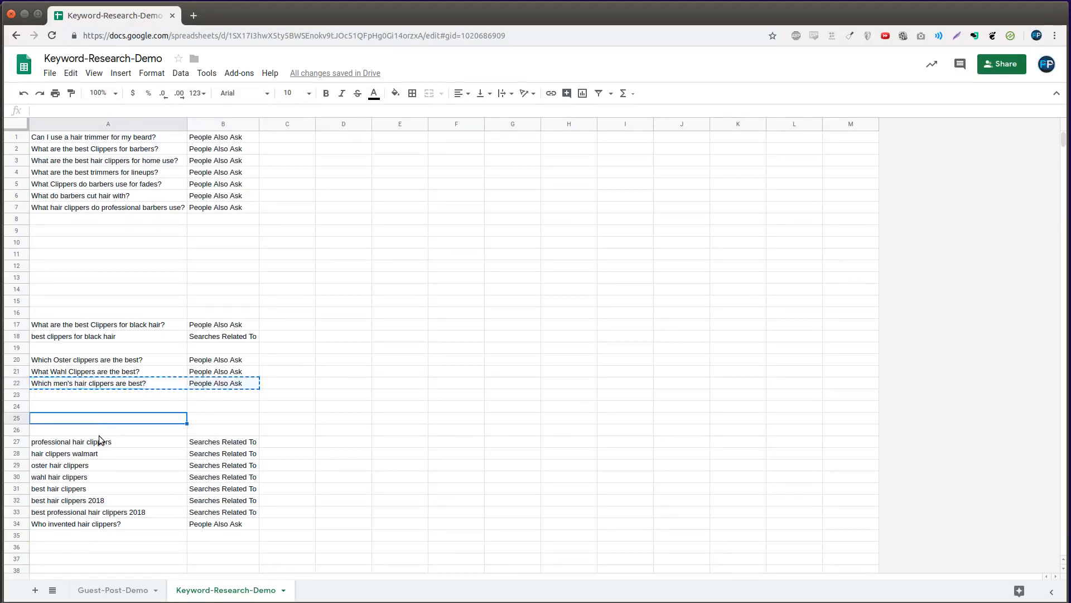
{"action": "left_click", "coordinate": [99, 433]}
{"action": "key", "text": "ctrl+v"}
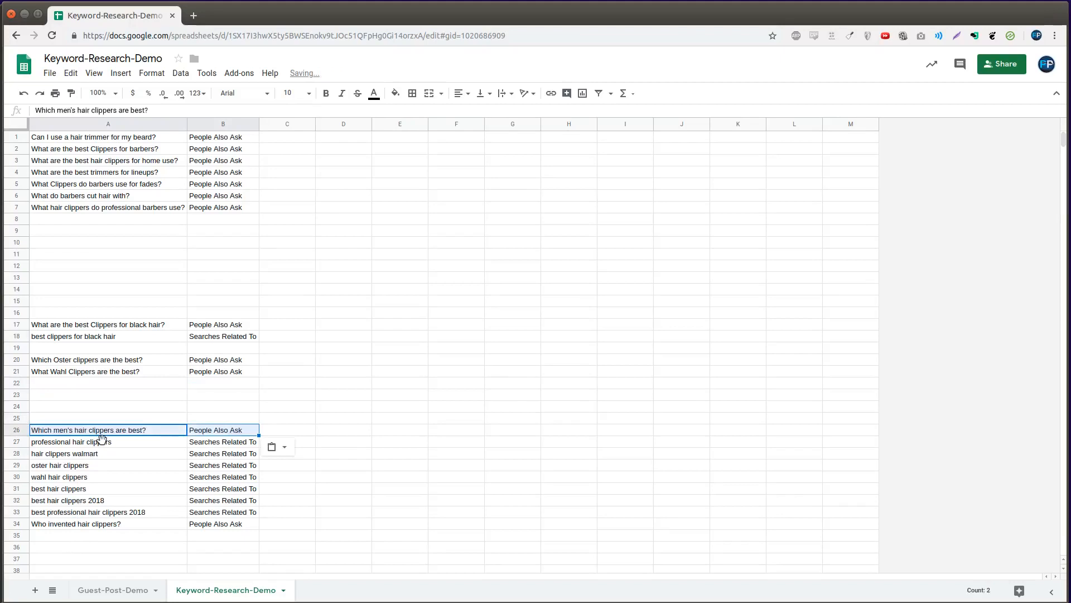
{"action": "left_click", "coordinate": [98, 420]}
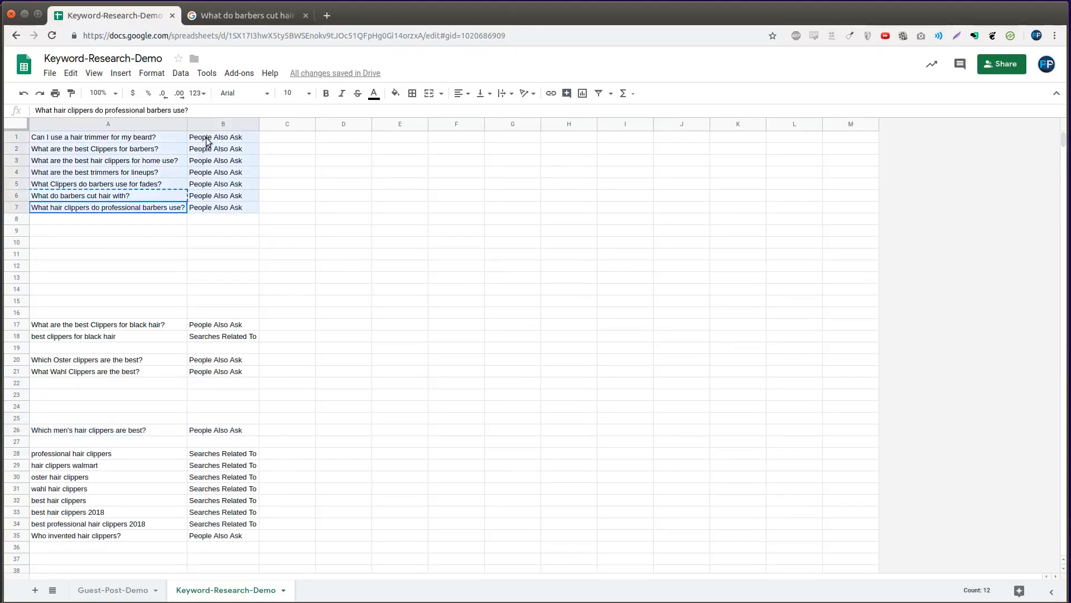
{"action": "left_click_drag", "start_coordinate": [206, 141], "coordinate": [206, 141]}
{"action": "left_click", "coordinate": [149, 266]}
- Move the trimmers-for-lineups question to row 16 and the home use clippers question to row 15
{"action": "left_click_drag", "start_coordinate": [101, 174], "coordinate": [220, 173]}
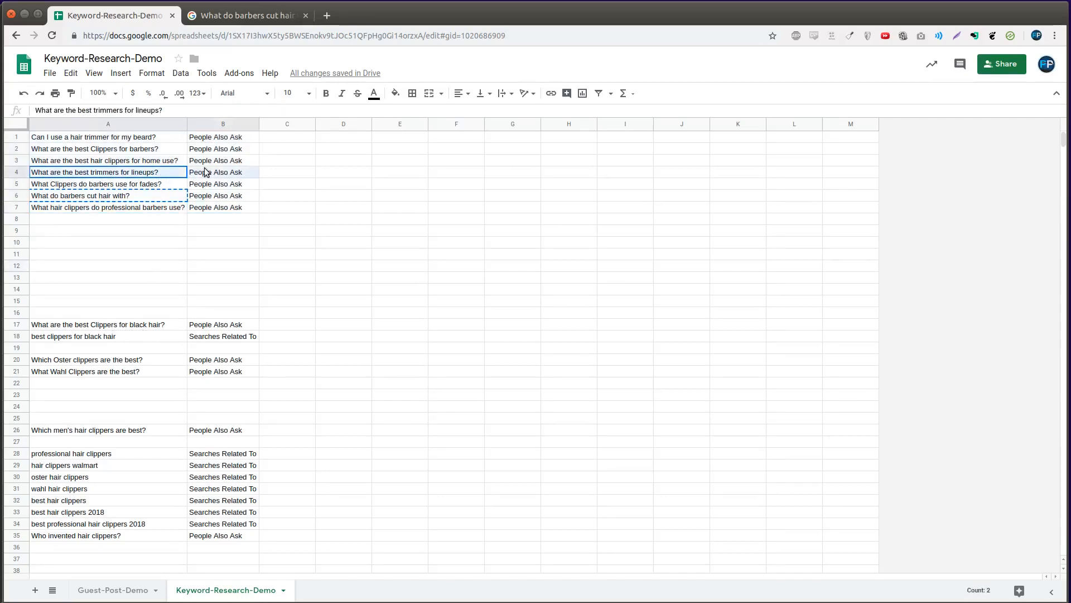
{"action": "key", "text": "ctrl+c"}
{"action": "left_click", "coordinate": [139, 316]}
{"action": "key", "text": "ctrl+v"}
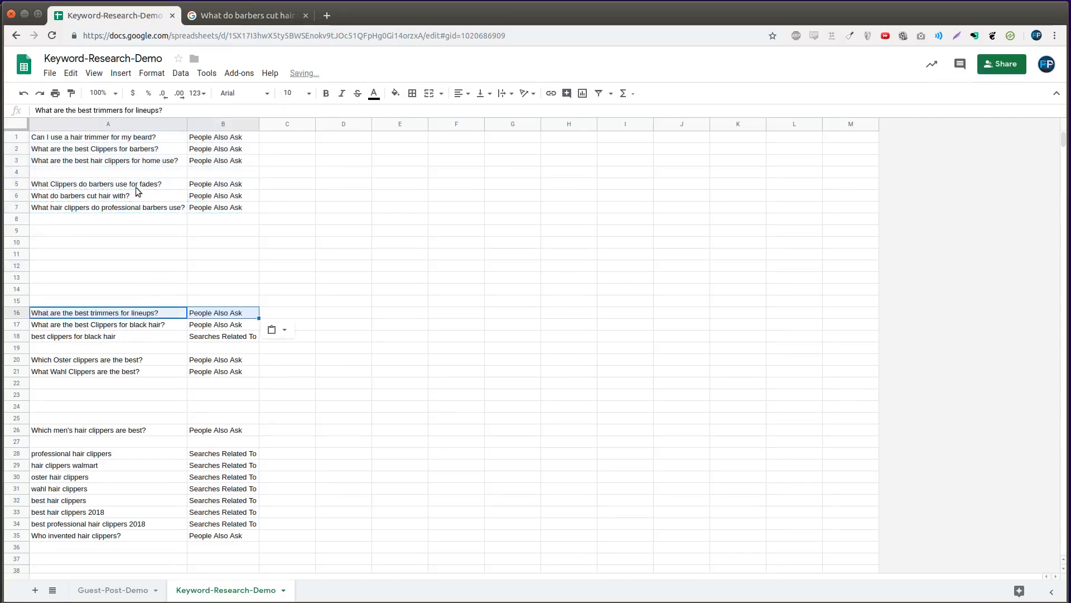
{"action": "left_click_drag", "start_coordinate": [134, 184], "coordinate": [211, 184]}
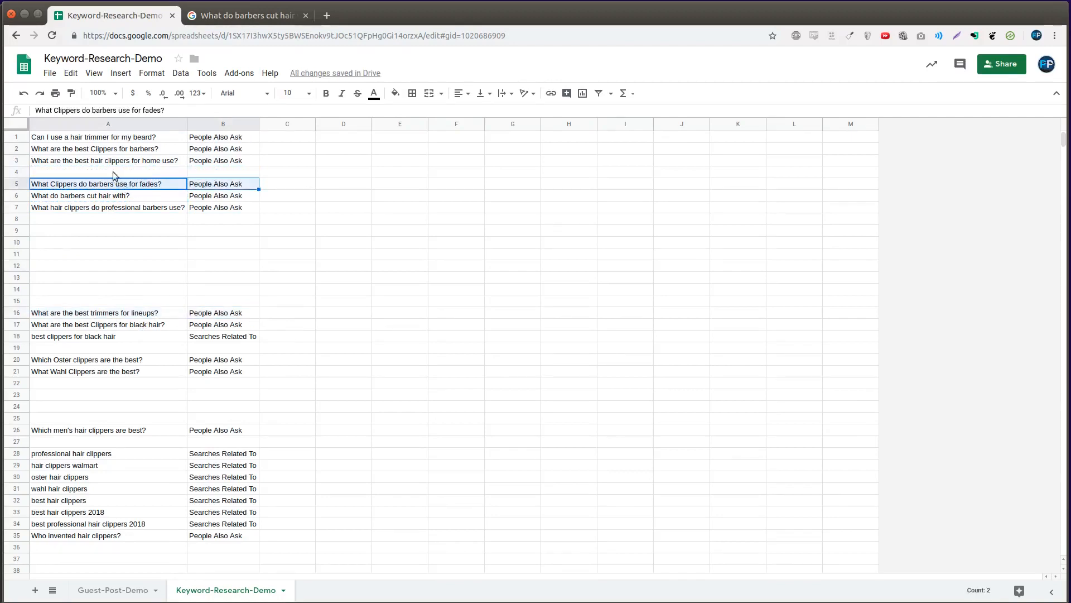
{"action": "left_click_drag", "start_coordinate": [111, 163], "coordinate": [213, 163]}
{"action": "key", "text": "ctrl+x"}
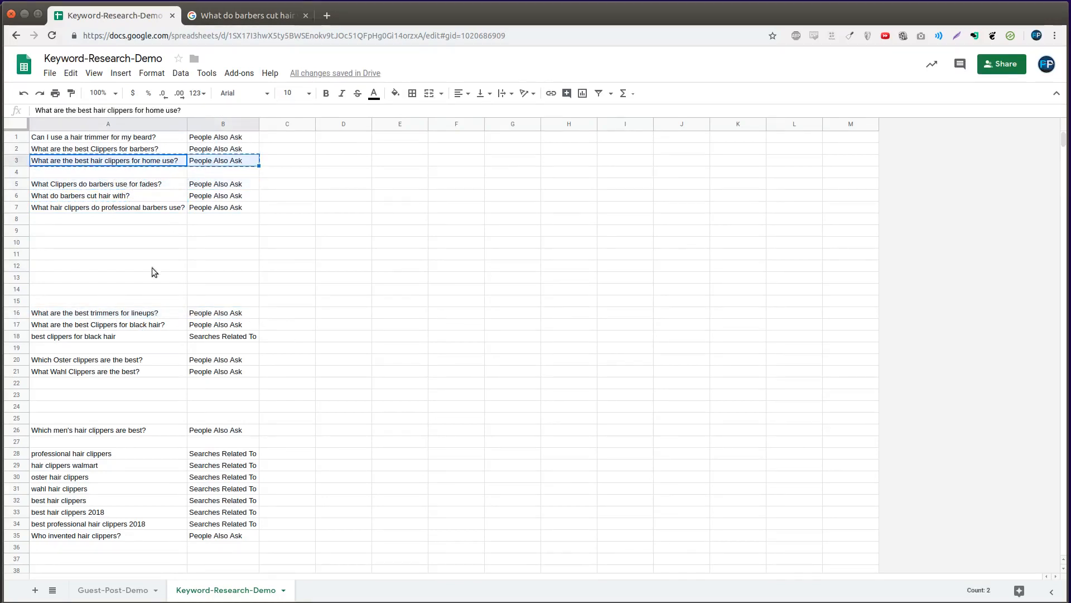
{"action": "left_click", "coordinate": [137, 301]}
{"action": "key", "text": "ctrl+v"}
- Move the best clippers for barbers question to row 14, then select the remaining top questions
{"action": "left_click_drag", "start_coordinate": [117, 148], "coordinate": [224, 150]}
{"action": "key", "text": "ctrl+x"}
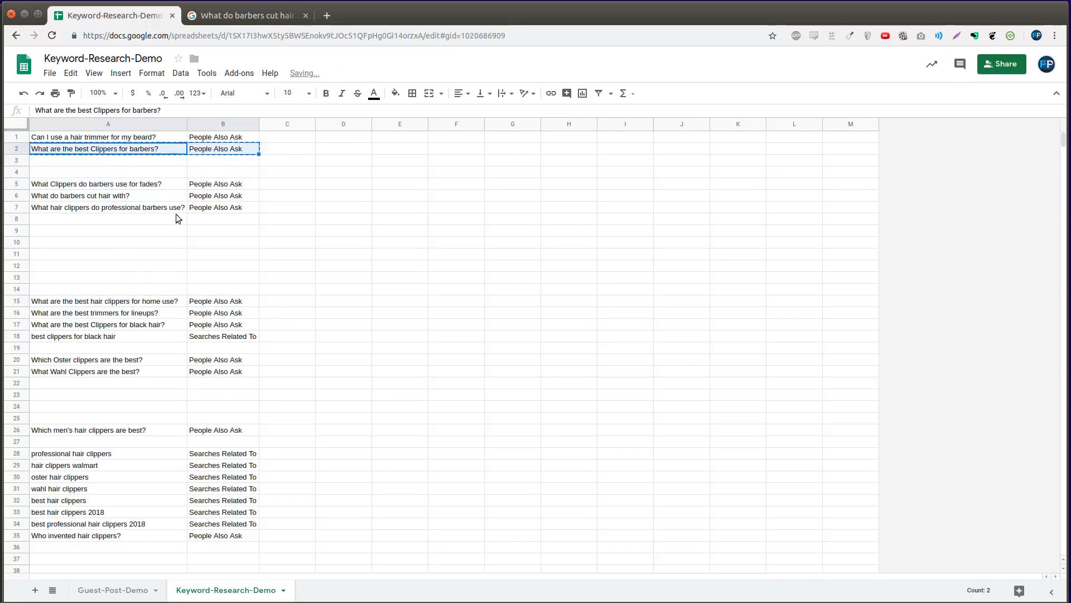
{"action": "left_click", "coordinate": [146, 289]}
{"action": "key", "text": "ctrl+v"}
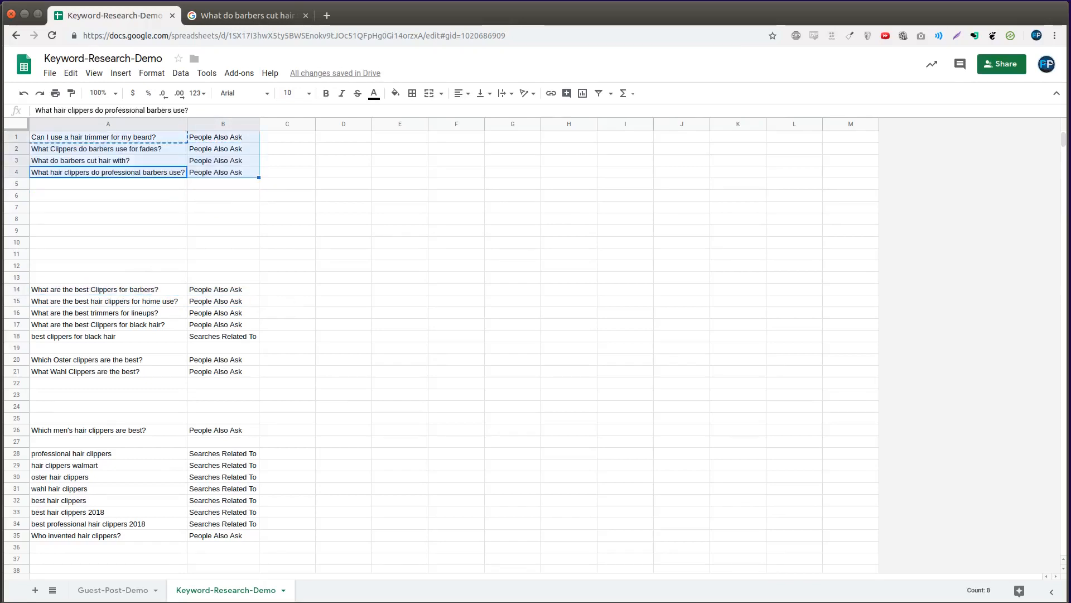
{"action": "left_click", "coordinate": [146, 186]}
{"action": "left_click_drag", "start_coordinate": [143, 138], "coordinate": [215, 170]}
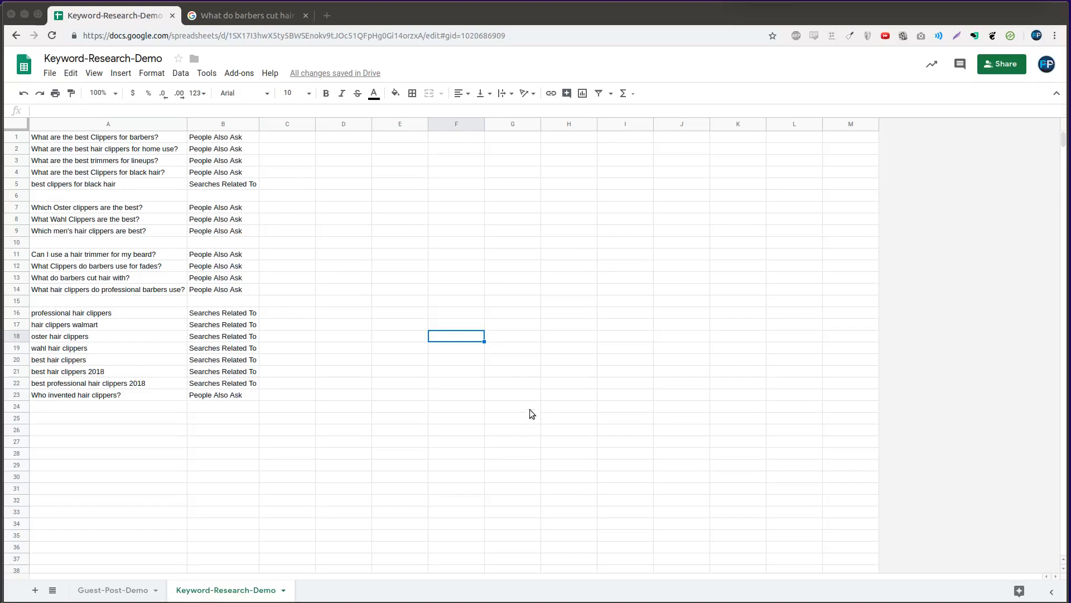
- Enter 'Easy, Buyer' beside the first group's questions and select the column C labels
{"action": "left_click", "coordinate": [296, 136]}
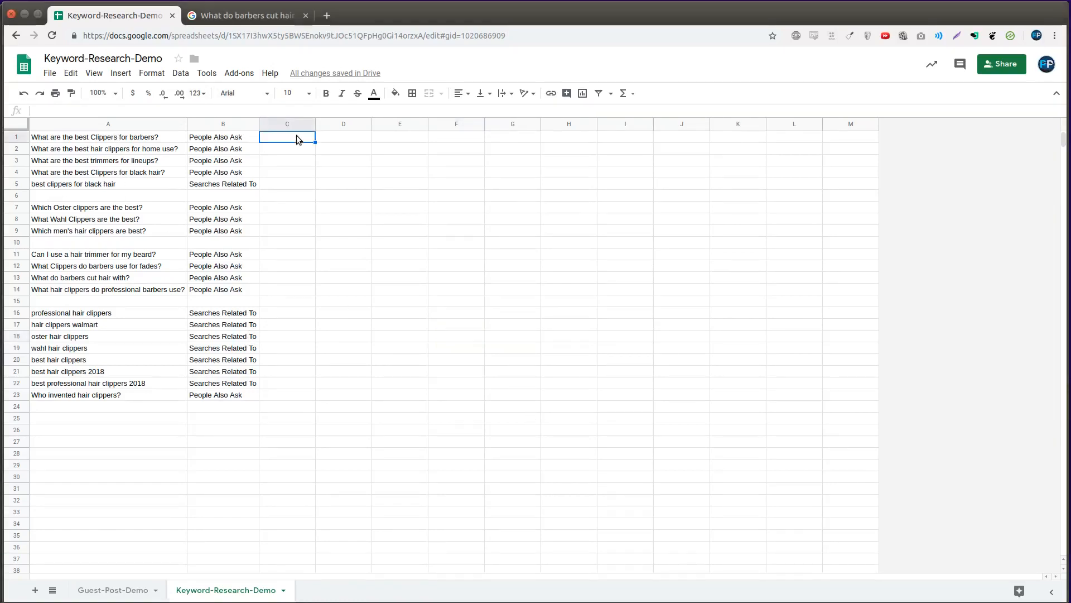
{"action": "type", "text": "Easy, Buyer"}
{"action": "key", "text": "ctrl+shift+Down"}
{"action": "key", "text": "Down"}
{"action": "key", "text": "Down"}
{"action": "key", "text": "Down"}
{"action": "key", "text": "Down"}
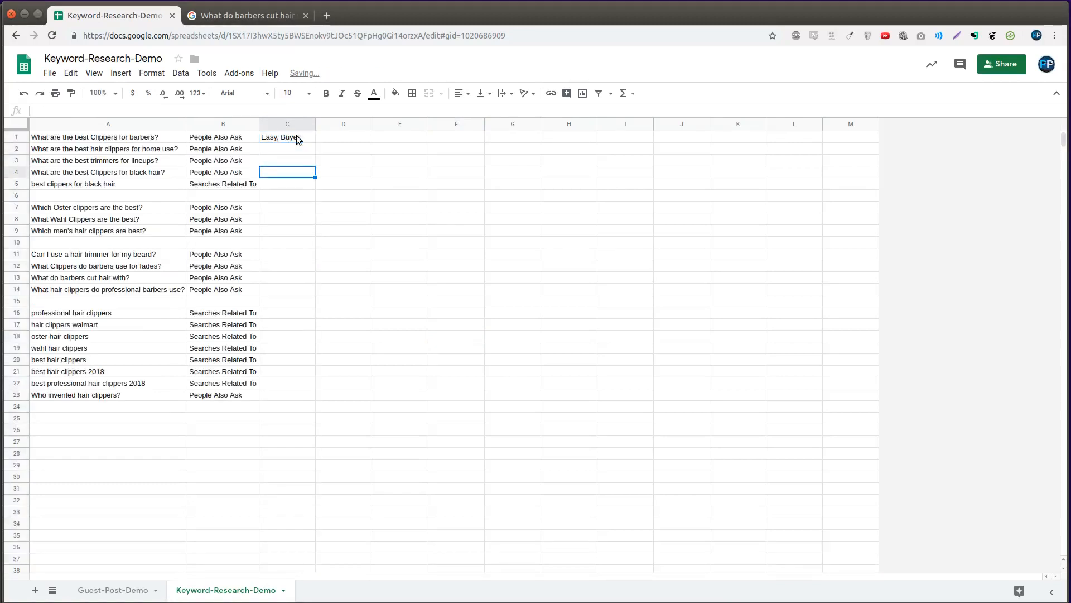
{"action": "key", "text": "ctrl+shift+Up"}
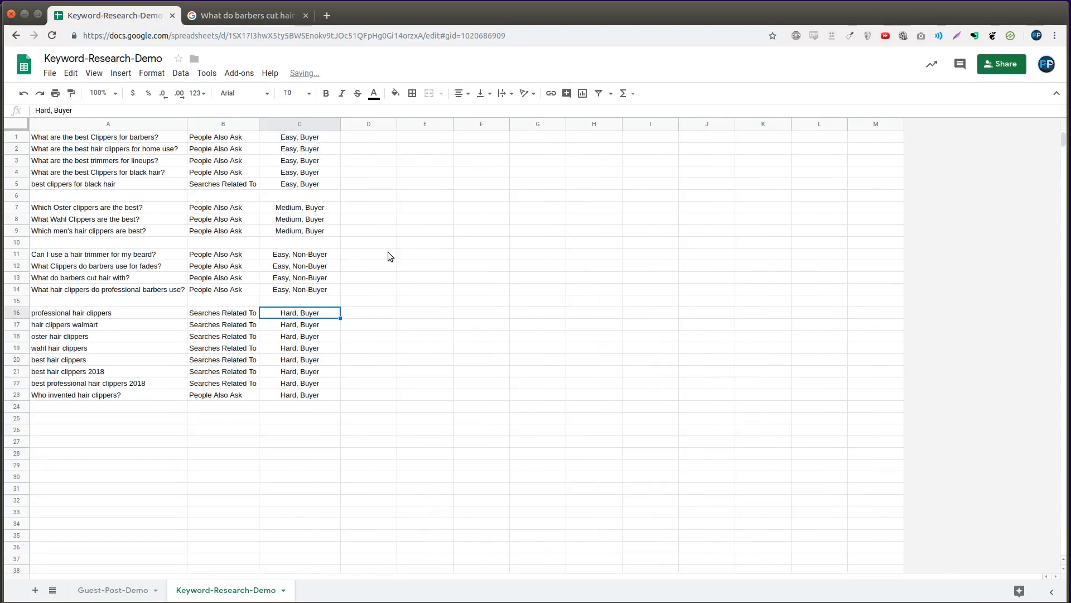
{"action": "left_click", "coordinate": [389, 255]}
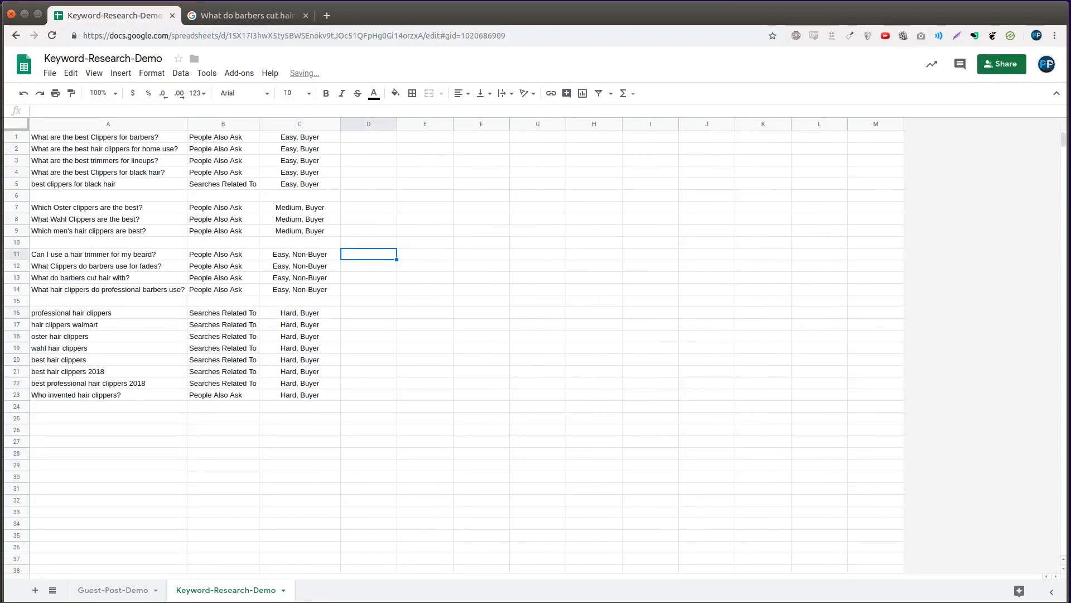
{"action": "left_click_drag", "start_coordinate": [303, 142], "coordinate": [306, 393]}
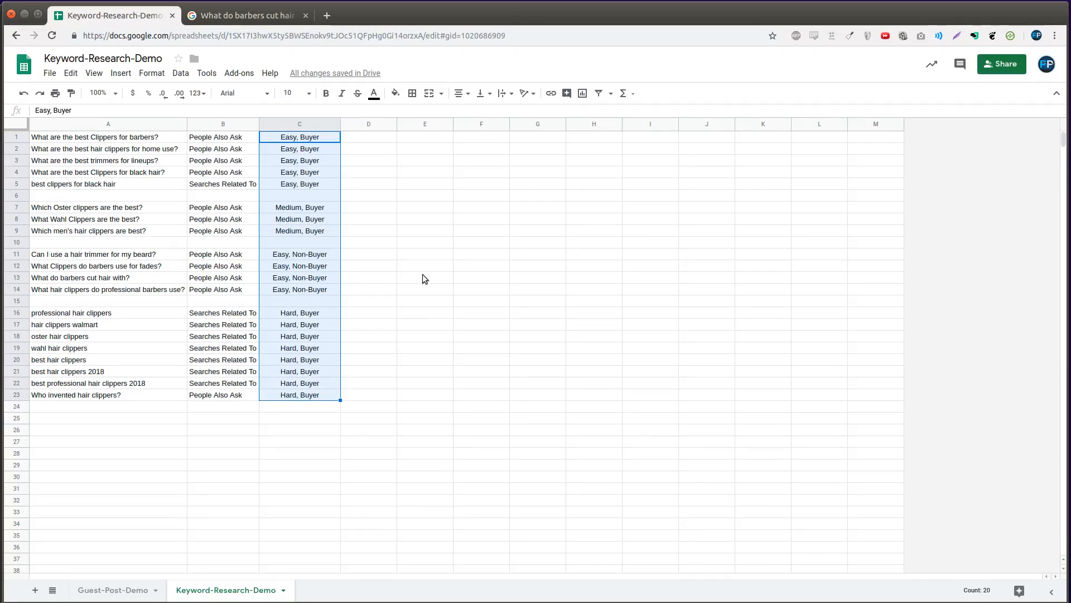
- Drag the barbers fades question row below 'What do barbers cut hair with?'
{"action": "left_click", "coordinate": [319, 288]}
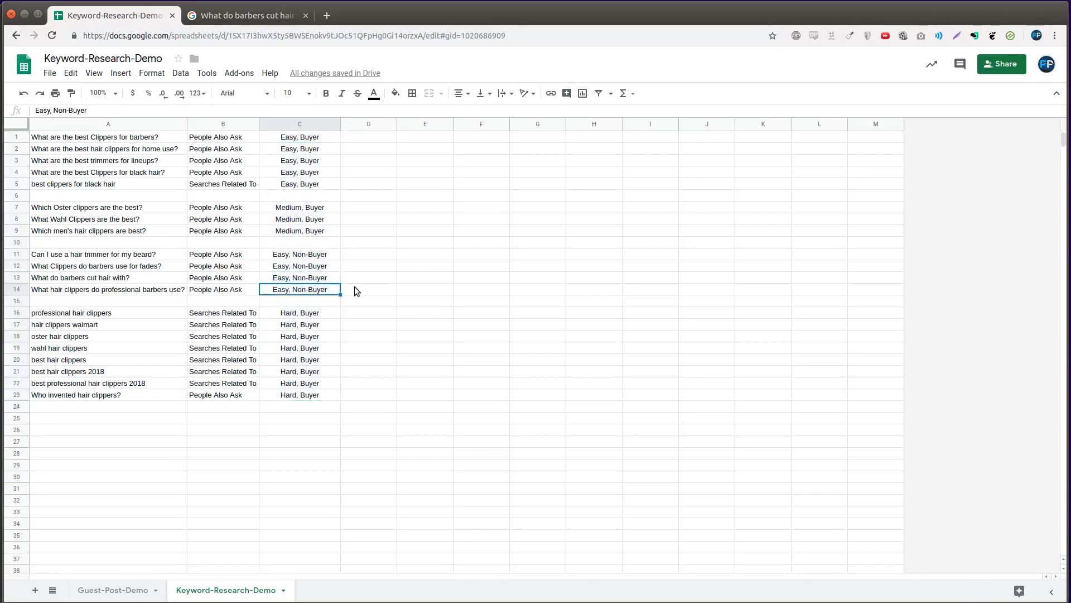
{"action": "left_click", "coordinate": [84, 267]}
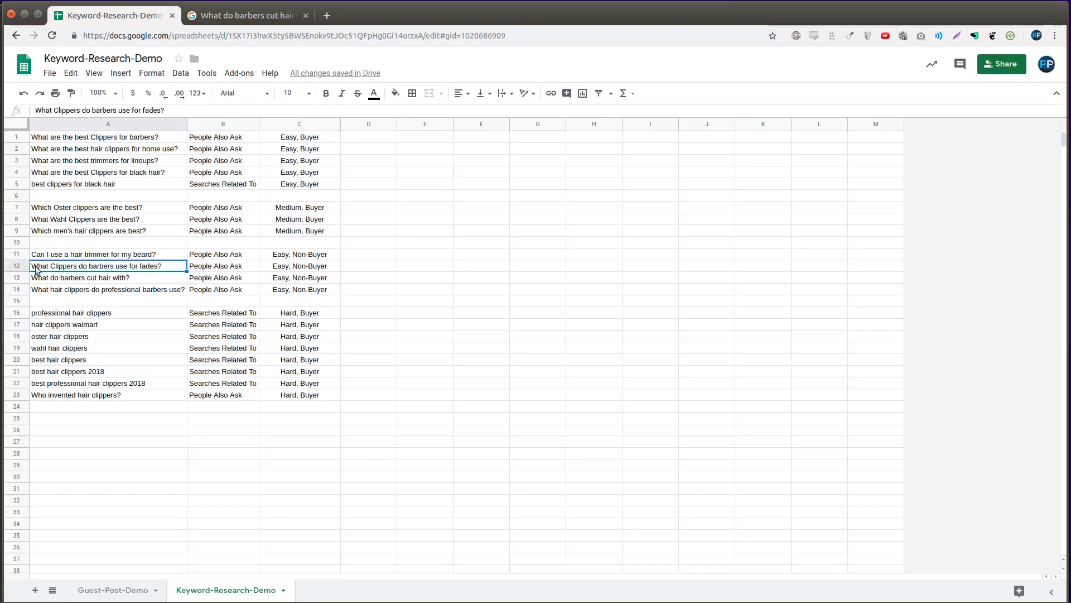
{"action": "left_click", "coordinate": [16, 266]}
{"action": "left_click_drag", "start_coordinate": [17, 266], "coordinate": [12, 276]}
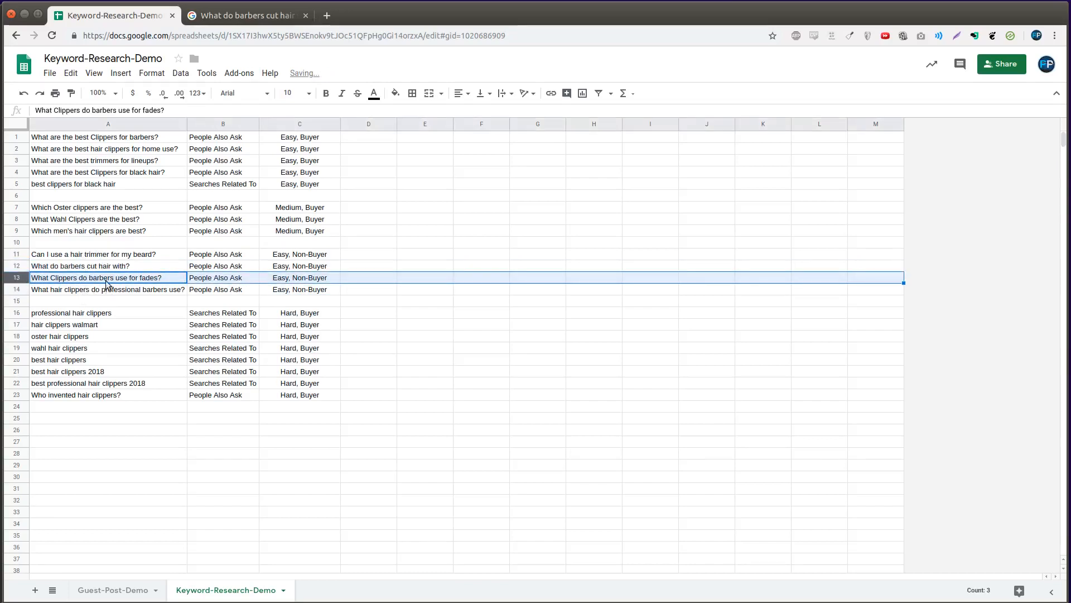
{"action": "left_click", "coordinate": [290, 267]}
{"action": "left_click", "coordinate": [161, 267]}
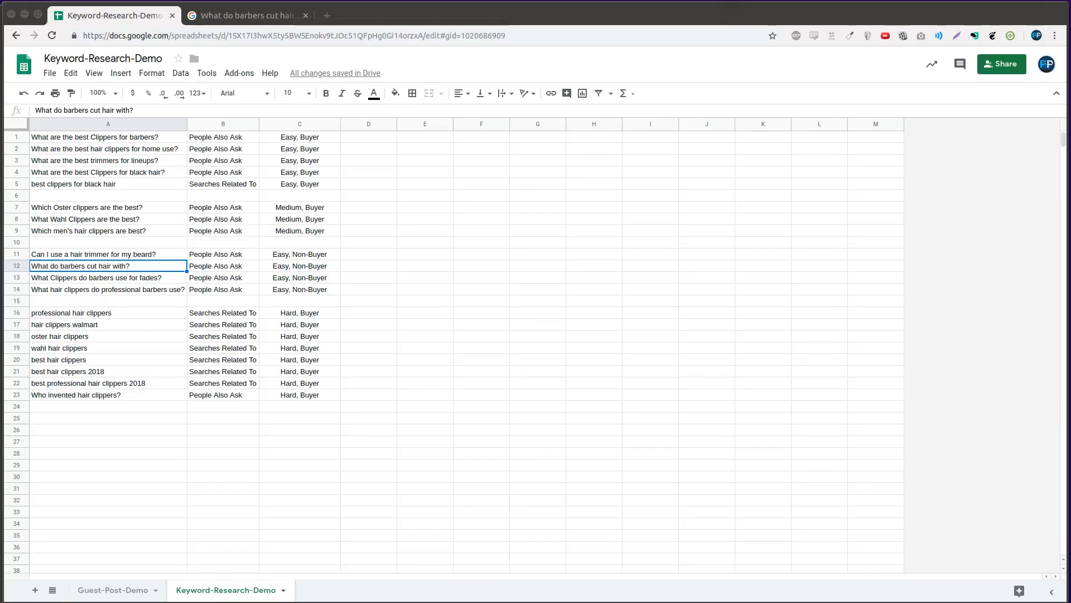
- Arrange the SearchVolume.io window, dismiss its newsletter popup, and copy keywords A1:A23 from the sheet
{"action": "left_click_drag", "start_coordinate": [889, 582], "coordinate": [1023, 11]}
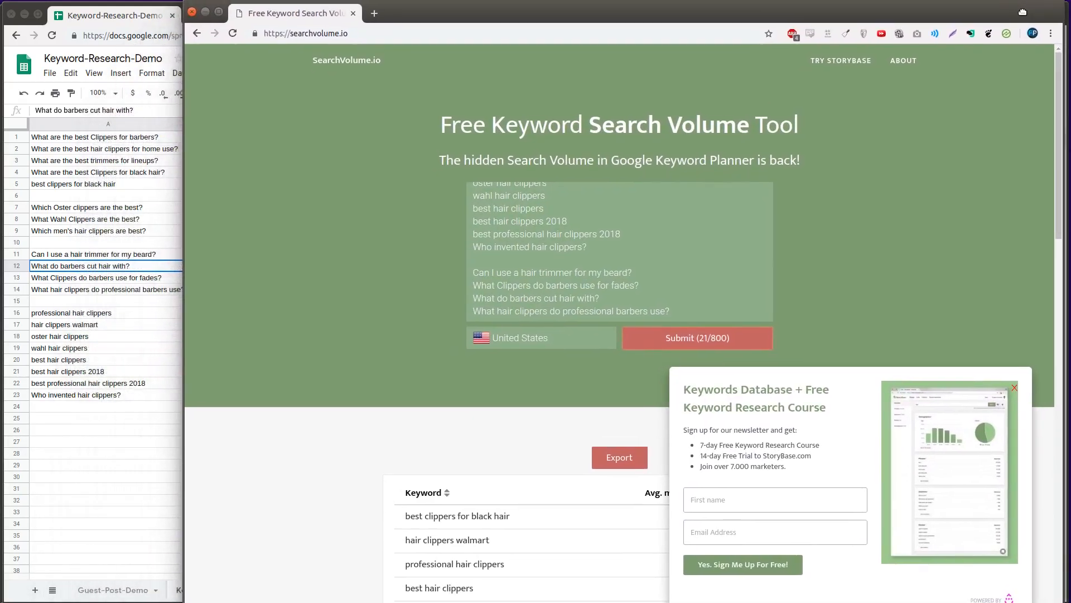
{"action": "left_click_drag", "start_coordinate": [383, 602], "coordinate": [383, 598]}
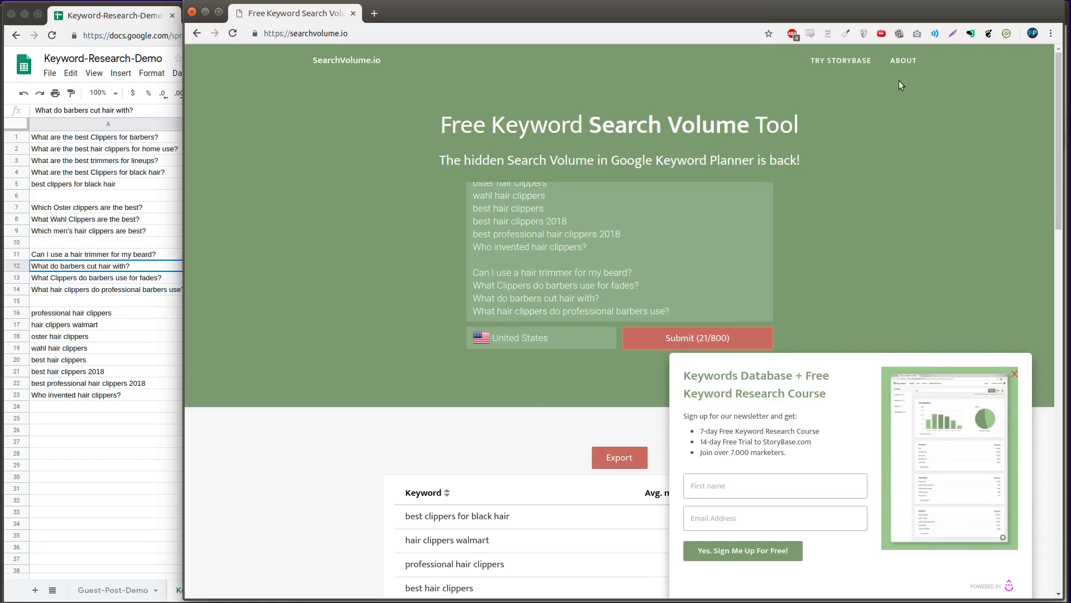
{"action": "left_click", "coordinate": [1014, 374]}
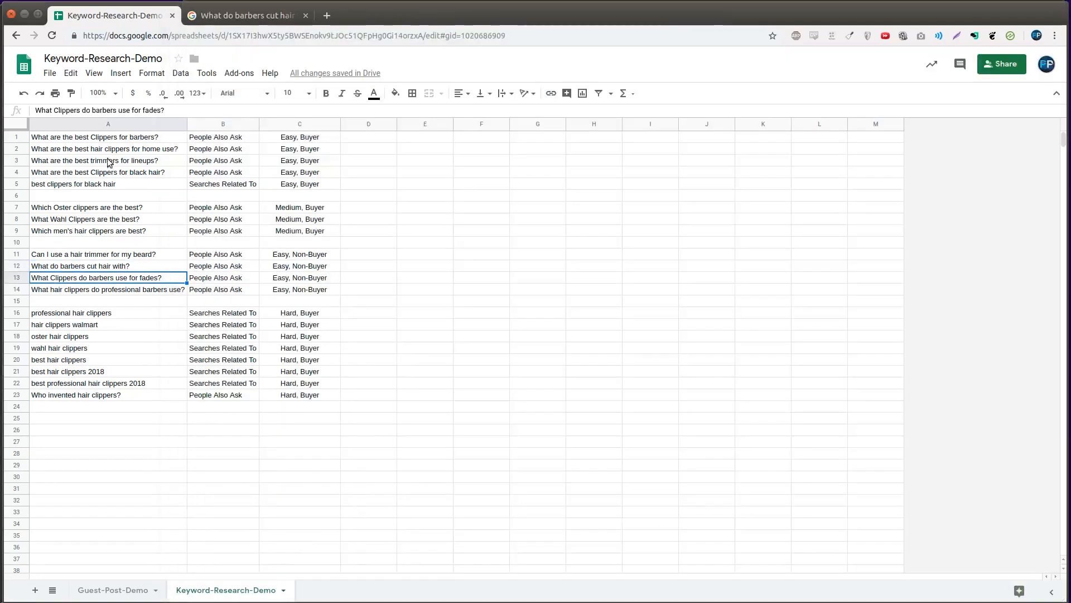
{"action": "left_click", "coordinate": [137, 123]}
{"action": "left_click", "coordinate": [134, 161]}
{"action": "left_click_drag", "start_coordinate": [133, 138], "coordinate": [121, 398]}
{"action": "key", "text": "ctrl+c"}
- Paste the keyword list into SearchVolume.io and submit it for search volumes
{"action": "key", "text": "alt+Tab"}
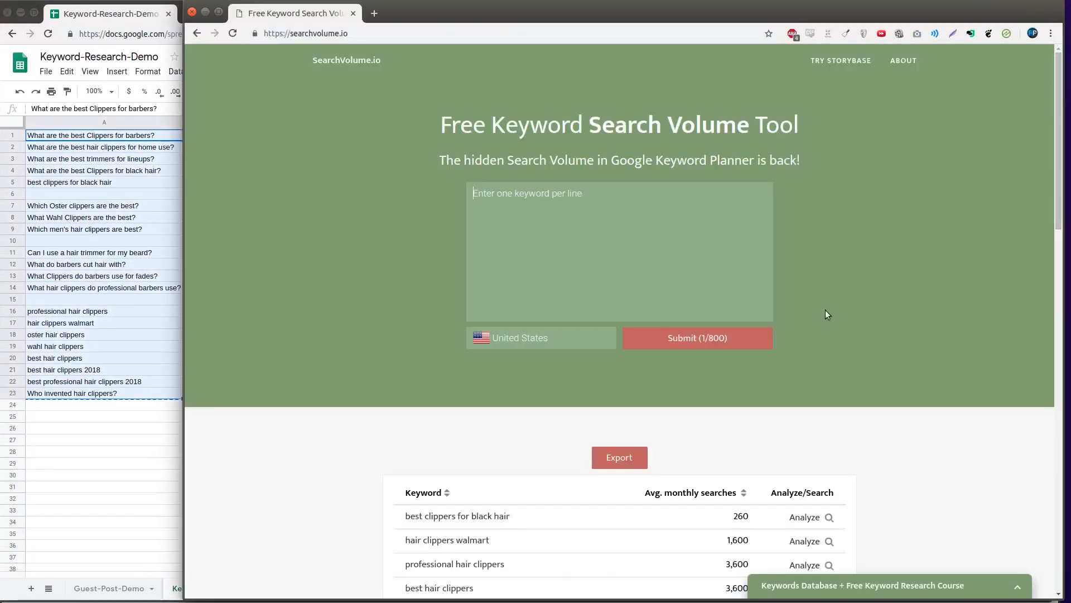
{"action": "left_click", "coordinate": [685, 248]}
{"action": "key", "text": "ctrl+v"}
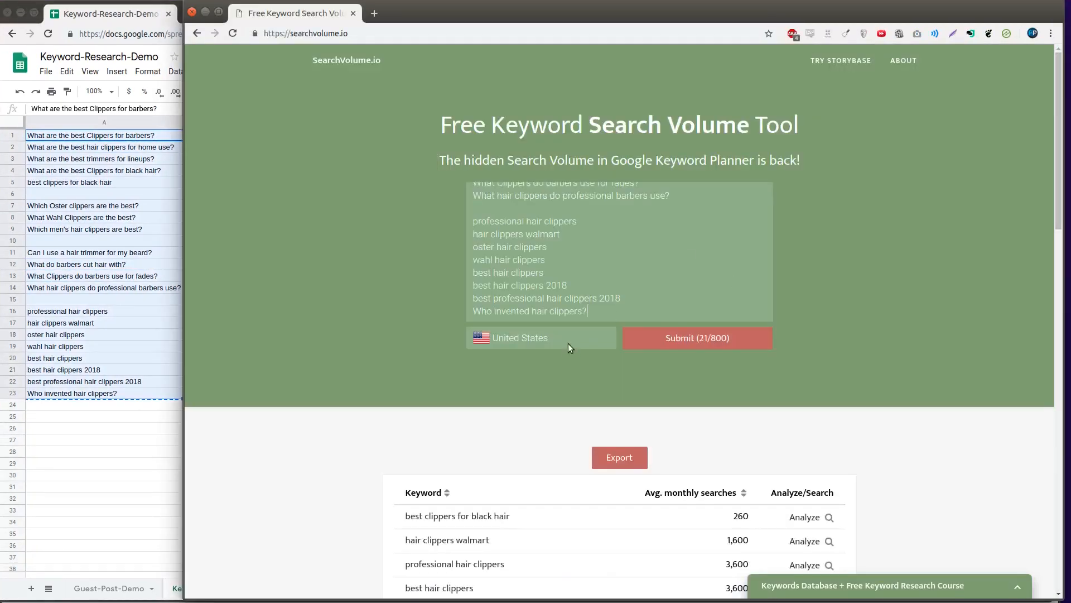
{"action": "left_click", "coordinate": [742, 342]}
- Select the SearchVolume.io results table from its header to the last keyword row
{"action": "scroll", "coordinate": [629, 404], "scroll_direction": "down", "scroll_amount": 6}
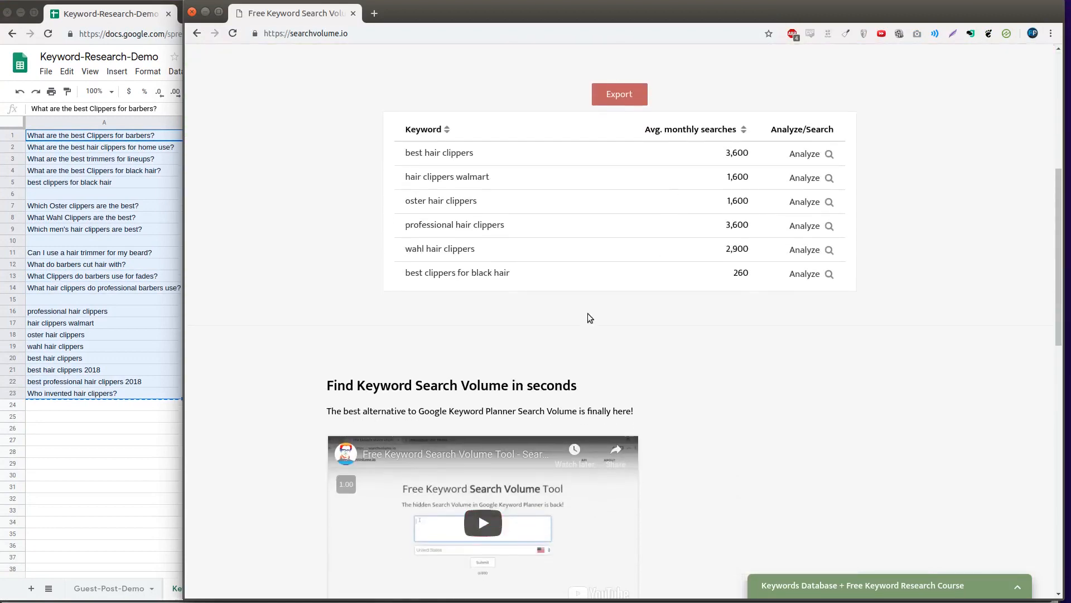
{"action": "left_click_drag", "start_coordinate": [404, 129], "coordinate": [477, 197]}
{"action": "left_click", "coordinate": [654, 326]}
{"action": "left_click_drag", "start_coordinate": [404, 129], "coordinate": [852, 282]}
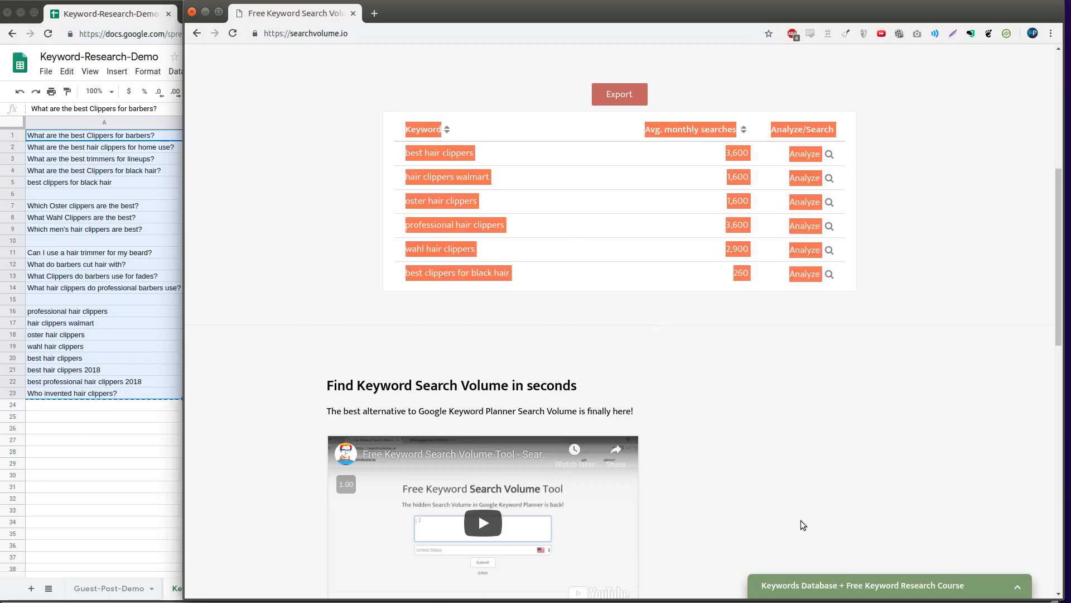
{"action": "left_click", "coordinate": [135, 402]}
{"action": "left_click", "coordinate": [119, 428]}
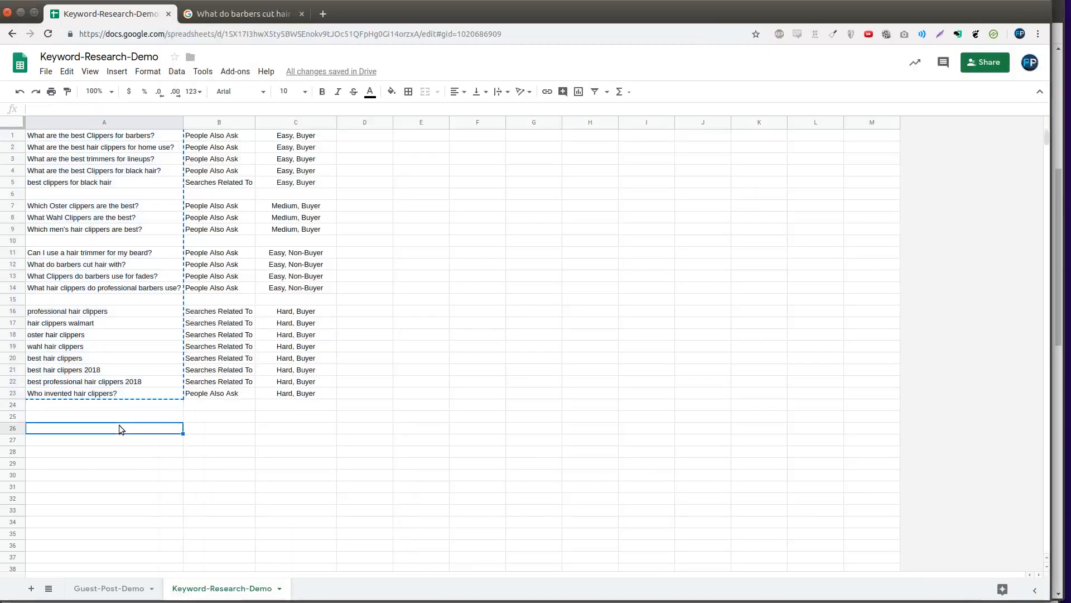
- Paste the volume table at A26 and review the keyword rows 27–31
{"action": "key", "text": "ctrl+v"}
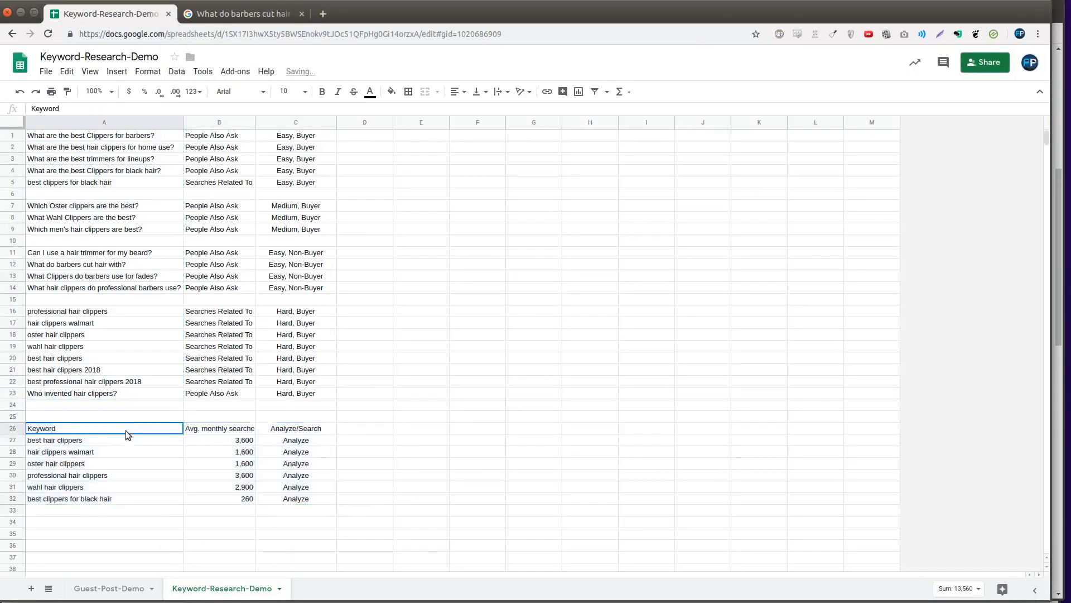
{"action": "left_click", "coordinate": [180, 487]}
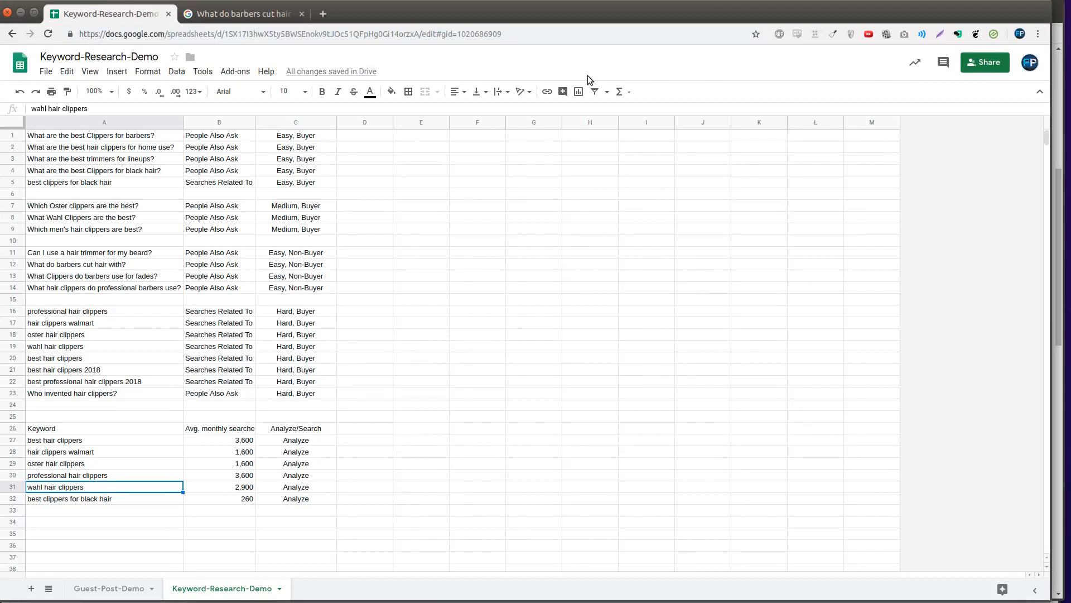
{"action": "left_click", "coordinate": [121, 443]}
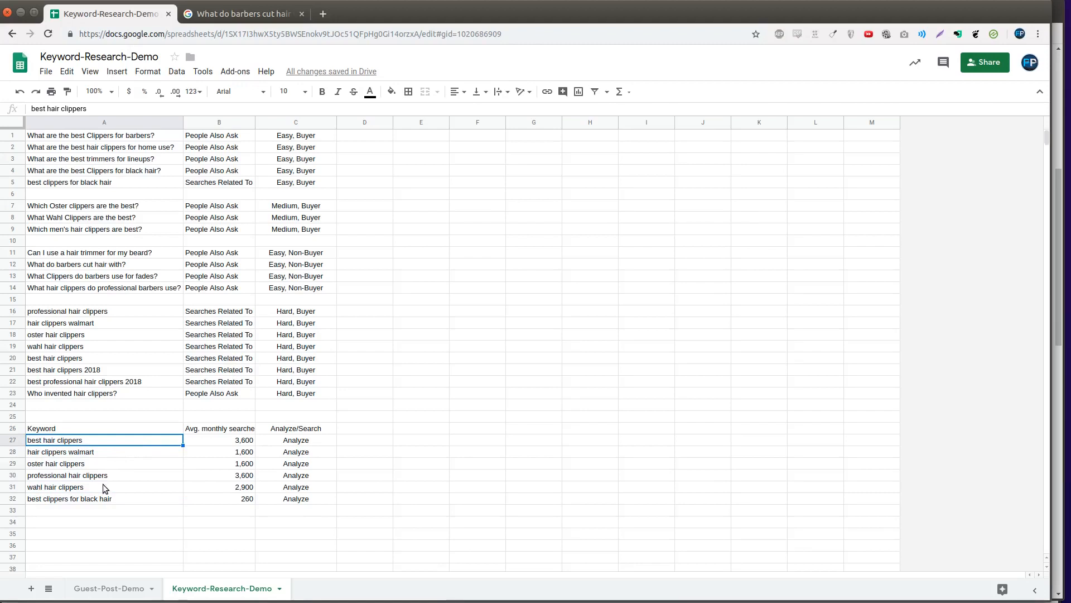
{"action": "left_click_drag", "start_coordinate": [103, 484], "coordinate": [272, 441]}
{"action": "left_click", "coordinate": [71, 502]}
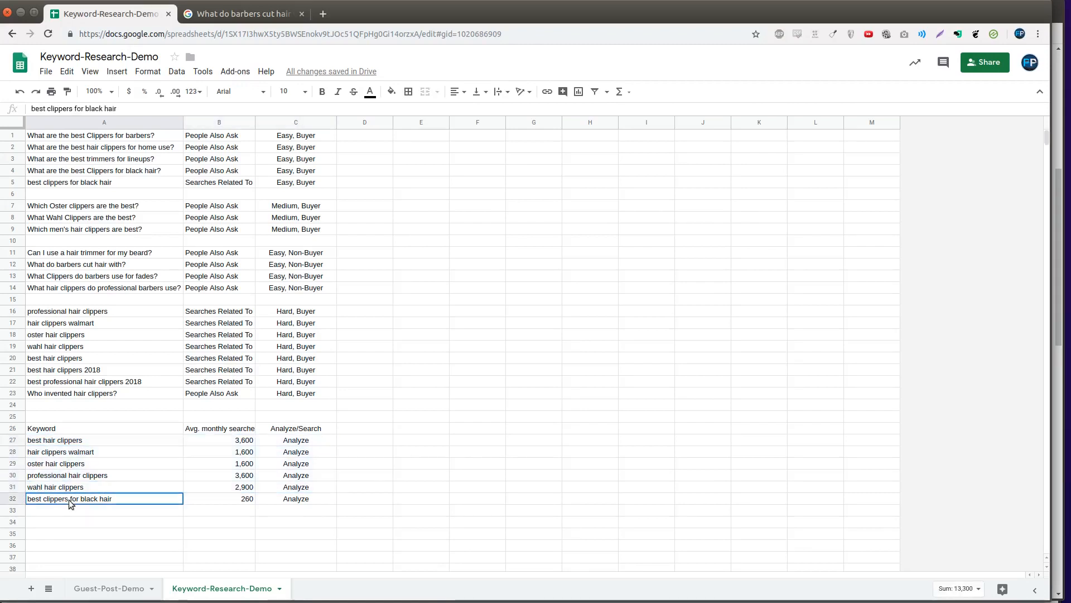
- Copy 'best clippers for black hair' and its 260 searches into A1 of a new Article sheet
{"action": "left_click", "coordinate": [106, 187]}
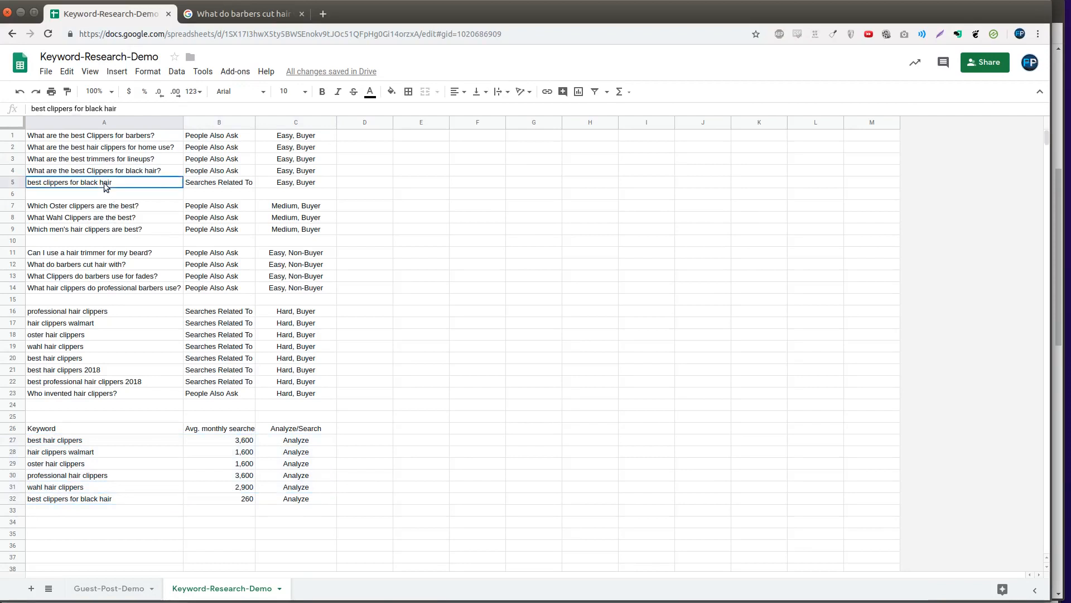
{"action": "left_click", "coordinate": [101, 502]}
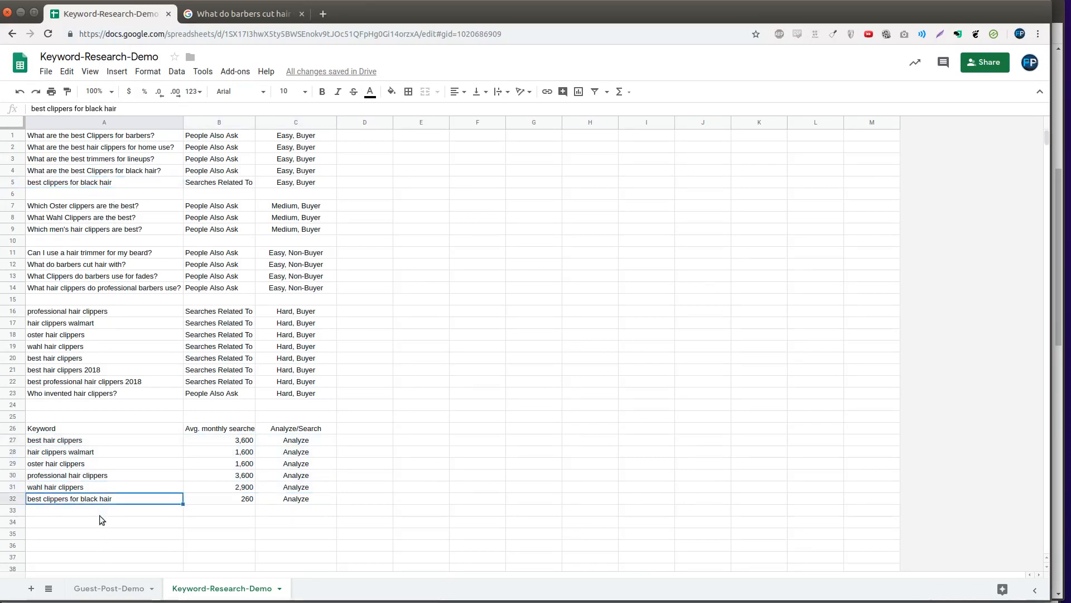
{"action": "left_click", "coordinate": [208, 501]}
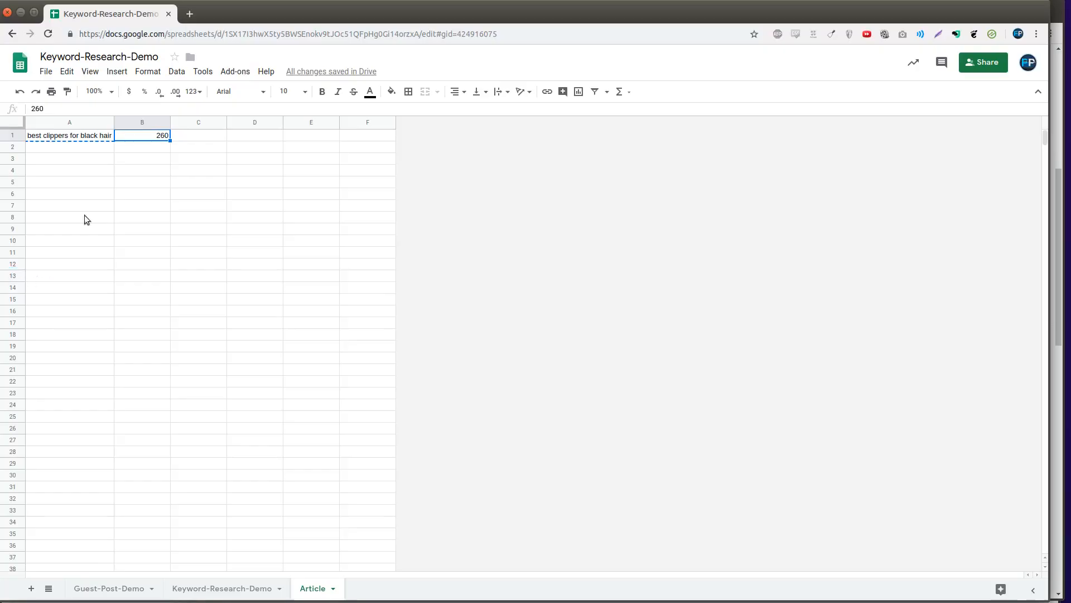
{"action": "left_click", "coordinate": [102, 136]}
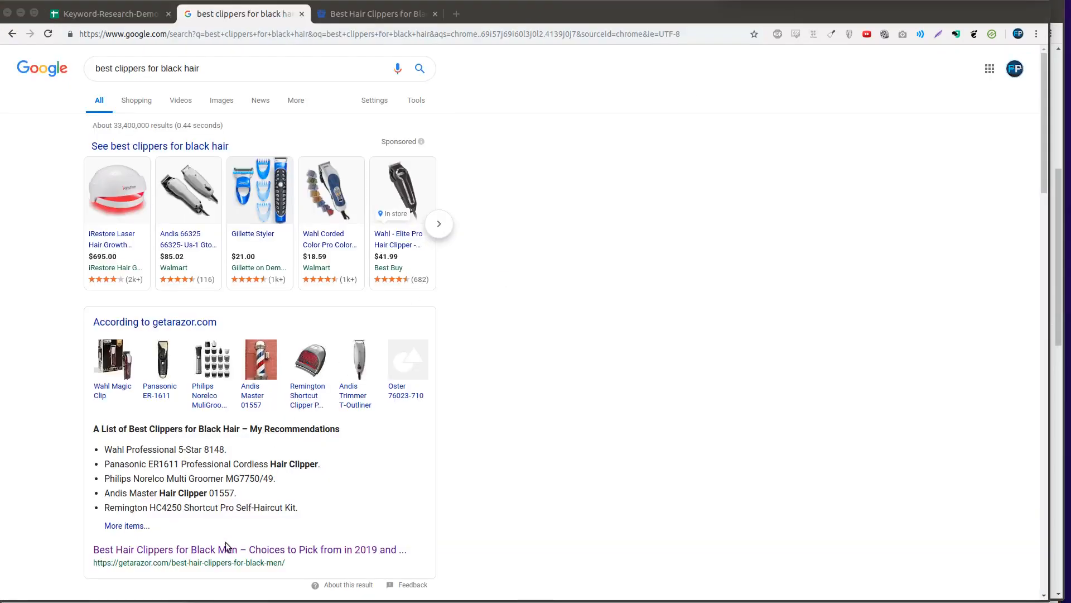
- Scroll through the Google results for 'best clippers for black hair'
{"action": "scroll", "coordinate": [240, 324], "scroll_direction": "down", "scroll_amount": 7}
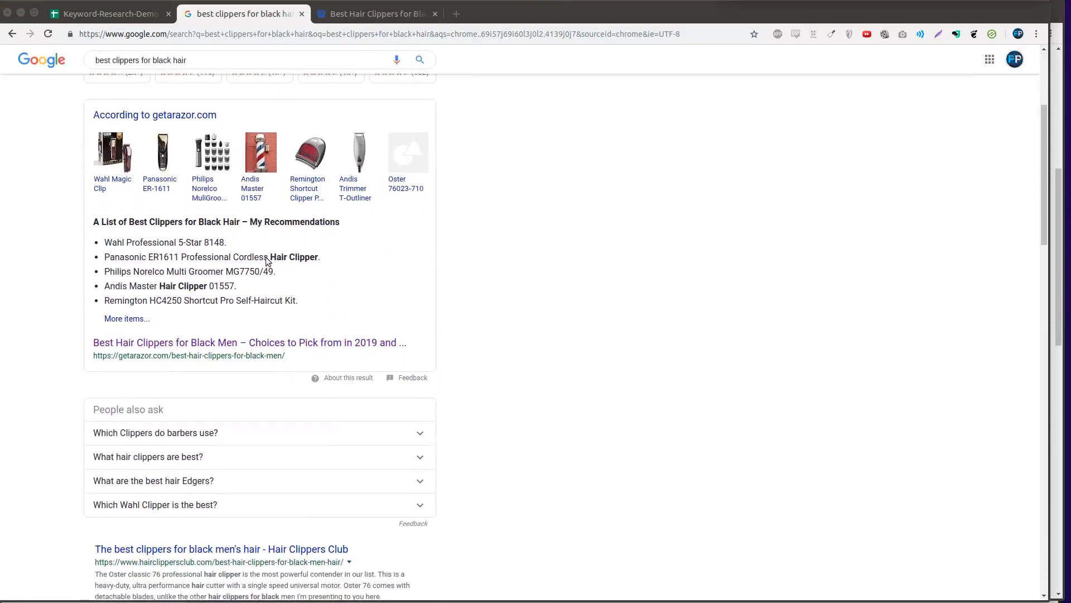
{"action": "scroll", "coordinate": [462, 335], "scroll_direction": "down", "scroll_amount": 8}
{"action": "scroll", "coordinate": [474, 389], "scroll_direction": "up", "scroll_amount": 5}
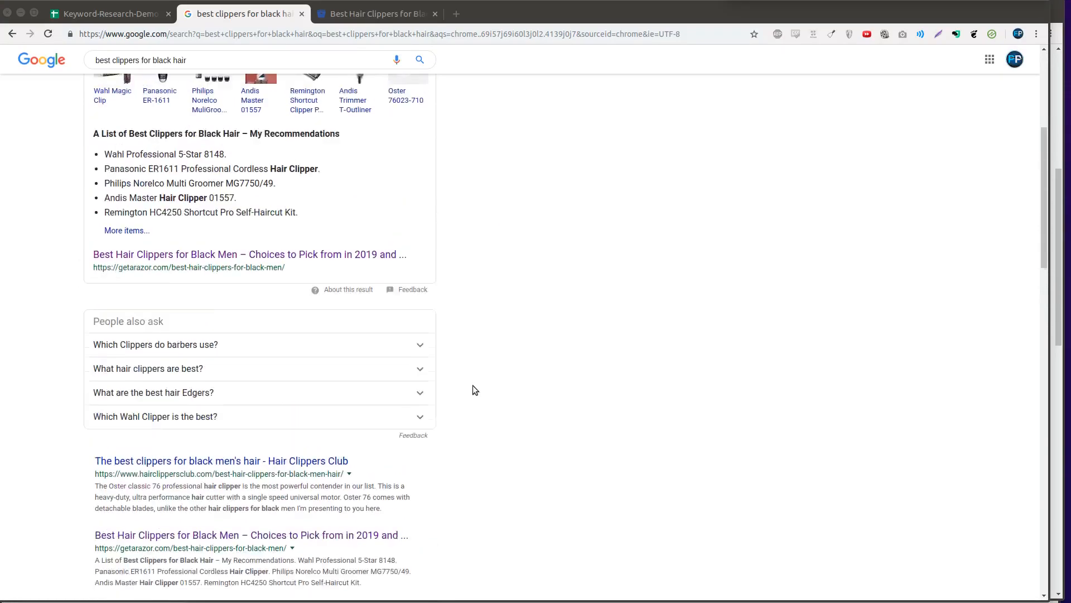
{"action": "scroll", "coordinate": [390, 222], "scroll_direction": "up", "scroll_amount": 5}
{"action": "scroll", "coordinate": [536, 223], "scroll_direction": "down", "scroll_amount": 6}
- Read through getarazor.com's Best Hair Clippers for Black Men reviews down to the Wahl heading
{"action": "left_click", "coordinate": [358, 13]}
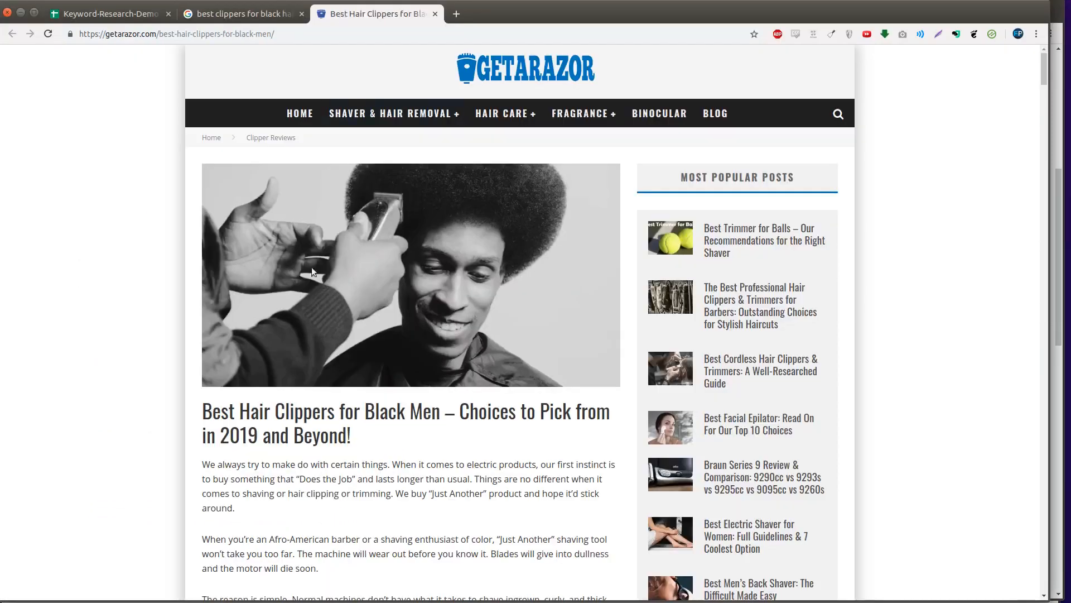
{"action": "scroll", "coordinate": [315, 279], "scroll_direction": "down", "scroll_amount": 15}
{"action": "scroll", "coordinate": [323, 314], "scroll_direction": "down", "scroll_amount": 17}
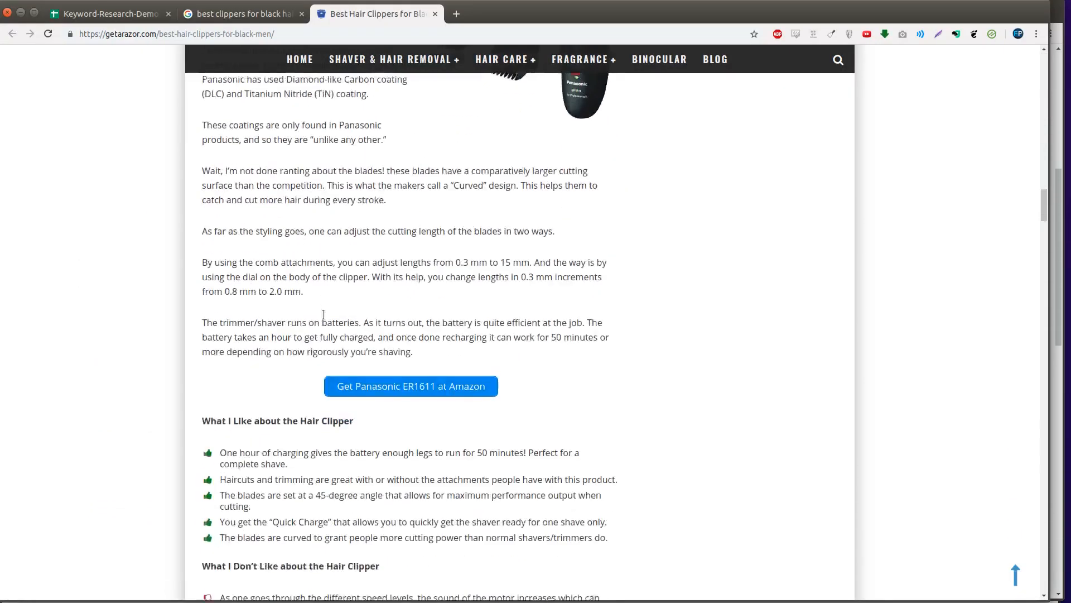
{"action": "scroll", "coordinate": [323, 315], "scroll_direction": "down", "scroll_amount": 8}
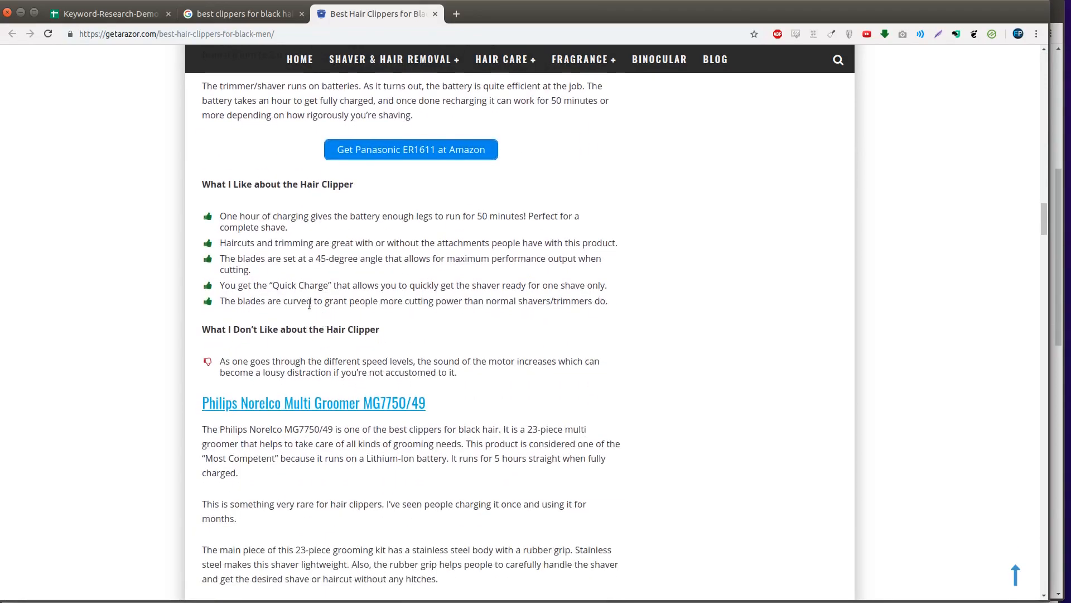
{"action": "scroll", "coordinate": [309, 304], "scroll_direction": "down", "scroll_amount": 9}
{"action": "scroll", "coordinate": [284, 317], "scroll_direction": "down", "scroll_amount": 4}
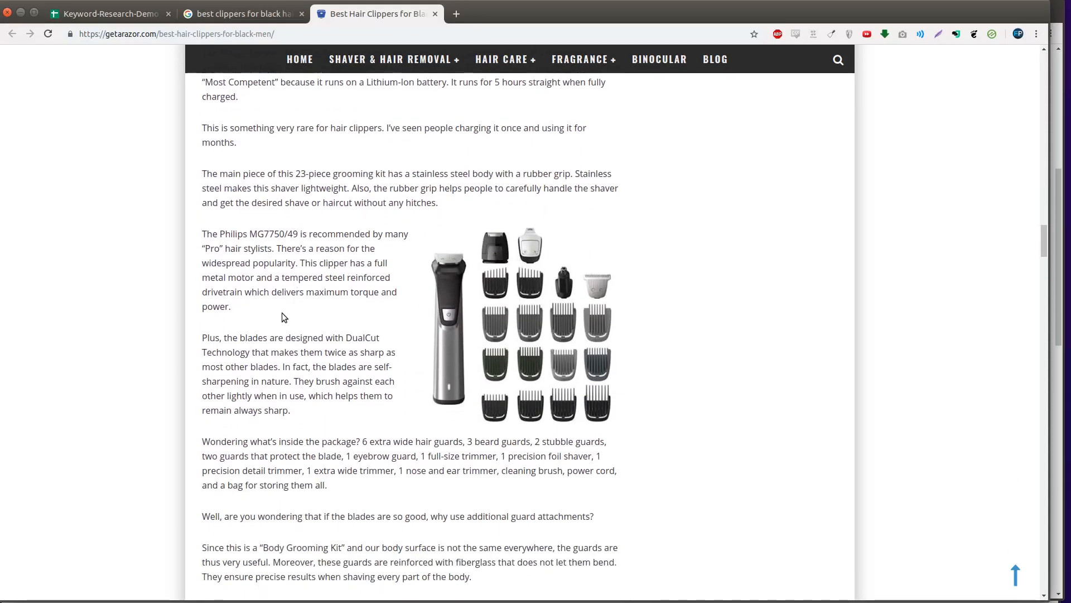
{"action": "scroll", "coordinate": [284, 317], "scroll_direction": "down", "scroll_amount": 20}
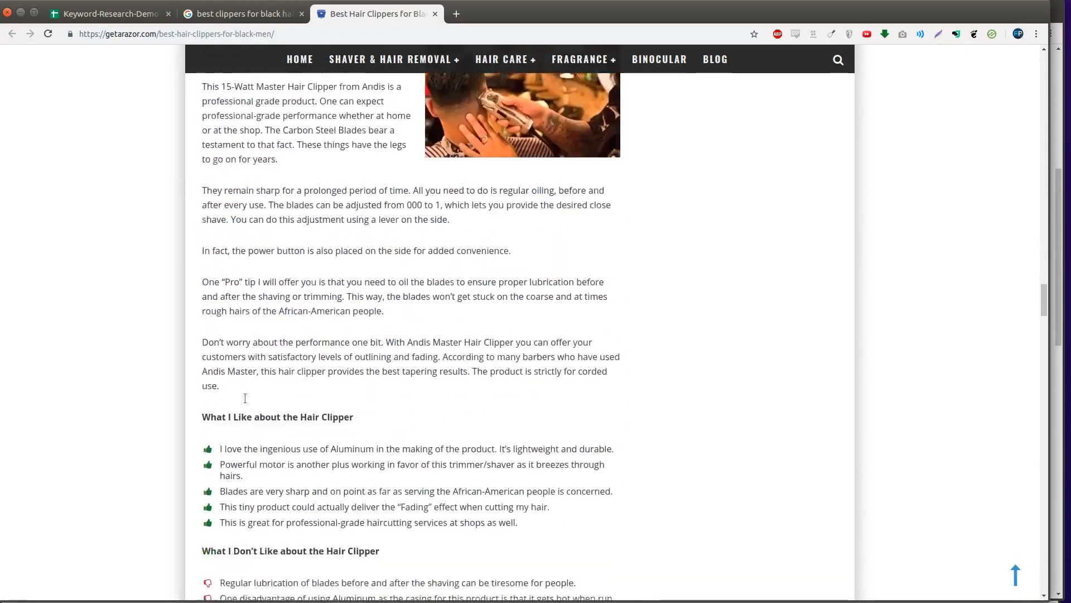
{"action": "scroll", "coordinate": [245, 398], "scroll_direction": "down", "scroll_amount": 20}
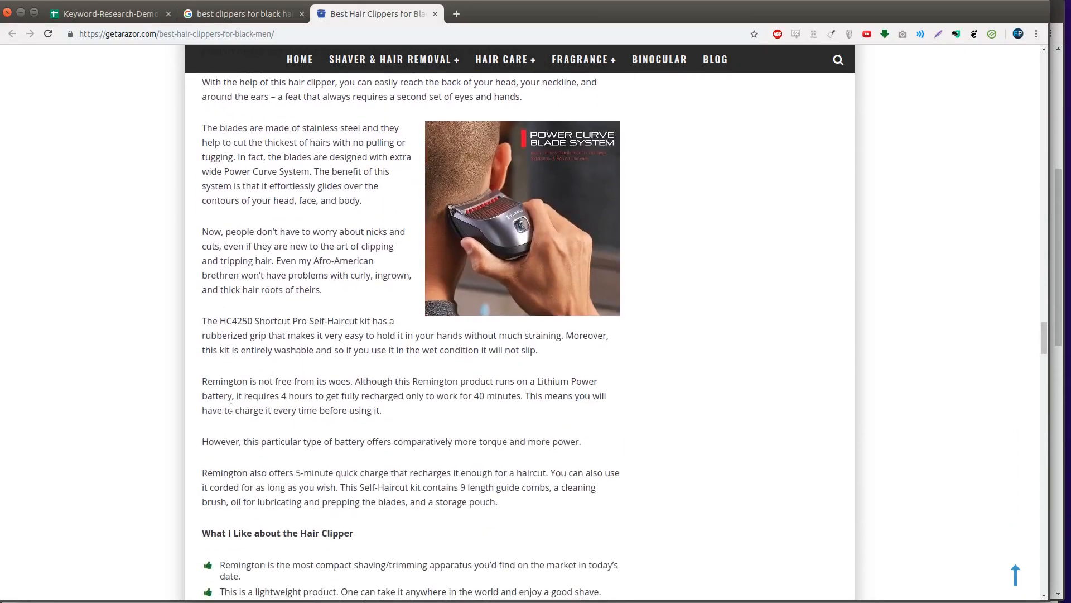
{"action": "scroll", "coordinate": [231, 407], "scroll_direction": "down", "scroll_amount": 16}
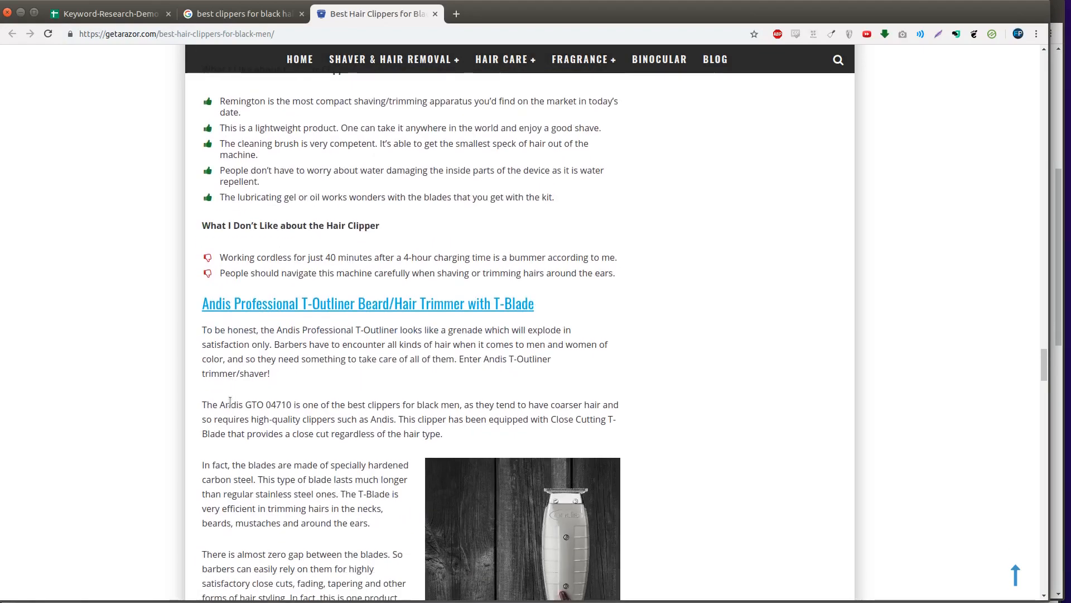
{"action": "scroll", "coordinate": [230, 401], "scroll_direction": "down", "scroll_amount": 20}
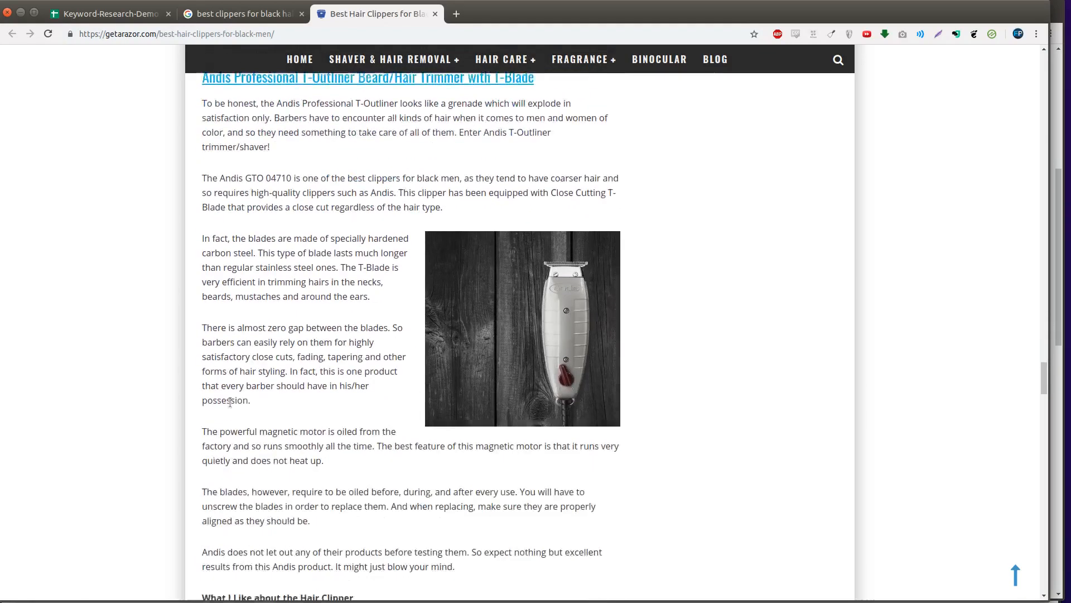
{"action": "scroll", "coordinate": [230, 408], "scroll_direction": "down", "scroll_amount": 9}
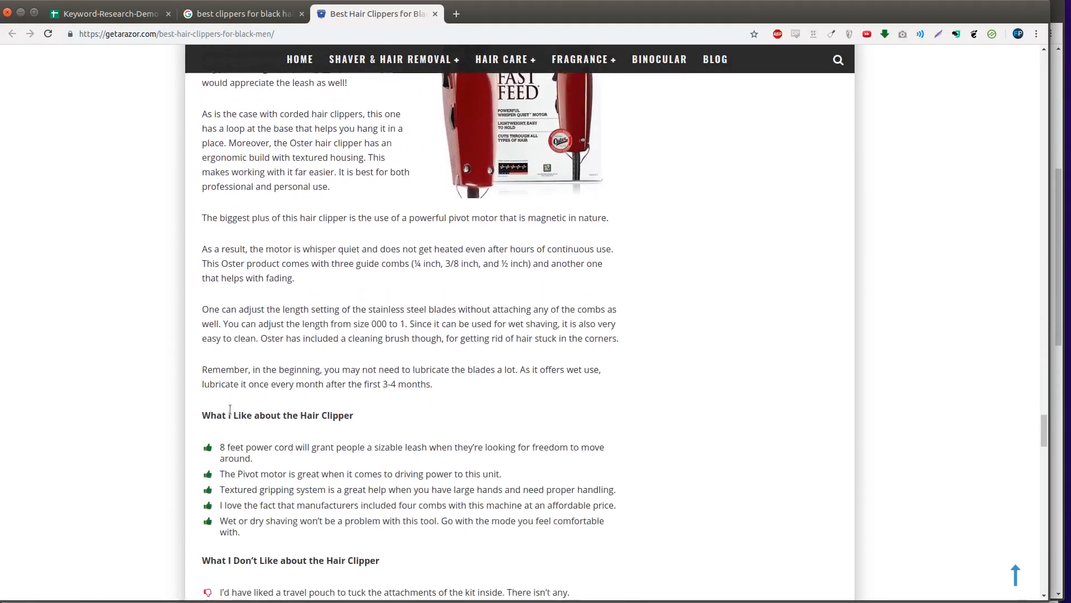
{"action": "right_click", "coordinate": [282, 154]}
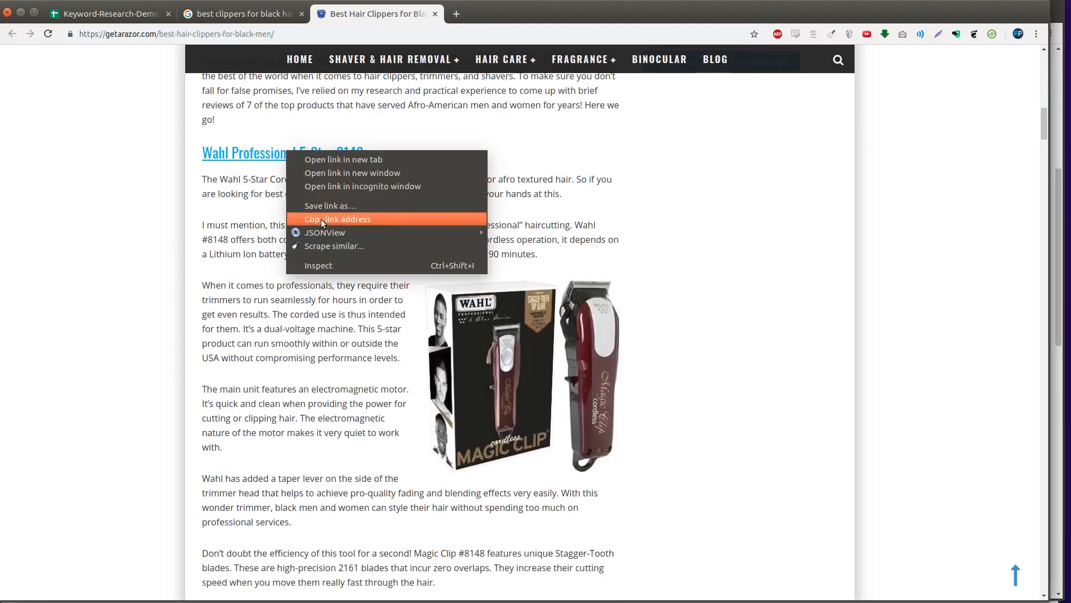
- Inspect the gar0c-20 affiliate tag on the Wahl Amazon link, then select the getarazor.com domain
{"action": "left_click", "coordinate": [346, 217]}
{"action": "key", "text": "ctrl+t"}
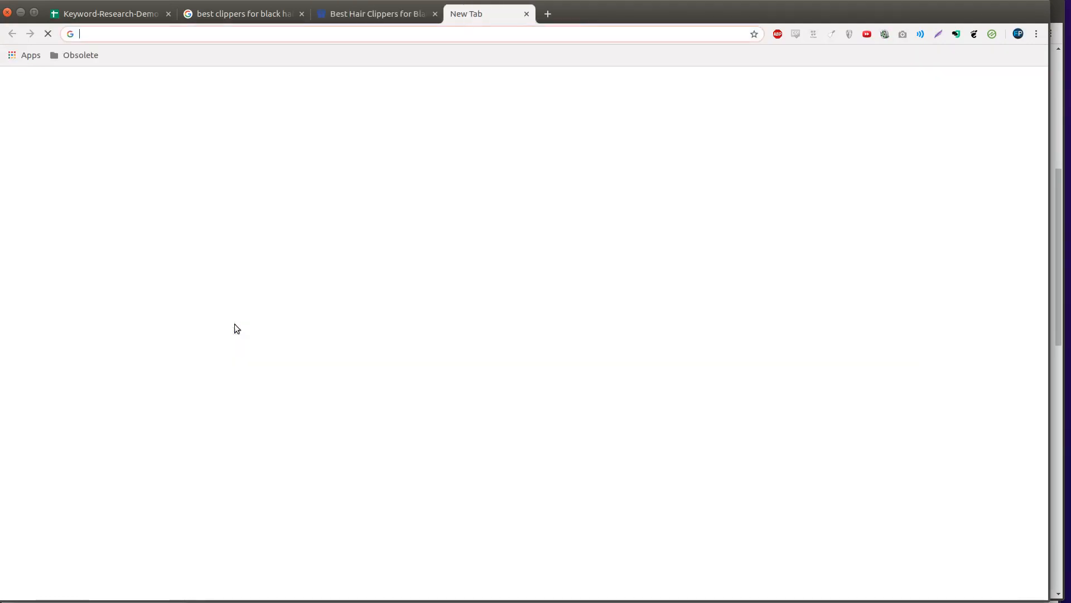
{"action": "type", "text": "https://www.amazon.com/Wahl-Professional-5-Star-Cordless-Magic/dp/B00UK8WFQO?tag=gar0c-20"}
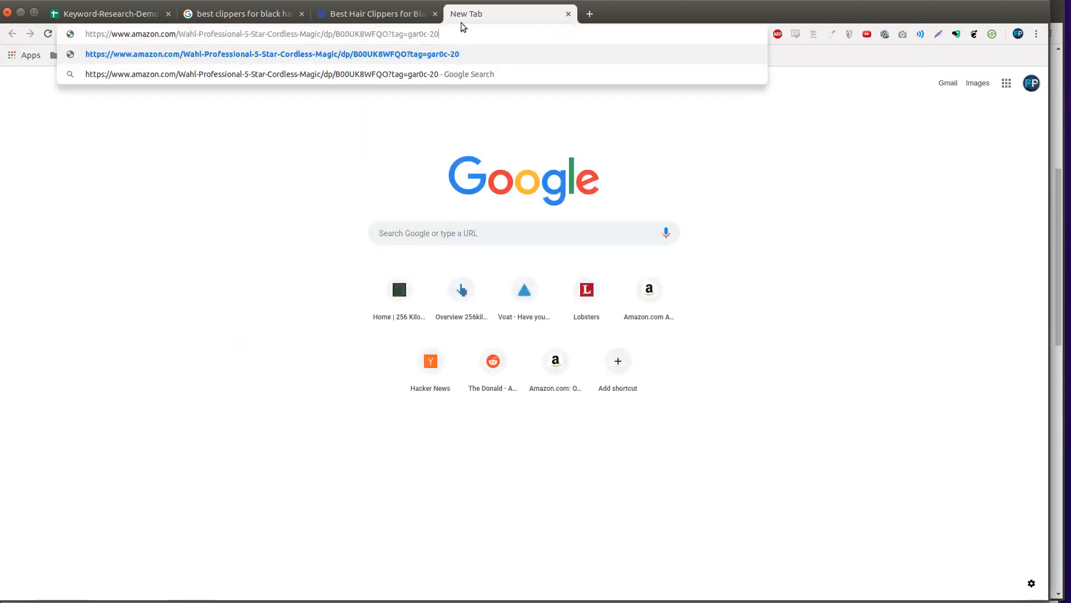
{"action": "left_click_drag", "start_coordinate": [408, 35], "coordinate": [445, 36]}
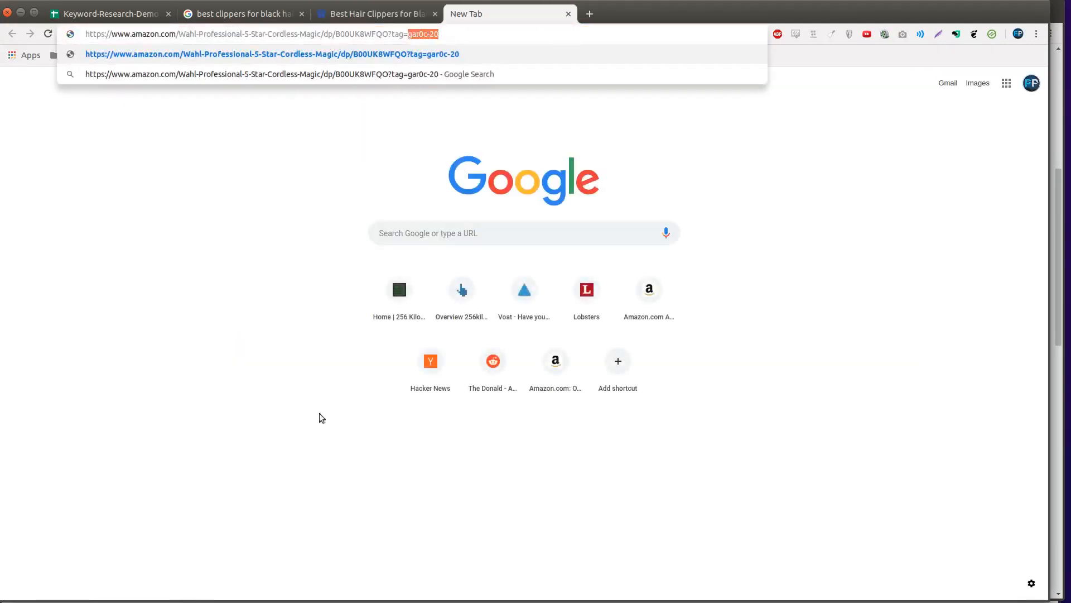
{"action": "left_click", "coordinate": [267, 212]}
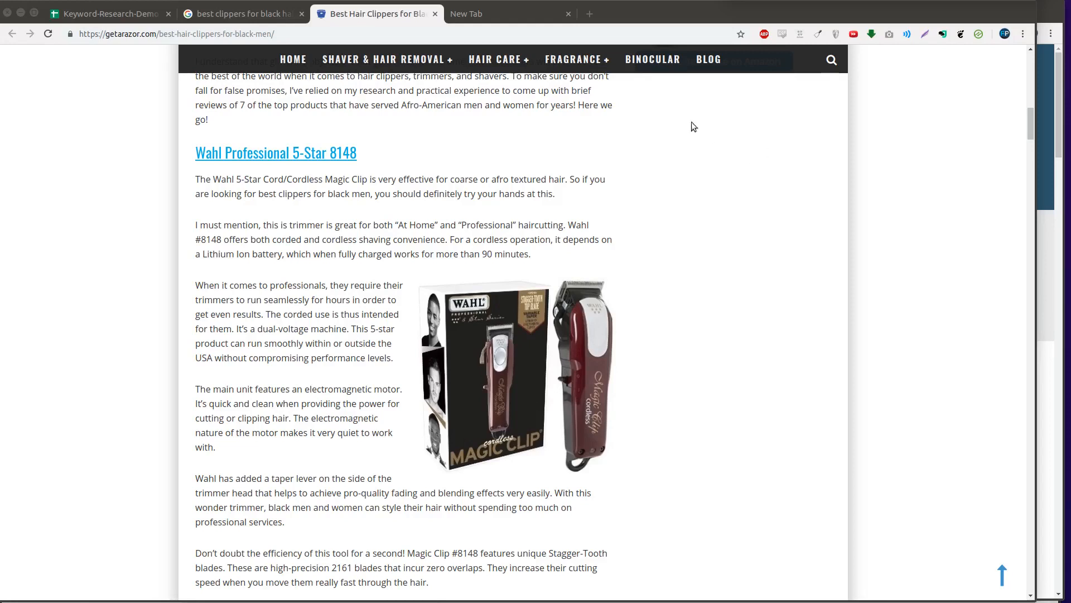
{"action": "left_click_drag", "start_coordinate": [111, 34], "coordinate": [162, 35]}
{"action": "key", "text": "ctrl+c"}
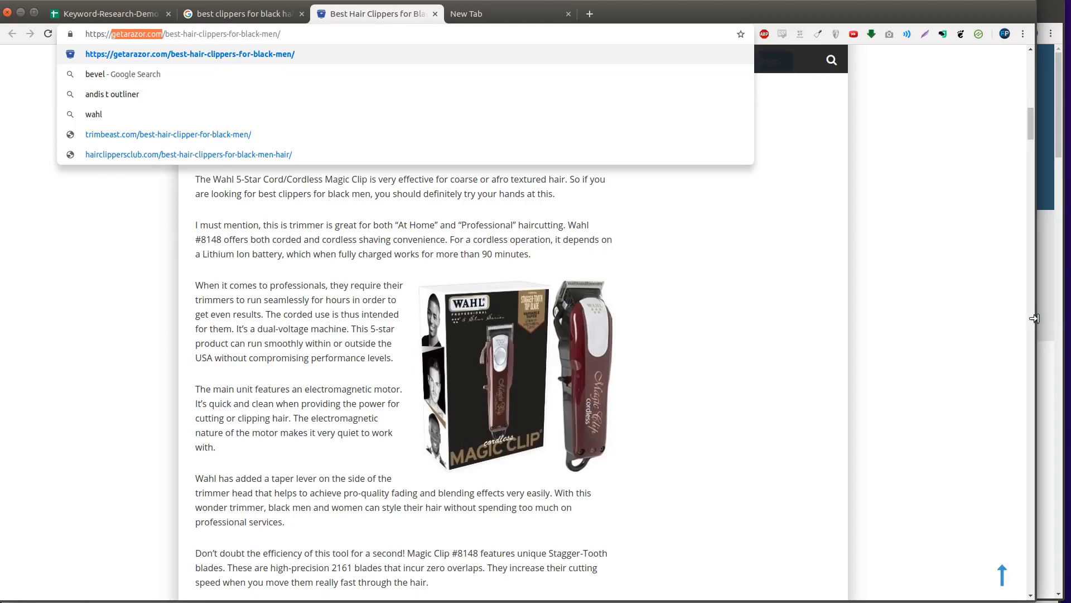
{"action": "left_click", "coordinate": [1053, 312]}
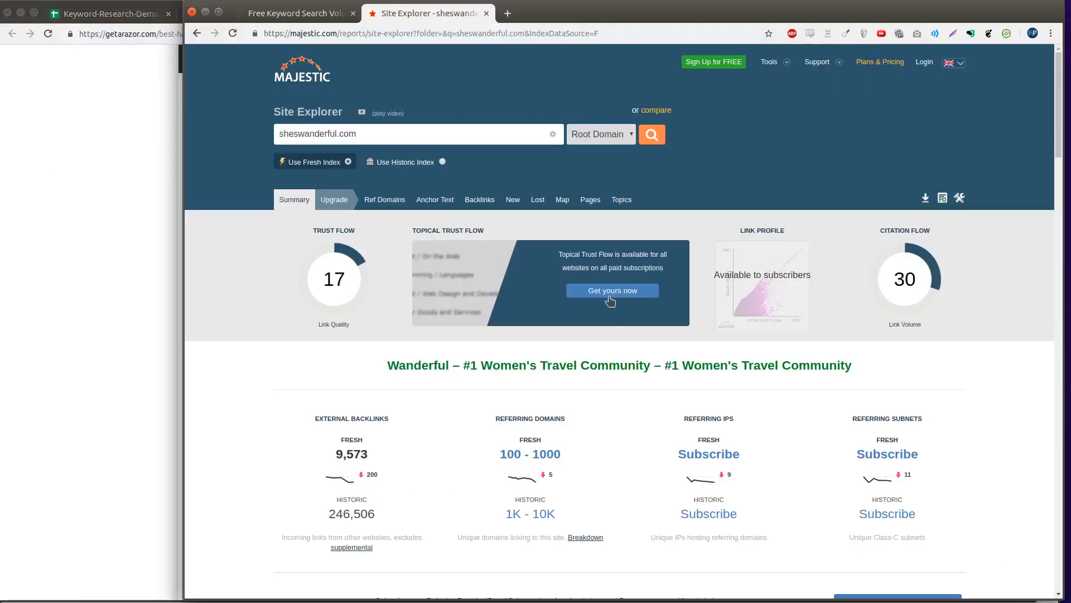
- Look up getarazor.com in Majestic: Trust Flow 7, Citation Flow 17, 1,288 fresh backlinks
{"action": "left_click", "coordinate": [467, 136]}
{"action": "key", "text": "ctrl+a"}
{"action": "key", "text": "ctrl+v"}
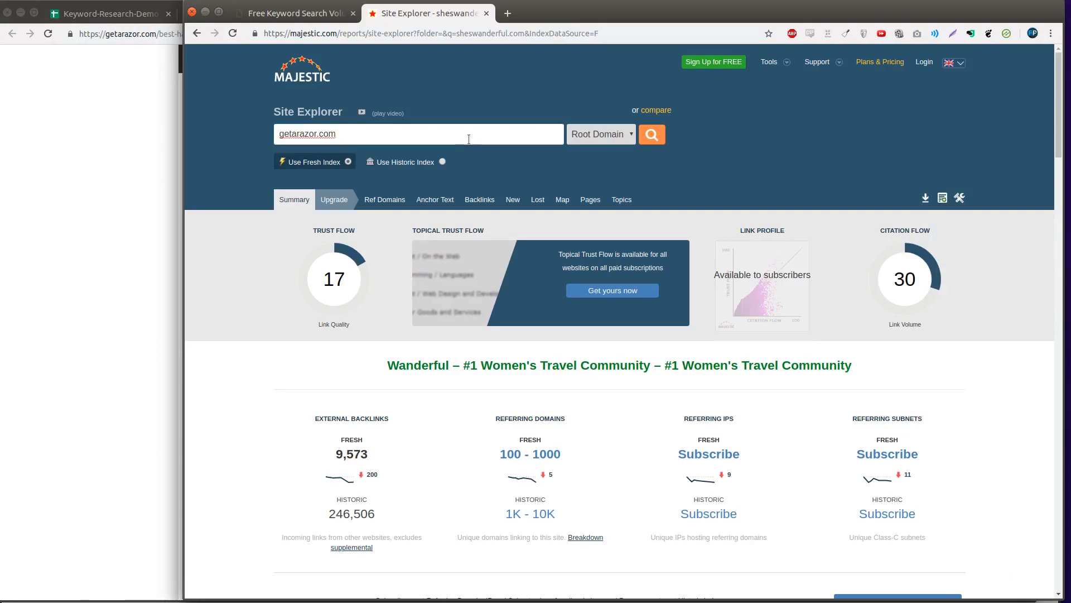
{"action": "key", "text": "Return"}
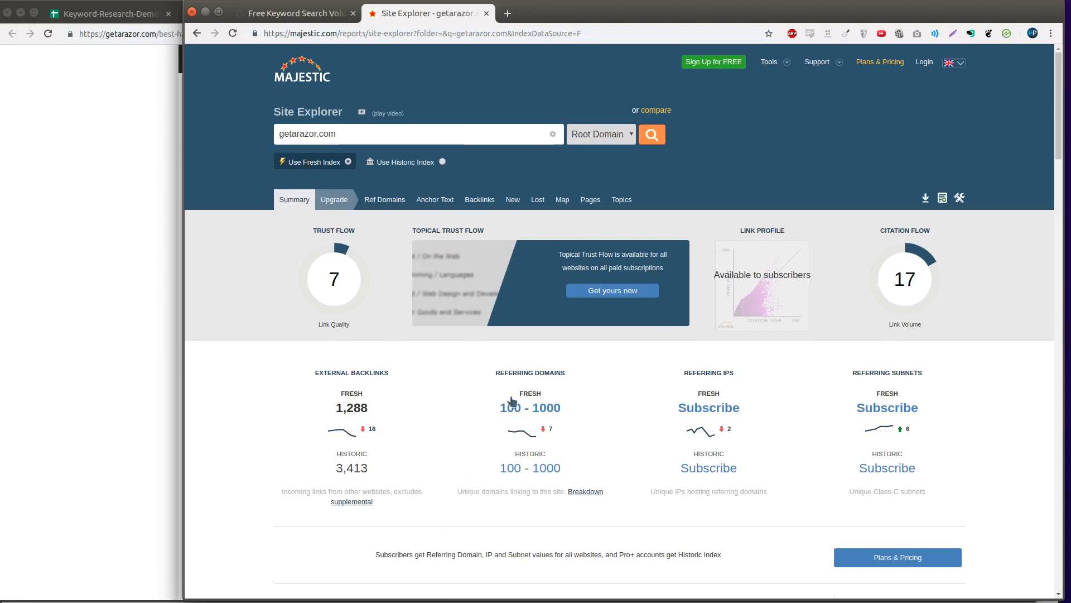
{"action": "scroll", "coordinate": [516, 465], "scroll_direction": "down", "scroll_amount": 15}
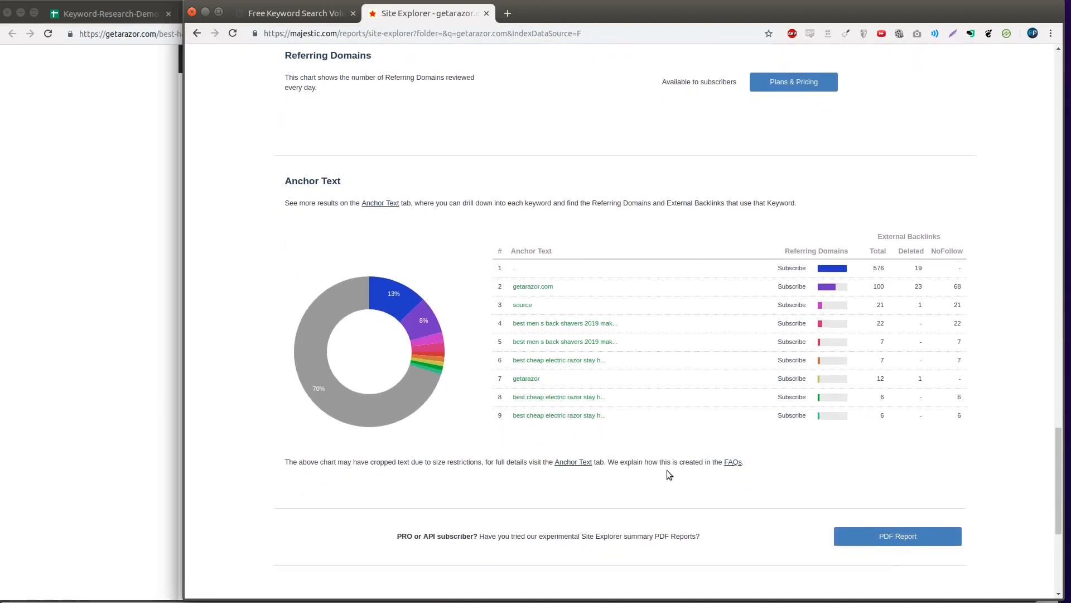
{"action": "left_click", "coordinate": [585, 32]}
{"action": "key", "text": "BackSpace"}
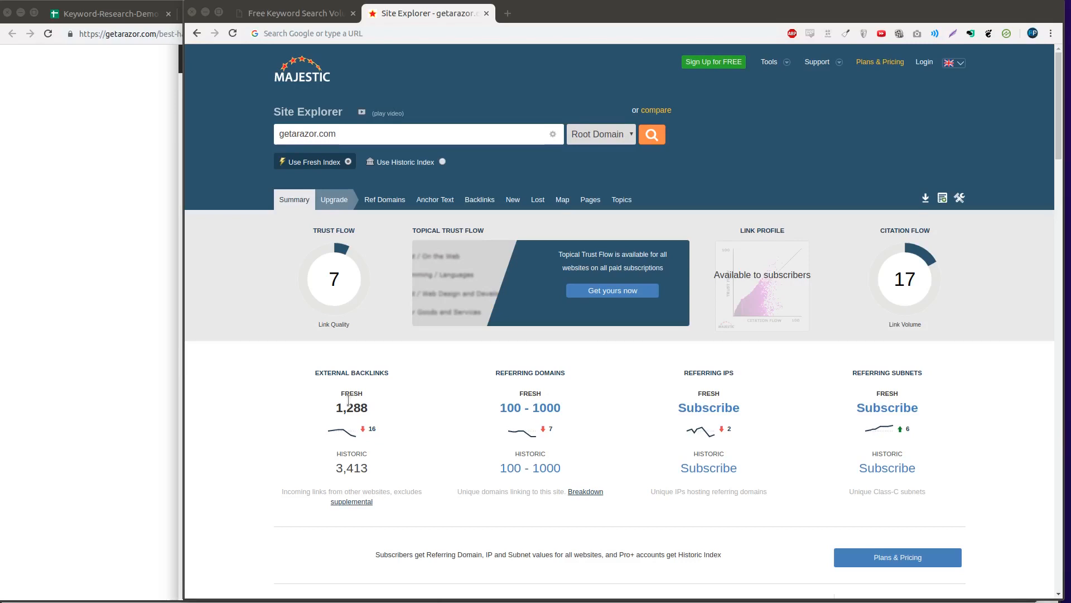
- Load smallseotools.com/backlink-checker in a new tab of the Majestic window
{"action": "left_click", "coordinate": [212, 481]}
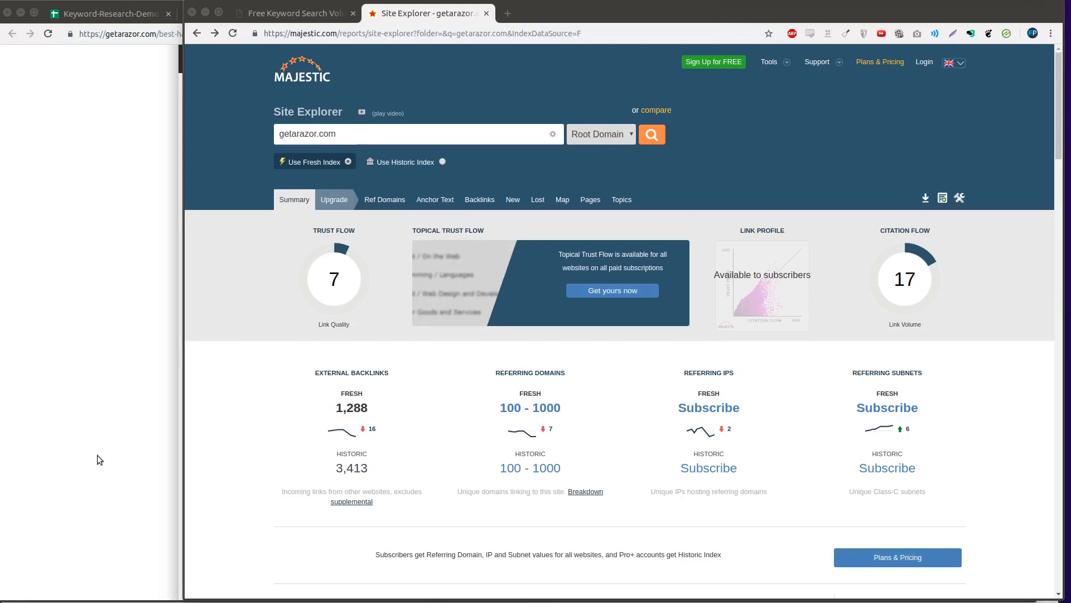
{"action": "left_click", "coordinate": [231, 403]}
{"action": "key", "text": "ctrl+t"}
{"action": "type", "text": "https://smallseotools.com/backlink-checker/"}
{"action": "key", "text": "Return"}
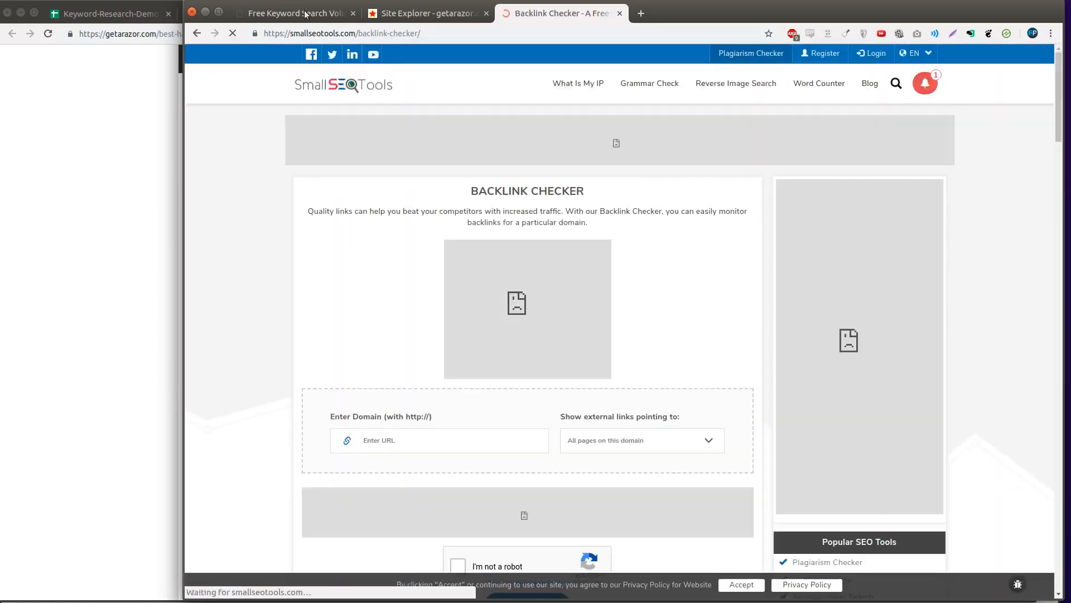
{"action": "left_click", "coordinate": [155, 134]}
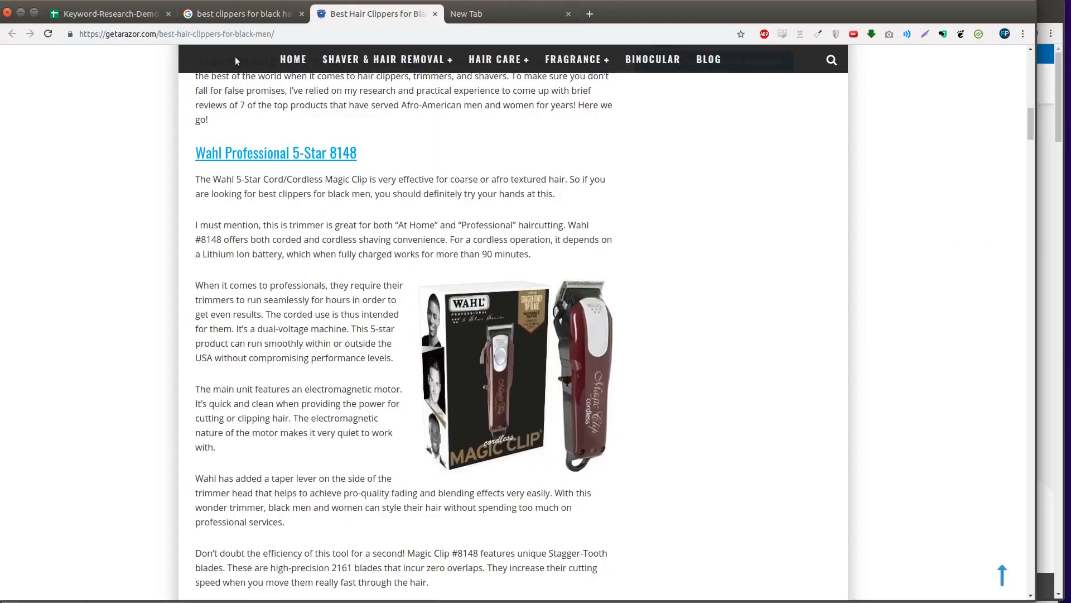
{"action": "double_click", "coordinate": [116, 34]}
{"action": "left_click_drag", "start_coordinate": [117, 36], "coordinate": [162, 34]}
{"action": "key", "text": "ctrl+c"}
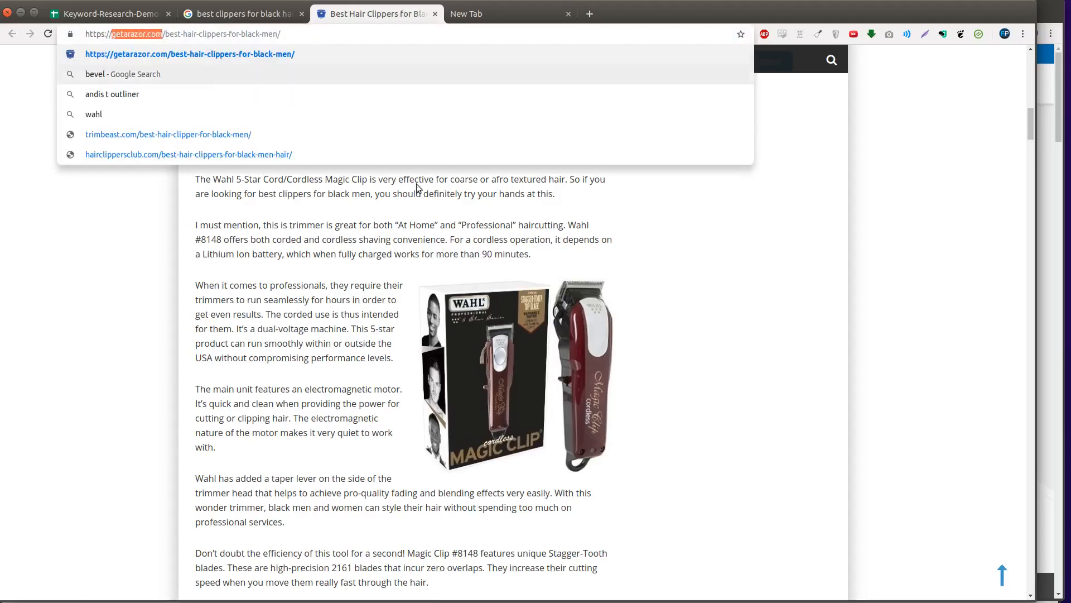
{"action": "left_click", "coordinate": [1045, 185]}
{"action": "left_click", "coordinate": [480, 440]}
{"action": "type", "text": "https://"}
{"action": "key", "text": "ctrl+v"}
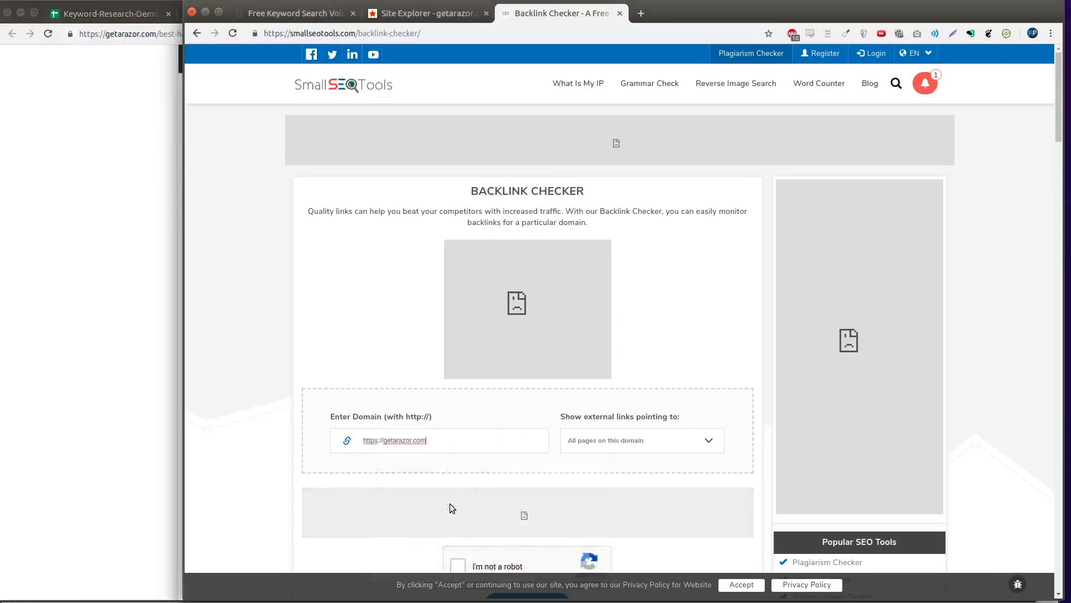
{"action": "double_click", "coordinate": [369, 441]}
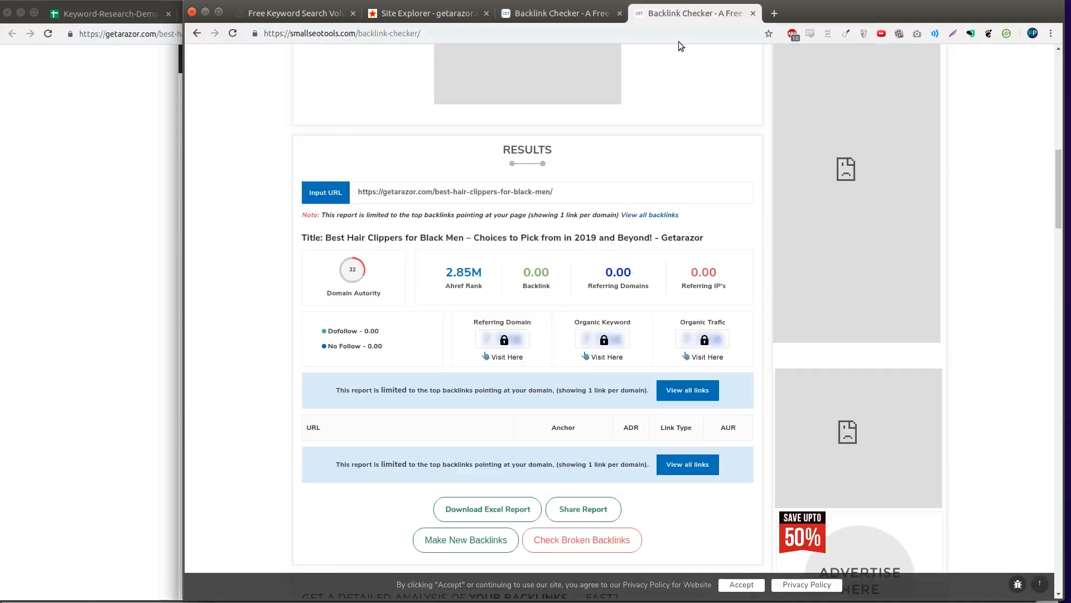
- Compare getarazor.com's 1.04K backlinks and 226 referring domains with the article URL's none
{"action": "left_click", "coordinate": [569, 20]}
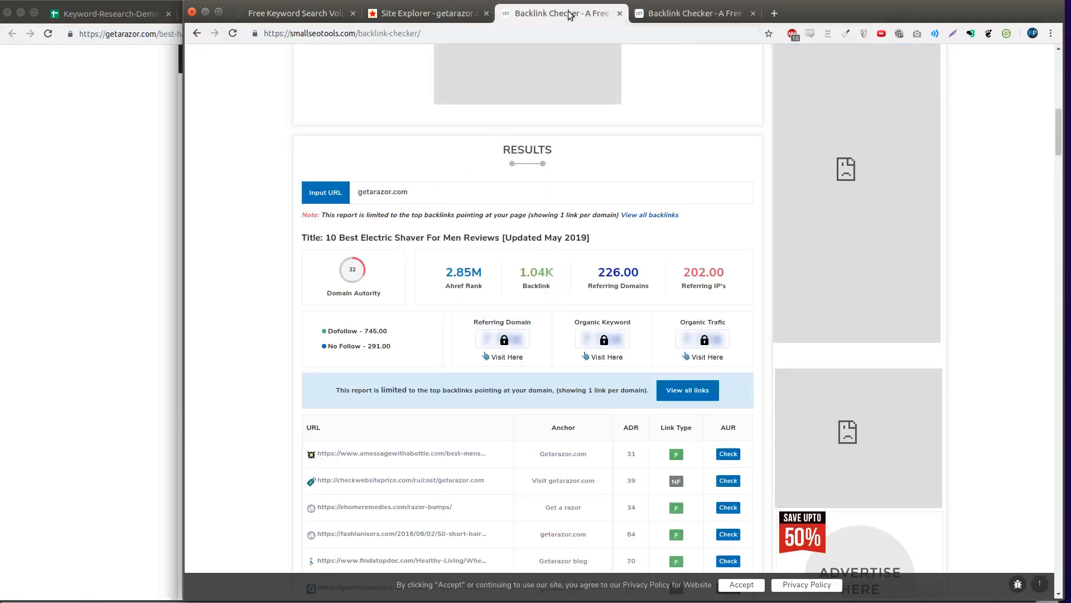
{"action": "left_click", "coordinate": [691, 20]}
{"action": "scroll", "coordinate": [581, 182], "scroll_direction": "down", "scroll_amount": 6}
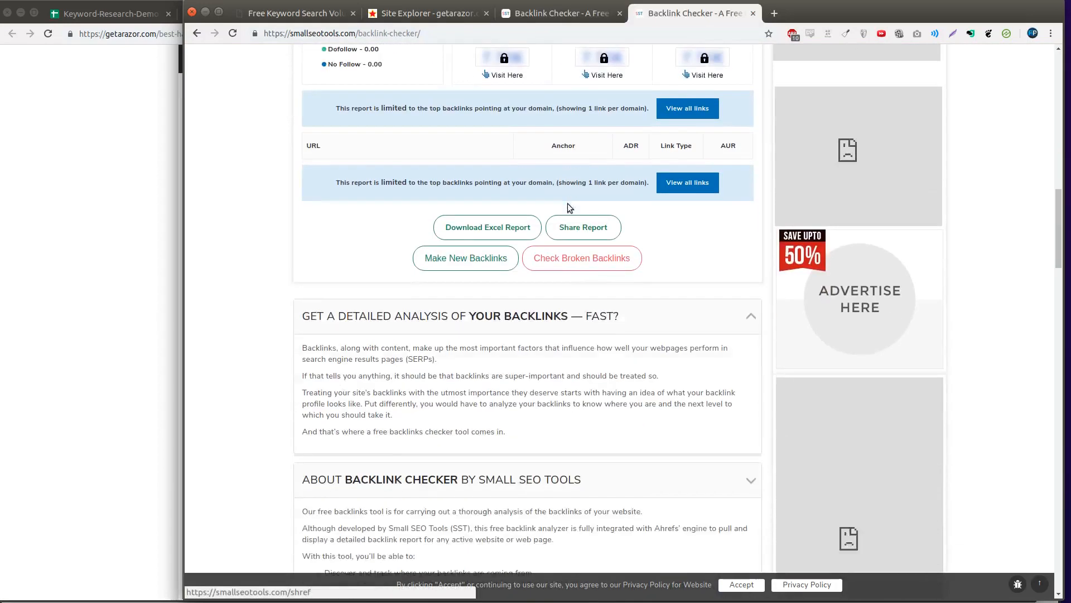
{"action": "scroll", "coordinate": [567, 208], "scroll_direction": "up", "scroll_amount": 4}
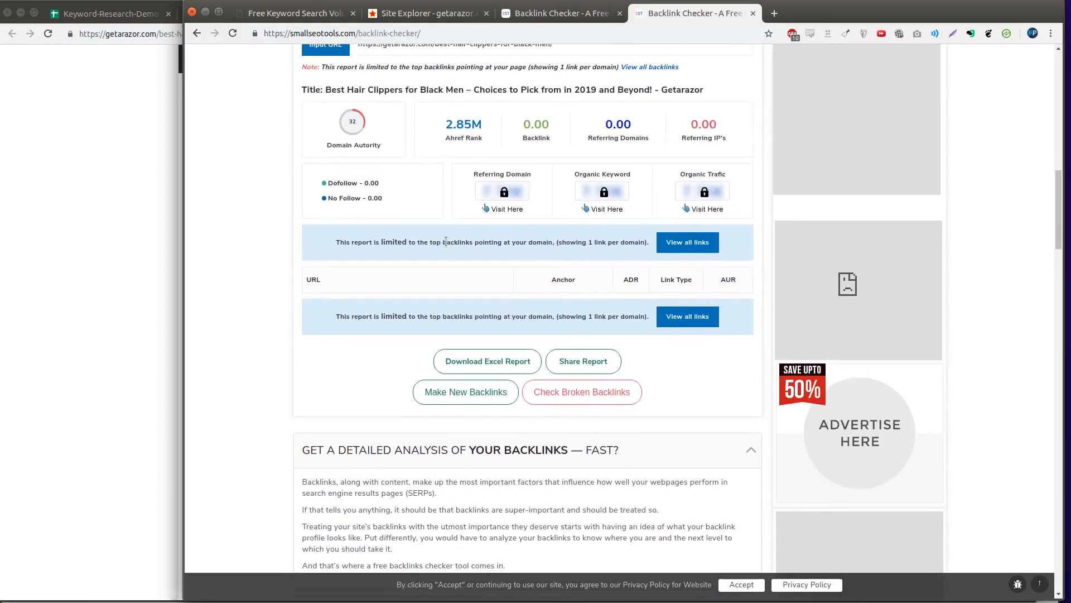
{"action": "scroll", "coordinate": [446, 241], "scroll_direction": "up", "scroll_amount": 3}
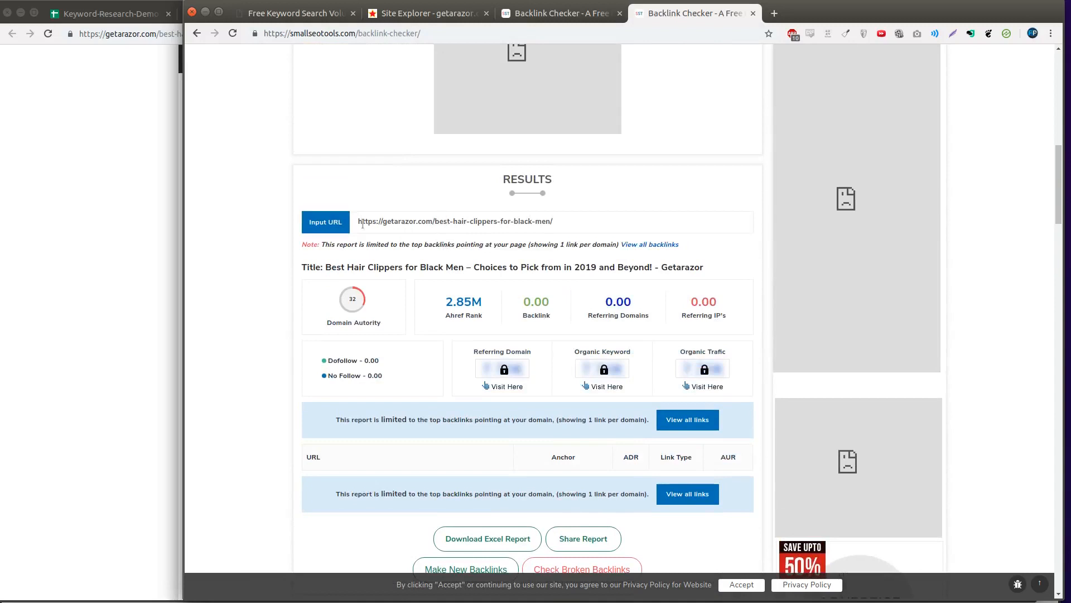
{"action": "left_click_drag", "start_coordinate": [362, 221], "coordinate": [488, 220]}
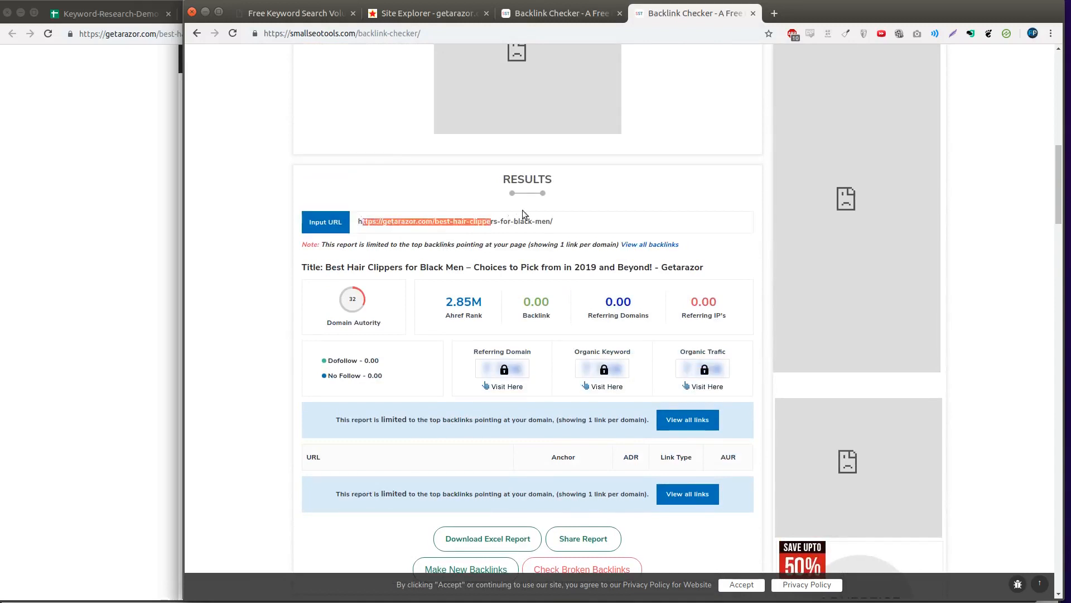
{"action": "left_click_drag", "start_coordinate": [570, 222], "coordinate": [363, 220]}
{"action": "left_click", "coordinate": [116, 106]}
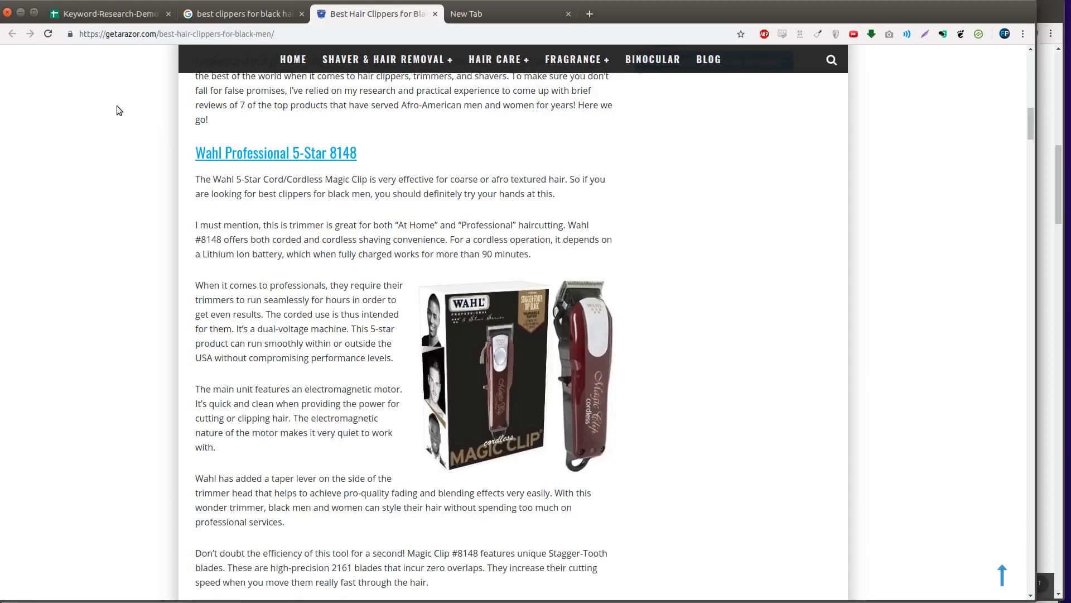
{"action": "left_click", "coordinate": [116, 15]}
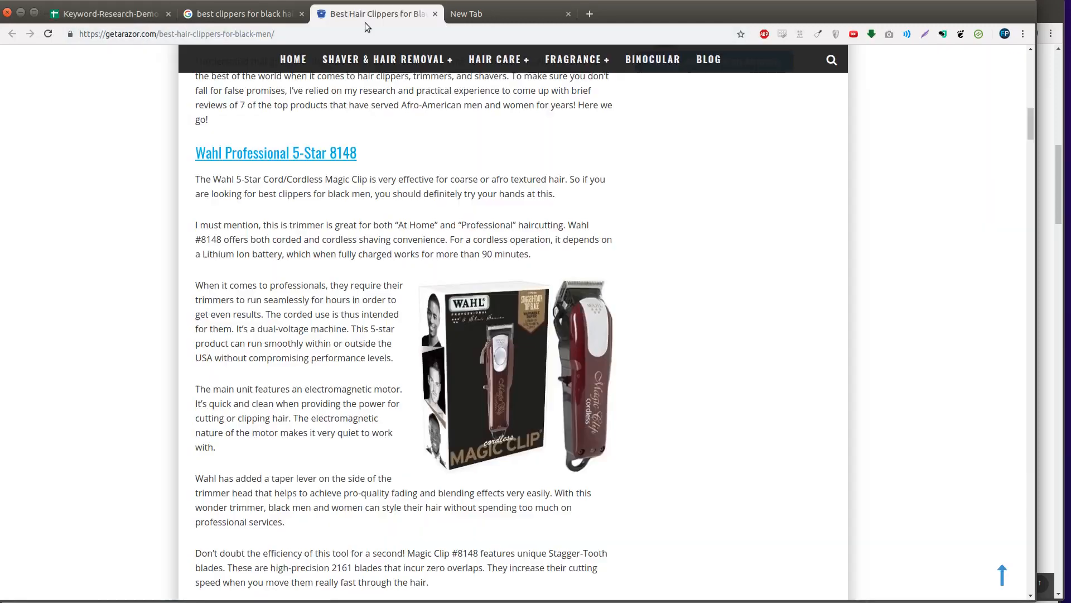
{"action": "left_click", "coordinate": [364, 20]}
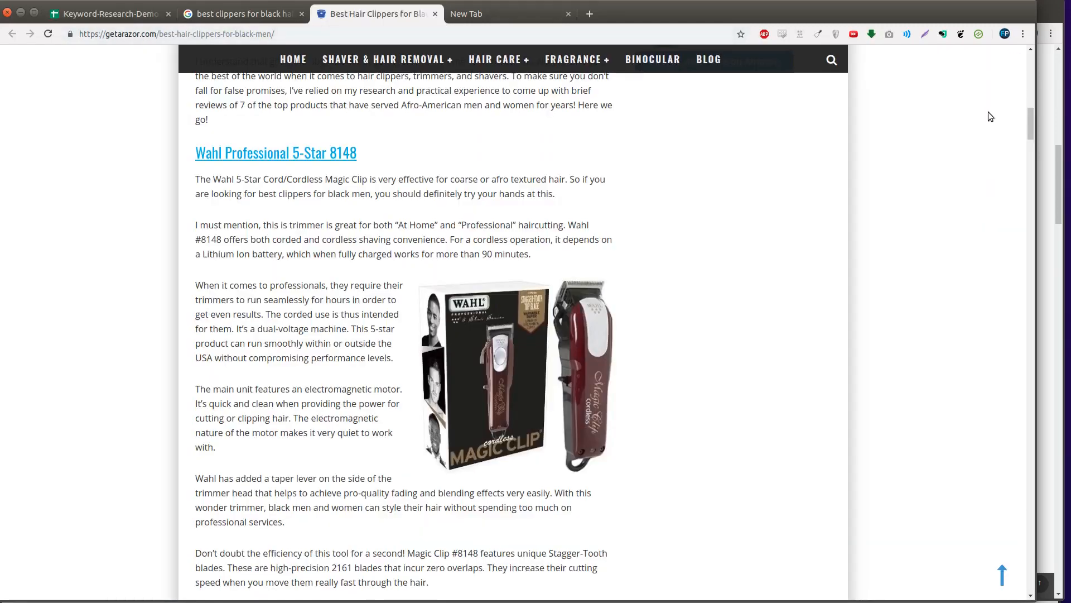
{"action": "left_click", "coordinate": [1048, 139]}
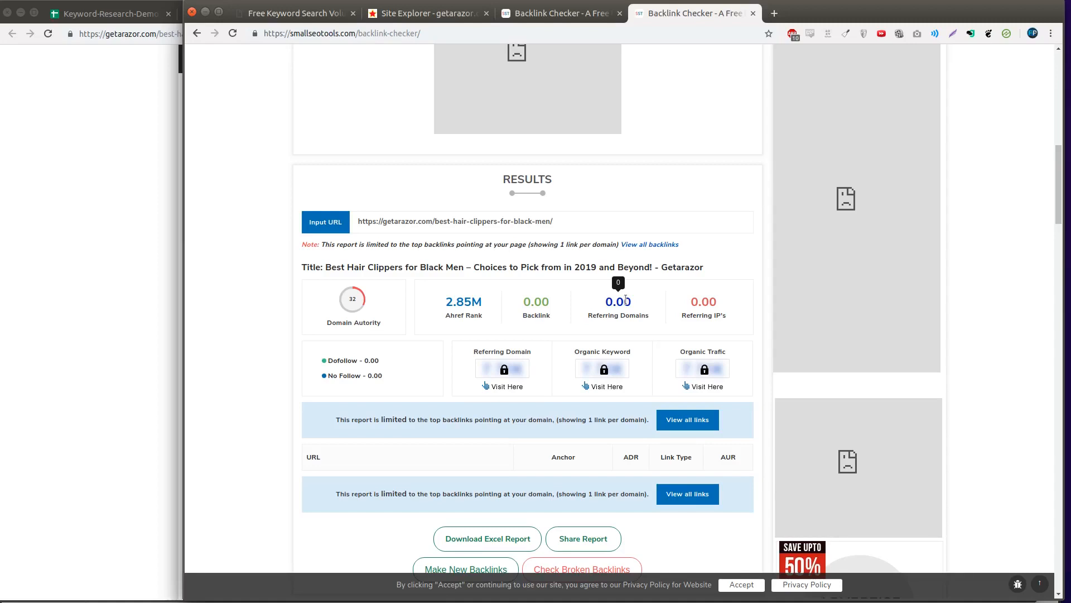
- Open getarazor.com's top linking page, amessagewithabottle.com's Best Men's Websites article, and scroll through it
{"action": "key", "text": "ctrl+Page_Up"}
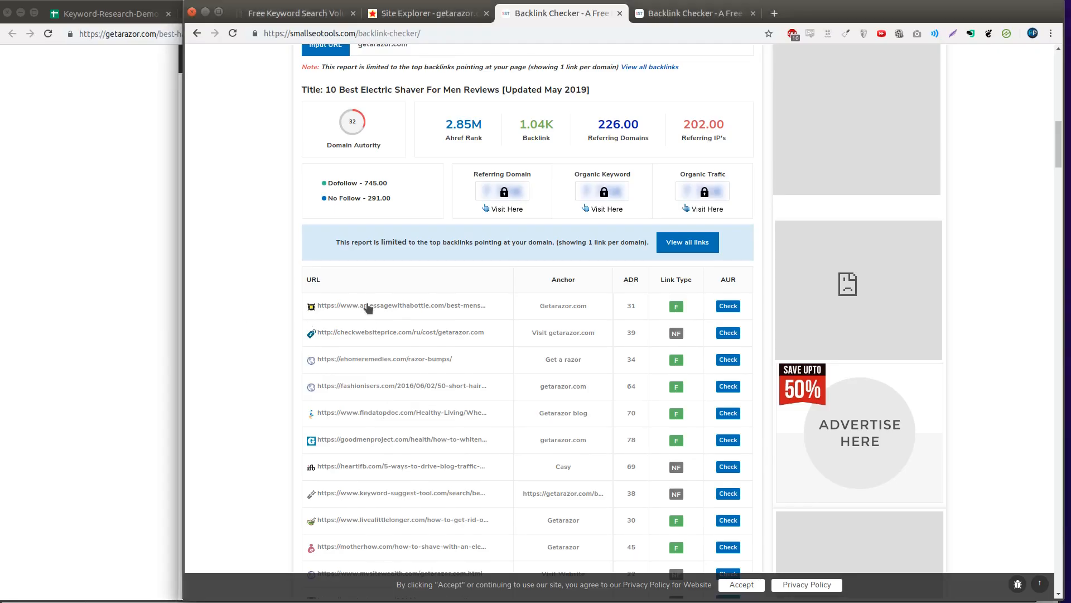
{"action": "middle_click", "coordinate": [366, 305]}
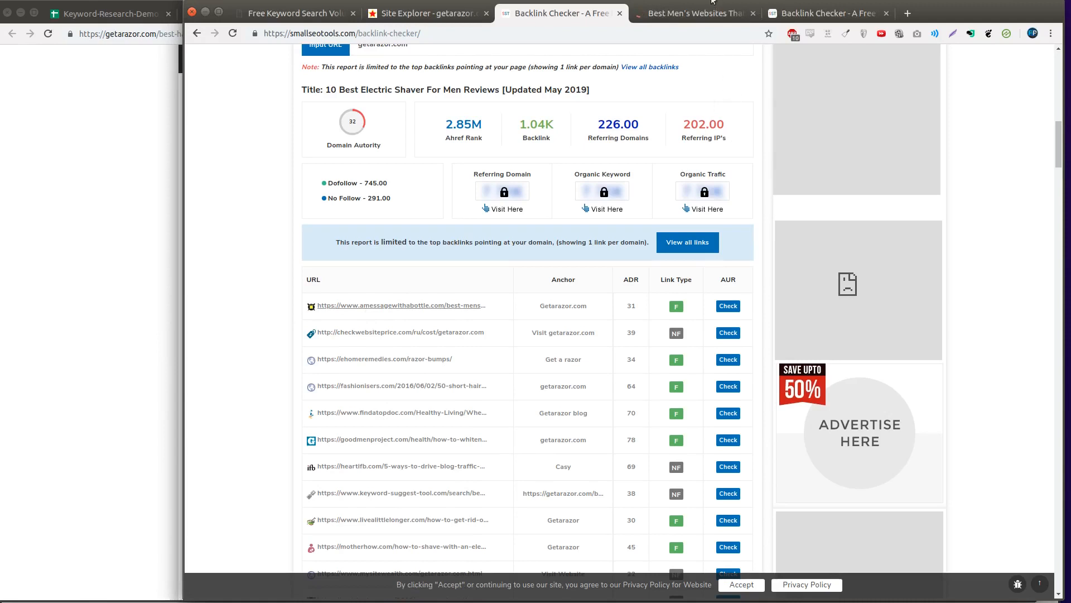
{"action": "left_click", "coordinate": [715, 12]}
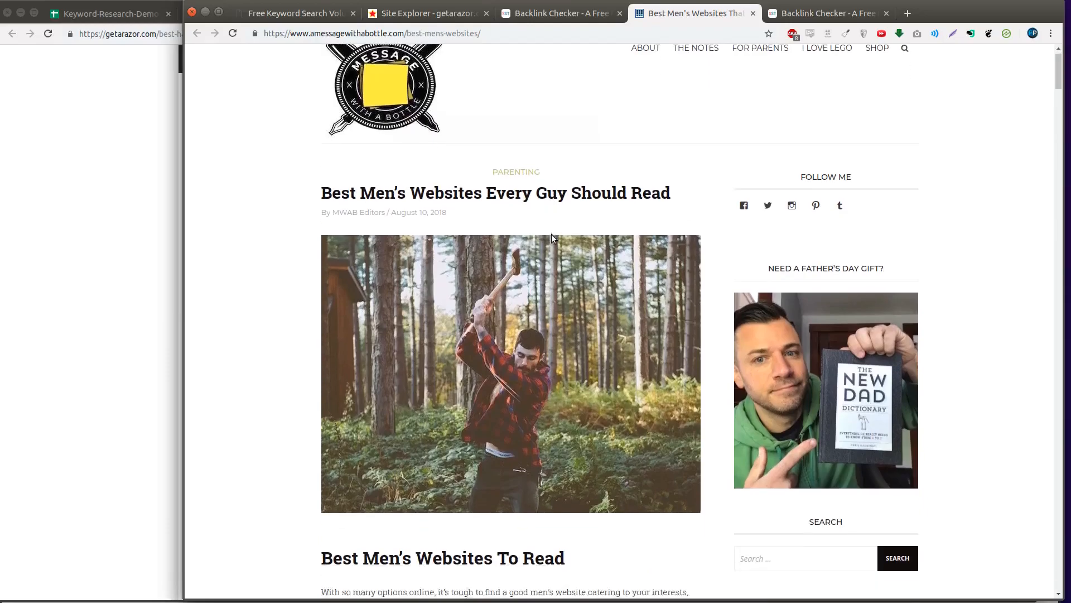
{"action": "scroll", "coordinate": [590, 267], "scroll_direction": "down", "scroll_amount": 5}
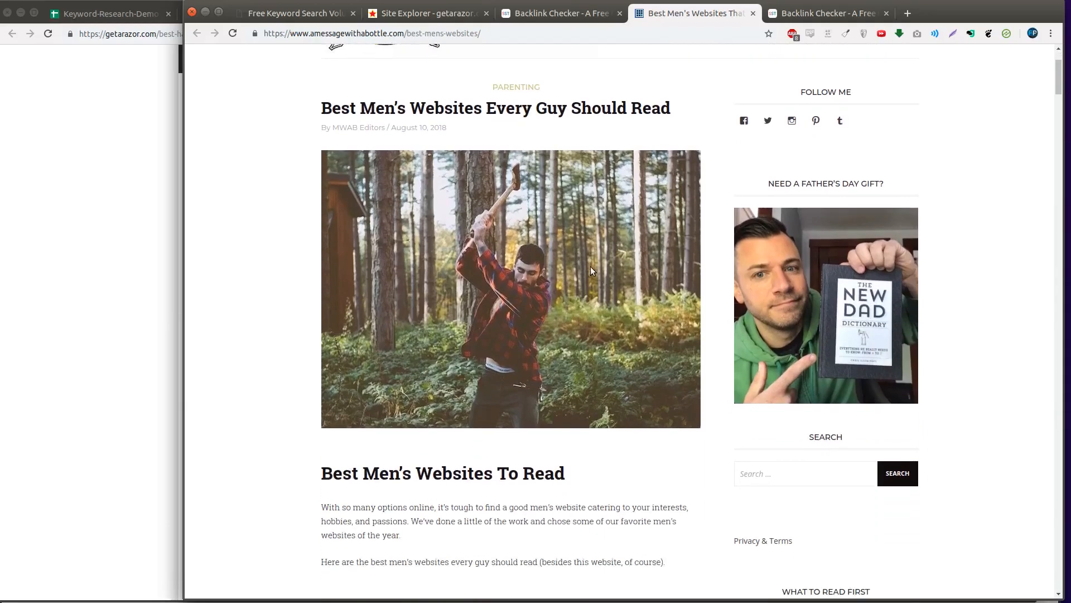
{"action": "scroll", "coordinate": [591, 269], "scroll_direction": "down", "scroll_amount": 3}
{"action": "scroll", "coordinate": [591, 270], "scroll_direction": "down", "scroll_amount": 3}
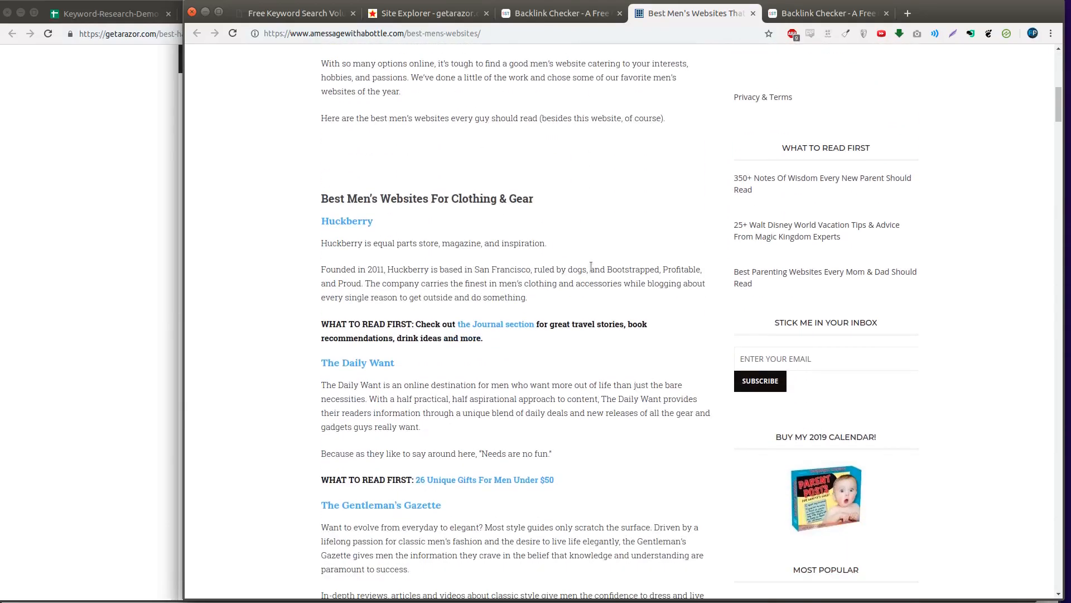
{"action": "right_click", "coordinate": [591, 268]}
- Open the developer tools on the Best Men's Websites article page
{"action": "left_click", "coordinate": [688, 420]}
{"action": "right_click", "coordinate": [688, 420]}
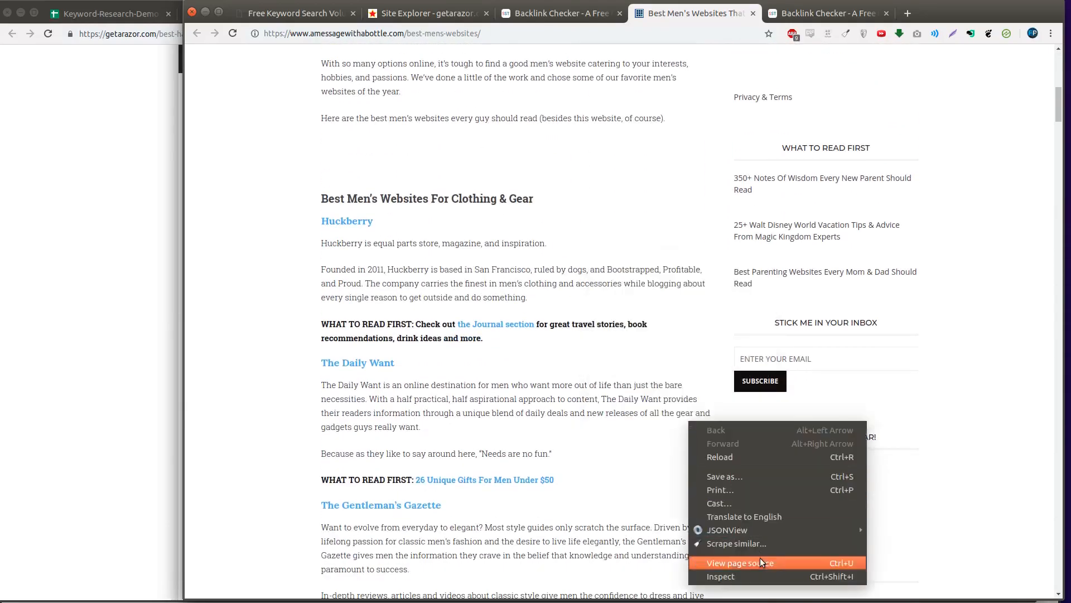
{"action": "left_click", "coordinate": [761, 572]}
{"action": "left_click", "coordinate": [588, 11]}
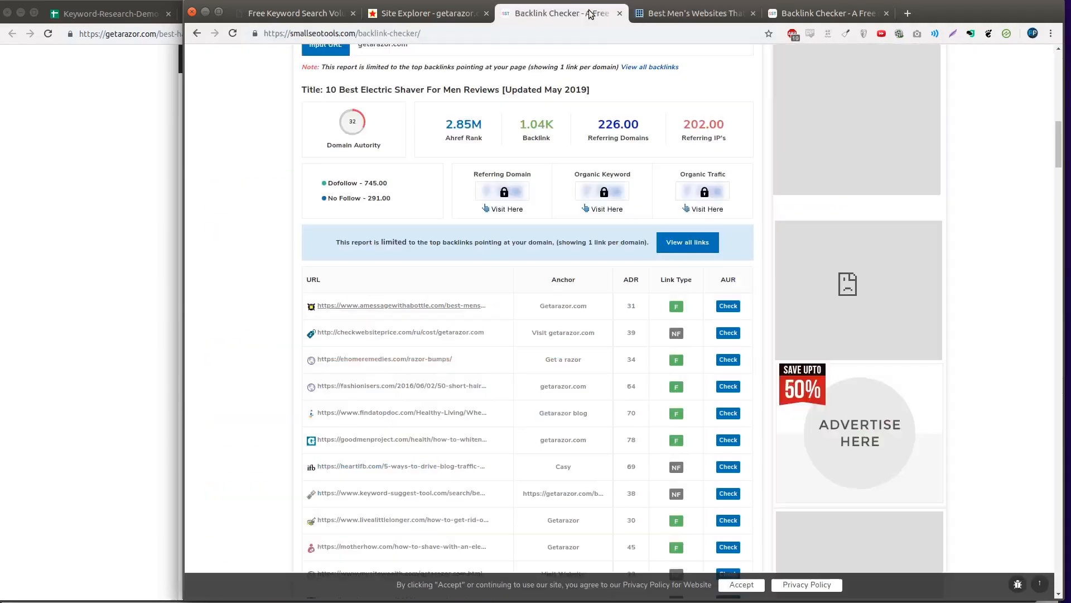
{"action": "scroll", "coordinate": [635, 184], "scroll_direction": "up", "scroll_amount": 2}
{"action": "scroll", "coordinate": [638, 183], "scroll_direction": "down", "scroll_amount": 2}
{"action": "left_click", "coordinate": [716, 3]}
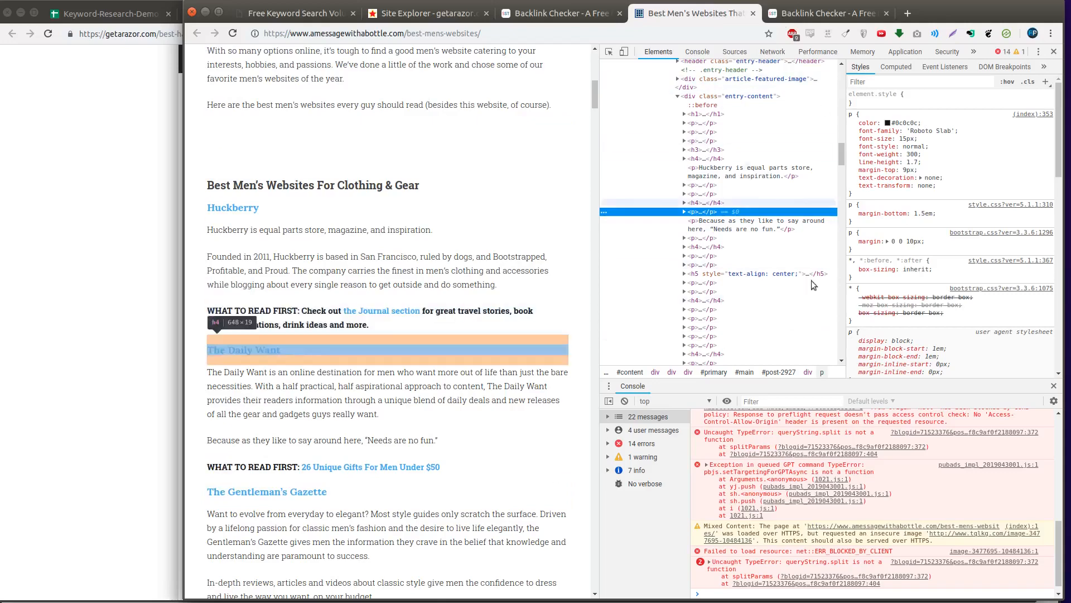
{"action": "scroll", "coordinate": [725, 168], "scroll_direction": "up", "scroll_amount": 3}
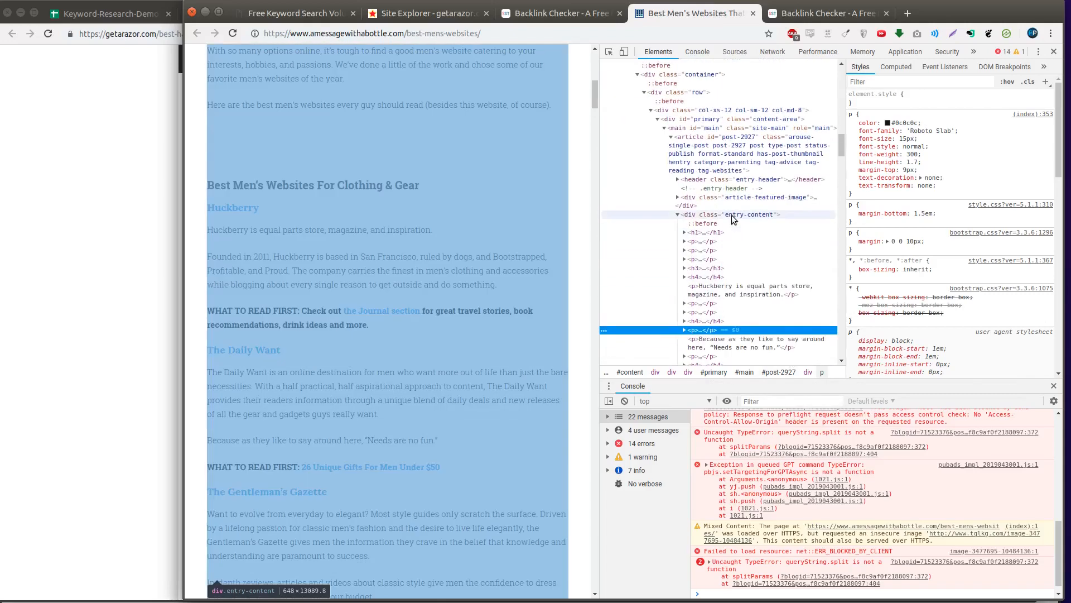
- Search the page structure for 'getaraz' to find the Getarazor.com entry, then close DevTools
{"action": "left_click", "coordinate": [732, 216]}
{"action": "key", "text": "ctrl+f"}
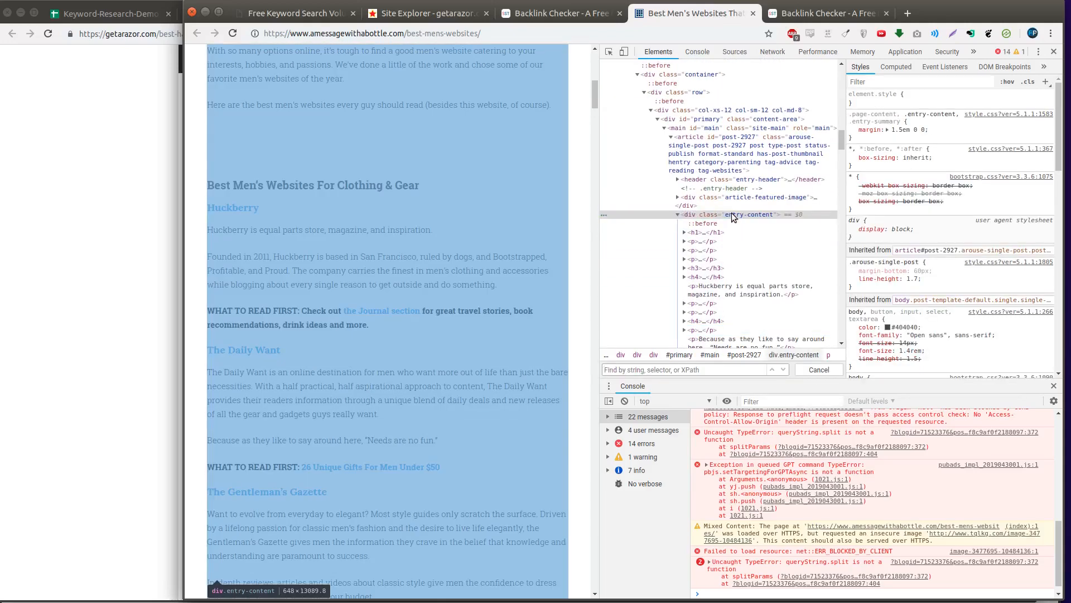
{"action": "type", "text": "getarazor"}
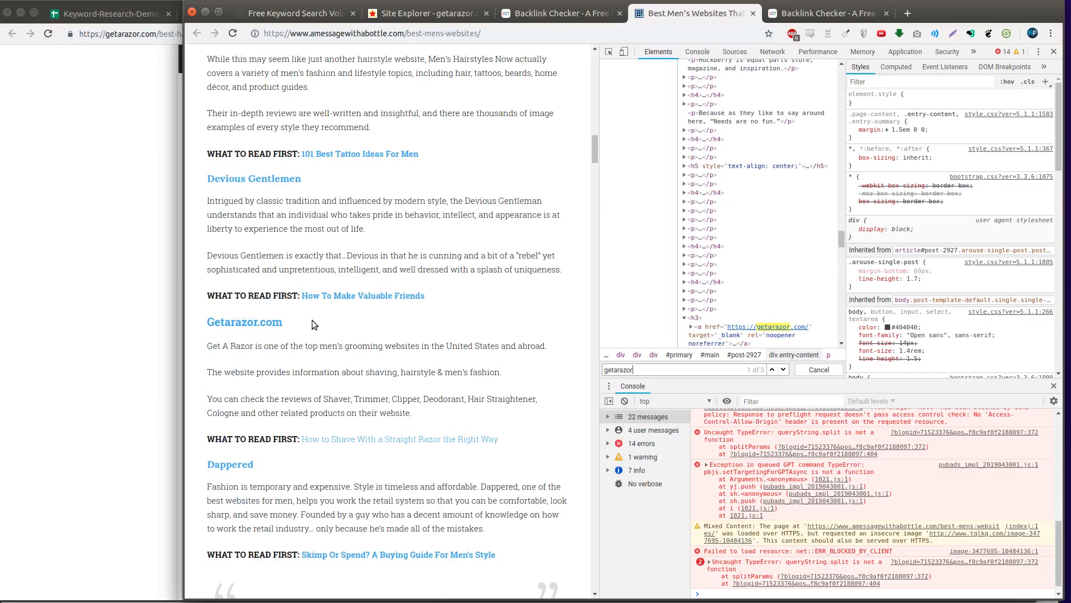
{"action": "triple_click", "coordinate": [369, 353]}
{"action": "key", "text": "F12"}
{"action": "scroll", "coordinate": [451, 291], "scroll_direction": "up", "scroll_amount": 10}
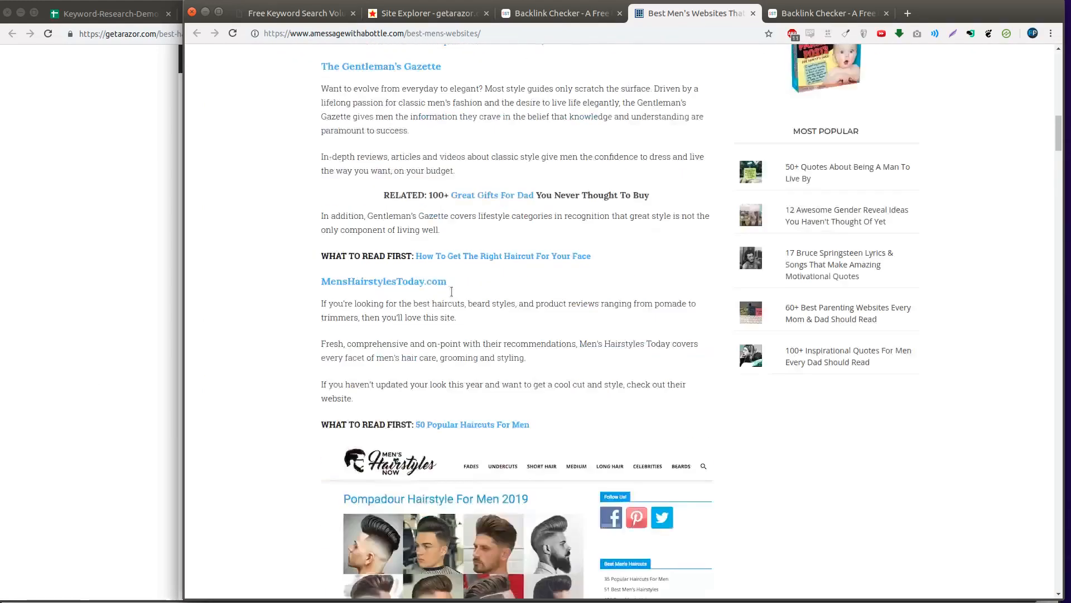
- Browse the Message With A Bottle site and read further down the Best Men's Websites article
{"action": "scroll", "coordinate": [452, 291], "scroll_direction": "up", "scroll_amount": 15}
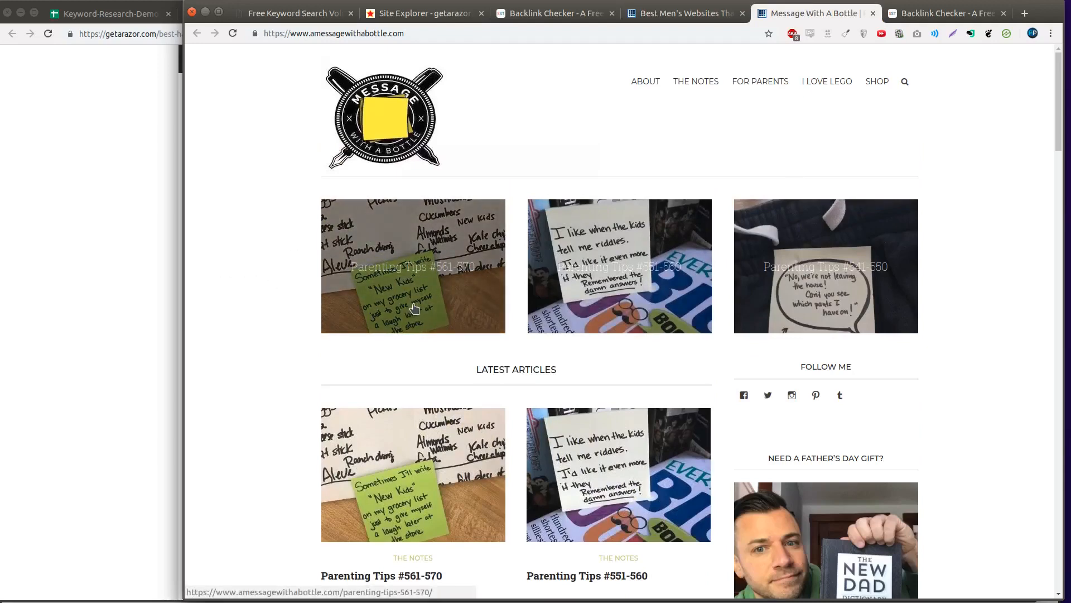
{"action": "scroll", "coordinate": [414, 313], "scroll_direction": "down", "scroll_amount": 10}
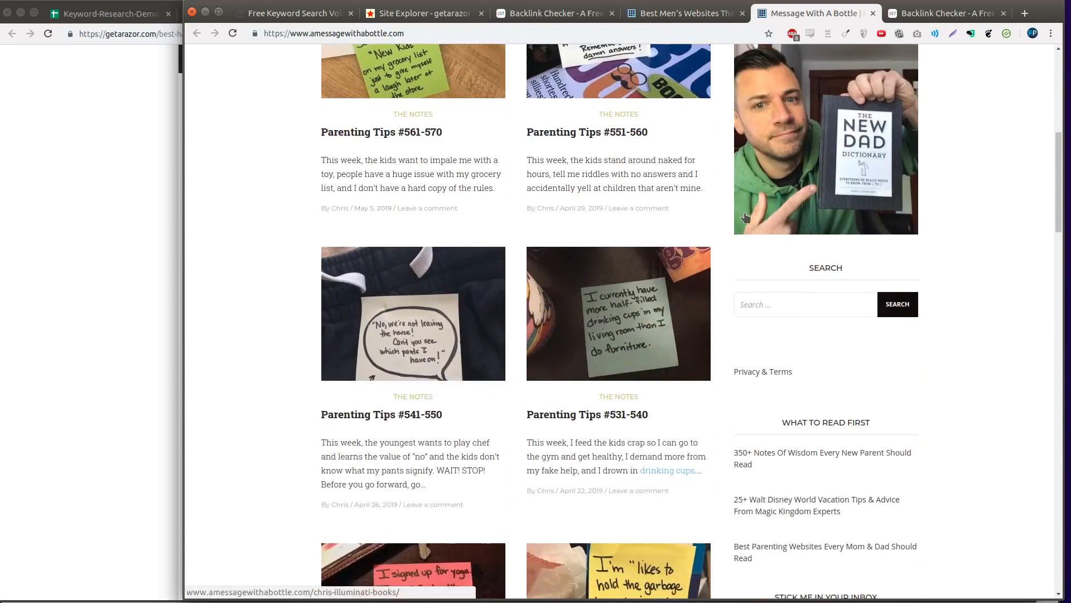
{"action": "scroll", "coordinate": [746, 216], "scroll_direction": "up", "scroll_amount": 10}
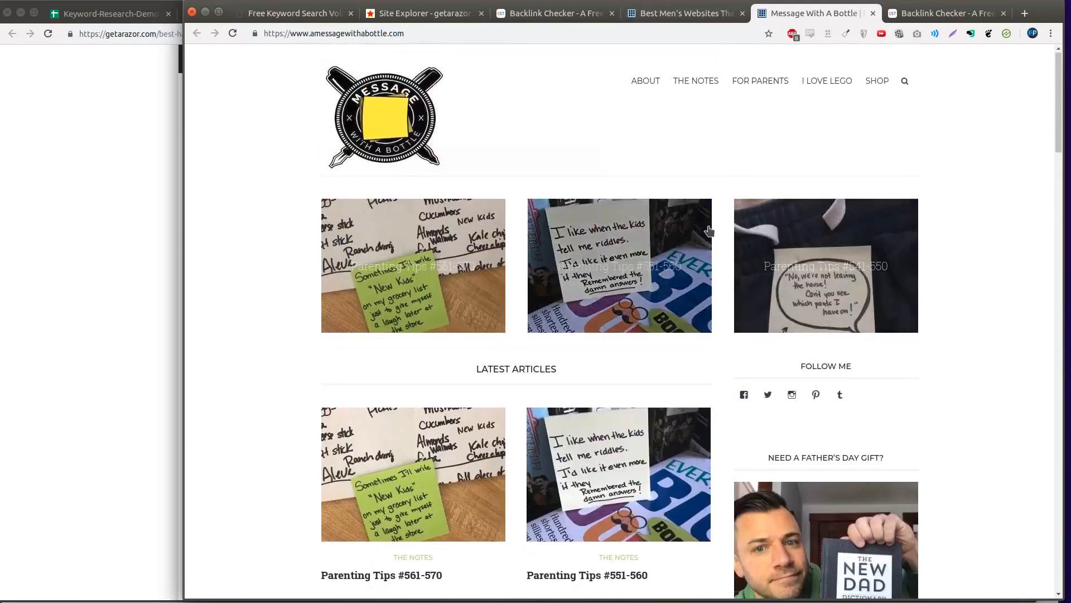
{"action": "scroll", "coordinate": [708, 230], "scroll_direction": "down", "scroll_amount": 9}
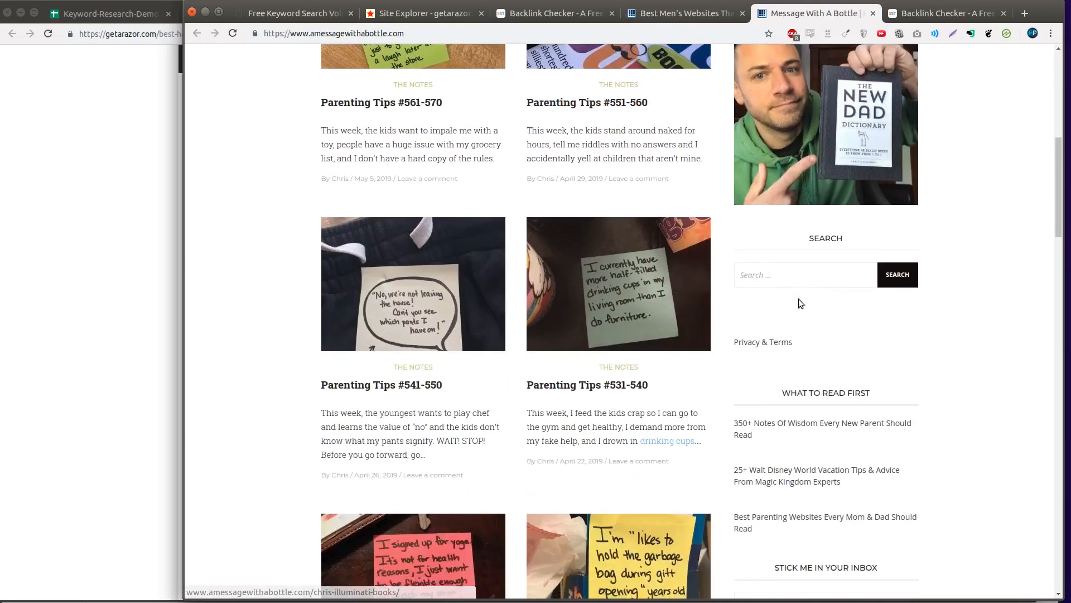
{"action": "scroll", "coordinate": [799, 301], "scroll_direction": "down", "scroll_amount": 3}
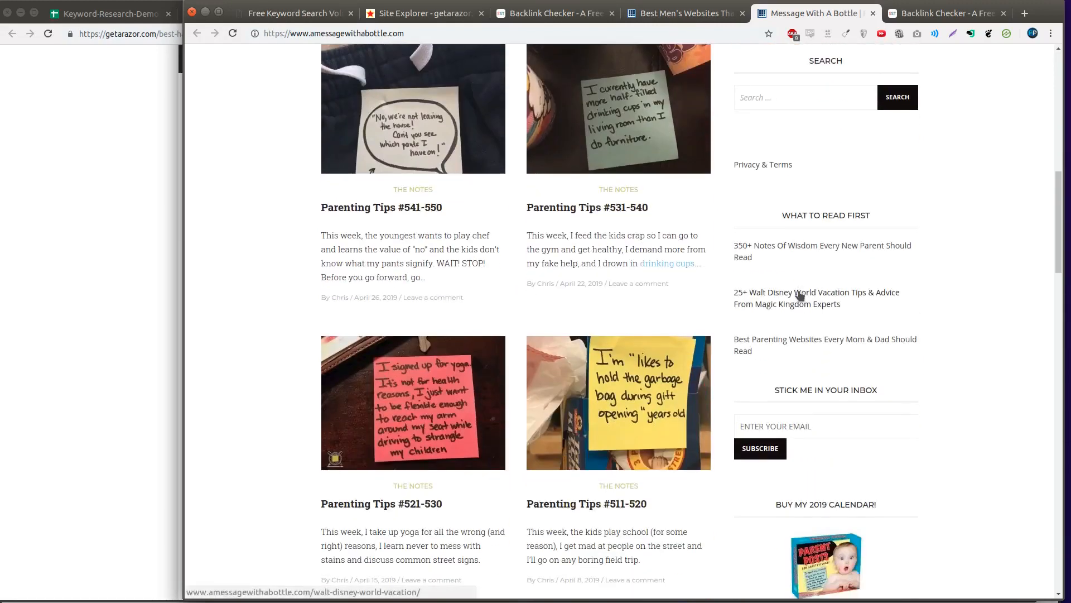
{"action": "scroll", "coordinate": [800, 296], "scroll_direction": "up", "scroll_amount": 13}
{"action": "left_click", "coordinate": [702, 14]}
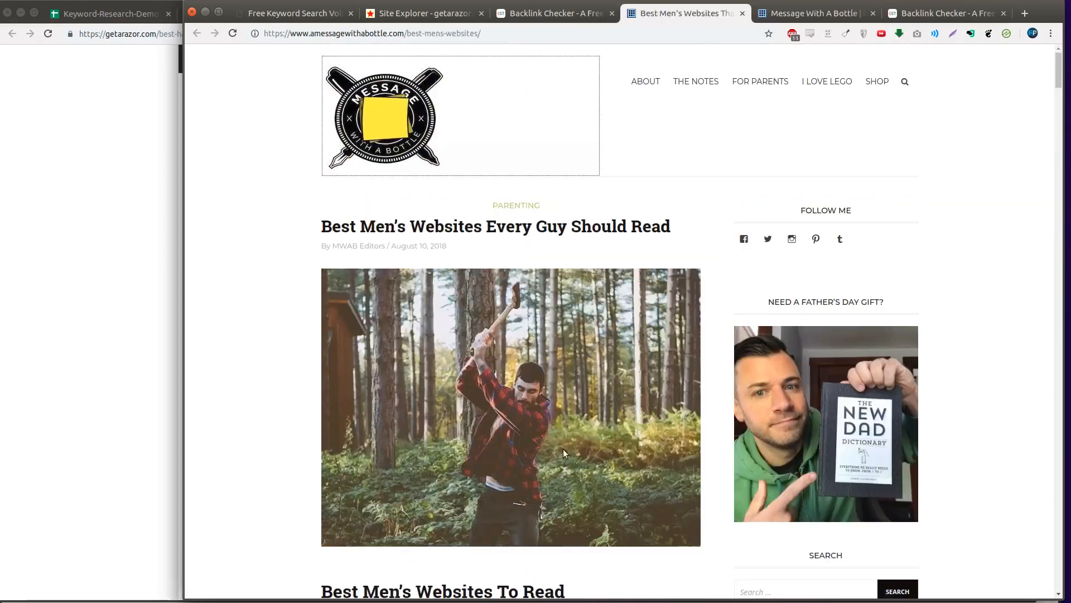
{"action": "scroll", "coordinate": [564, 449], "scroll_direction": "down", "scroll_amount": 2}
{"action": "scroll", "coordinate": [508, 455], "scroll_direction": "down", "scroll_amount": 5}
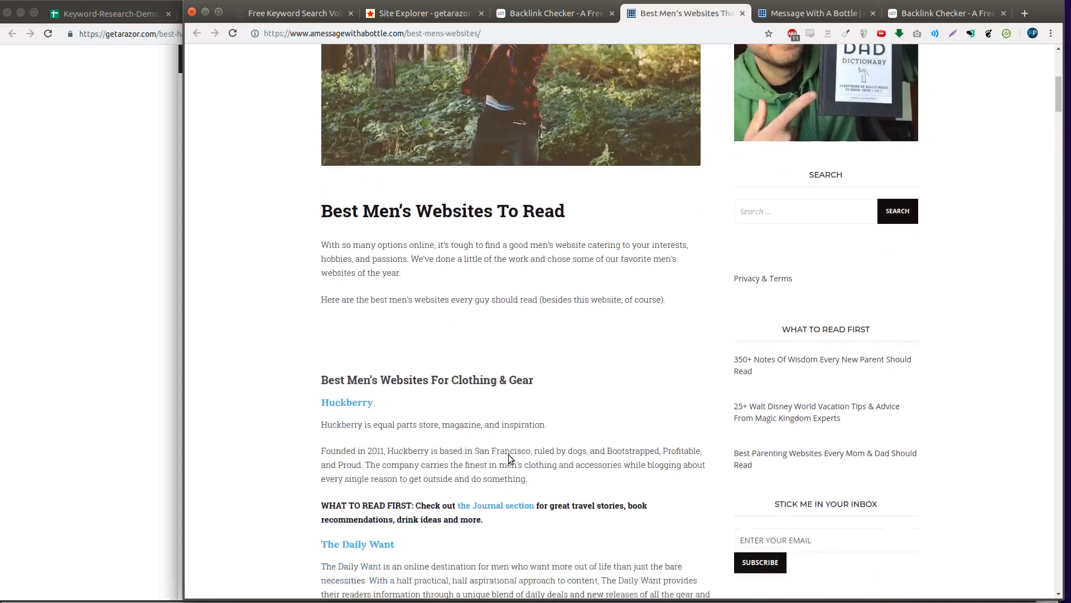
{"action": "scroll", "coordinate": [508, 455], "scroll_direction": "down", "scroll_amount": 4}
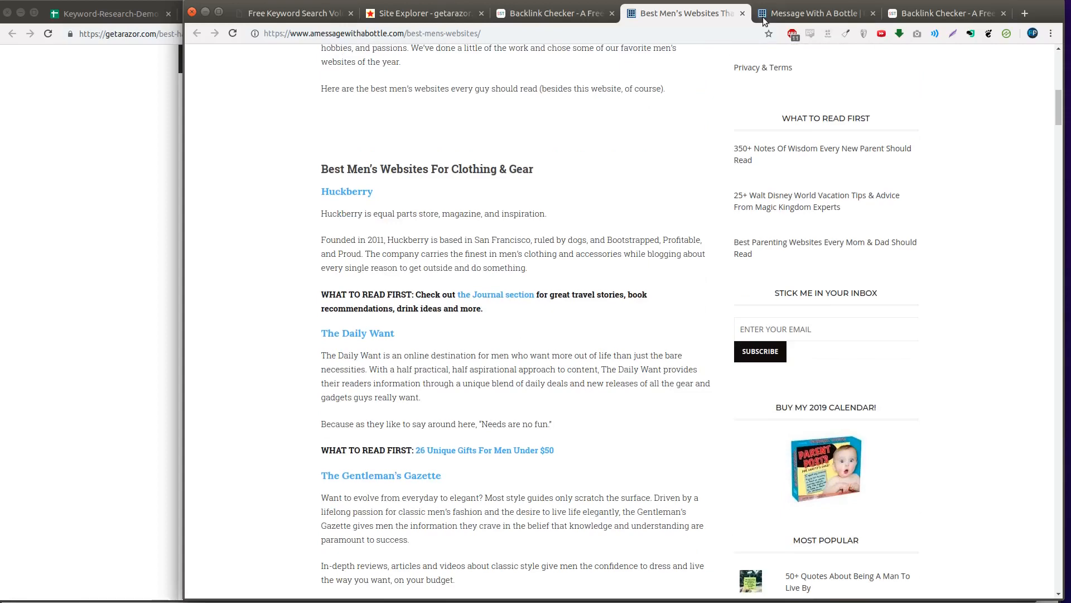
{"action": "scroll", "coordinate": [625, 283], "scroll_direction": "down", "scroll_amount": 3}
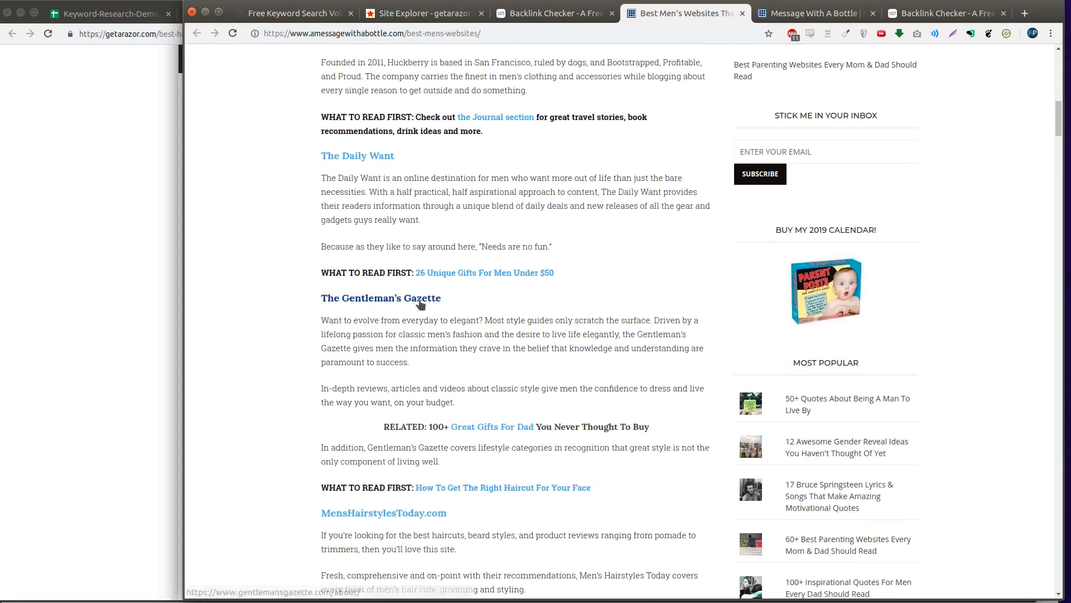
- View The Gentleman's Gazette linked from the article, then close it
{"action": "middle_click", "coordinate": [421, 302]}
{"action": "left_click", "coordinate": [848, 16]}
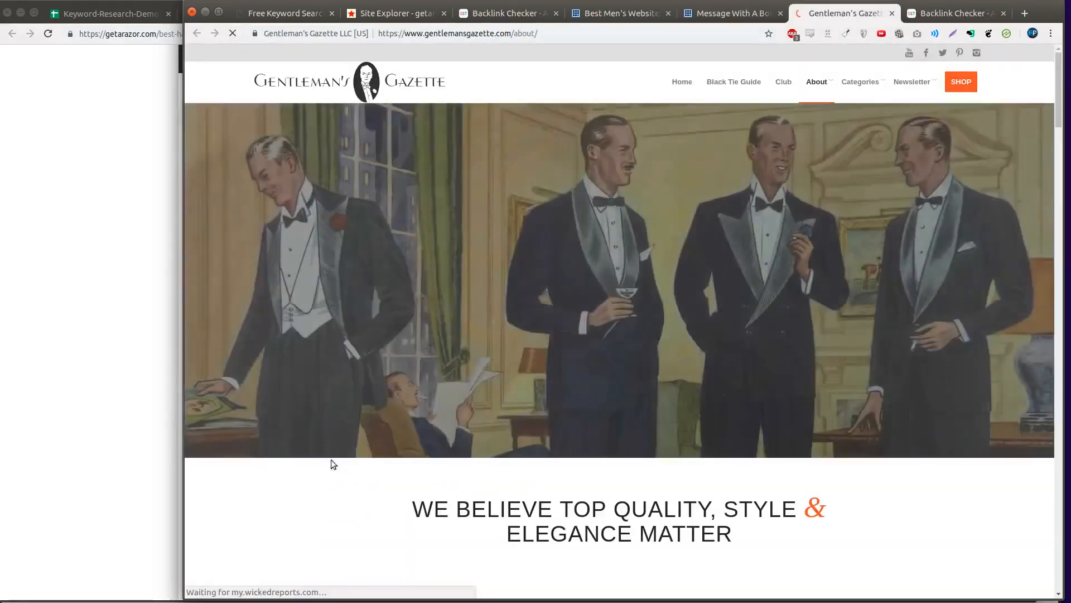
{"action": "scroll", "coordinate": [591, 322], "scroll_direction": "down", "scroll_amount": 7}
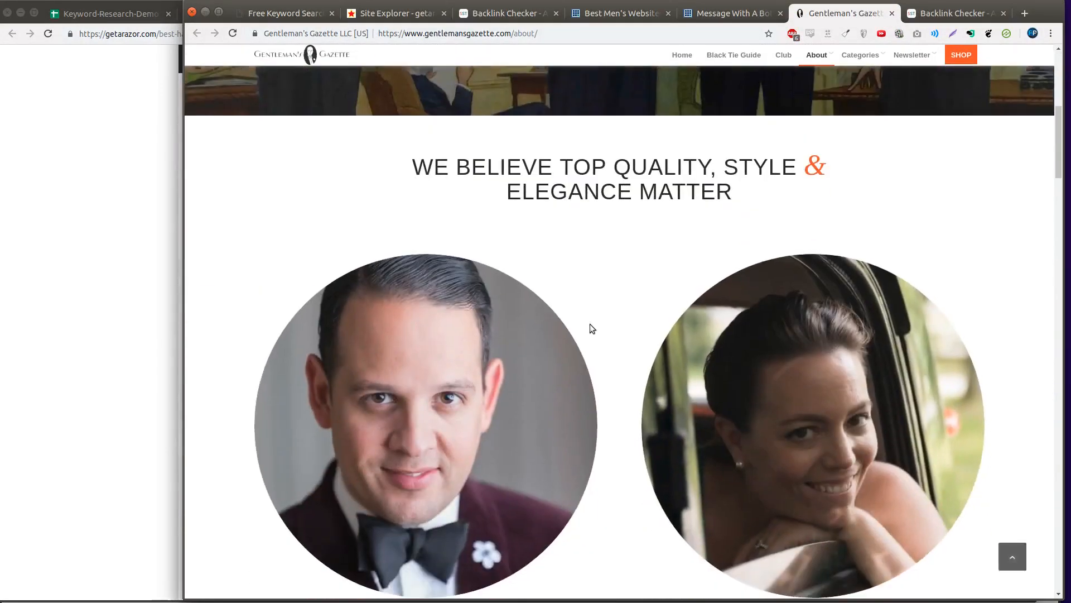
{"action": "scroll", "coordinate": [595, 318], "scroll_direction": "up", "scroll_amount": 2}
{"action": "scroll", "coordinate": [598, 315], "scroll_direction": "up", "scroll_amount": 5}
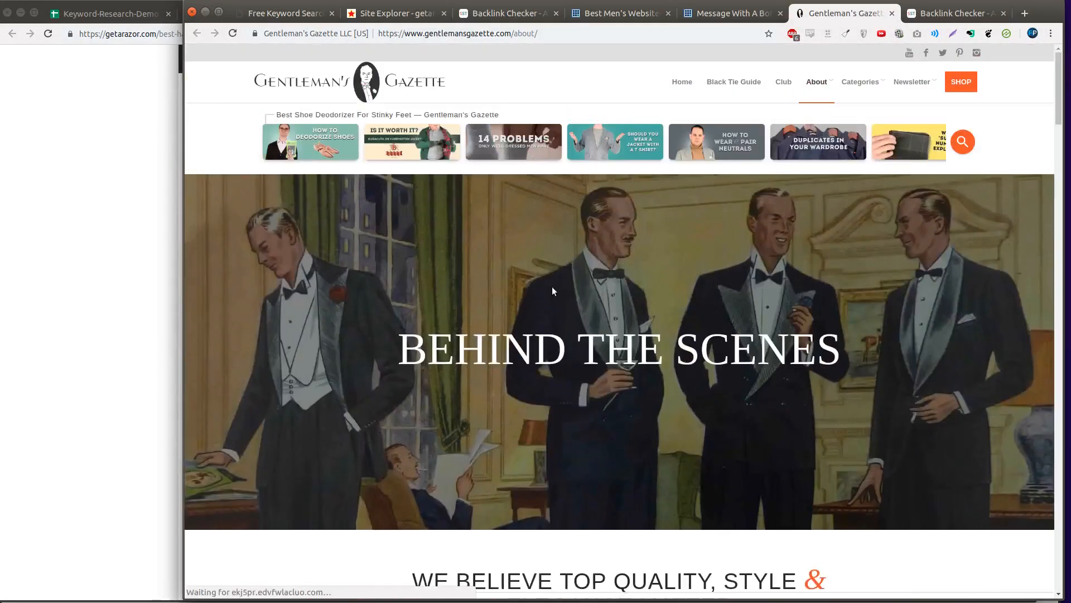
{"action": "key", "text": "ctrl+w"}
- Skim the Art Of Manliness entry, close the article, and return to the getarazor.com backlink table
{"action": "scroll", "coordinate": [654, 277], "scroll_direction": "down", "scroll_amount": 1}
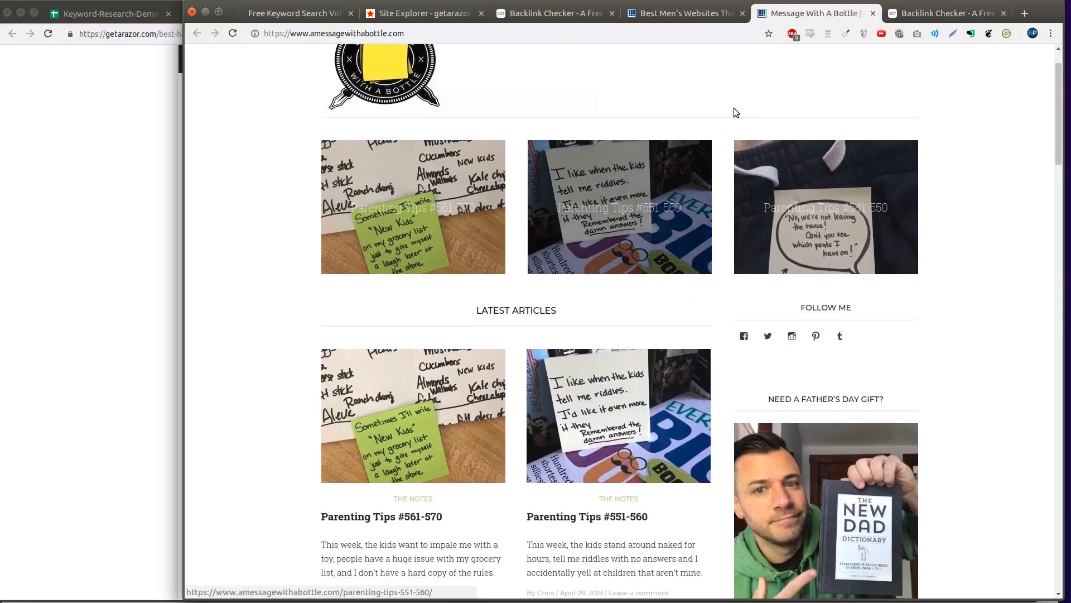
{"action": "left_click", "coordinate": [688, 17]}
{"action": "scroll", "coordinate": [457, 299], "scroll_direction": "down", "scroll_amount": 10}
{"action": "scroll", "coordinate": [452, 330], "scroll_direction": "down", "scroll_amount": 15}
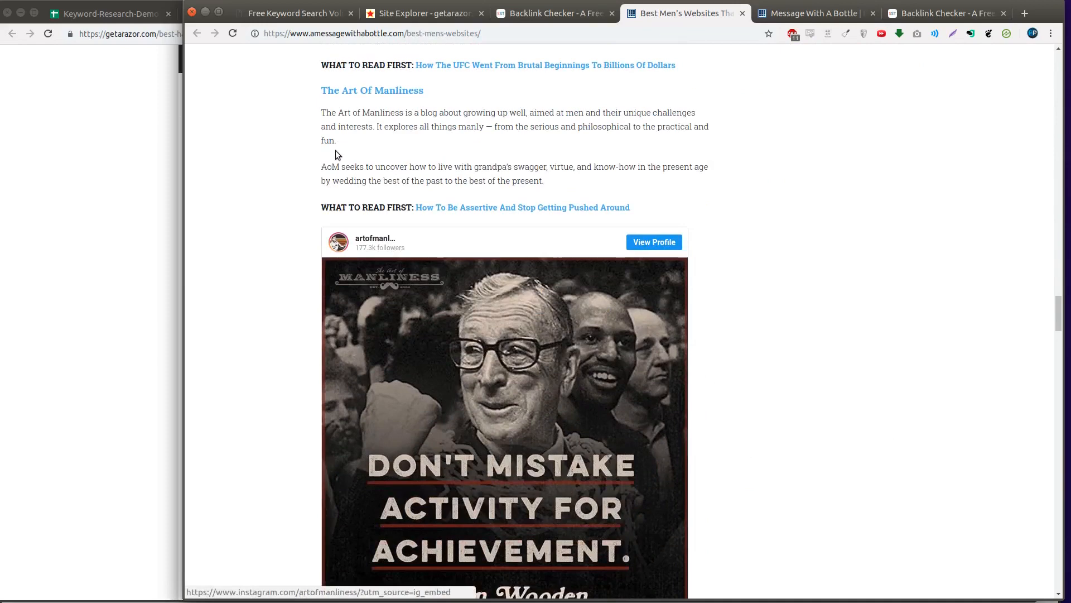
{"action": "left_click_drag", "start_coordinate": [336, 150], "coordinate": [317, 115]}
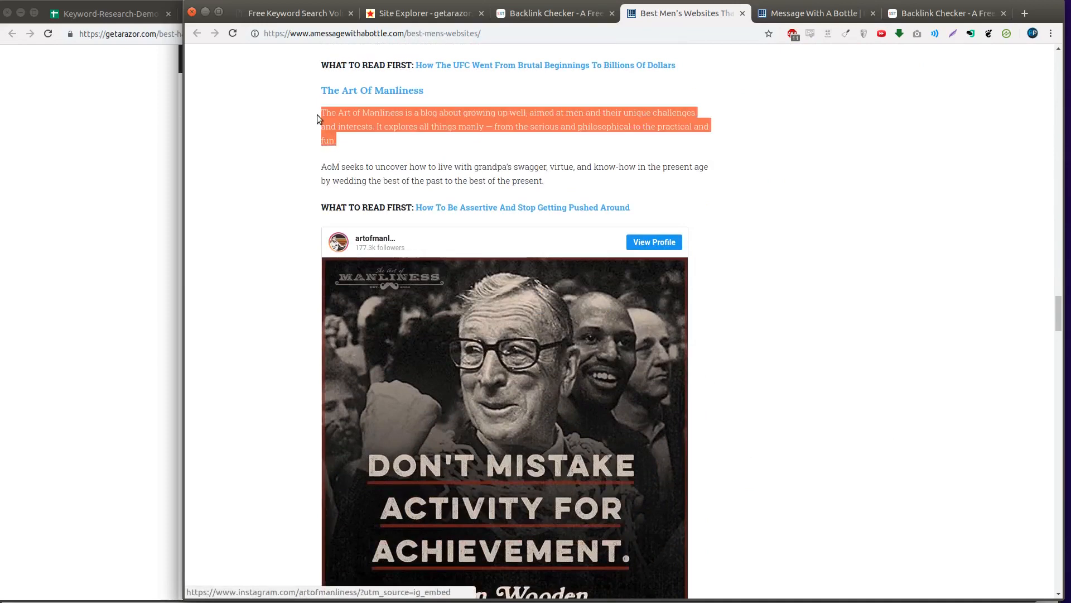
{"action": "left_click", "coordinate": [317, 115]}
{"action": "key", "text": "ctrl+w"}
{"action": "left_click", "coordinate": [562, 21]}
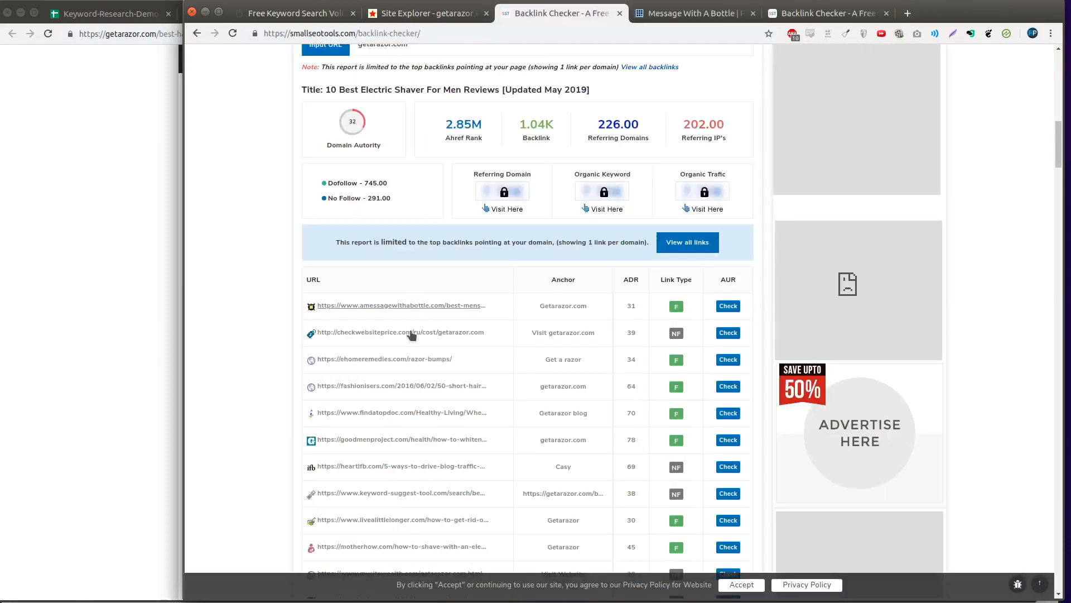
- View the checkwebsiteprice.com backlink valuing getarazor.com at €399 and its homepage, then close both
{"action": "middle_click", "coordinate": [410, 334]}
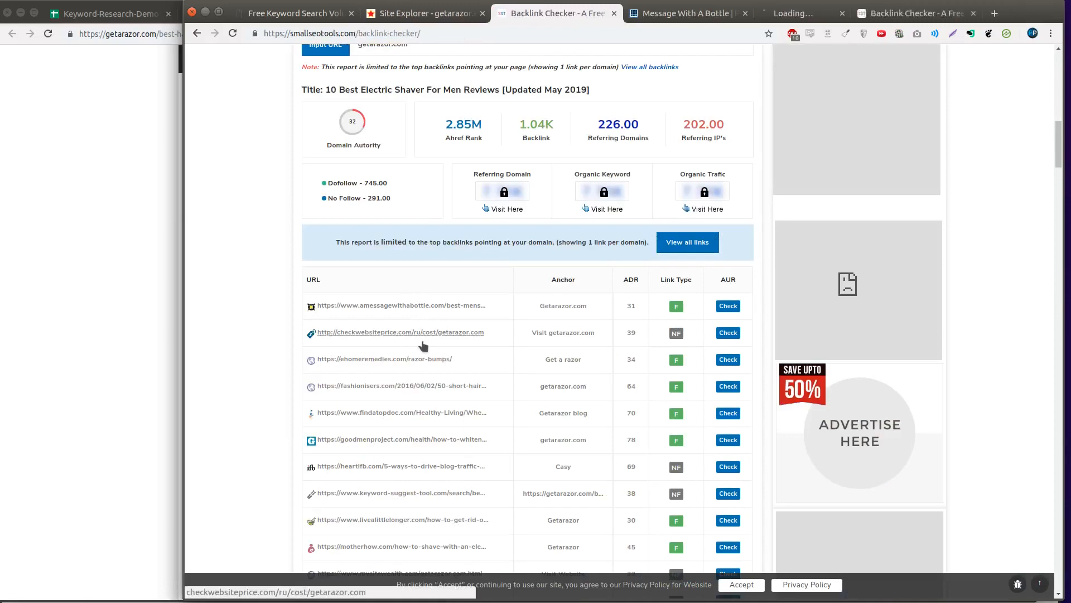
{"action": "left_click", "coordinate": [812, 12]}
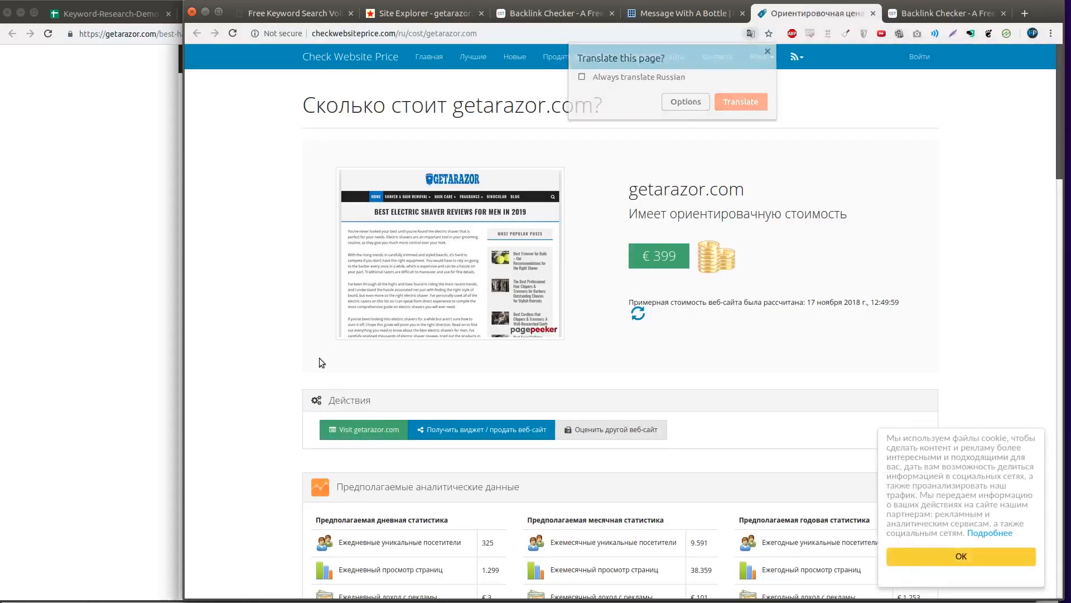
{"action": "middle_click", "coordinate": [350, 56]}
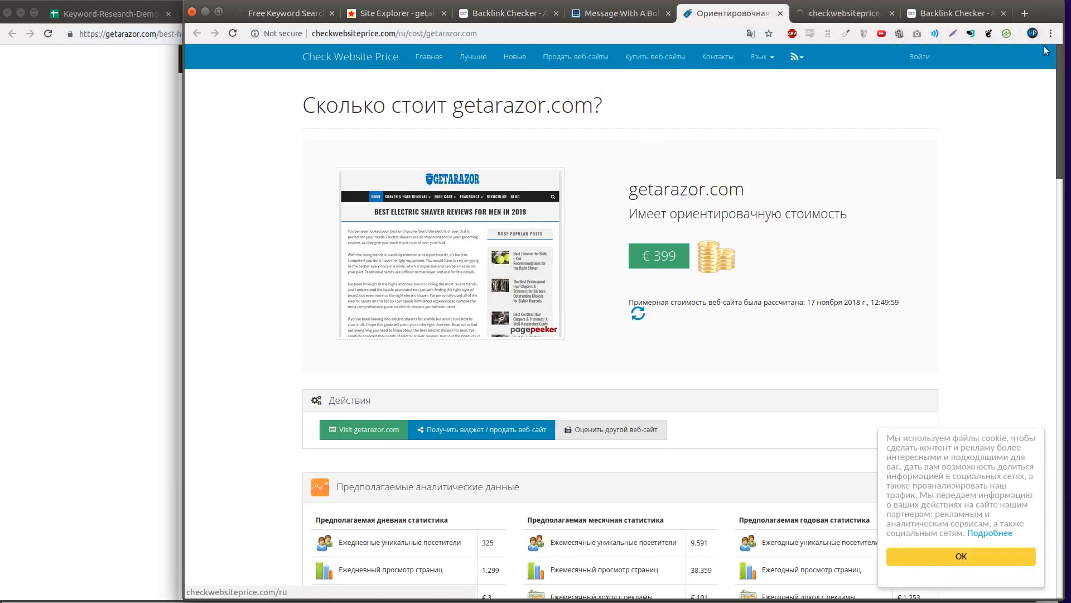
{"action": "left_click", "coordinate": [832, 17]}
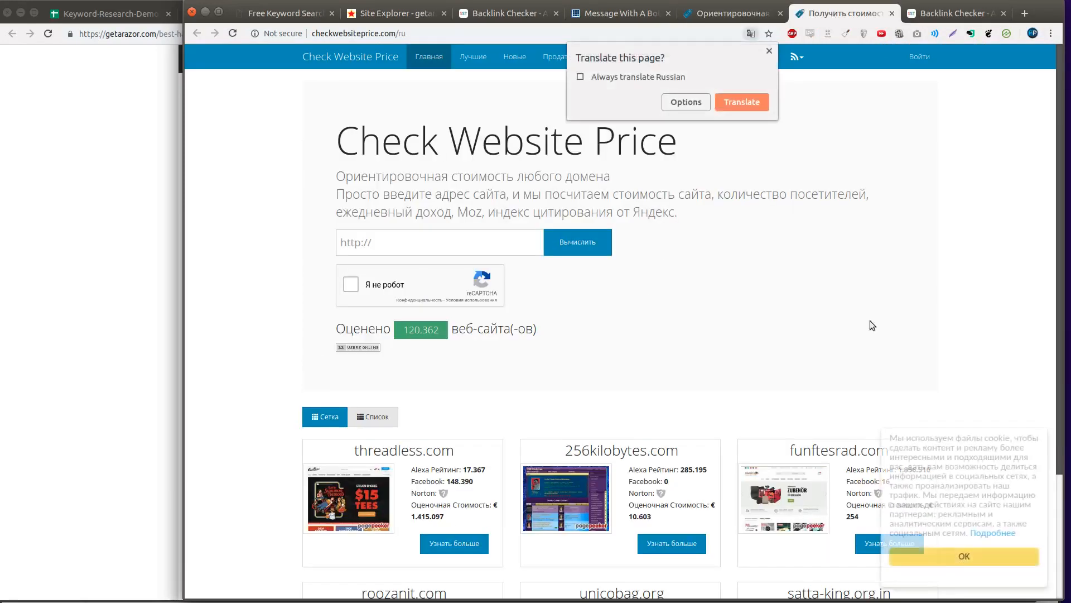
{"action": "key", "text": "ctrl+w"}
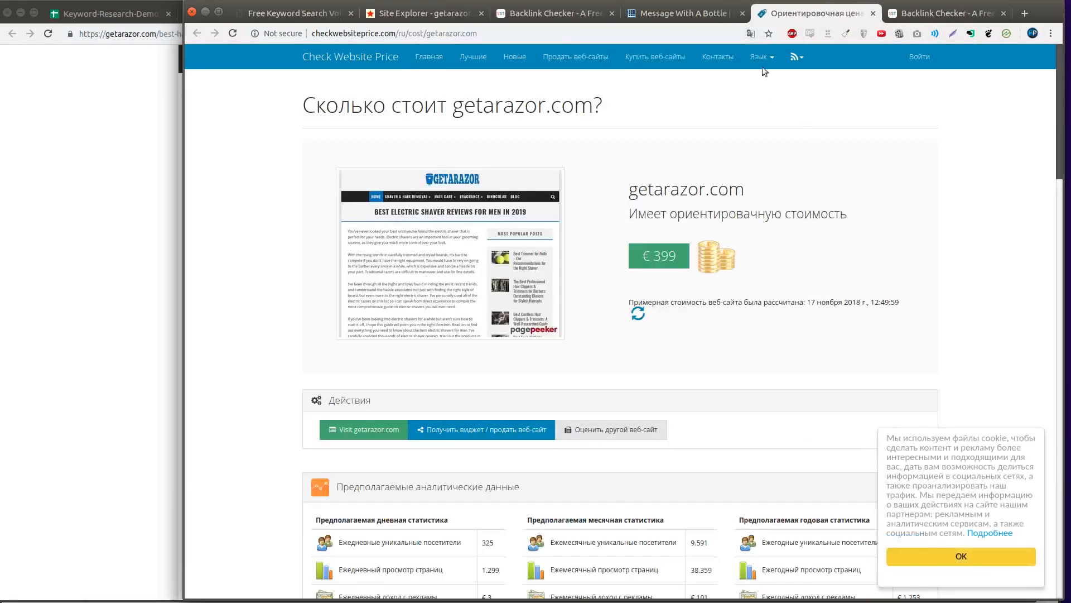
{"action": "key", "text": "ctrl+w"}
{"action": "left_click", "coordinate": [698, 17]}
{"action": "left_click", "coordinate": [586, 14]}
{"action": "scroll", "coordinate": [516, 219], "scroll_direction": "down", "scroll_amount": 3}
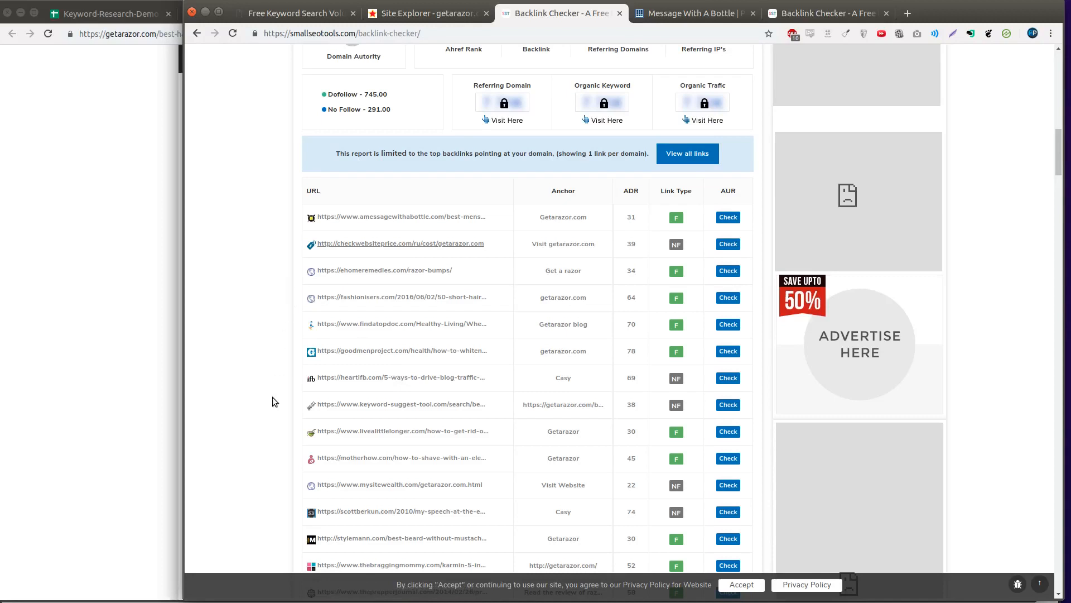
- Open The Bragging Mommy's Karmin epilator review backlink in a new tab and view it
{"action": "scroll", "coordinate": [272, 397], "scroll_direction": "down", "scroll_amount": 4}
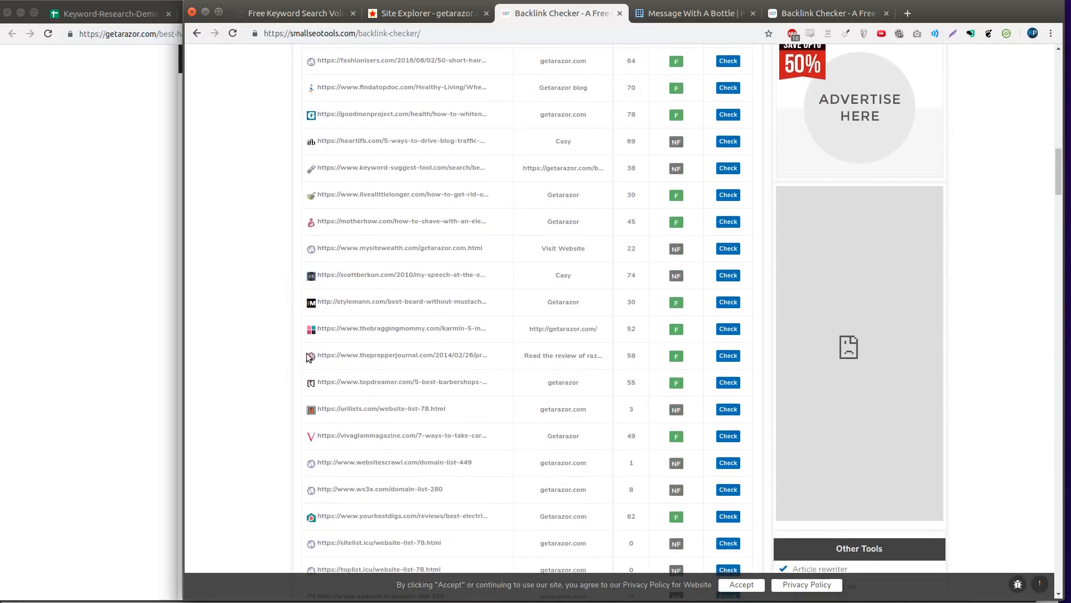
{"action": "right_click", "coordinate": [374, 331]}
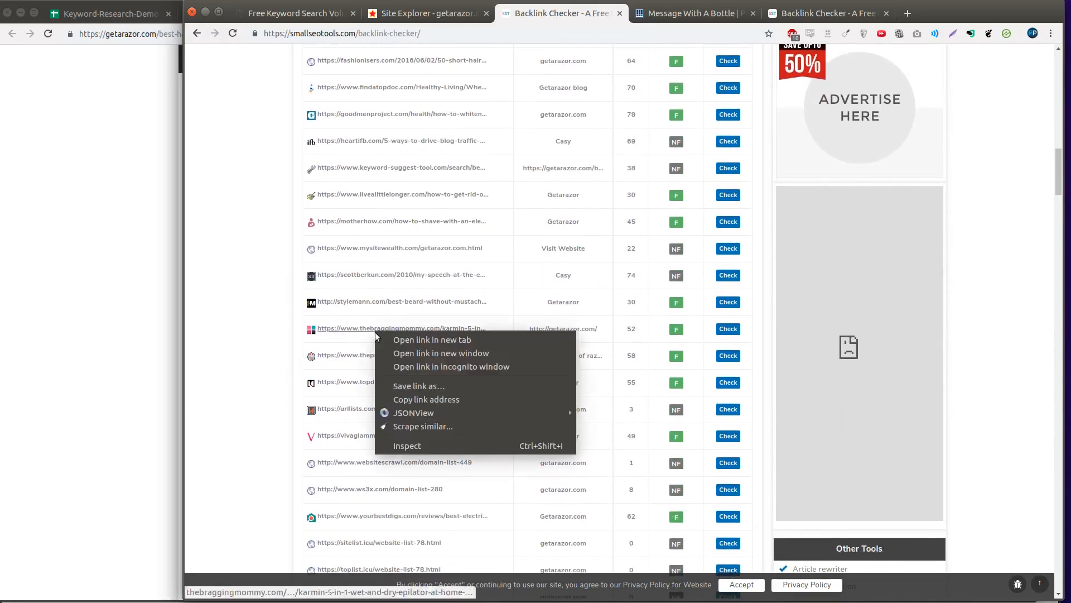
{"action": "left_click", "coordinate": [407, 339]}
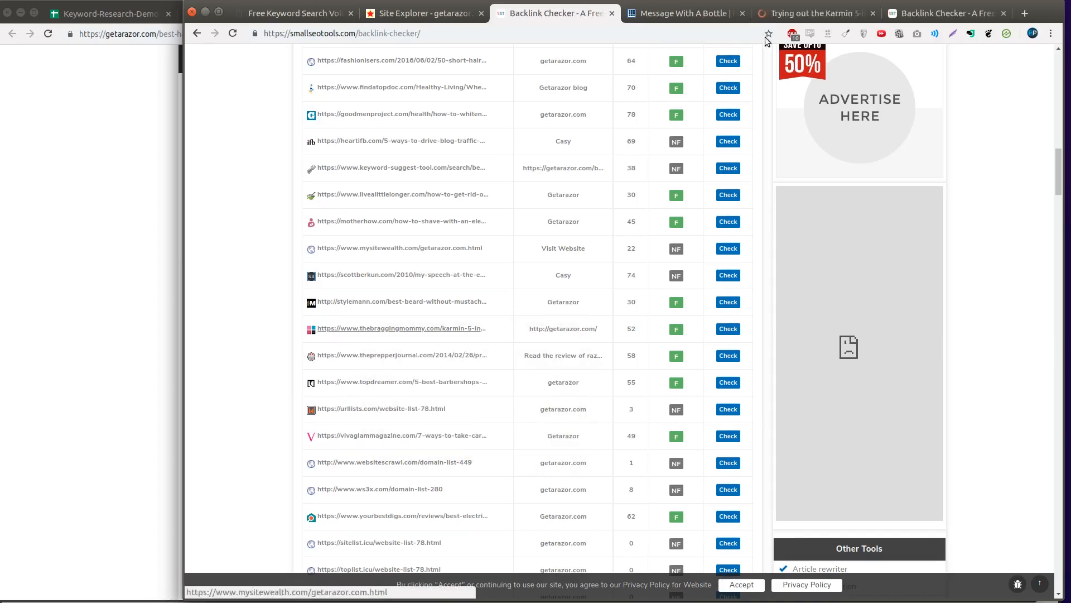
{"action": "left_click", "coordinate": [710, 12]}
{"action": "left_click", "coordinate": [770, 14]}
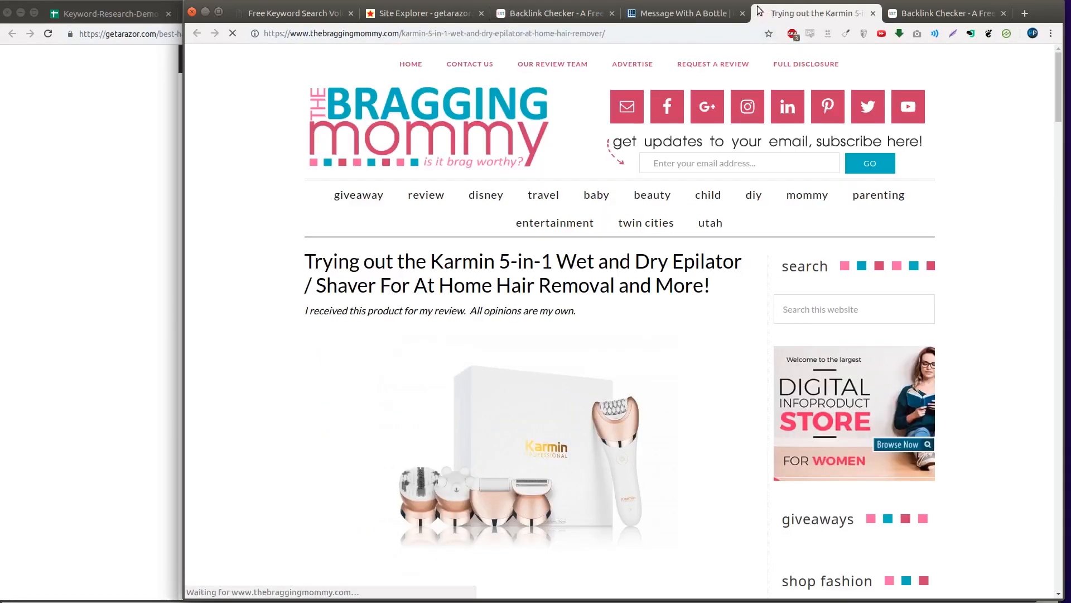
- Find the review paragraph linking to getarazor.com, then return to the backlink checker results
{"action": "scroll", "coordinate": [700, 220], "scroll_direction": "down", "scroll_amount": 4}
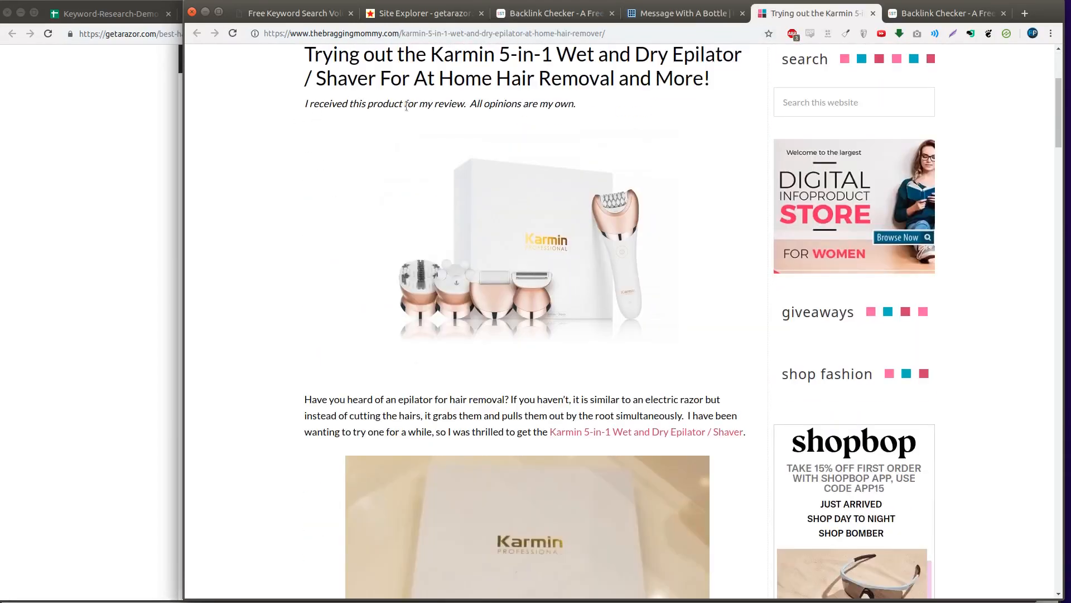
{"action": "scroll", "coordinate": [541, 235], "scroll_direction": "down", "scroll_amount": 15}
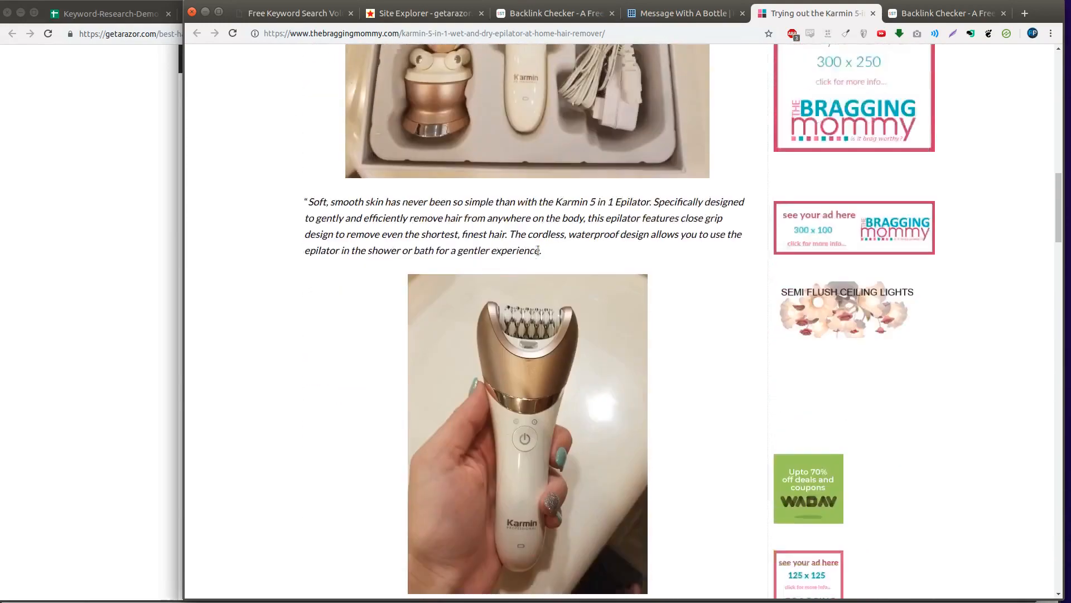
{"action": "scroll", "coordinate": [538, 250], "scroll_direction": "down", "scroll_amount": 10}
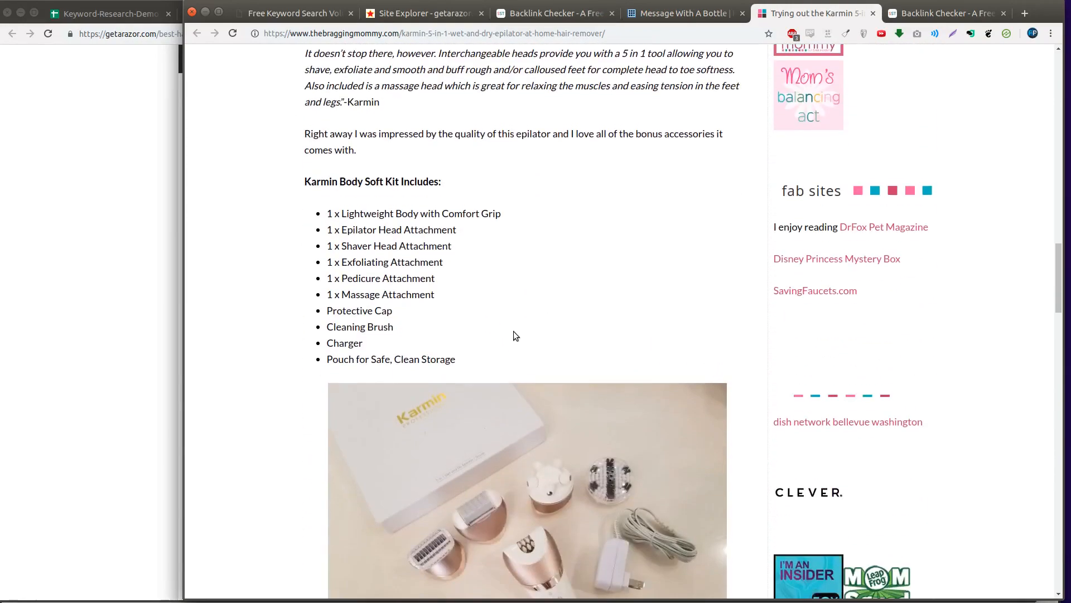
{"action": "scroll", "coordinate": [513, 334], "scroll_direction": "down", "scroll_amount": 14}
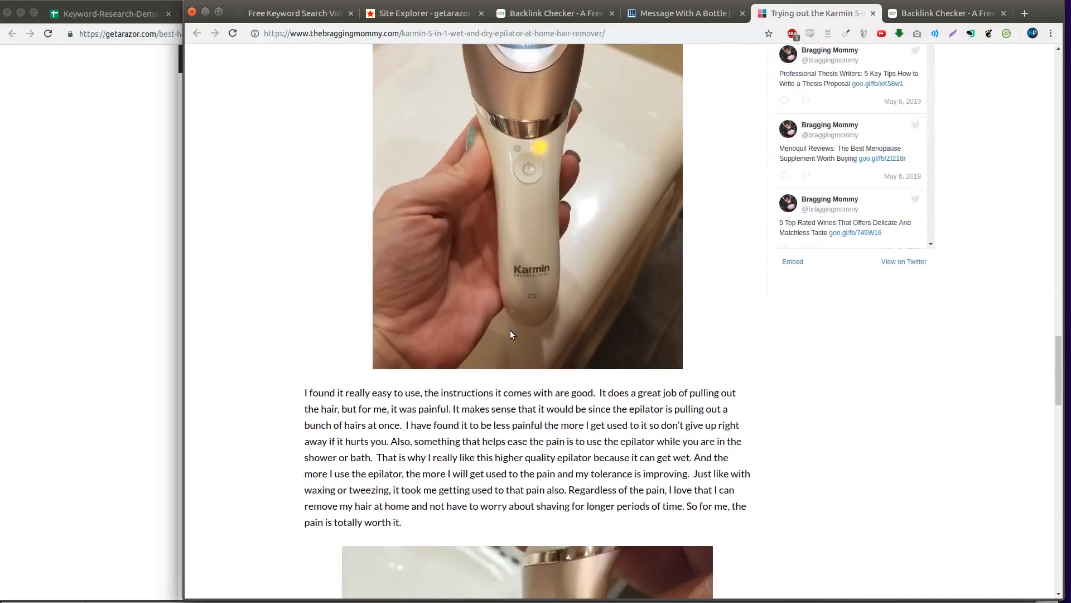
{"action": "scroll", "coordinate": [510, 329], "scroll_direction": "down", "scroll_amount": 14}
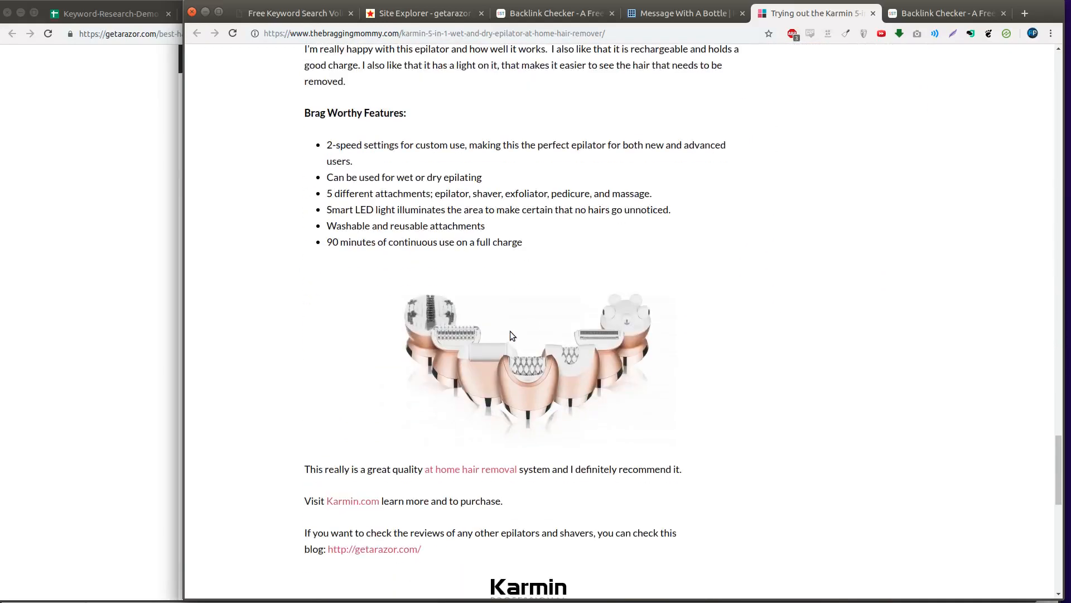
{"action": "scroll", "coordinate": [510, 335], "scroll_direction": "down", "scroll_amount": 4}
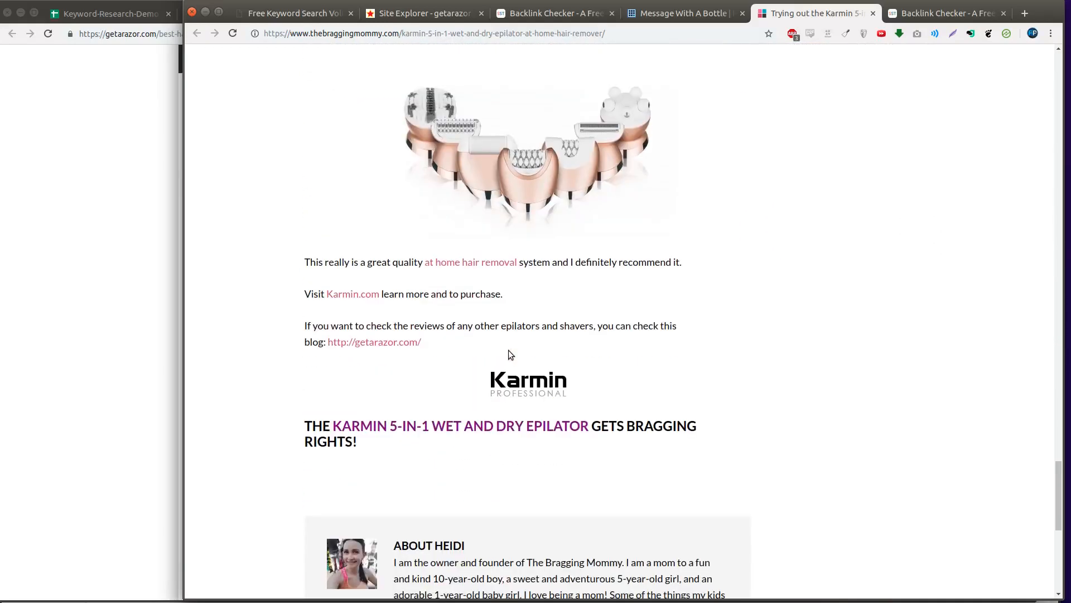
{"action": "triple_click", "coordinate": [432, 332]}
{"action": "left_click", "coordinate": [421, 311]}
{"action": "scroll", "coordinate": [421, 307], "scroll_direction": "down", "scroll_amount": 2}
{"action": "triple_click", "coordinate": [465, 253]}
{"action": "scroll", "coordinate": [459, 401], "scroll_direction": "up", "scroll_amount": 20}
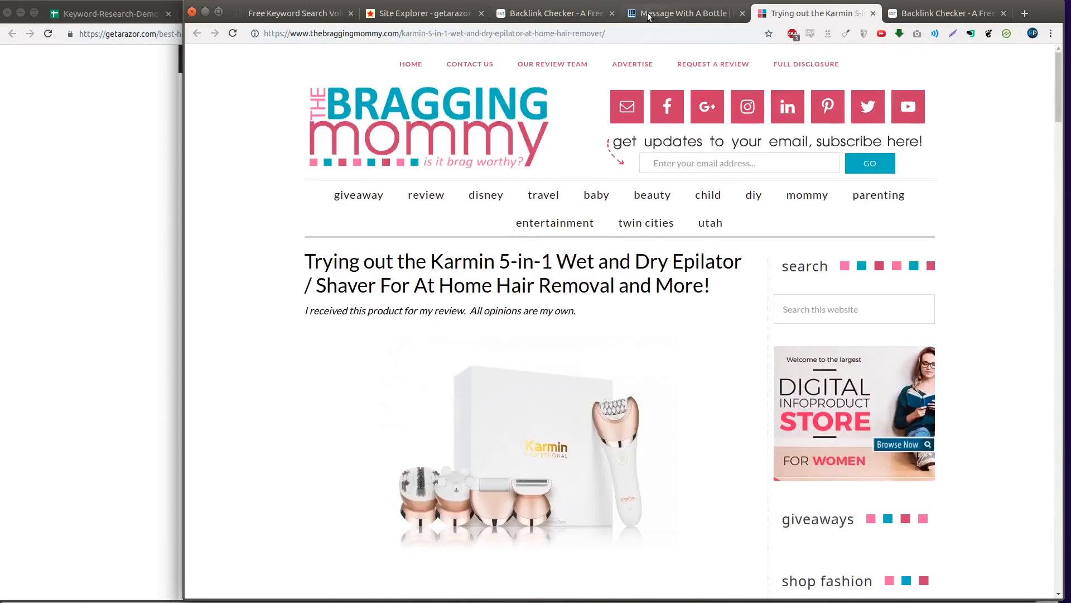
{"action": "left_click", "coordinate": [670, 14]}
{"action": "left_click", "coordinate": [558, 16]}
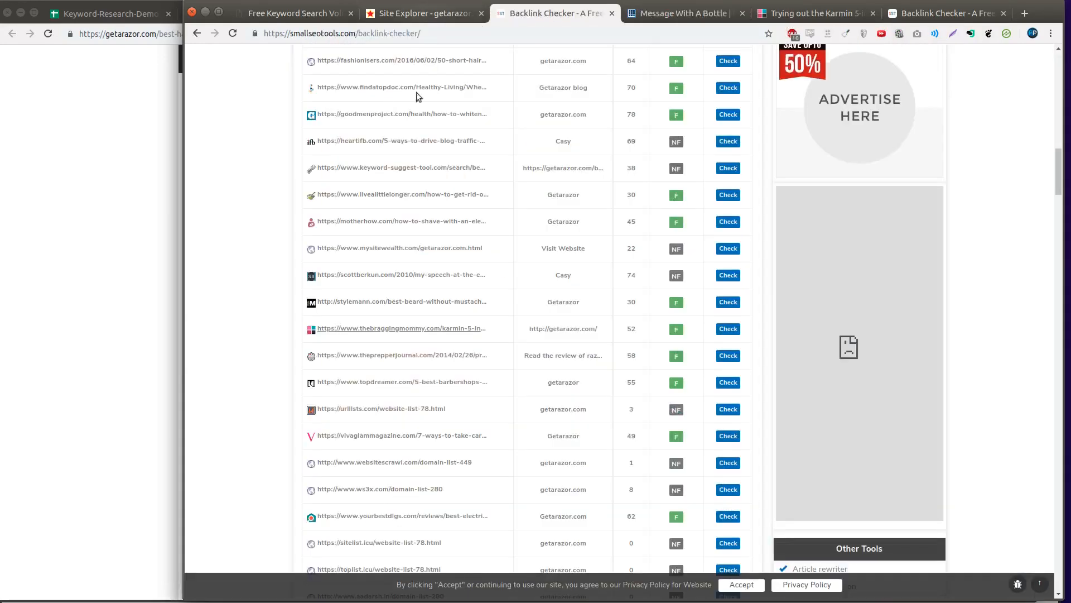
{"action": "scroll", "coordinate": [468, 223], "scroll_direction": "down", "scroll_amount": 7}
{"action": "scroll", "coordinate": [463, 279], "scroll_direction": "down", "scroll_amount": 4}
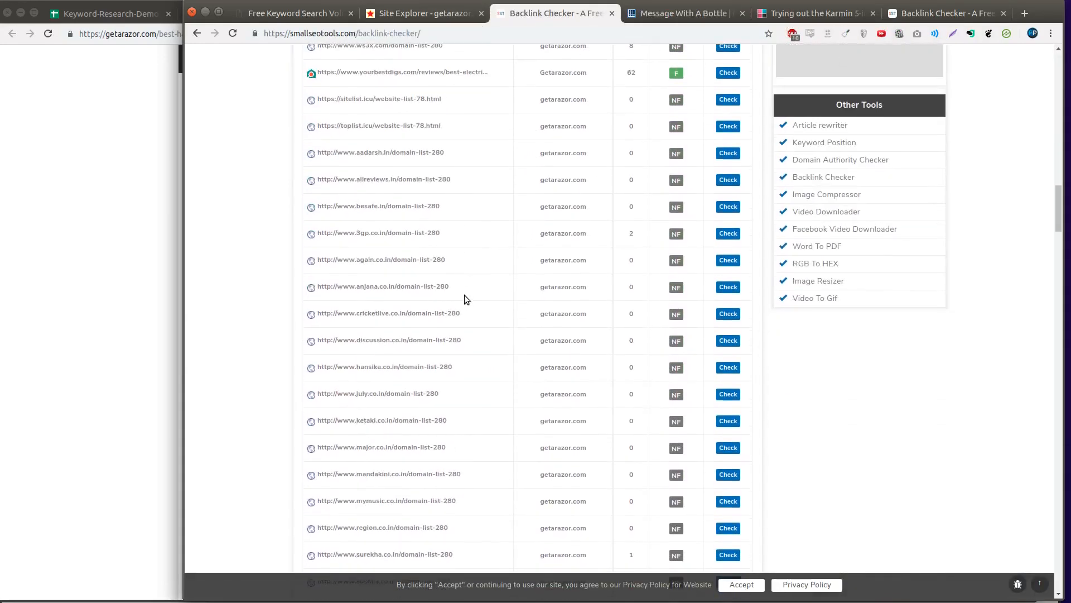
{"action": "scroll", "coordinate": [348, 424], "scroll_direction": "up", "scroll_amount": 20}
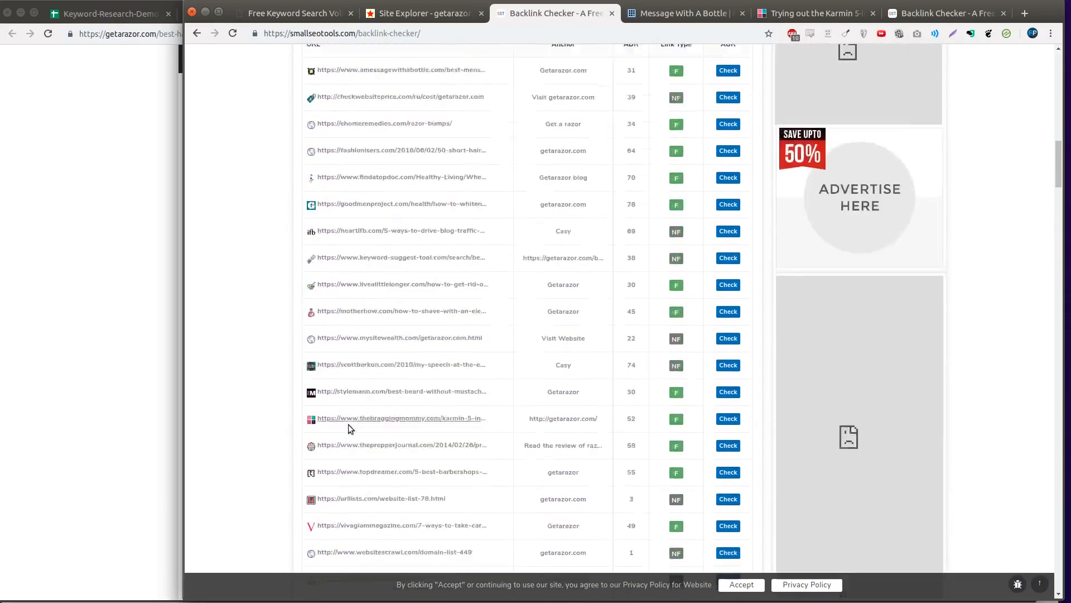
{"action": "scroll", "coordinate": [348, 427], "scroll_direction": "down", "scroll_amount": 5}
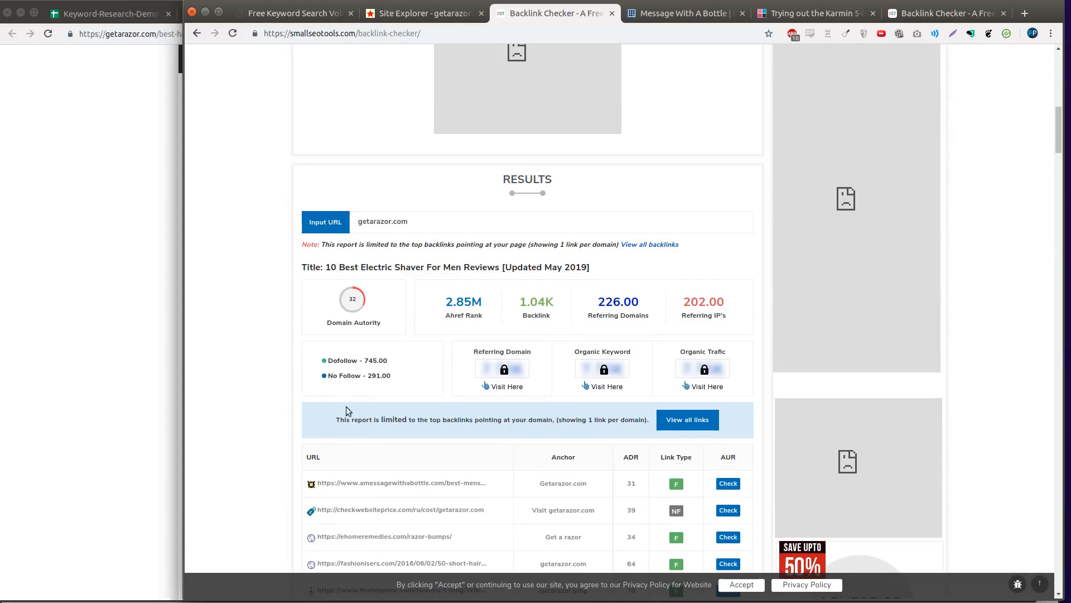
{"action": "scroll", "coordinate": [346, 391], "scroll_direction": "down", "scroll_amount": 10}
{"action": "scroll", "coordinate": [320, 406], "scroll_direction": "down", "scroll_amount": 15}
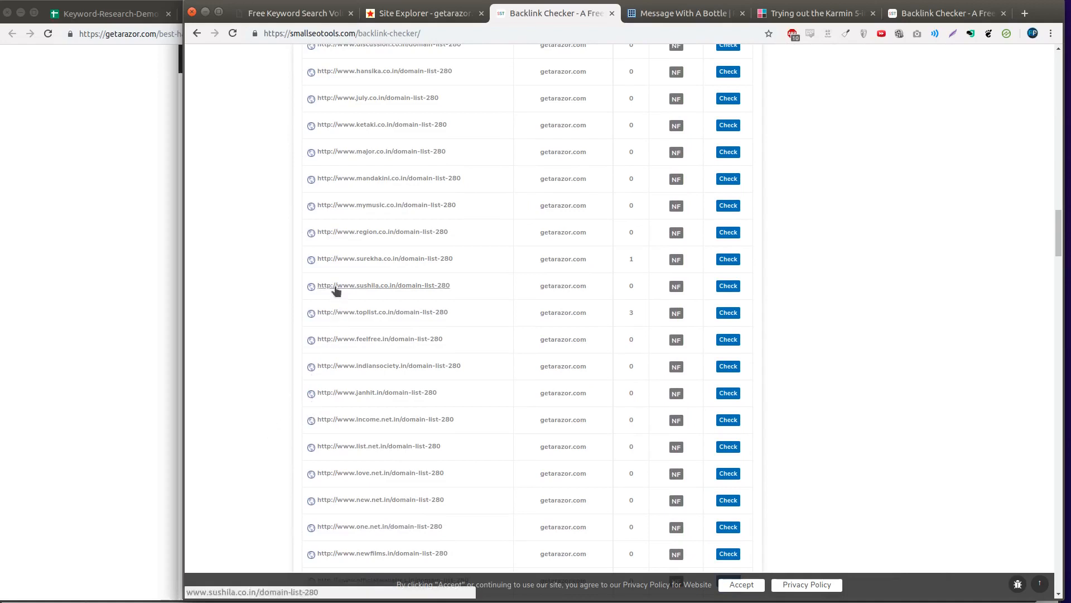
{"action": "scroll", "coordinate": [350, 317], "scroll_direction": "up", "scroll_amount": 20}
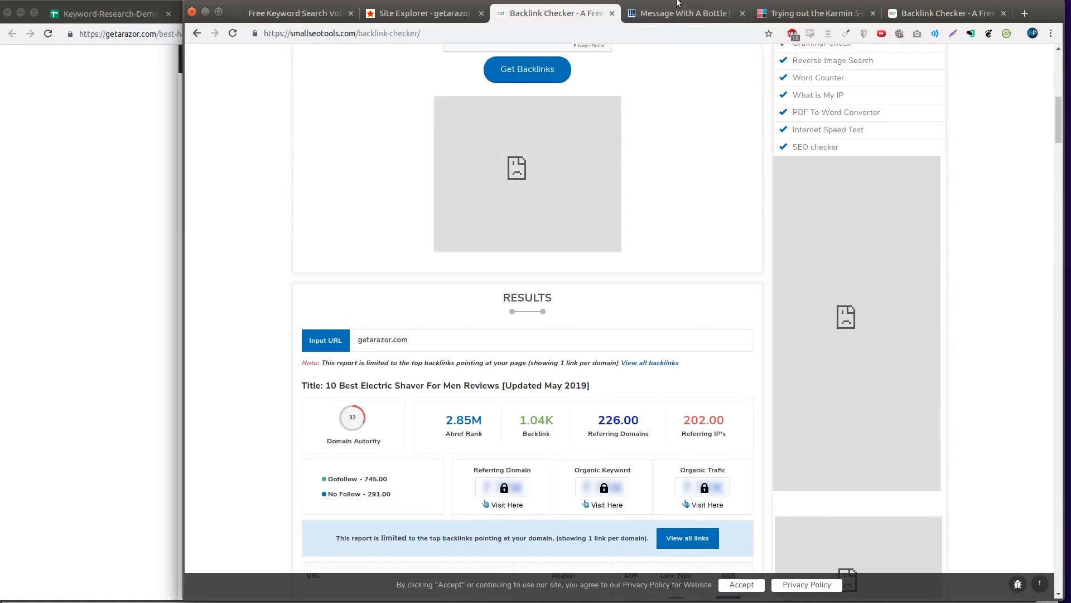
{"action": "scroll", "coordinate": [711, 400], "scroll_direction": "up", "scroll_amount": 15}
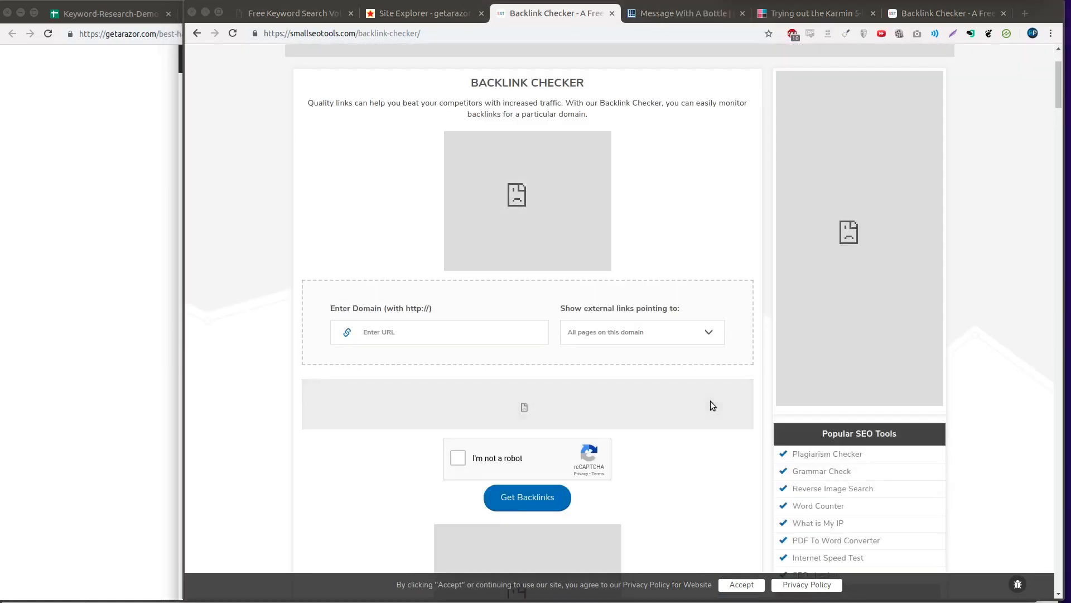
{"action": "scroll", "coordinate": [631, 453], "scroll_direction": "up", "scroll_amount": 2}
{"action": "left_click", "coordinate": [679, 258]}
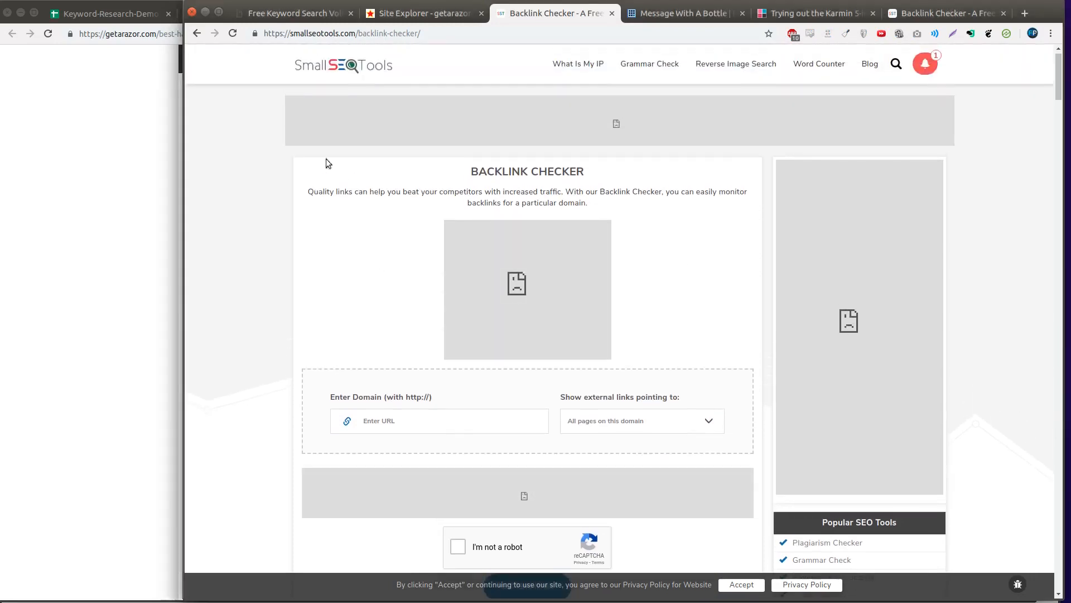
{"action": "left_click", "coordinate": [140, 270]}
{"action": "left_click", "coordinate": [268, 13]}
- Open the baldingbeards.com clippers article in its own tab and copy its web address
{"action": "scroll", "coordinate": [215, 214], "scroll_direction": "down", "scroll_amount": 7}
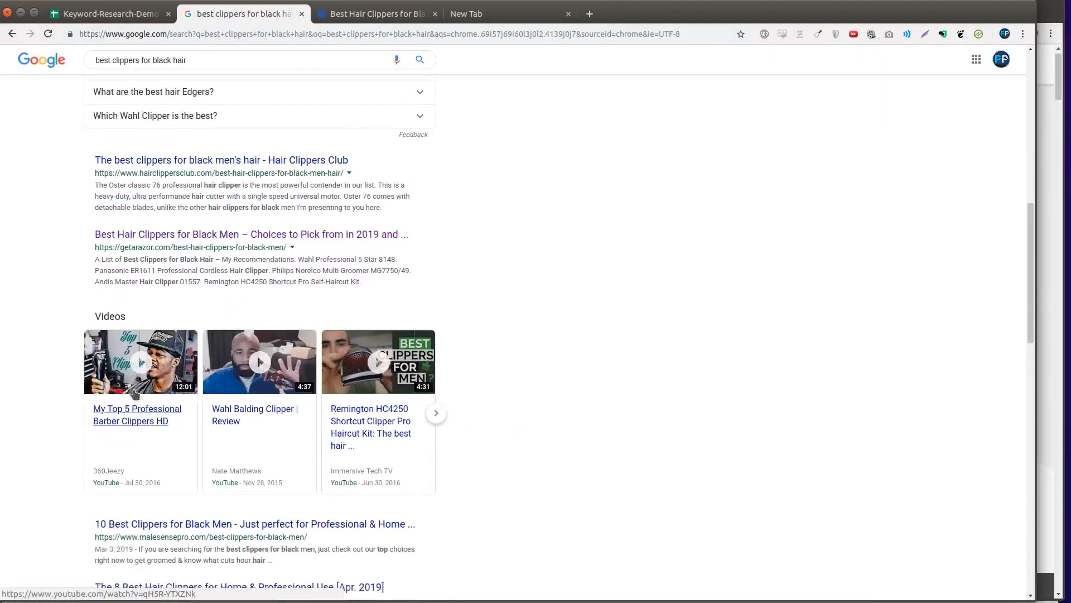
{"action": "scroll", "coordinate": [135, 394], "scroll_direction": "down", "scroll_amount": 4}
{"action": "middle_click", "coordinate": [240, 356]}
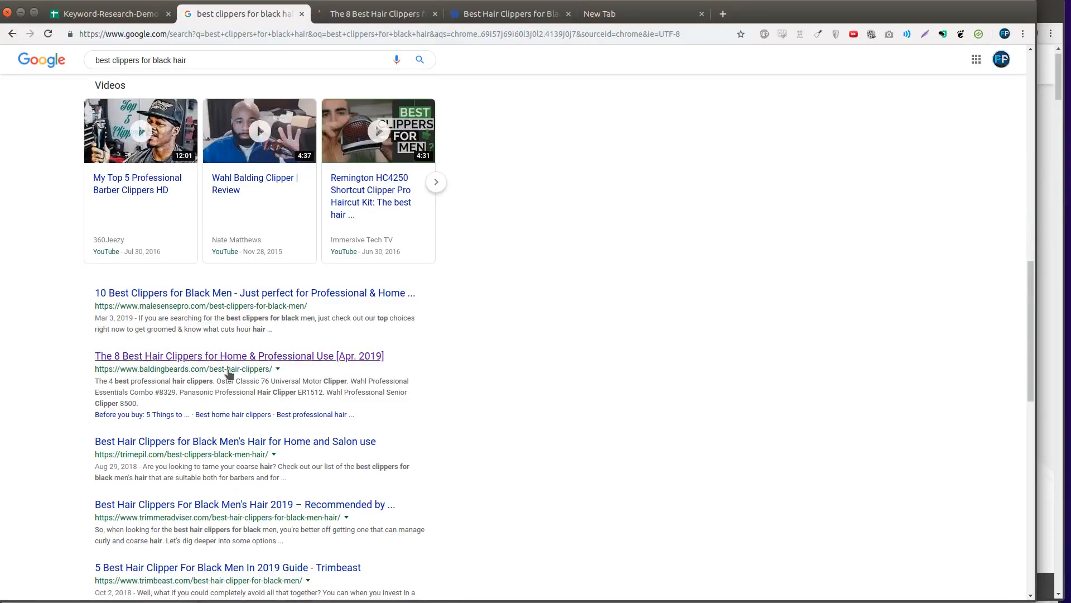
{"action": "left_click", "coordinate": [382, 19]}
{"action": "left_click", "coordinate": [380, 34]}
{"action": "key", "text": "BackSpace"}
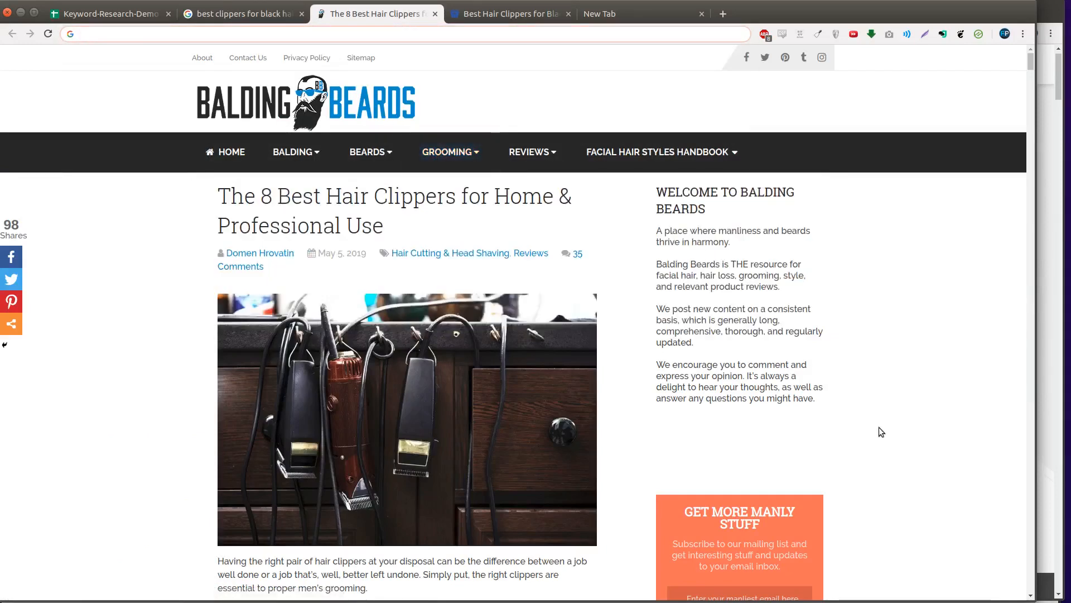
{"action": "left_click", "coordinate": [879, 427]}
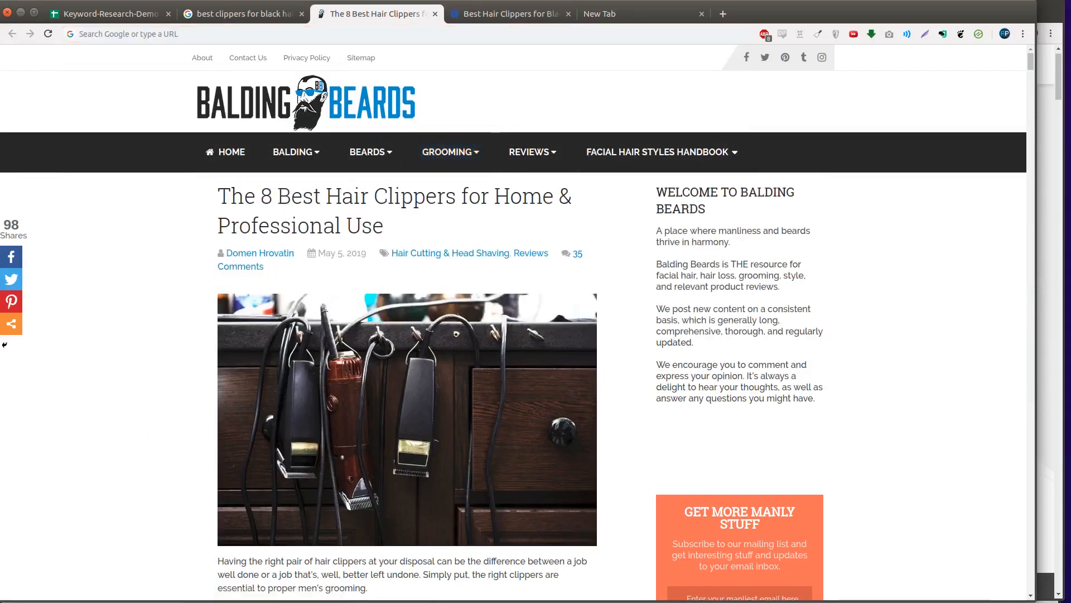
{"action": "left_click", "coordinate": [246, 13]}
- Check page 2 of the Google results, return to page 1, then bring up the backlink checker
{"action": "scroll", "coordinate": [302, 447], "scroll_direction": "down", "scroll_amount": 6}
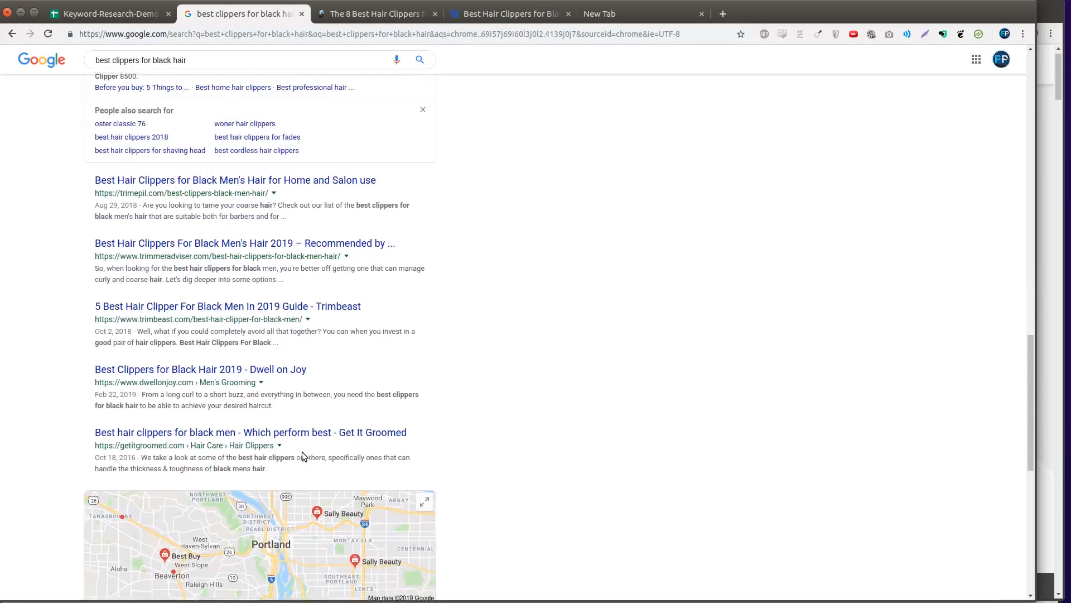
{"action": "scroll", "coordinate": [302, 451], "scroll_direction": "down", "scroll_amount": 9}
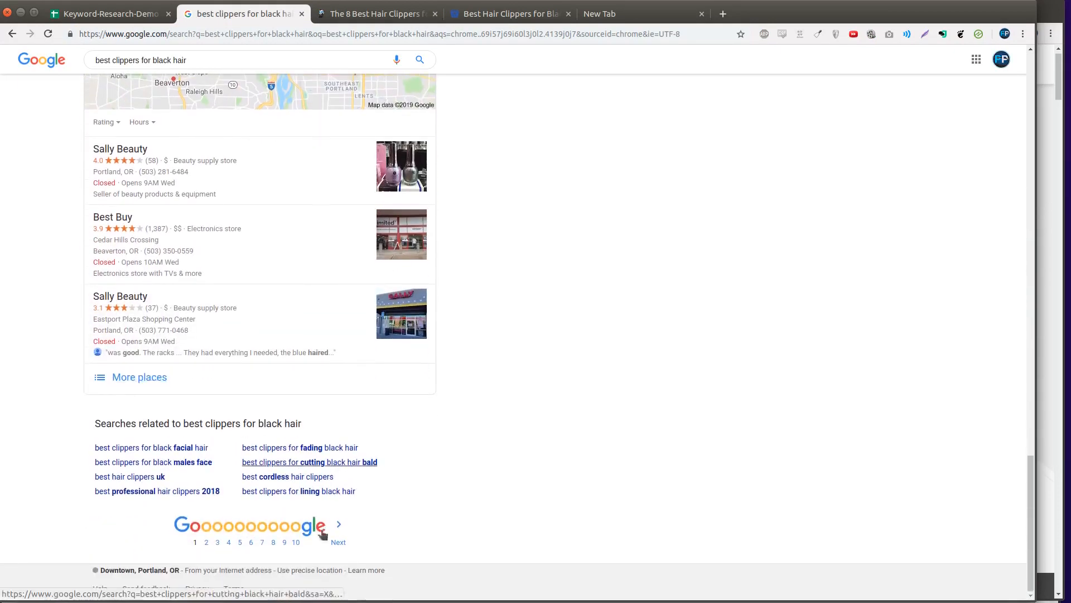
{"action": "left_click", "coordinate": [343, 535]}
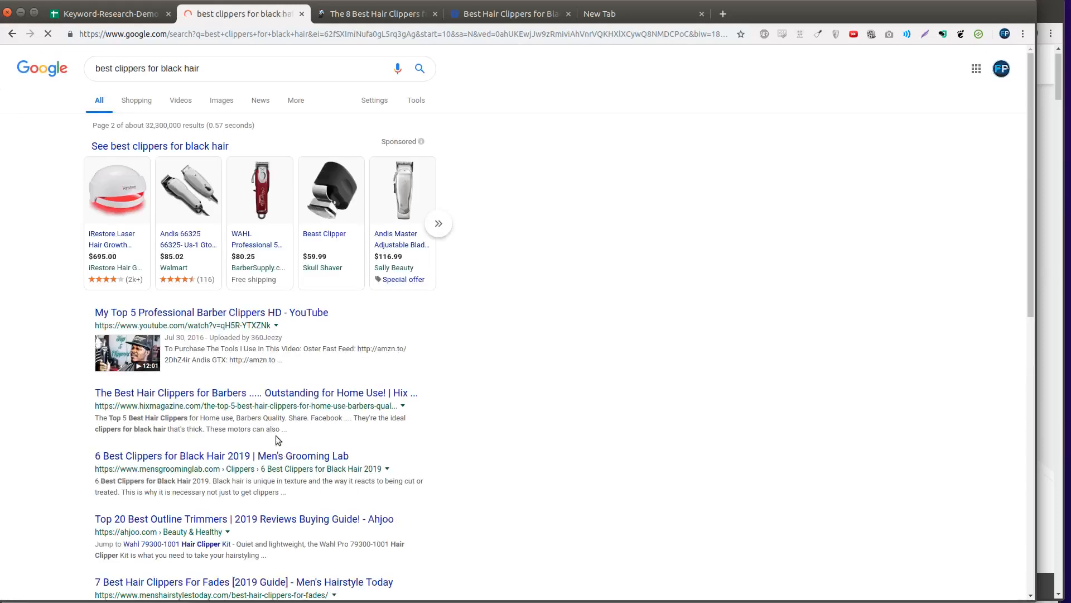
{"action": "scroll", "coordinate": [244, 420], "scroll_direction": "down", "scroll_amount": 3}
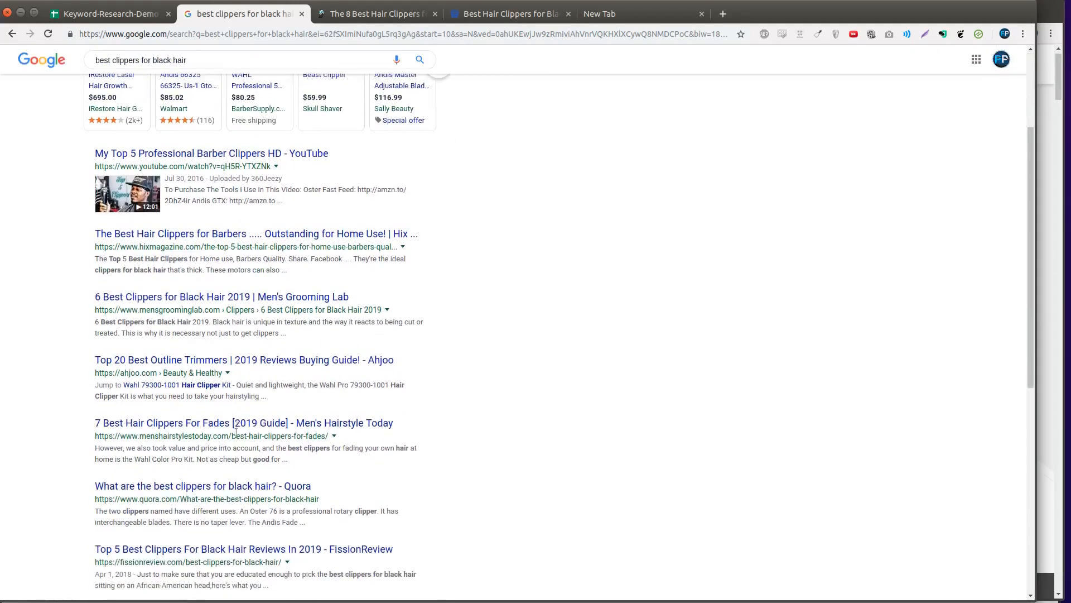
{"action": "scroll", "coordinate": [343, 569], "scroll_direction": "down", "scroll_amount": 6}
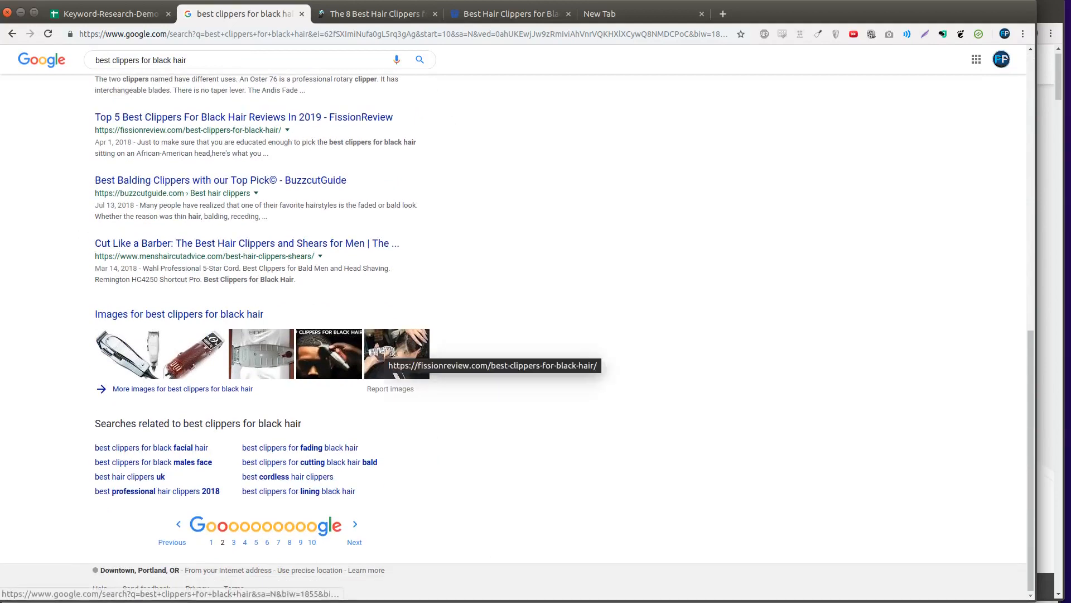
{"action": "left_click", "coordinate": [211, 533]}
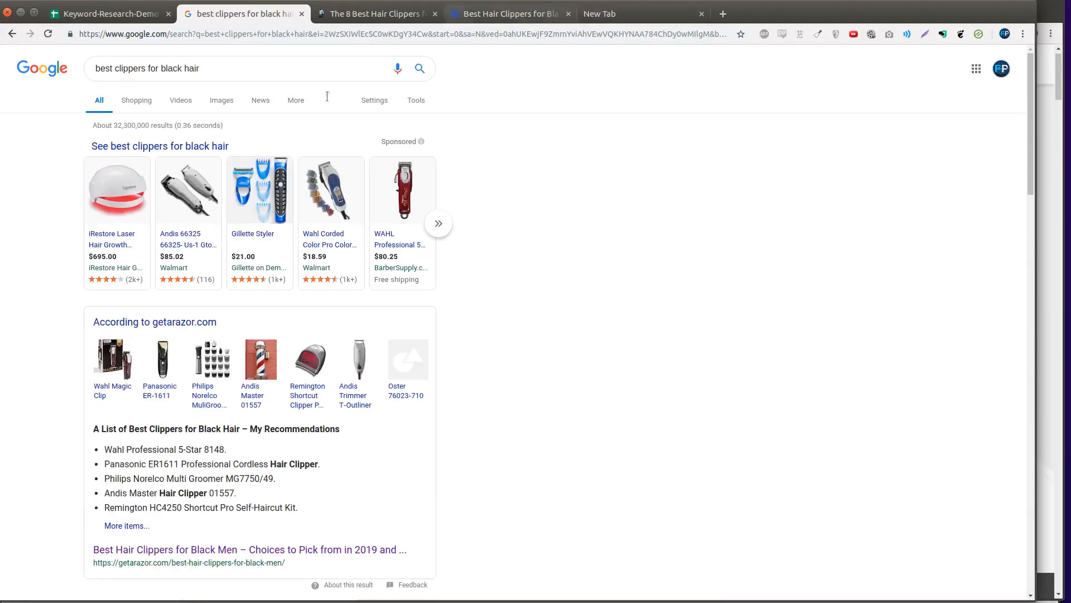
{"action": "left_click", "coordinate": [1047, 113]}
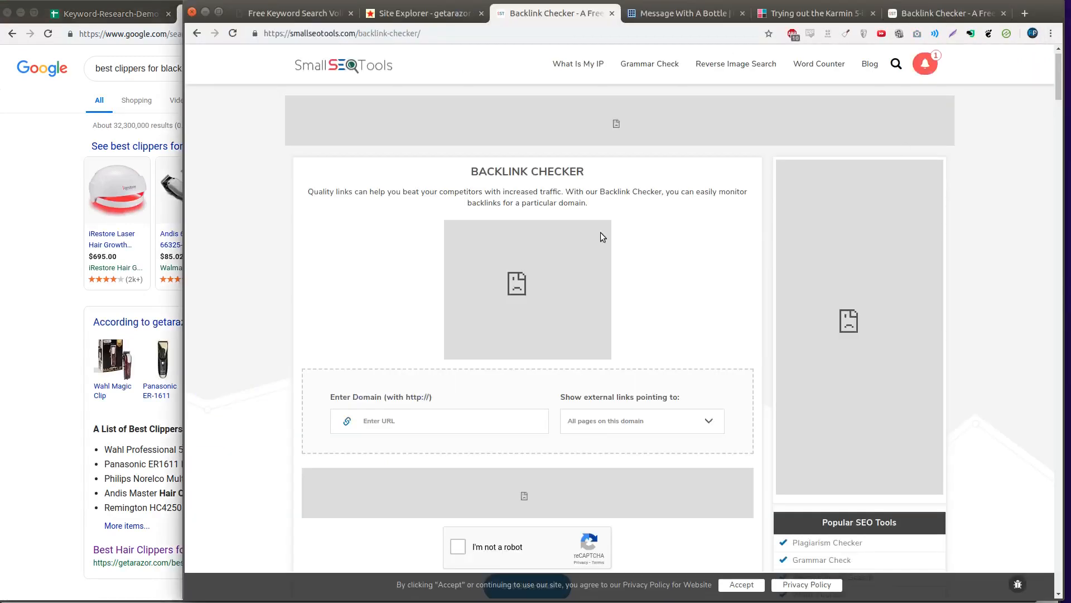
- Paste the Balding Beards article address as the domain and pass the not-a-robot check
{"action": "right_click", "coordinate": [395, 420]}
{"action": "left_click", "coordinate": [445, 484]}
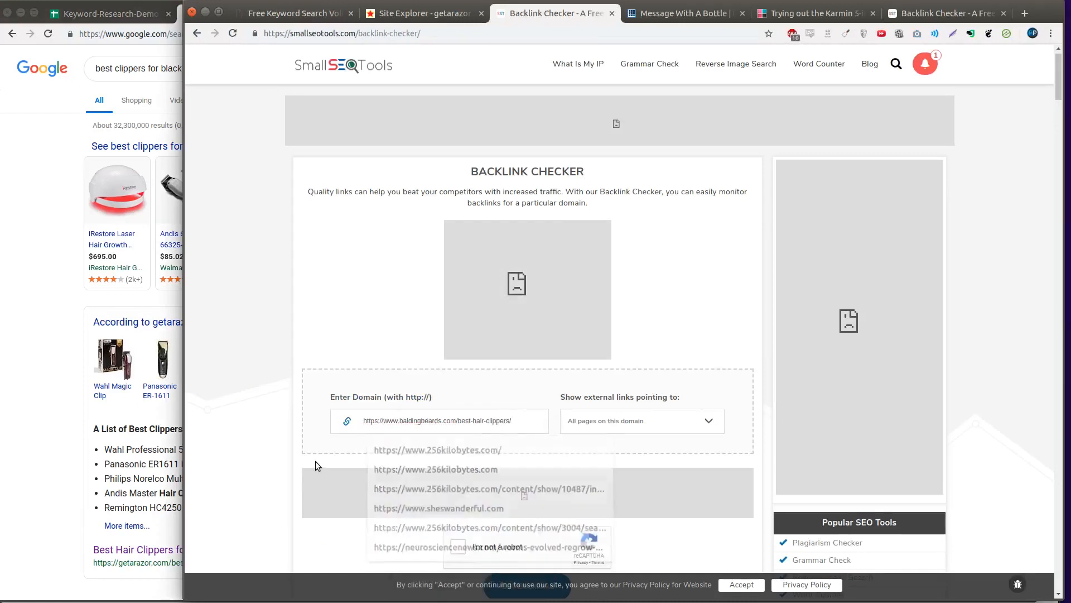
{"action": "left_click", "coordinate": [459, 547]}
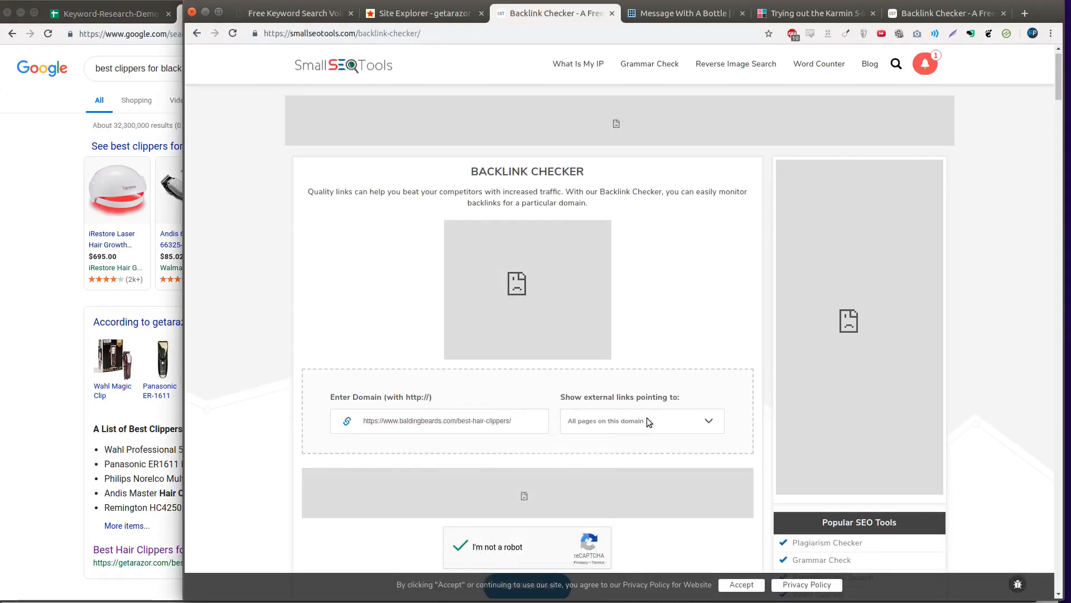
{"action": "scroll", "coordinate": [647, 420], "scroll_direction": "down", "scroll_amount": 4}
- Limit results to links pointing at this page and run the check: 46 backlinks, 23 domains
{"action": "left_click", "coordinate": [594, 308]}
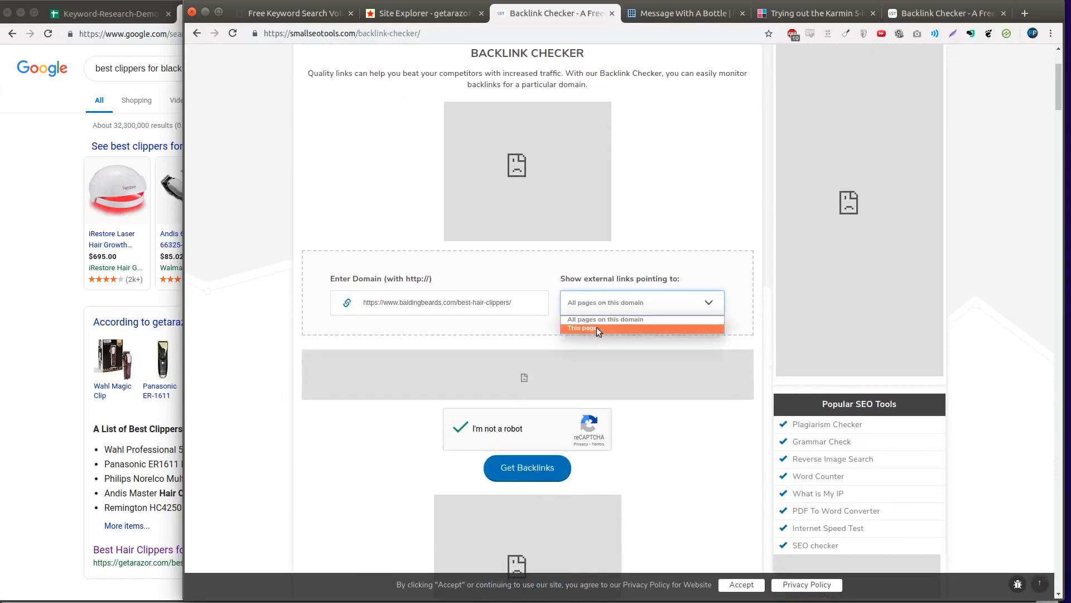
{"action": "left_click", "coordinate": [597, 327]}
{"action": "left_click", "coordinate": [519, 471]}
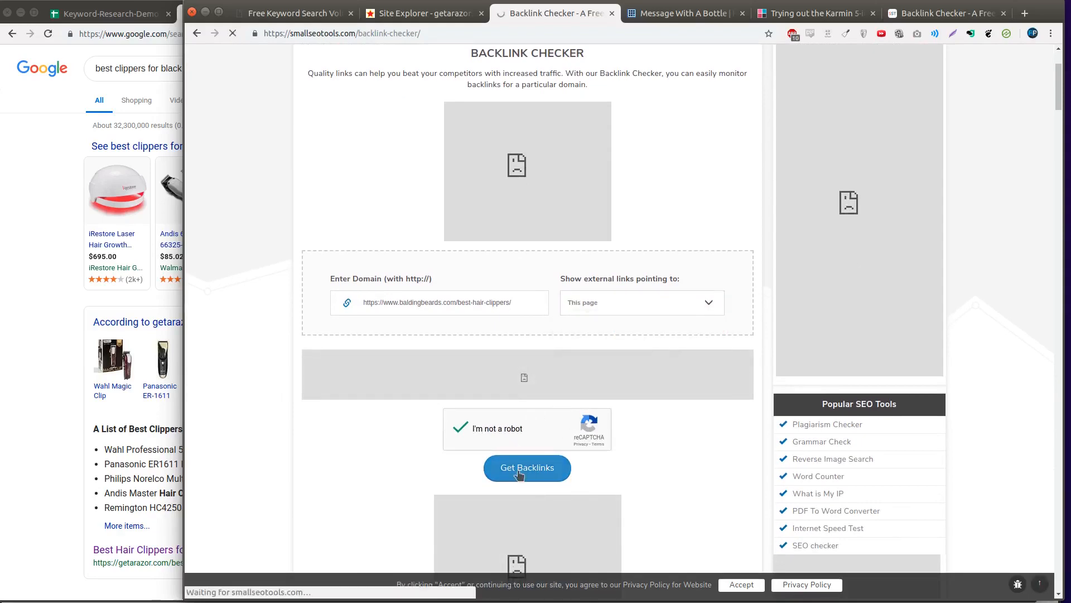
{"action": "scroll", "coordinate": [471, 485], "scroll_direction": "down", "scroll_amount": 20}
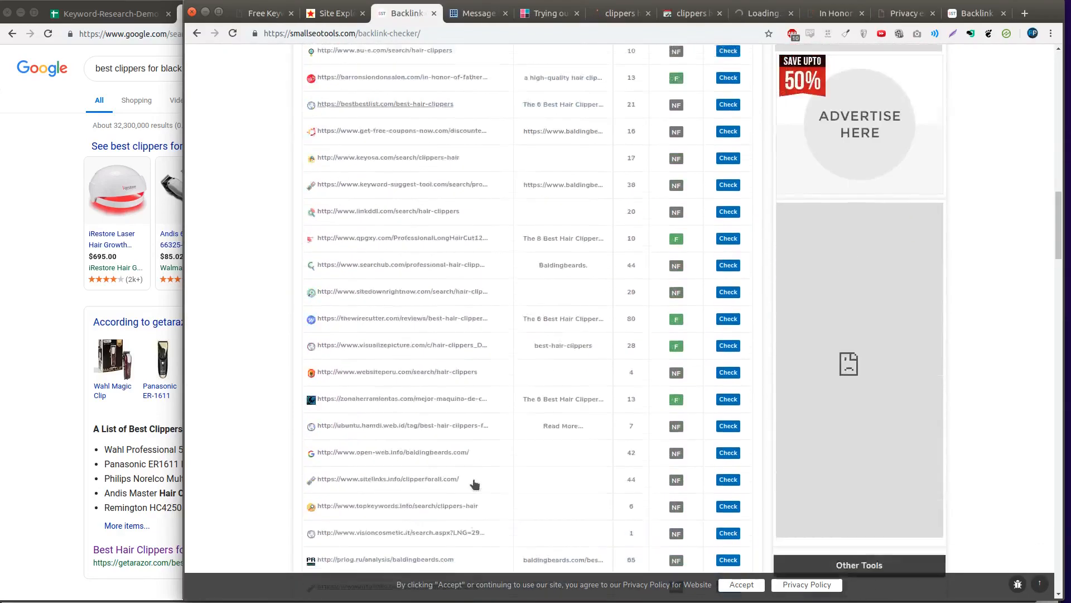
{"action": "scroll", "coordinate": [474, 483], "scroll_direction": "up", "scroll_amount": 20}
{"action": "scroll", "coordinate": [474, 461], "scroll_direction": "down", "scroll_amount": 5}
{"action": "scroll", "coordinate": [474, 461], "scroll_direction": "up", "scroll_amount": 7}
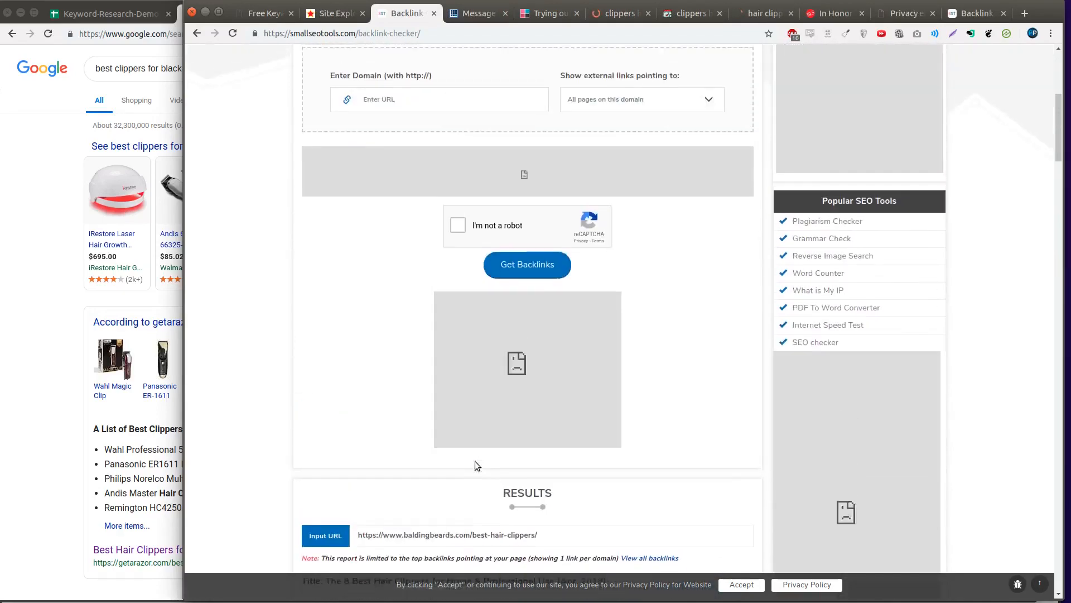
{"action": "scroll", "coordinate": [474, 461], "scroll_direction": "down", "scroll_amount": 6}
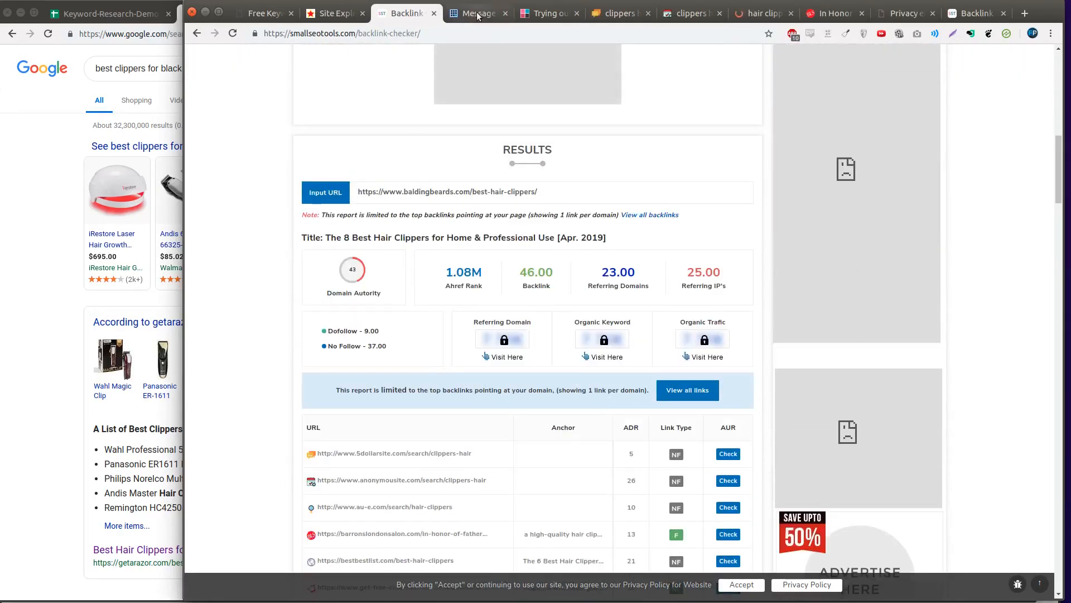
{"action": "left_click", "coordinate": [477, 13]}
- Close the Message With A Bottle, Bragging Mommy, 5dollarsite, anonymousite and au-e.com pages
{"action": "scroll", "coordinate": [477, 78], "scroll_direction": "up", "scroll_amount": 2}
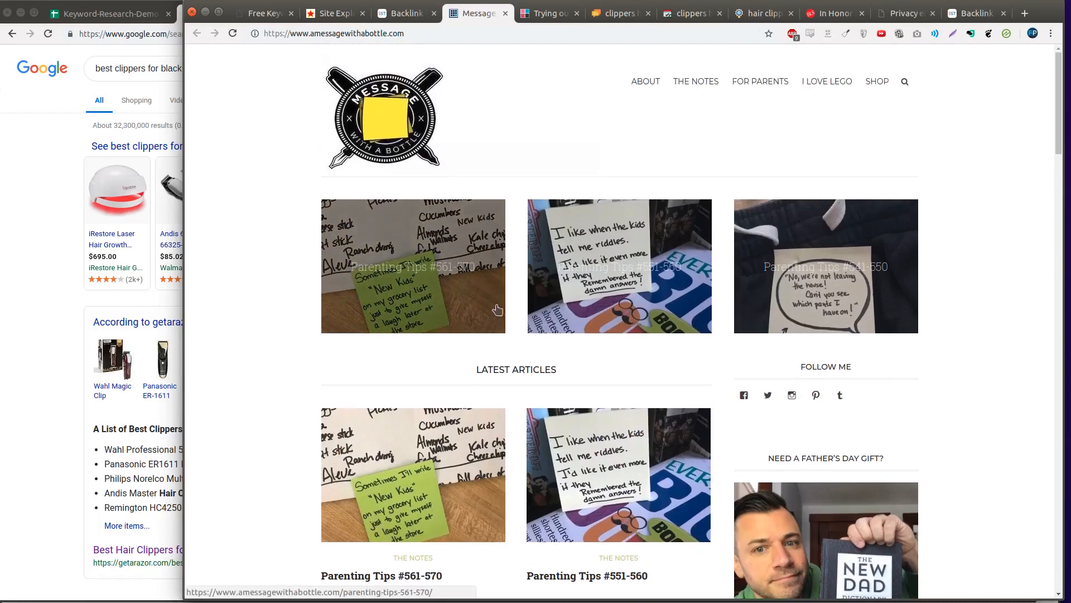
{"action": "left_click", "coordinate": [512, 14]}
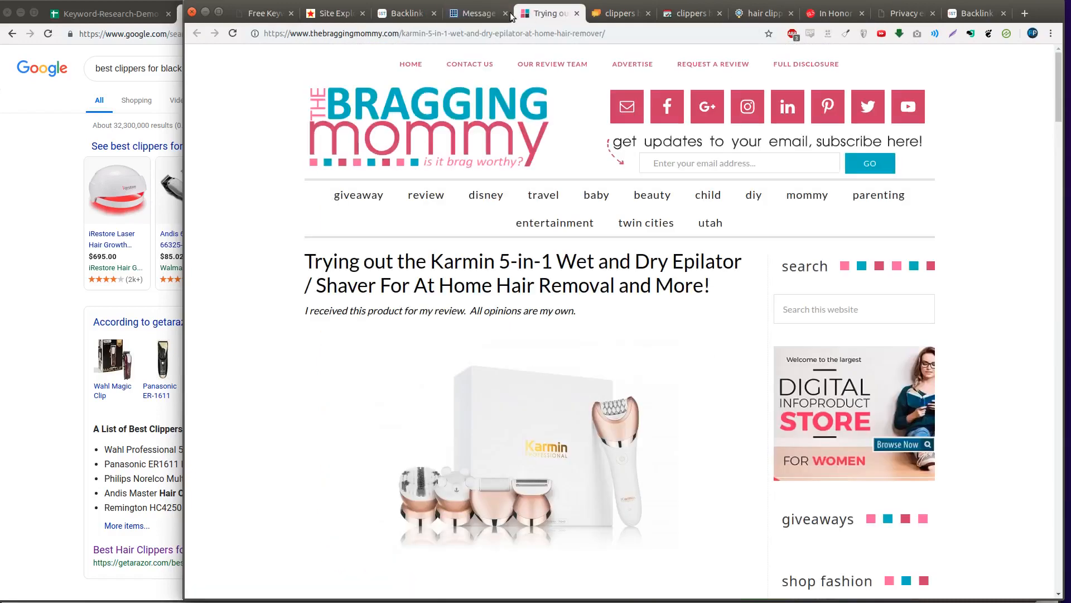
{"action": "left_click", "coordinate": [505, 13]}
{"action": "left_click", "coordinate": [506, 13]}
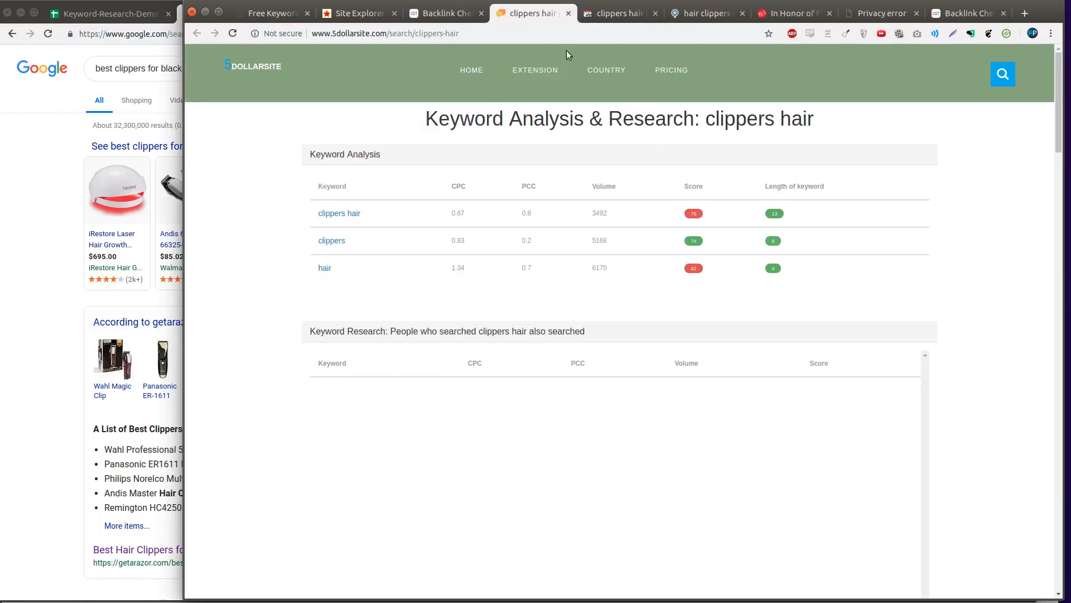
{"action": "left_click", "coordinate": [568, 14]}
{"action": "left_click", "coordinate": [568, 13]}
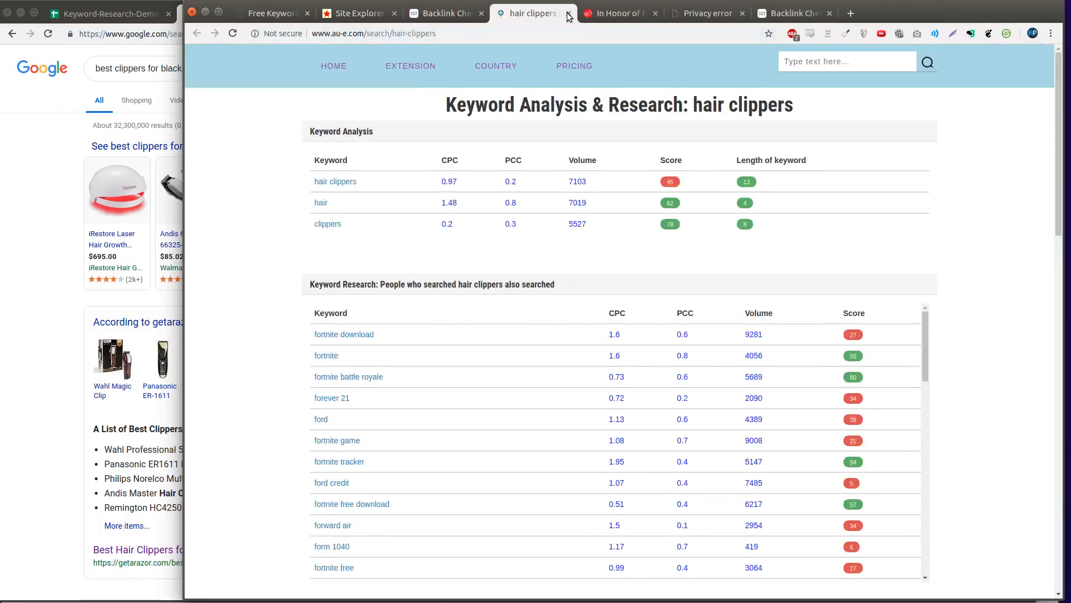
{"action": "left_click", "coordinate": [568, 13]}
- Verify the salon article's hair clipper link leads to Balding Beards, then close the Barron's London Salon pages
{"action": "scroll", "coordinate": [391, 279], "scroll_direction": "down", "scroll_amount": 4}
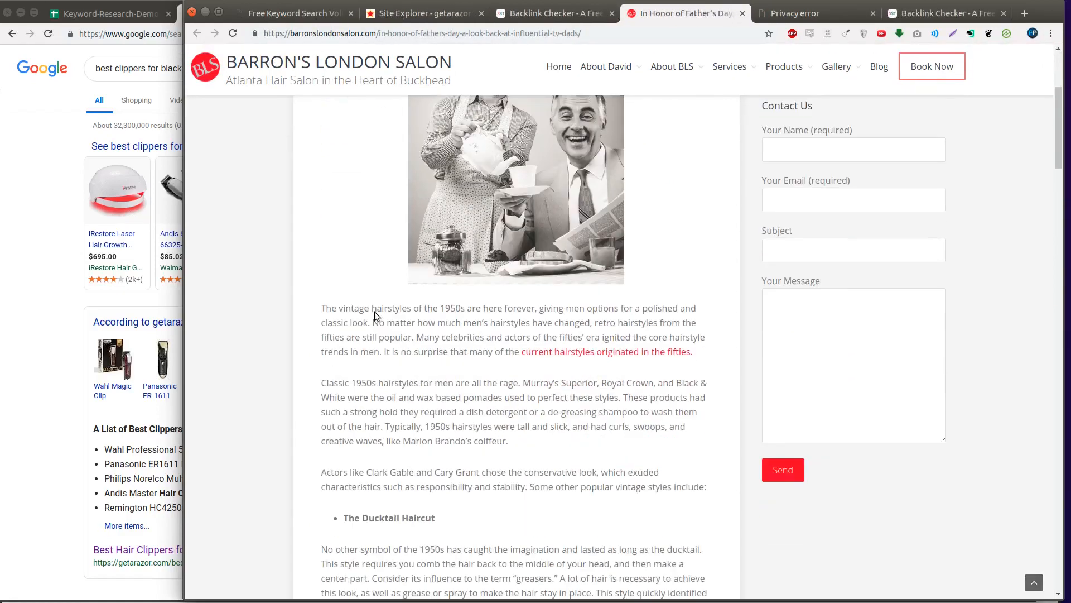
{"action": "scroll", "coordinate": [380, 318], "scroll_direction": "down", "scroll_amount": 3}
{"action": "scroll", "coordinate": [385, 327], "scroll_direction": "down", "scroll_amount": 10}
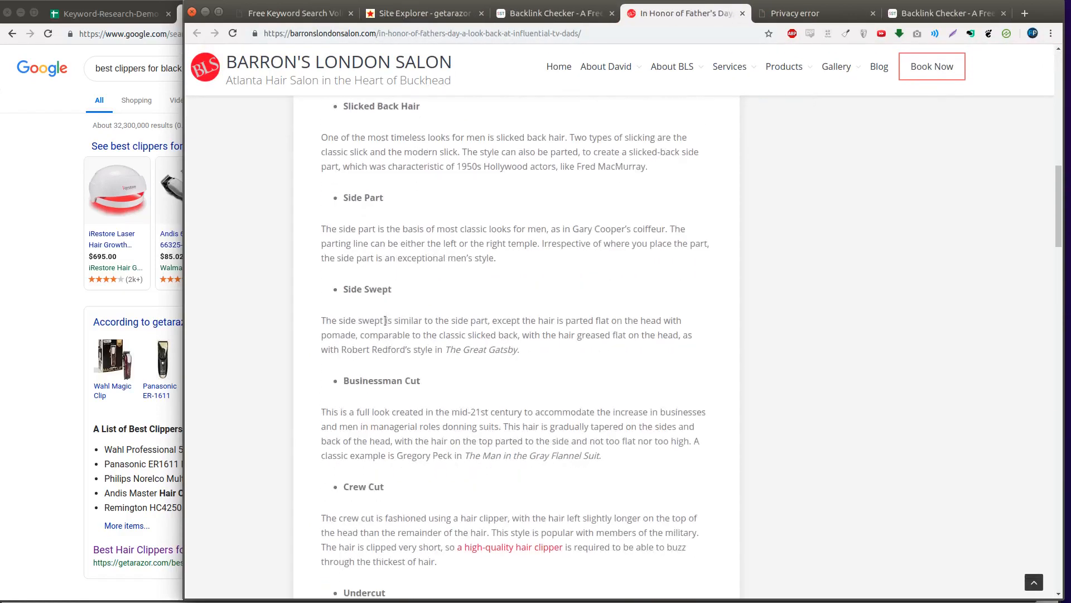
{"action": "middle_click", "coordinate": [513, 373]}
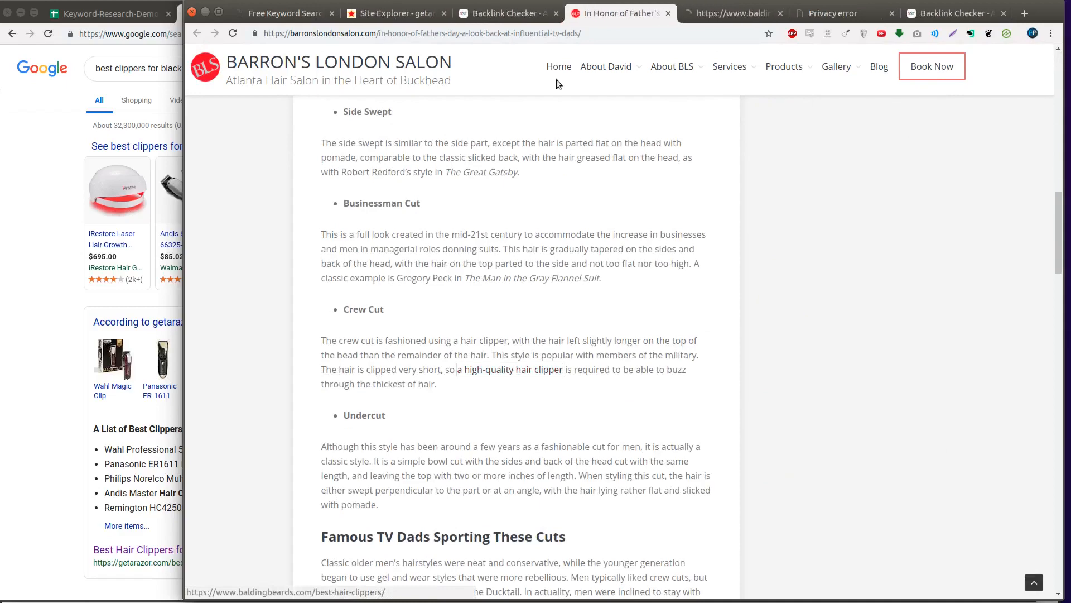
{"action": "left_click", "coordinate": [711, 14]}
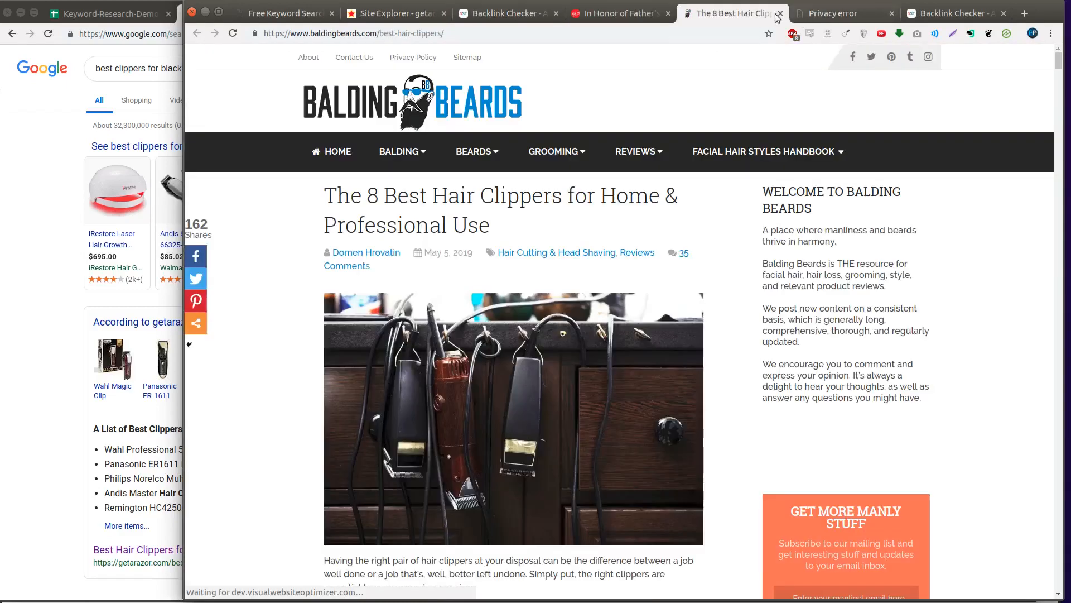
{"action": "left_click", "coordinate": [780, 14]}
{"action": "scroll", "coordinate": [466, 536], "scroll_direction": "down", "scroll_amount": 17}
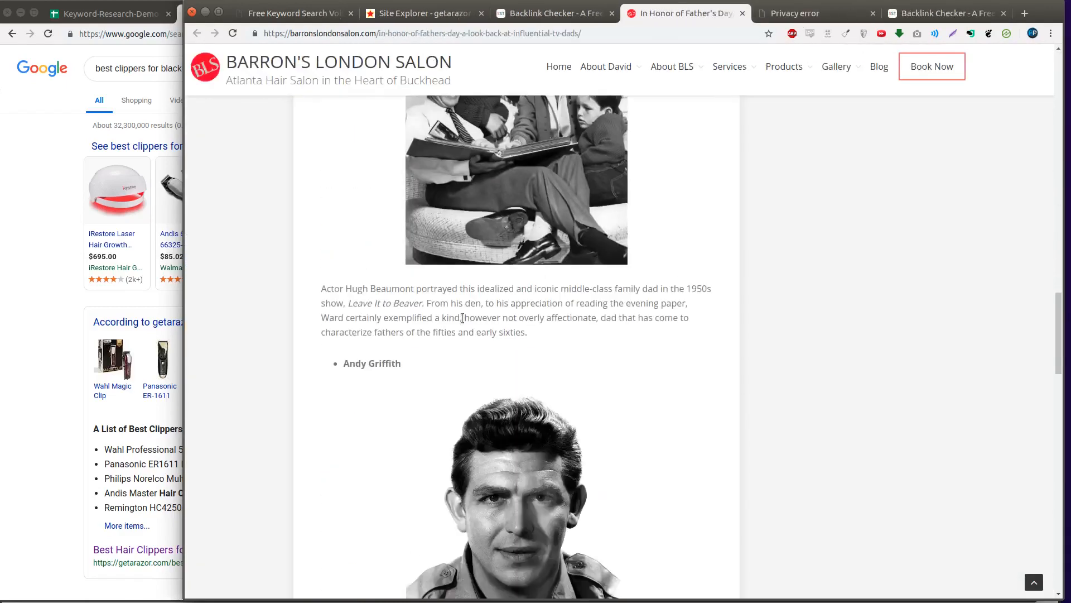
{"action": "scroll", "coordinate": [452, 332], "scroll_direction": "down", "scroll_amount": 15}
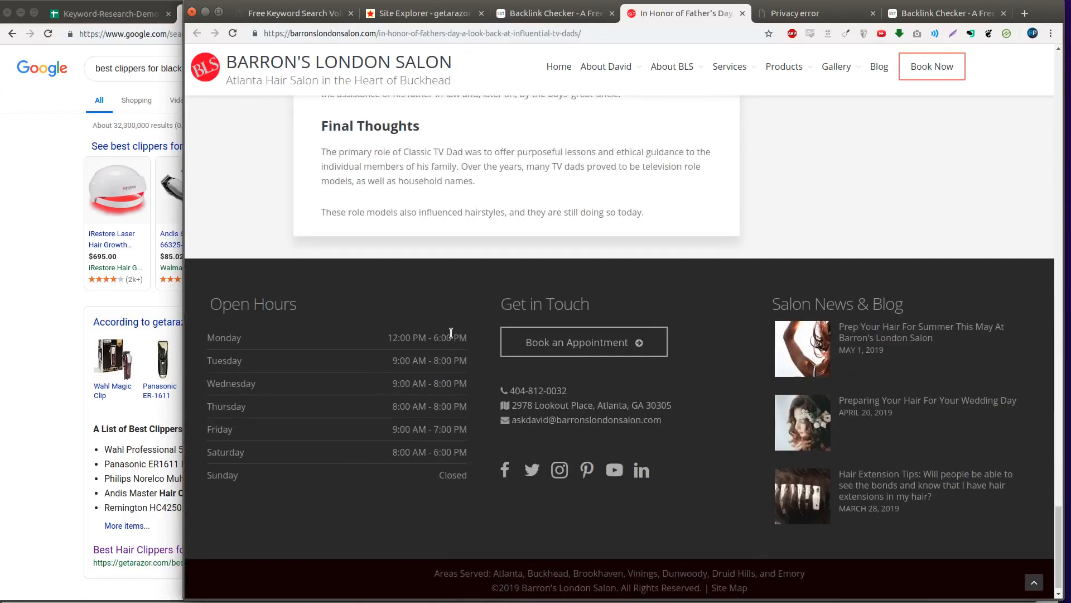
{"action": "scroll", "coordinate": [453, 363], "scroll_direction": "up", "scroll_amount": 20}
{"action": "scroll", "coordinate": [454, 395], "scroll_direction": "up", "scroll_amount": 15}
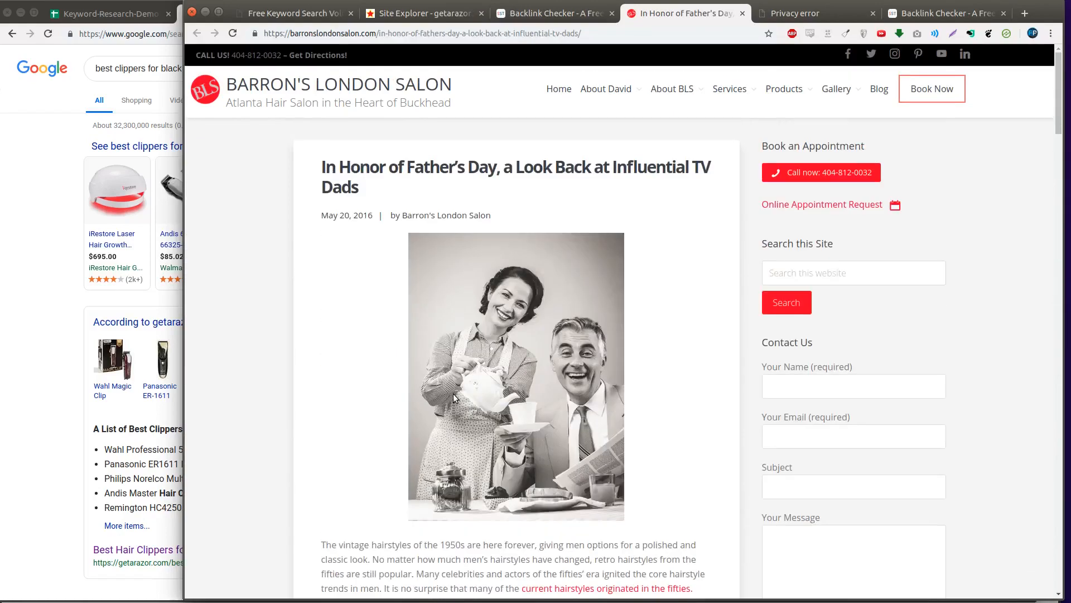
{"action": "left_click", "coordinate": [300, 94]}
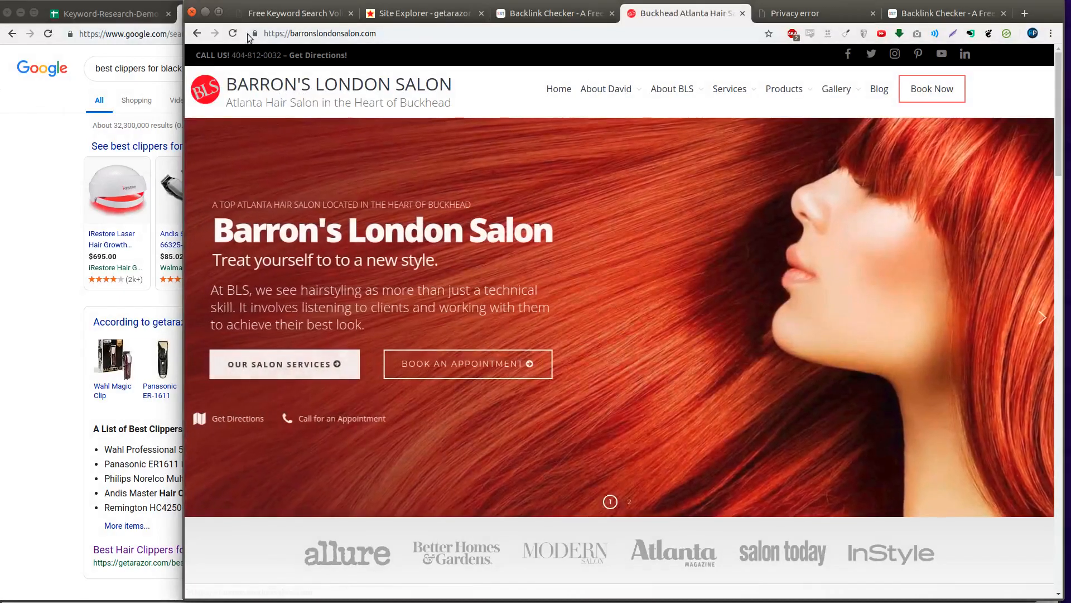
{"action": "left_click", "coordinate": [198, 34]}
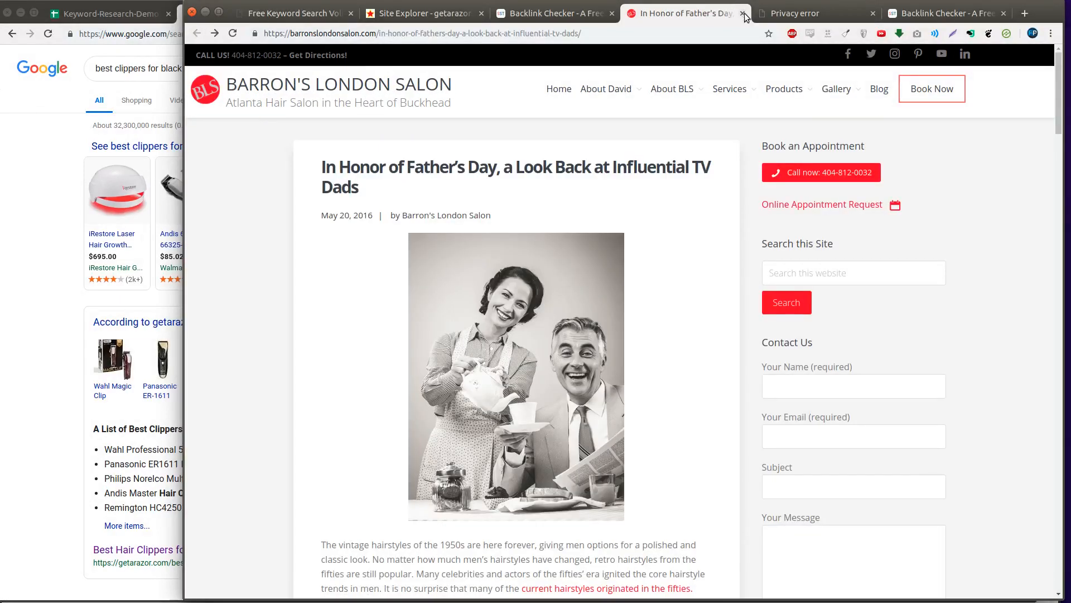
{"action": "left_click", "coordinate": [742, 13]}
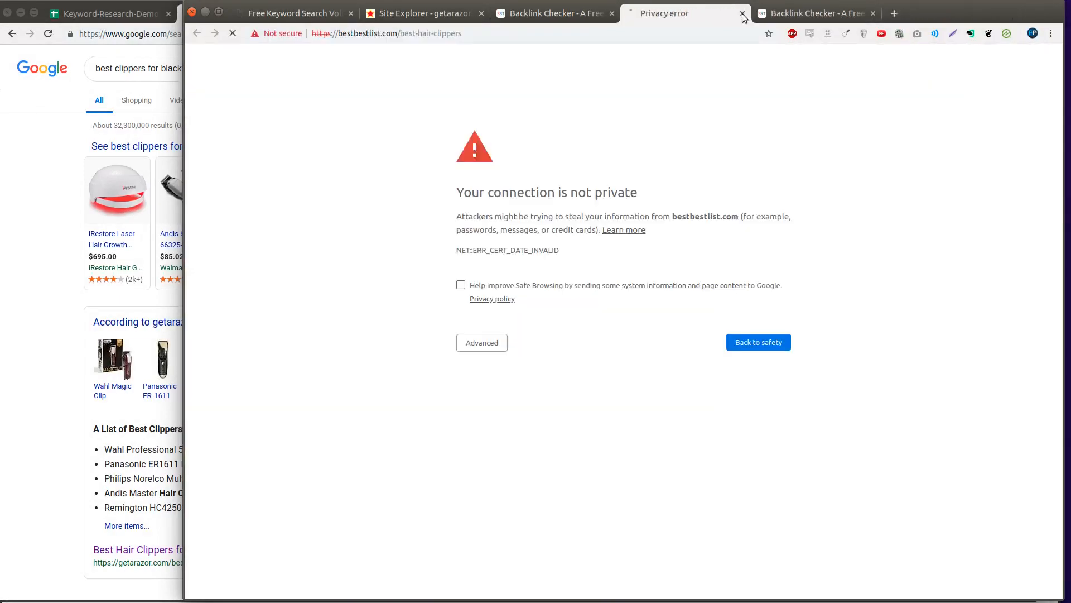
- Bypass the certificate warning, review bestbestlist.com's hair clippers list, then close it
{"action": "left_click", "coordinate": [488, 344]}
{"action": "left_click", "coordinate": [517, 440]}
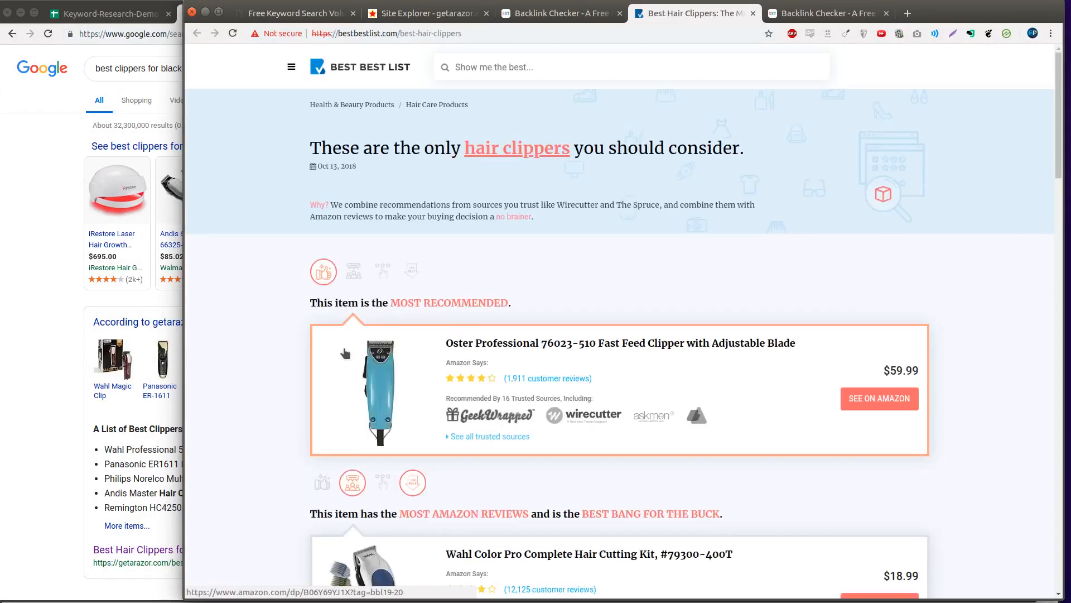
{"action": "scroll", "coordinate": [331, 346], "scroll_direction": "down", "scroll_amount": 5}
{"action": "scroll", "coordinate": [329, 345], "scroll_direction": "down", "scroll_amount": 15}
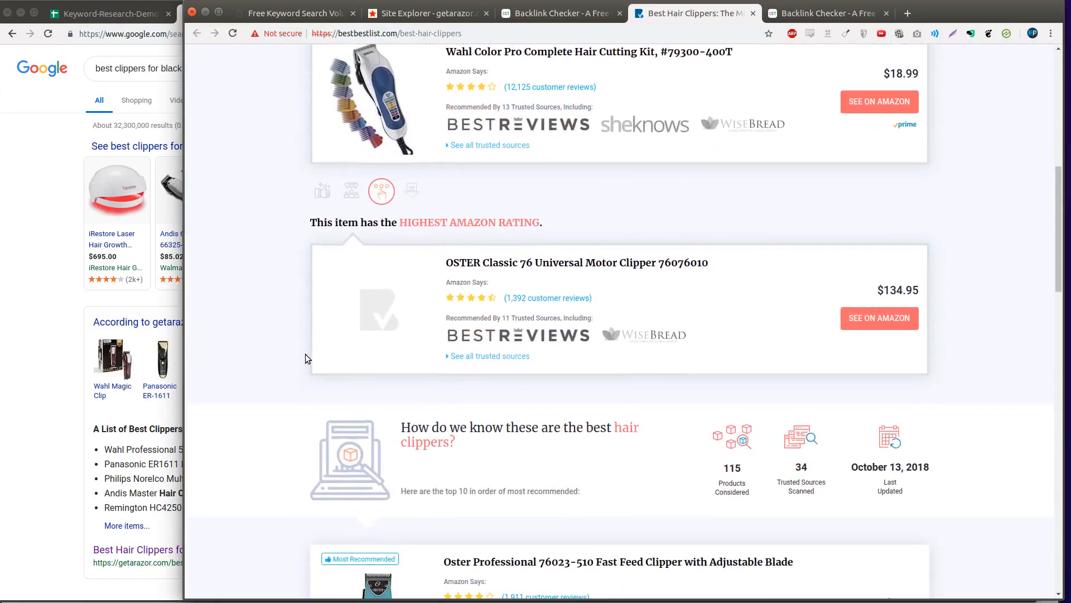
{"action": "scroll", "coordinate": [281, 393], "scroll_direction": "down", "scroll_amount": 4}
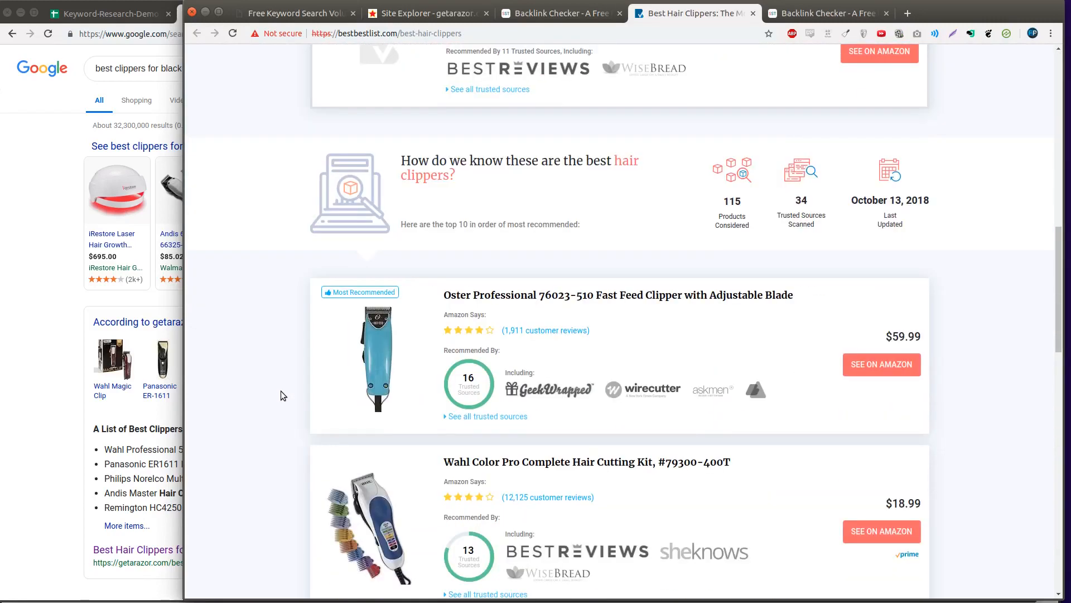
{"action": "scroll", "coordinate": [281, 389], "scroll_direction": "down", "scroll_amount": 20}
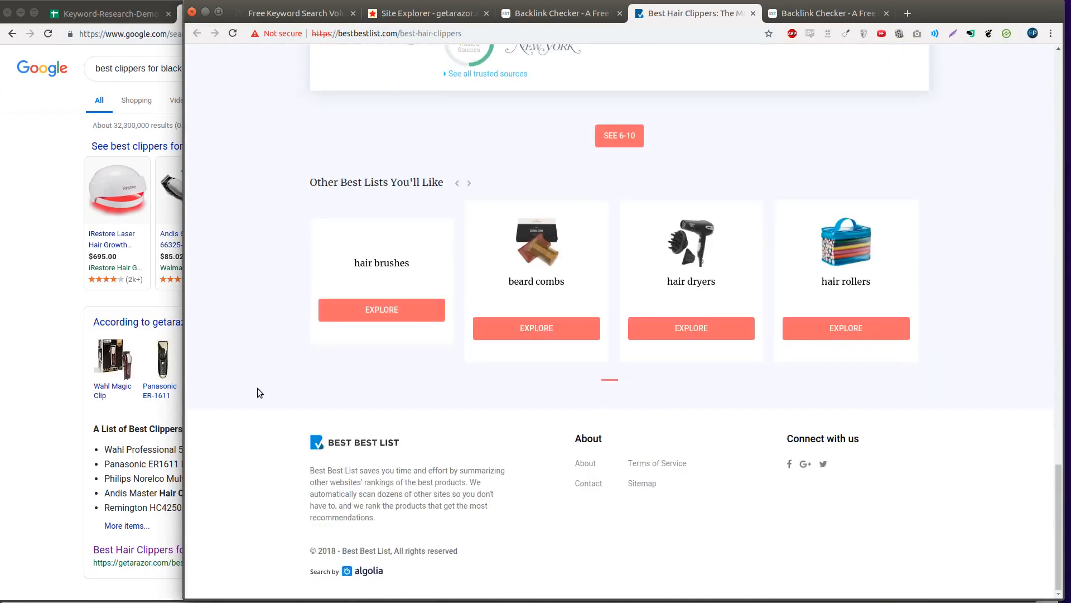
{"action": "scroll", "coordinate": [261, 388], "scroll_direction": "up", "scroll_amount": 20}
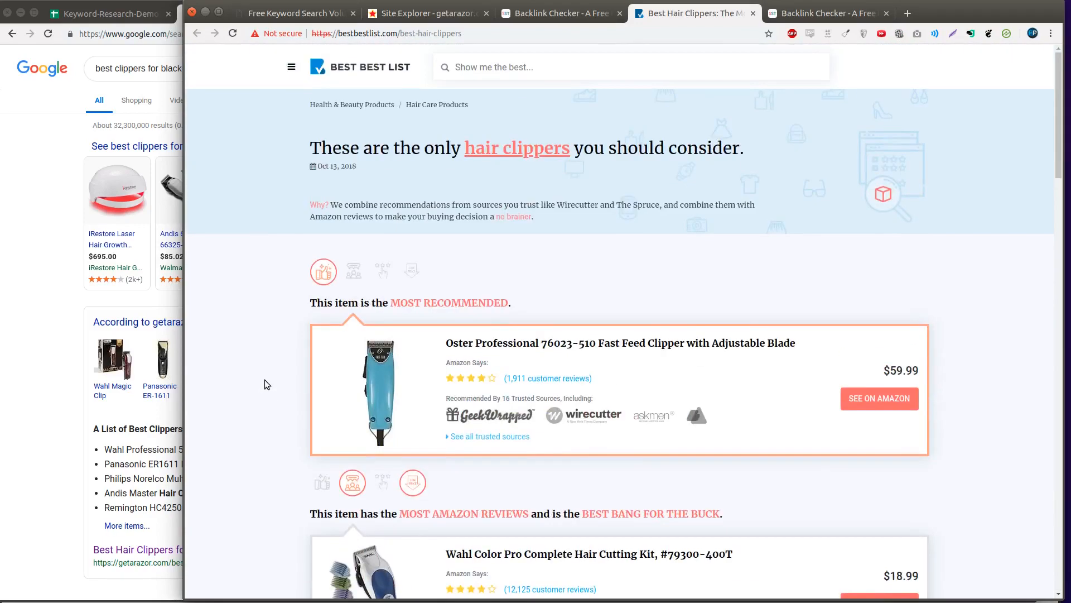
{"action": "left_click", "coordinate": [754, 13]}
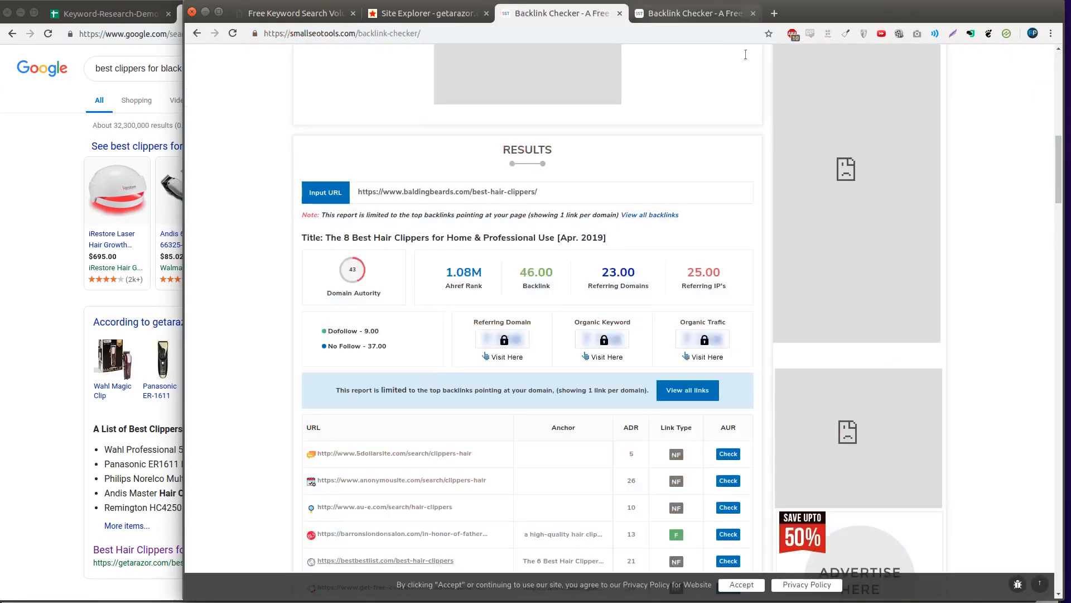
- Move the baldingbeards backlink results tab to the end and scroll through its linking URLs
{"action": "left_click", "coordinate": [713, 13]}
{"action": "left_click_drag", "start_coordinate": [609, 14], "coordinate": [687, 165]}
{"action": "scroll", "coordinate": [686, 165], "scroll_direction": "down", "scroll_amount": 10}
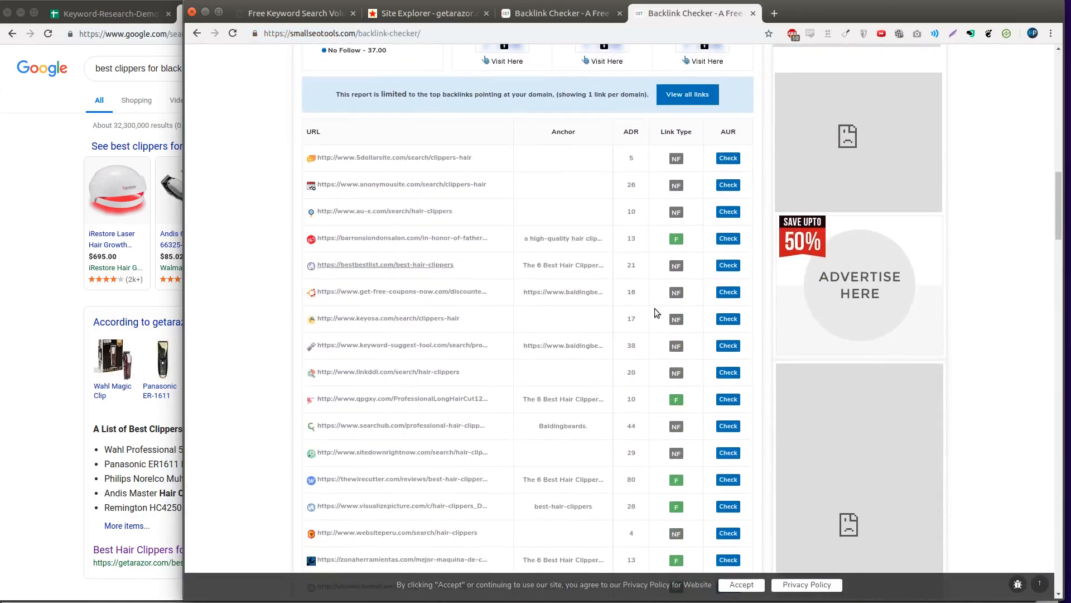
{"action": "scroll", "coordinate": [612, 274], "scroll_direction": "down", "scroll_amount": 5}
{"action": "scroll", "coordinate": [597, 300], "scroll_direction": "up", "scroll_amount": 15}
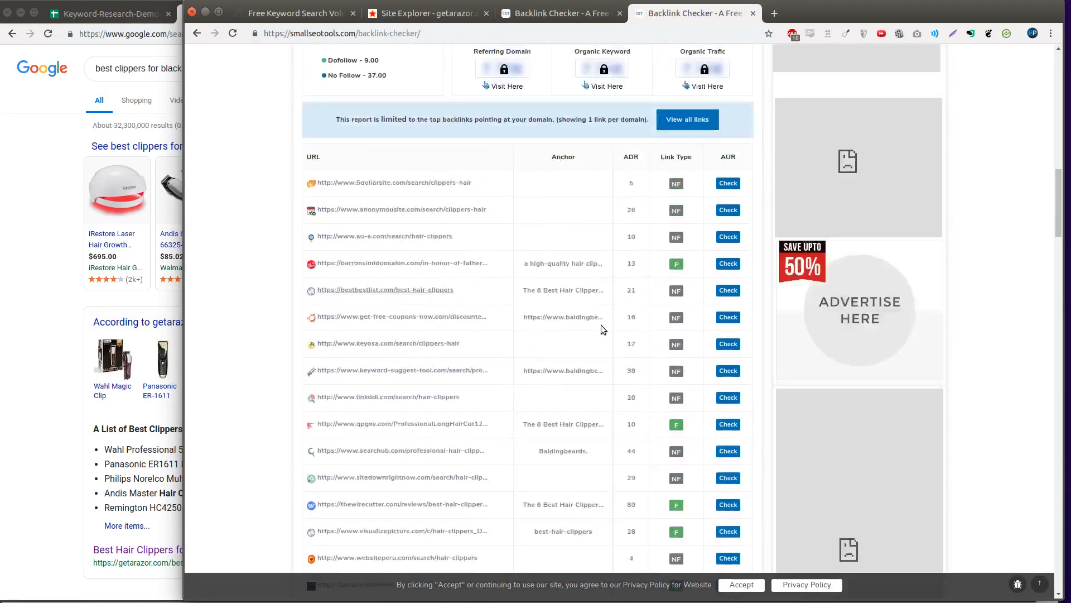
{"action": "scroll", "coordinate": [601, 324], "scroll_direction": "down", "scroll_amount": 5}
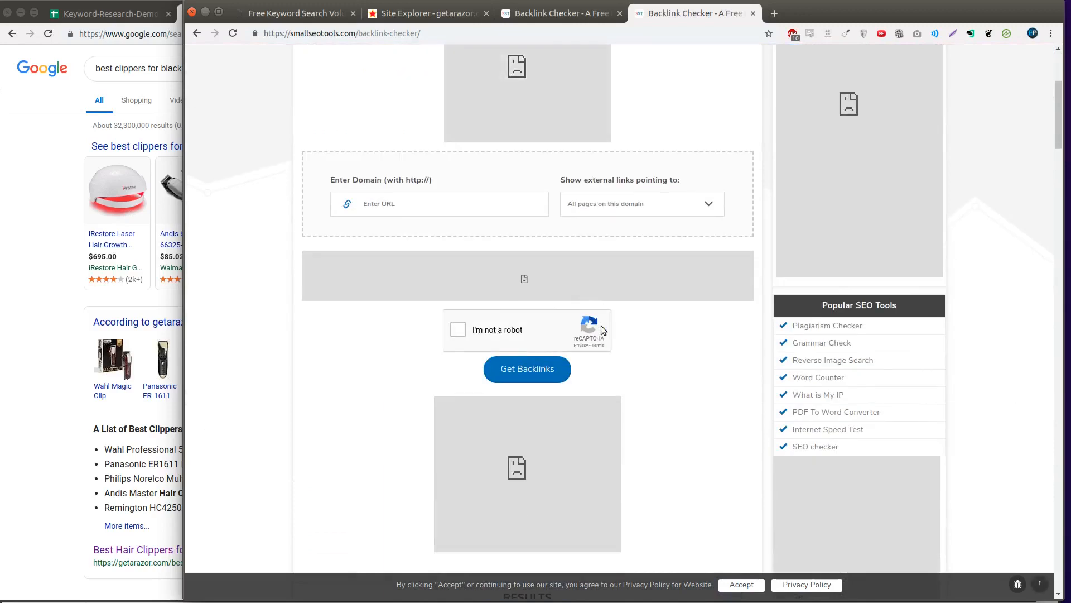
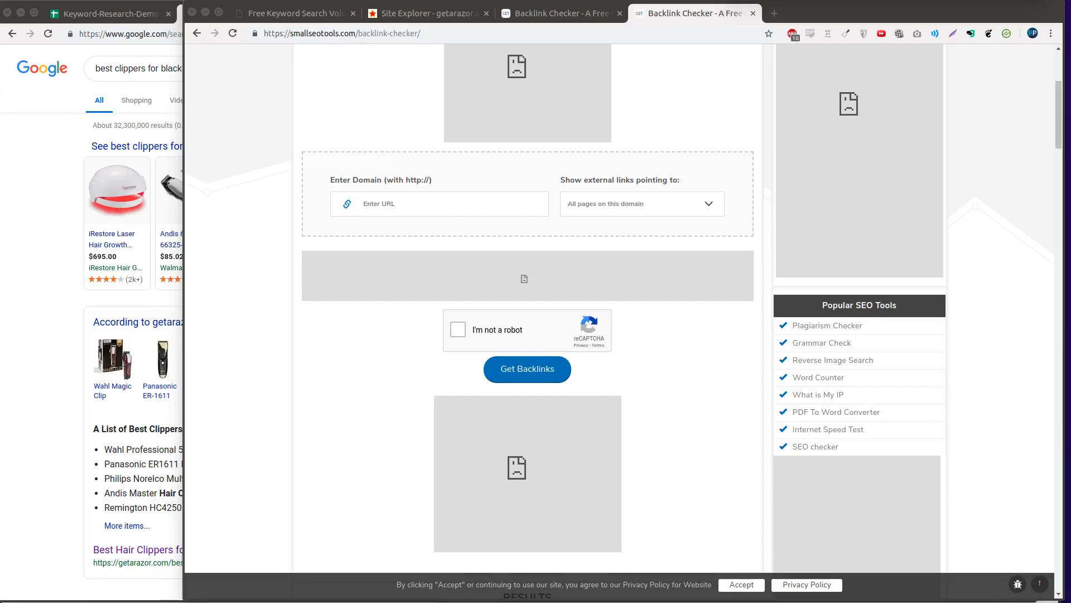
- Review the Searchvolume.io volumes for the six clipper keywords, including 260 for 'best clippers for black hair'
{"action": "mouse_move", "coordinate": [118, 223]}
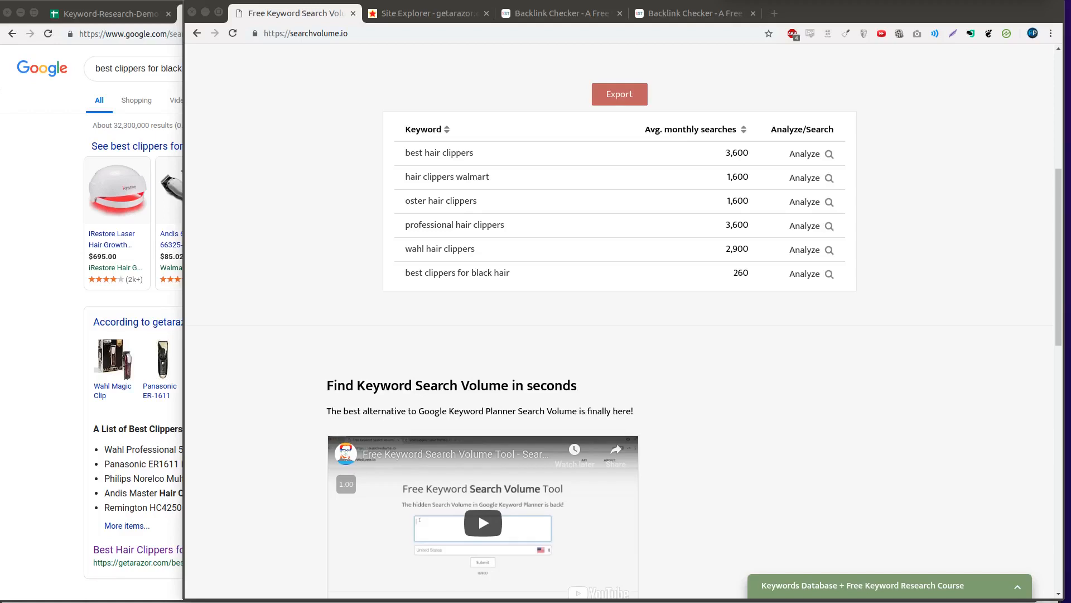
{"action": "left_click", "coordinate": [111, 22]}
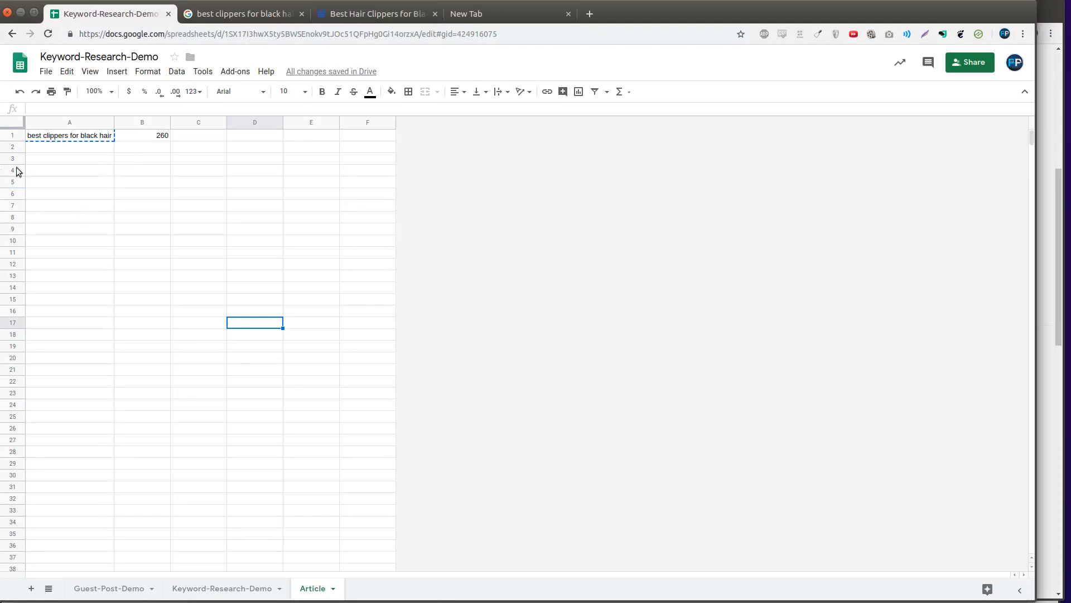
- Select cell A1 holding 'best clippers for black hair' (260 searches) on the Article sheet
{"action": "left_click", "coordinate": [62, 140]}
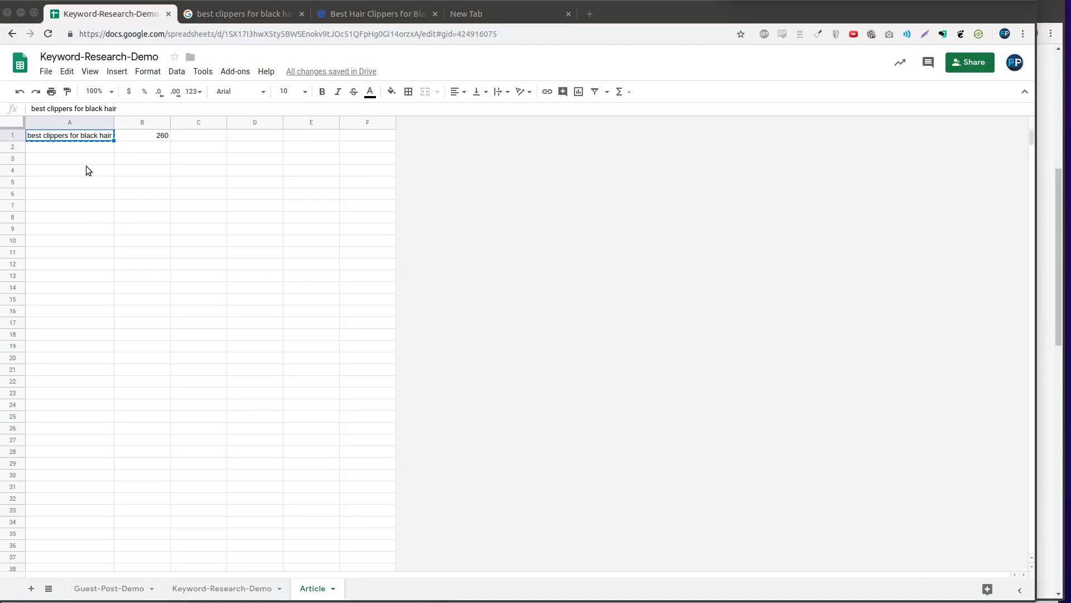
{"action": "left_click", "coordinate": [87, 151]}
{"action": "left_click", "coordinate": [87, 138]}
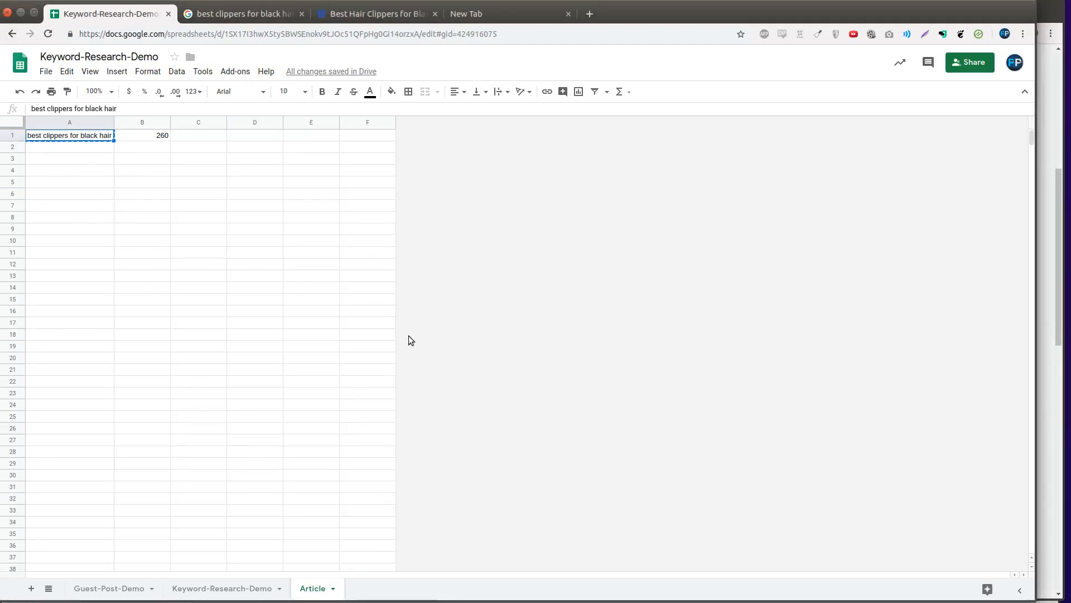
- Search Google for 'best clippers for black hair' and look at the Andis clippers answer
{"action": "key", "text": "ctrl+t"}
{"action": "type", "text": "best clippers for black hair"}
{"action": "key", "text": "Return"}
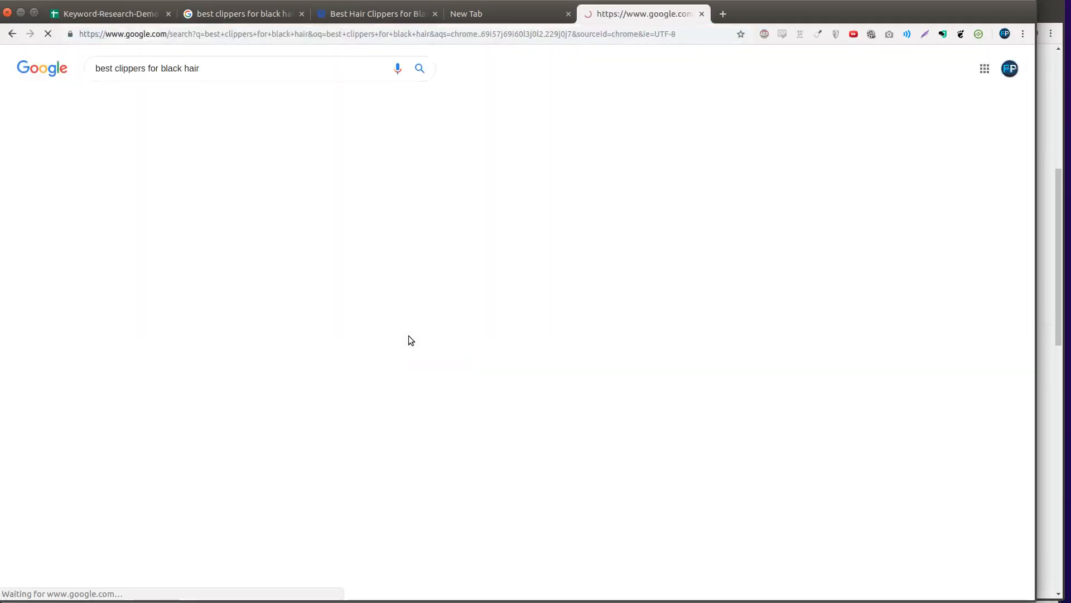
{"action": "scroll", "coordinate": [449, 302], "scroll_direction": "down", "scroll_amount": 8}
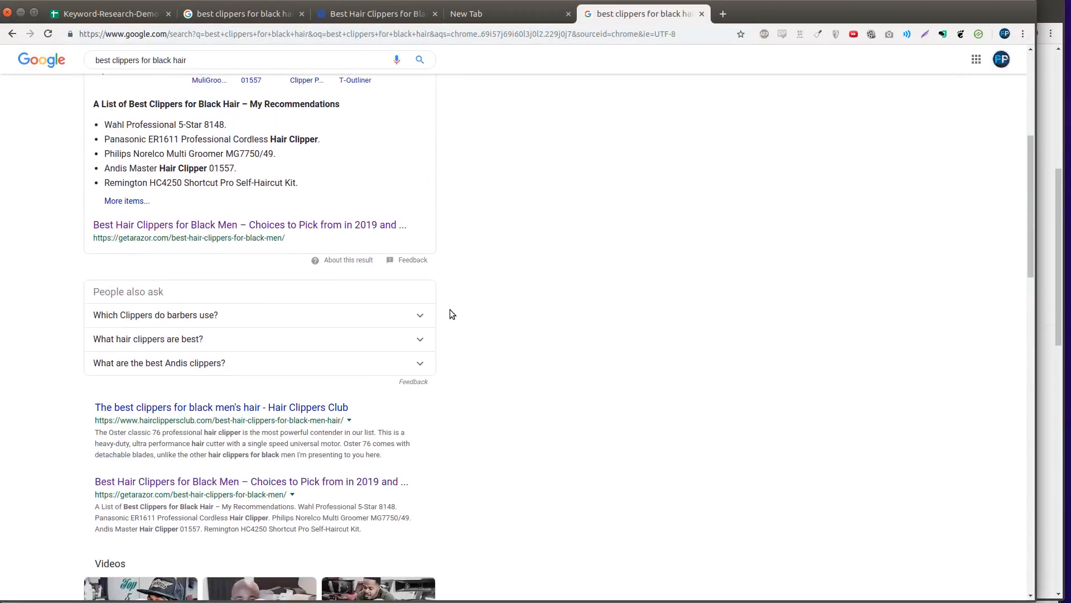
{"action": "left_click", "coordinate": [207, 244]}
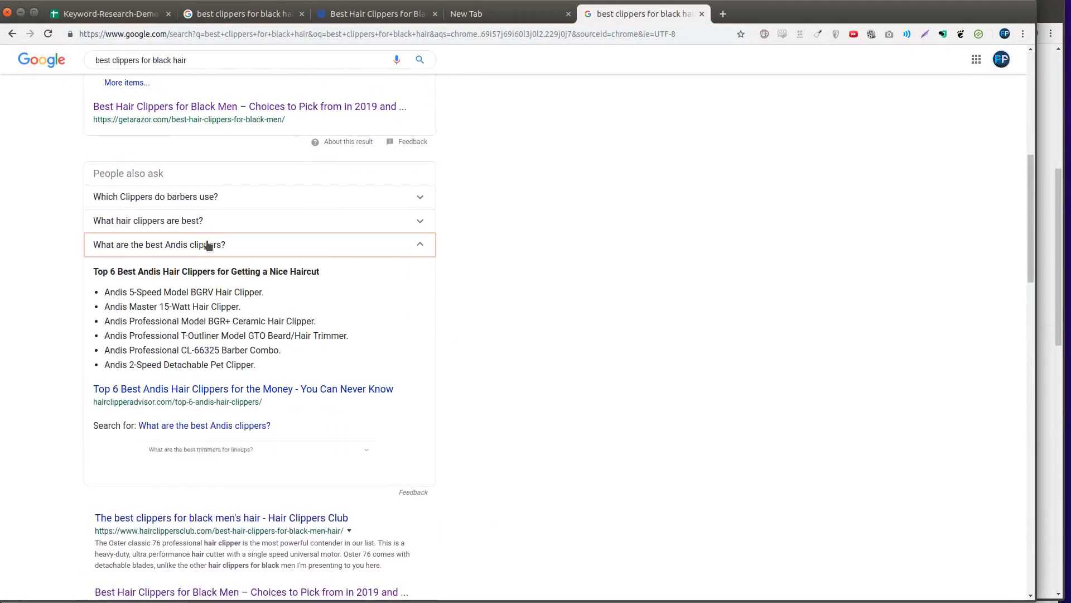
{"action": "left_click", "coordinate": [208, 245]}
{"action": "left_click", "coordinate": [207, 246]}
{"action": "left_click", "coordinate": [210, 244]}
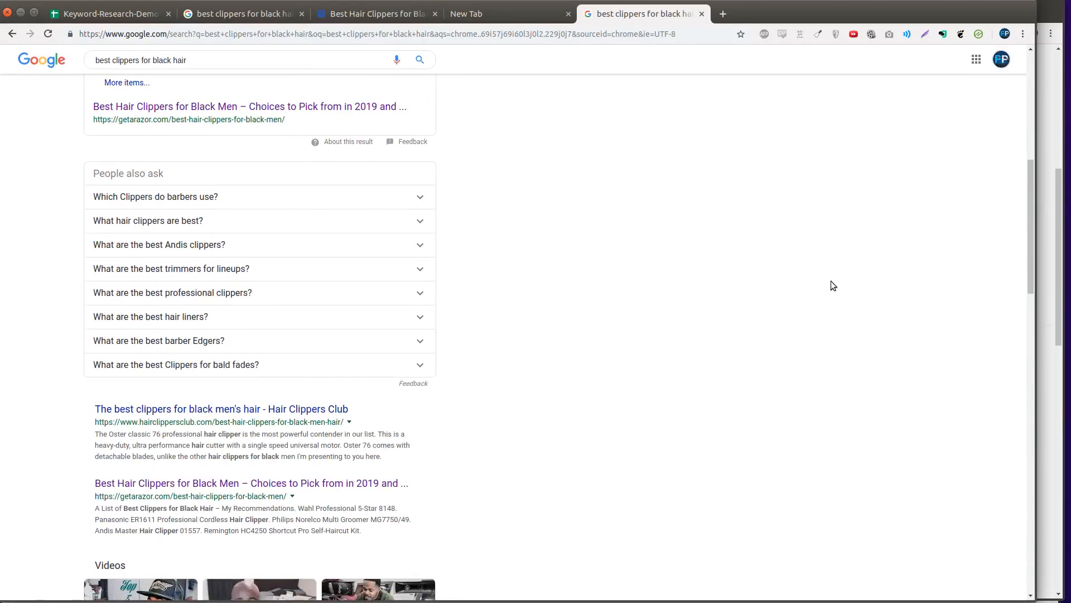
- Copy the eight related searches listed at the bottom of the results page
{"action": "scroll", "coordinate": [607, 389], "scroll_direction": "up", "scroll_amount": 8}
{"action": "scroll", "coordinate": [444, 301], "scroll_direction": "down", "scroll_amount": 3}
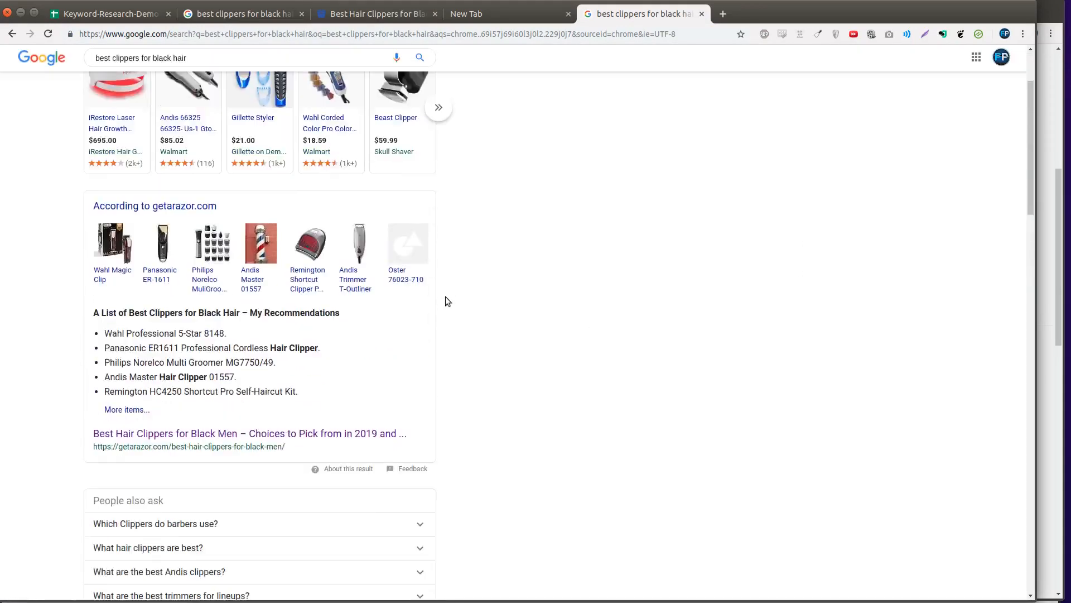
{"action": "scroll", "coordinate": [454, 308], "scroll_direction": "down", "scroll_amount": 2}
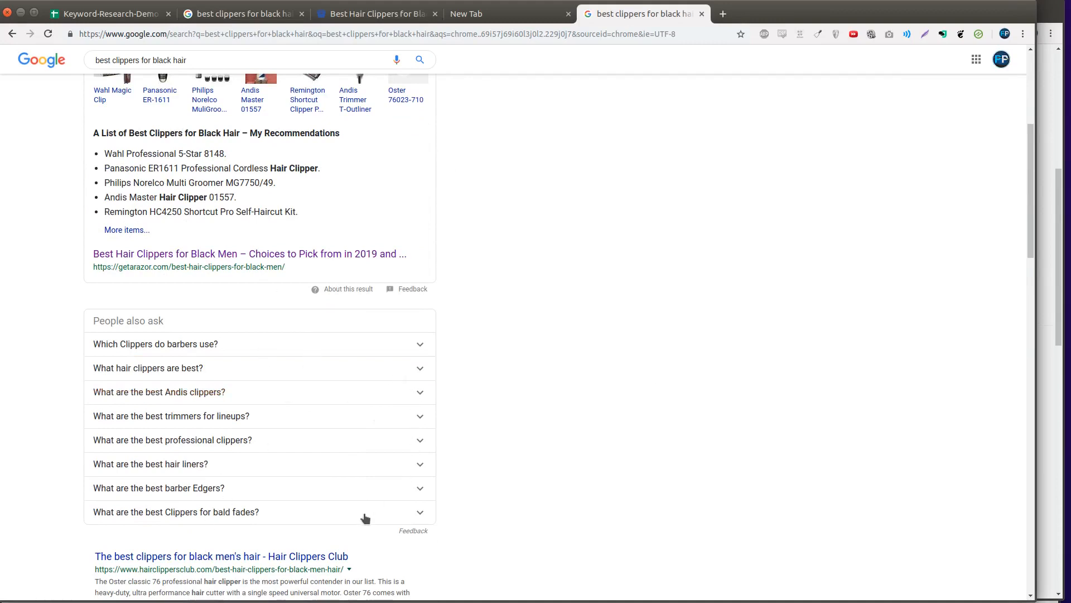
{"action": "scroll", "coordinate": [350, 453], "scroll_direction": "down", "scroll_amount": 3}
{"action": "left_click", "coordinate": [328, 243]}
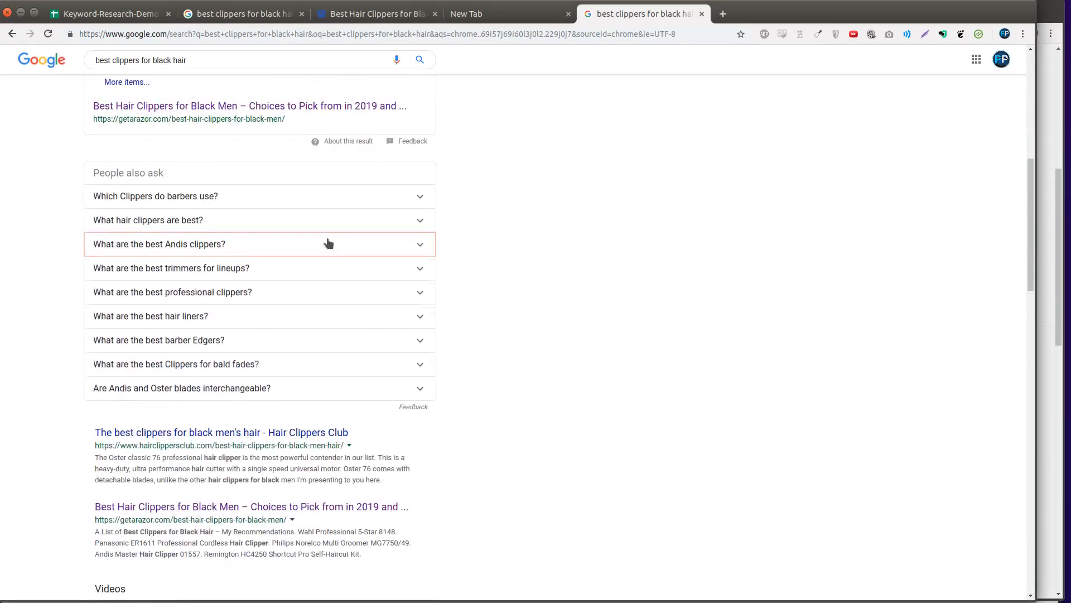
{"action": "left_click", "coordinate": [328, 243]}
{"action": "left_click", "coordinate": [328, 243]}
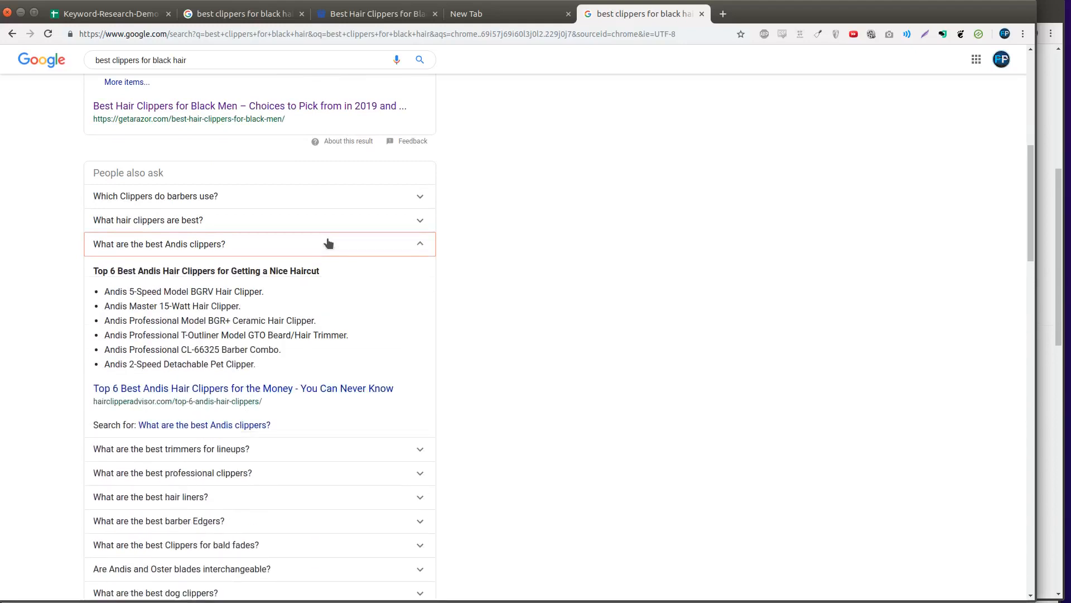
{"action": "left_click", "coordinate": [328, 243]}
{"action": "scroll", "coordinate": [309, 342], "scroll_direction": "down", "scroll_amount": 10}
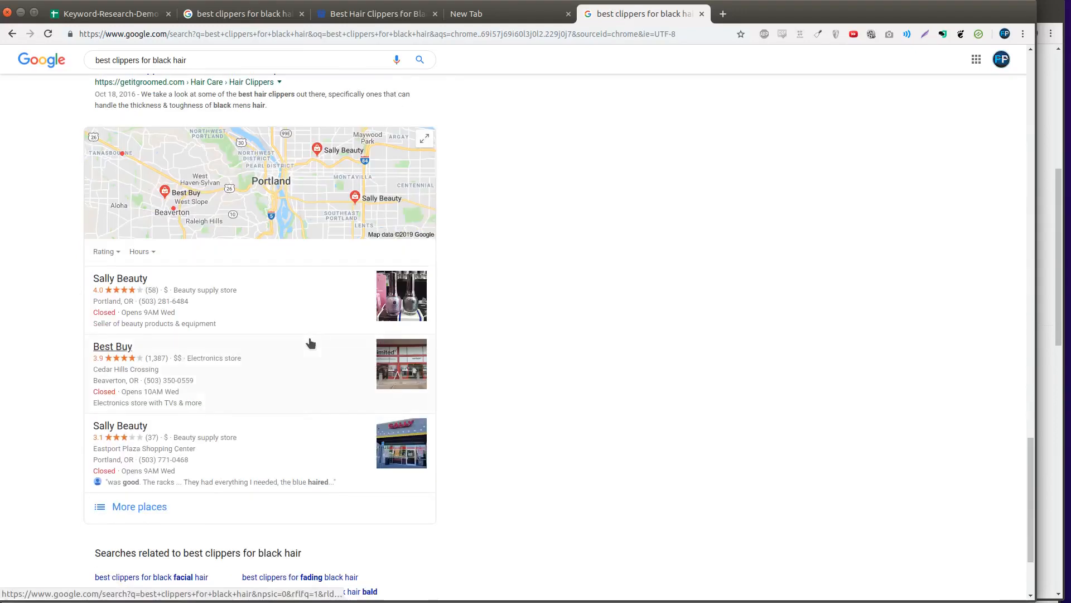
{"action": "left_click_drag", "start_coordinate": [339, 438], "coordinate": [369, 488]}
{"action": "right_click", "coordinate": [369, 488]}
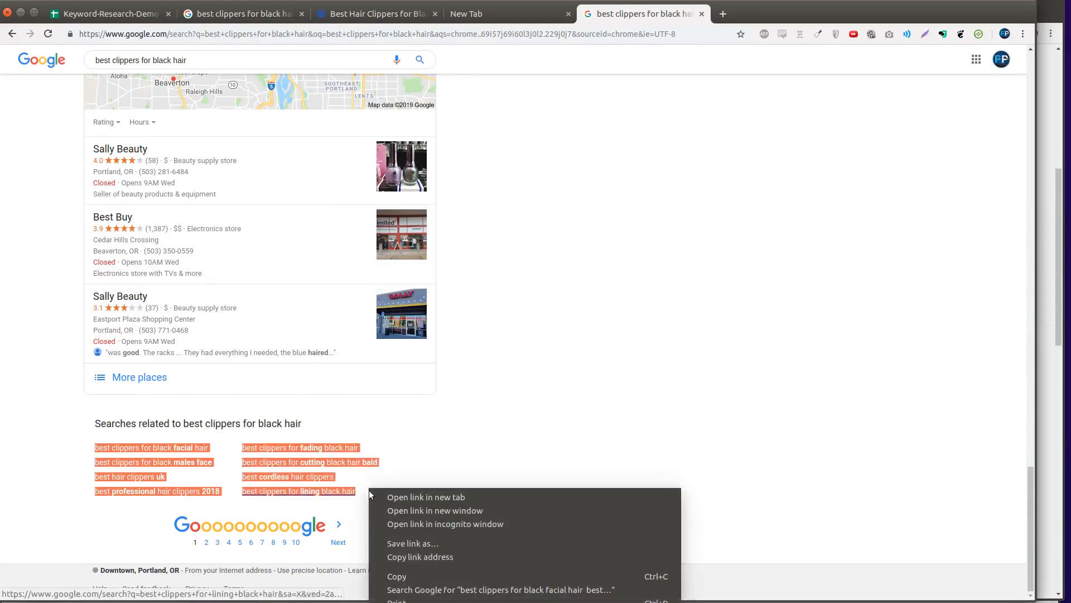
{"action": "left_click", "coordinate": [414, 577]}
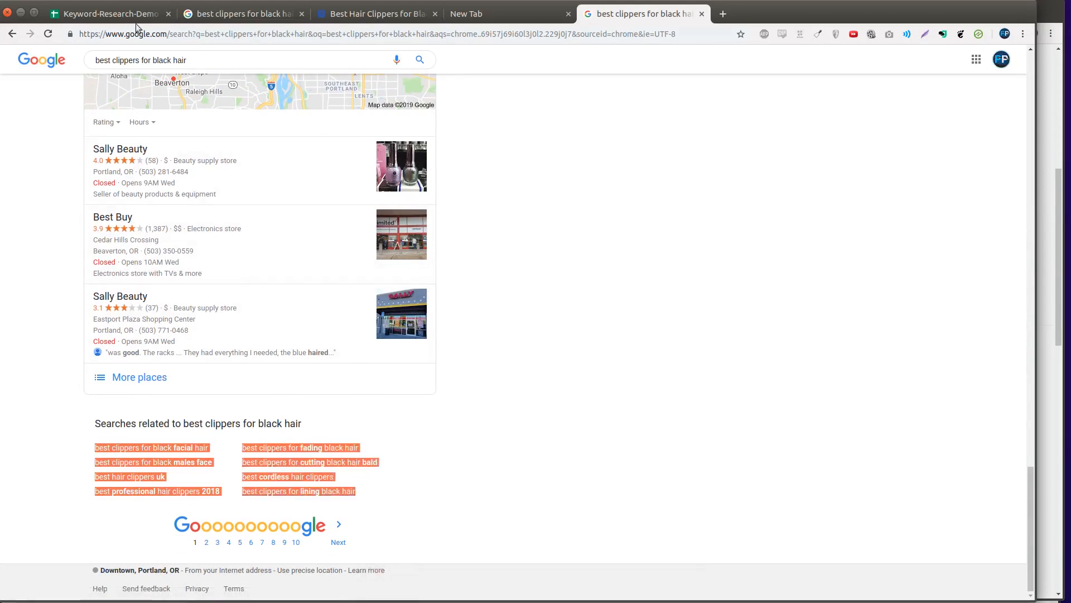
- Delete the UK, 2018 and cordless variants, keeping five related searches in A4:A8, and copy A1
{"action": "left_click", "coordinate": [111, 15]}
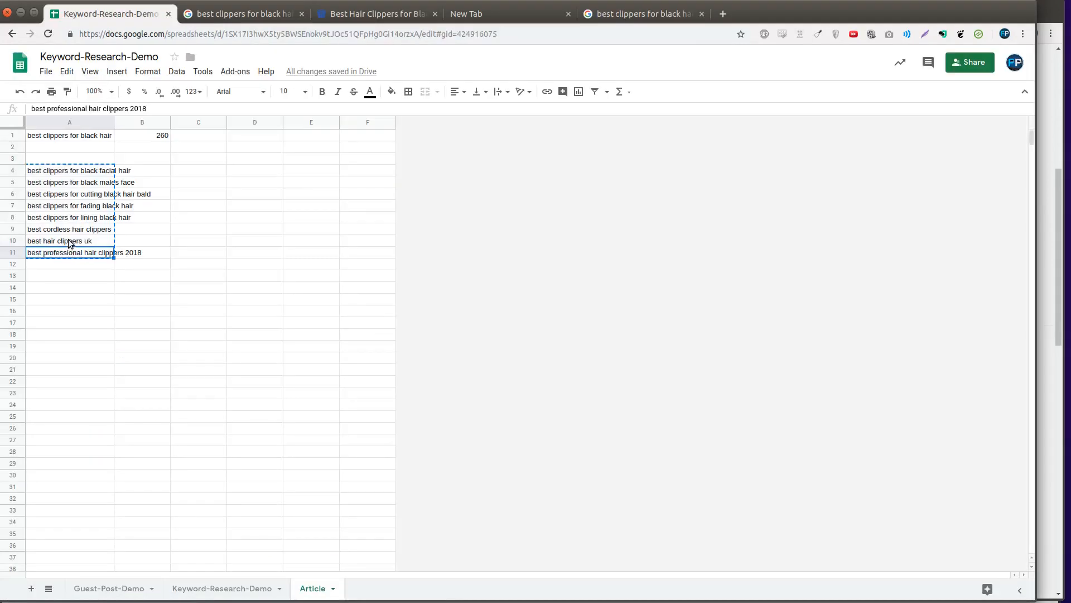
{"action": "left_click", "coordinate": [71, 242]}
{"action": "key", "text": "Delete"}
{"action": "key", "text": "Down"}
{"action": "key", "text": "Delete"}
{"action": "key", "text": "Up"}
{"action": "key", "text": "Up"}
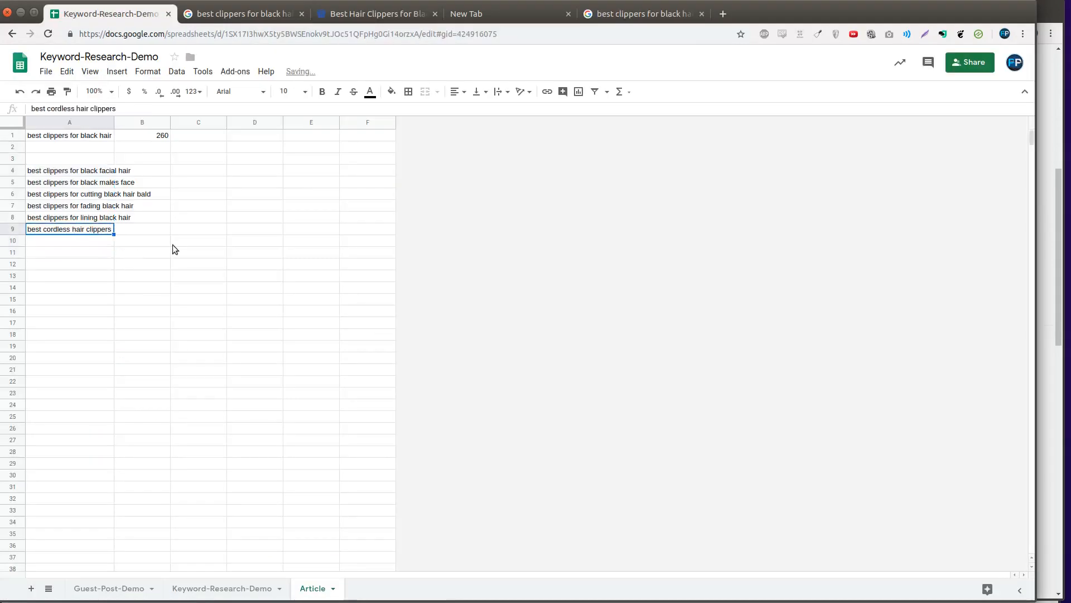
{"action": "key", "text": "Delete"}
{"action": "key", "text": "Up"}
{"action": "key", "text": "Up"}
{"action": "key", "text": "Up"}
{"action": "key", "text": "Up"}
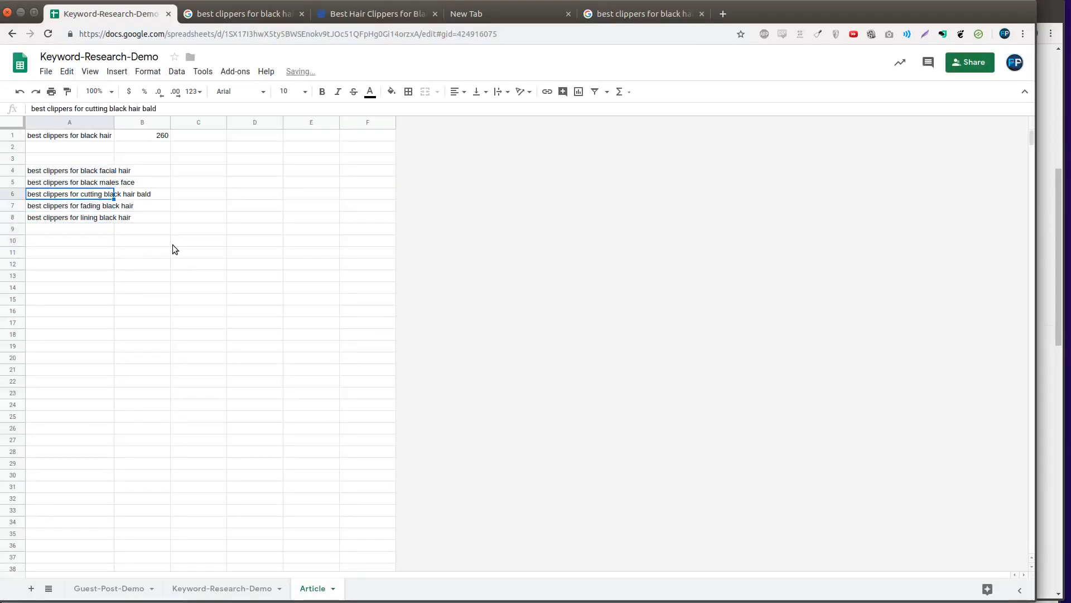
{"action": "key", "text": "Up"}
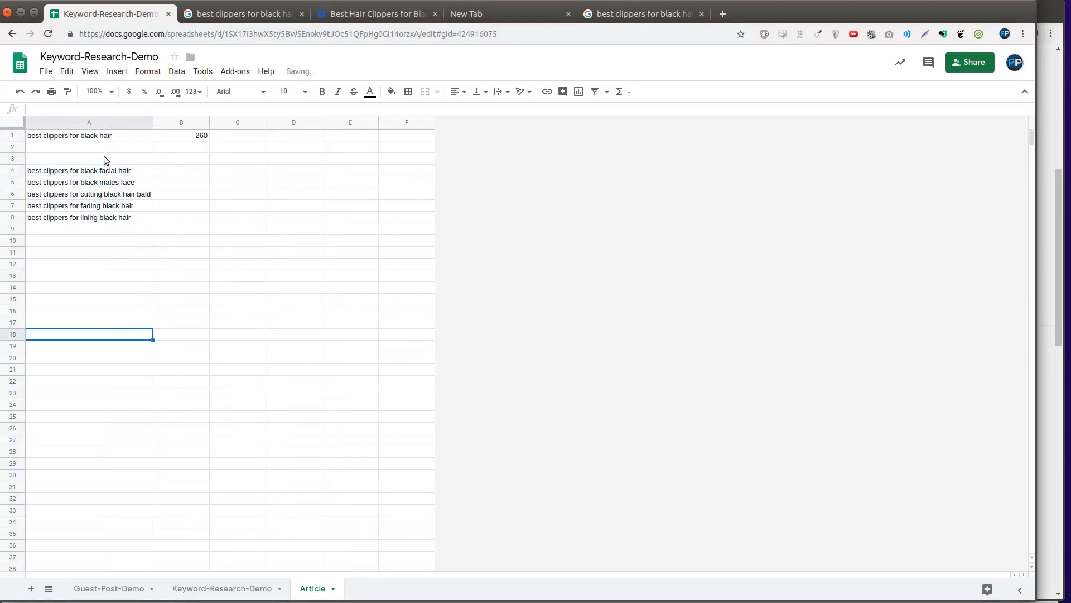
{"action": "left_click", "coordinate": [107, 137]}
{"action": "key", "text": "ctrl+c"}
- Load keywordshitter.com and enter 'best clippers for black hair' as the seed keyword
{"action": "key", "text": "ctrl+t"}
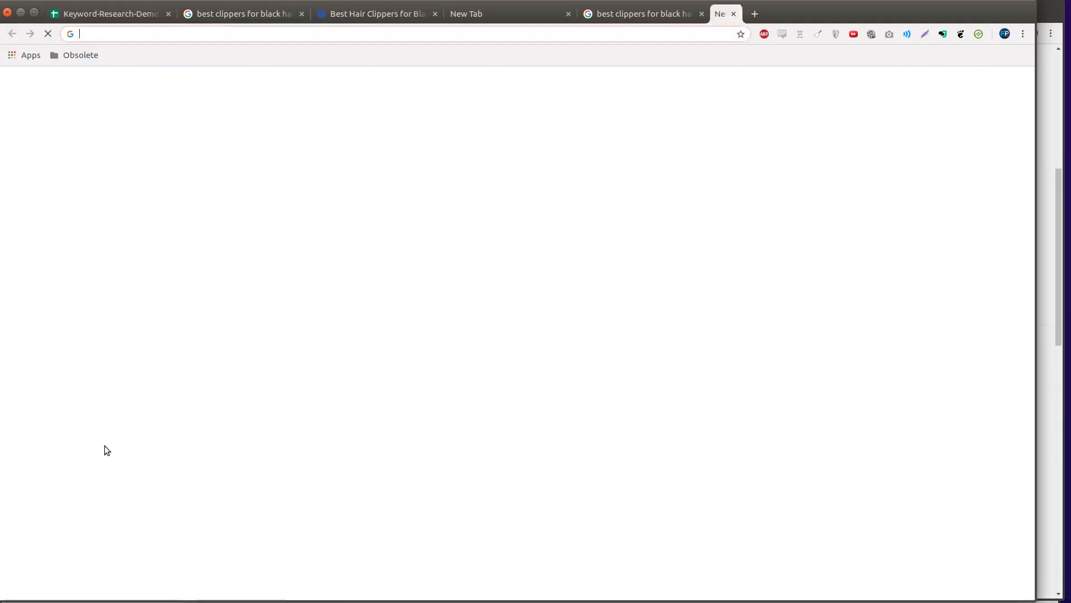
{"action": "type", "text": "keyw"}
{"action": "key", "text": "Return"}
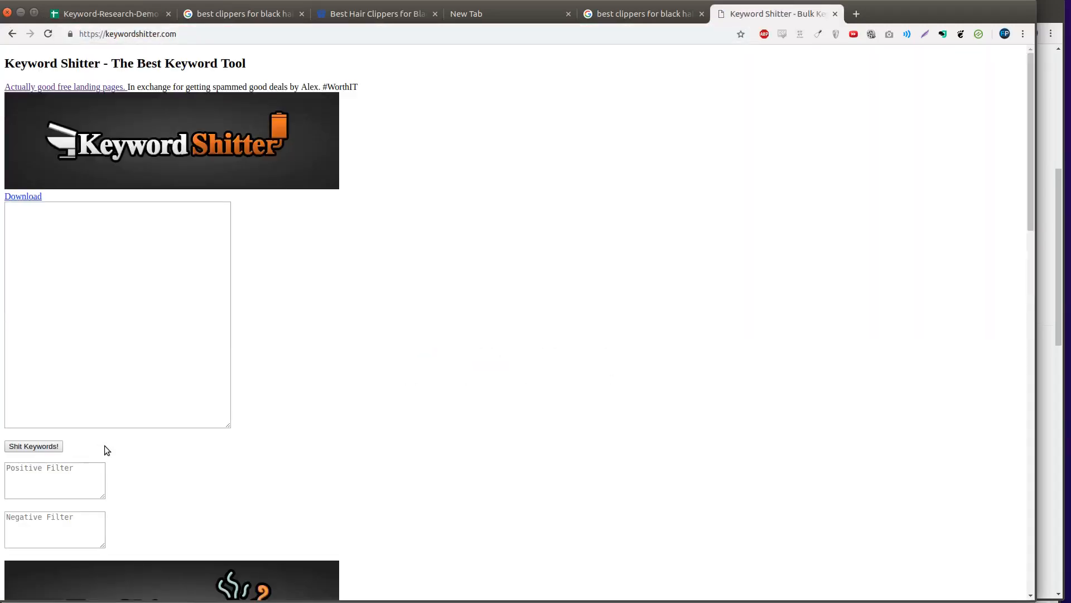
{"action": "left_click", "coordinate": [121, 224]}
{"action": "key", "text": "ctrl+v"}
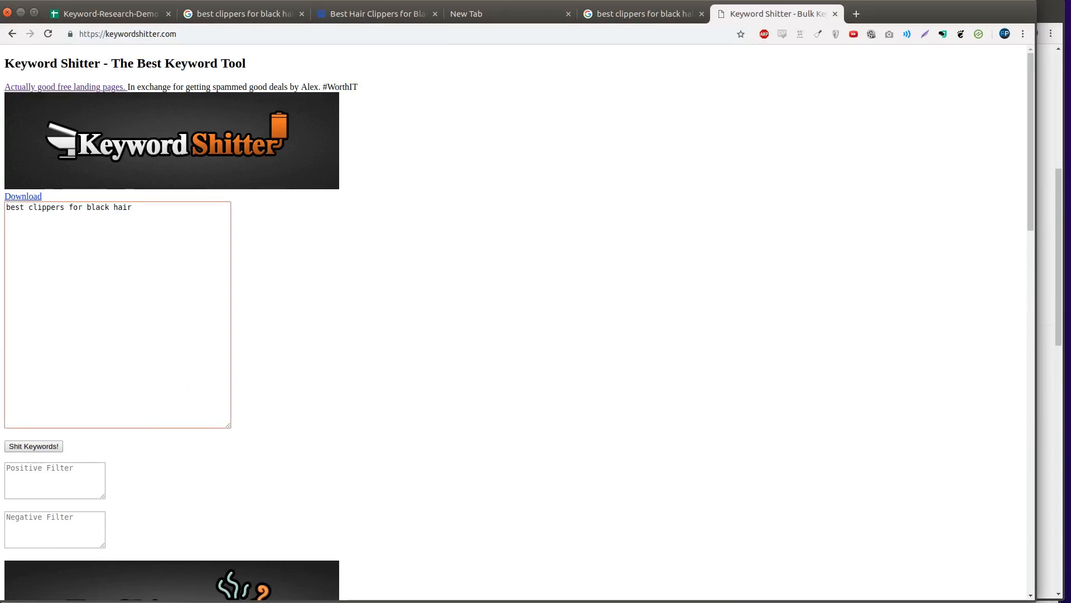
- Recheck the Google results for the keyword while Keyword Shitter generates ideas
{"action": "left_click", "coordinate": [670, 13]}
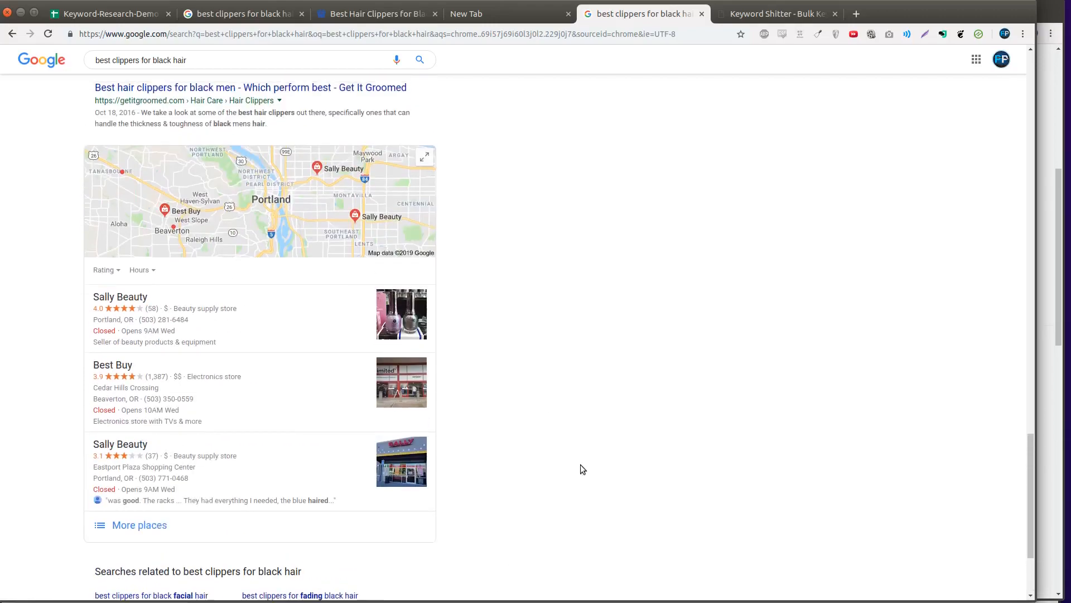
{"action": "scroll", "coordinate": [580, 466], "scroll_direction": "up", "scroll_amount": 20}
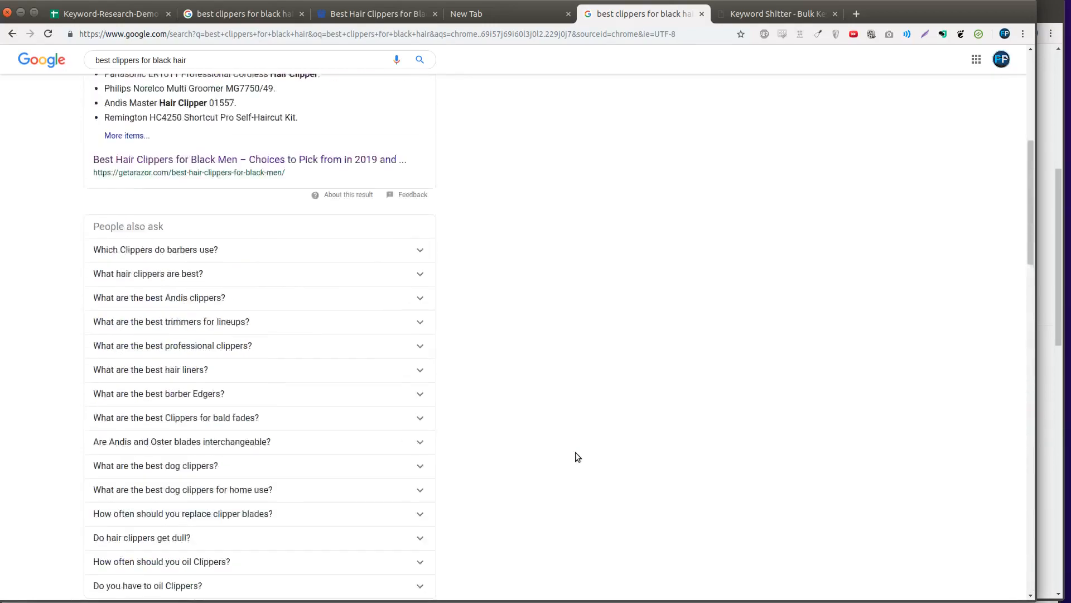
{"action": "scroll", "coordinate": [578, 457], "scroll_direction": "up", "scroll_amount": 5}
{"action": "scroll", "coordinate": [575, 452], "scroll_direction": "down", "scroll_amount": 20}
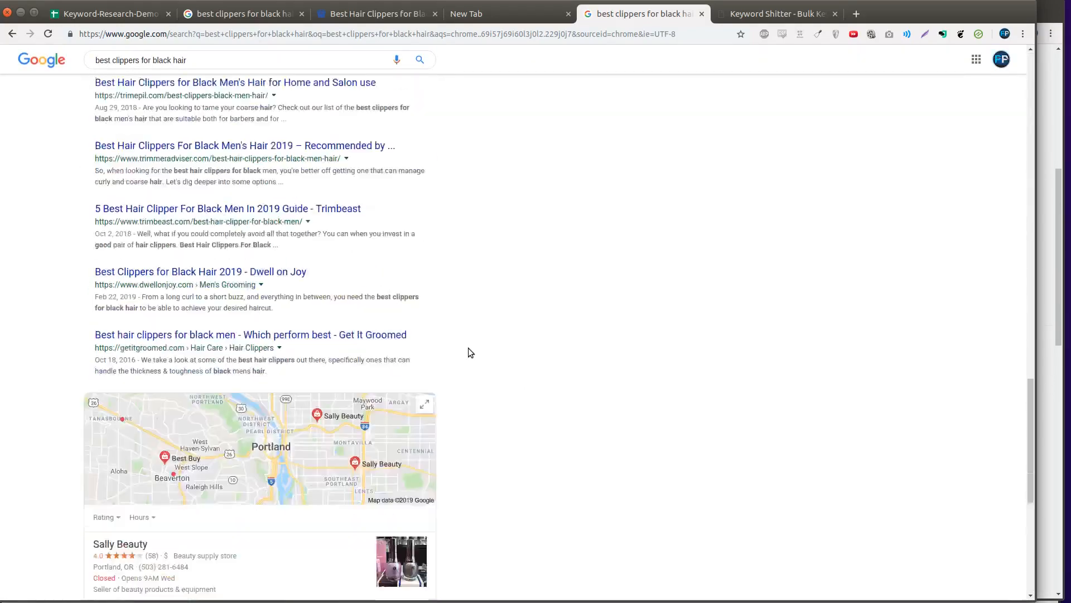
{"action": "scroll", "coordinate": [470, 351], "scroll_direction": "down", "scroll_amount": 8}
{"action": "scroll", "coordinate": [454, 506], "scroll_direction": "up", "scroll_amount": 15}
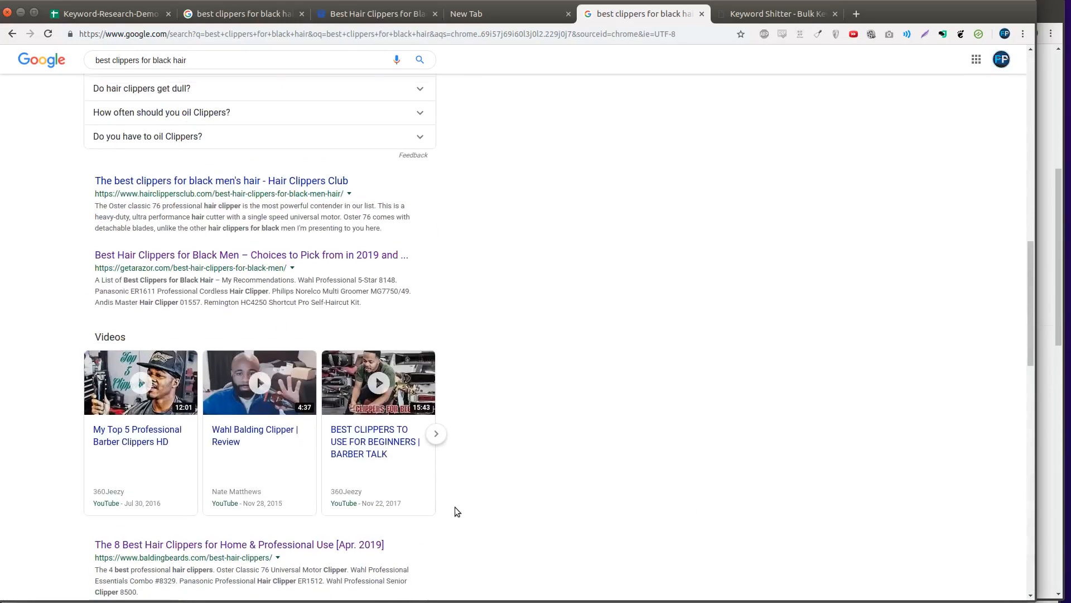
{"action": "scroll", "coordinate": [502, 552], "scroll_direction": "up", "scroll_amount": 2}
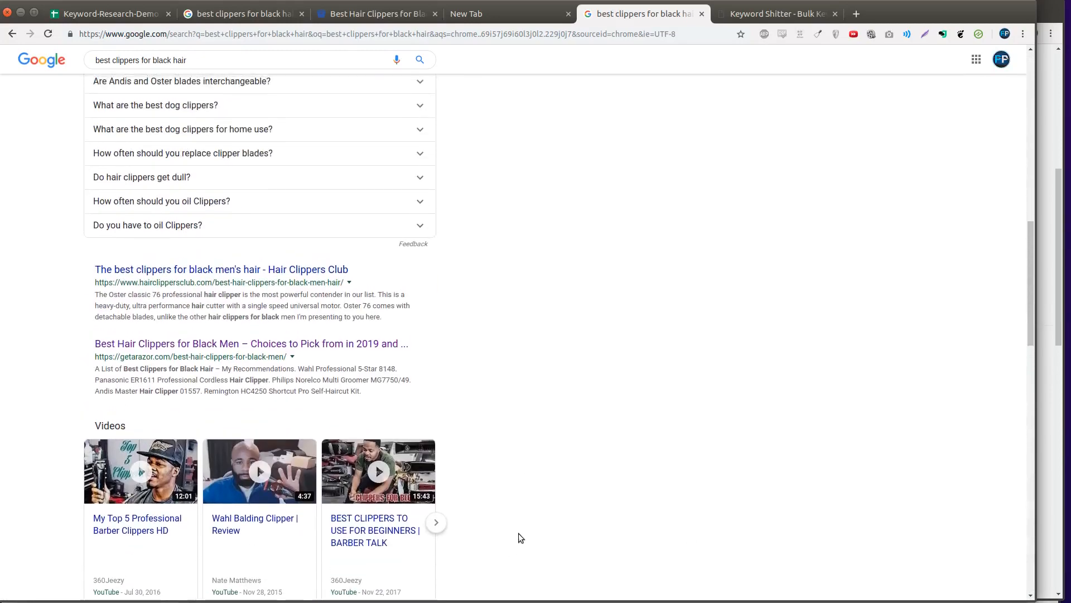
{"action": "left_click", "coordinate": [775, 13]}
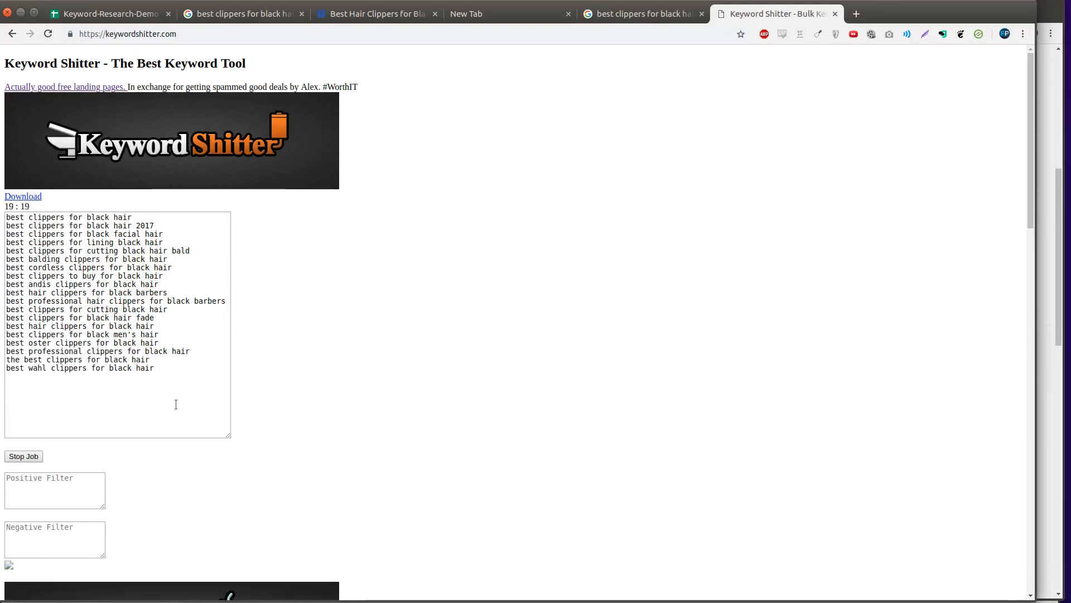
- Copy the 19 generated keyword ideas and pick the empty row below the spreadsheet's keywords
{"action": "right_click", "coordinate": [112, 281]}
{"action": "left_click", "coordinate": [134, 304]}
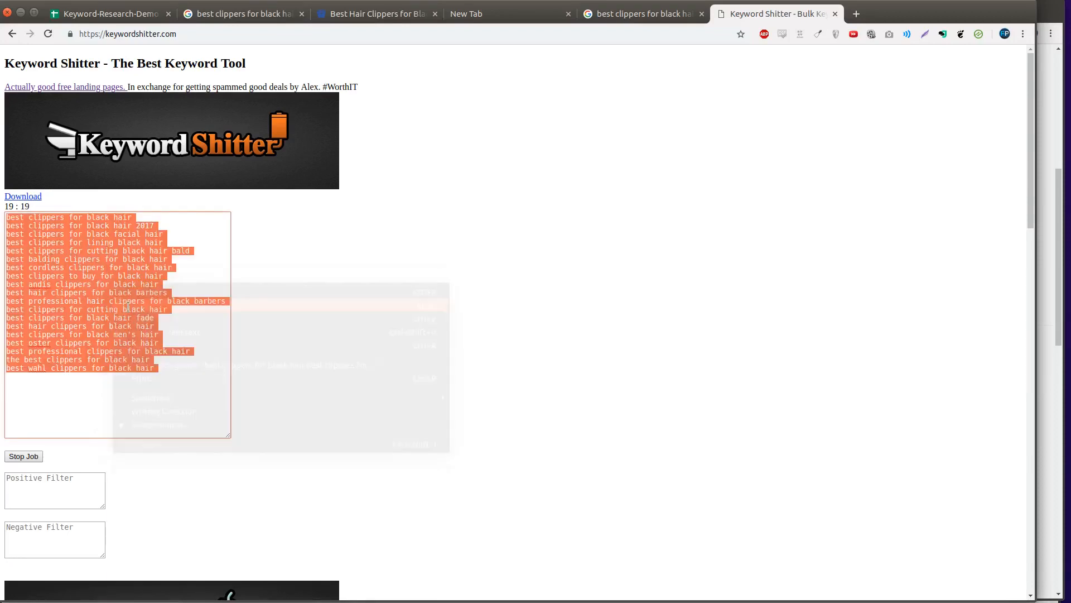
{"action": "left_click", "coordinate": [136, 382]}
{"action": "left_click_drag", "start_coordinate": [198, 381], "coordinate": [33, 251]}
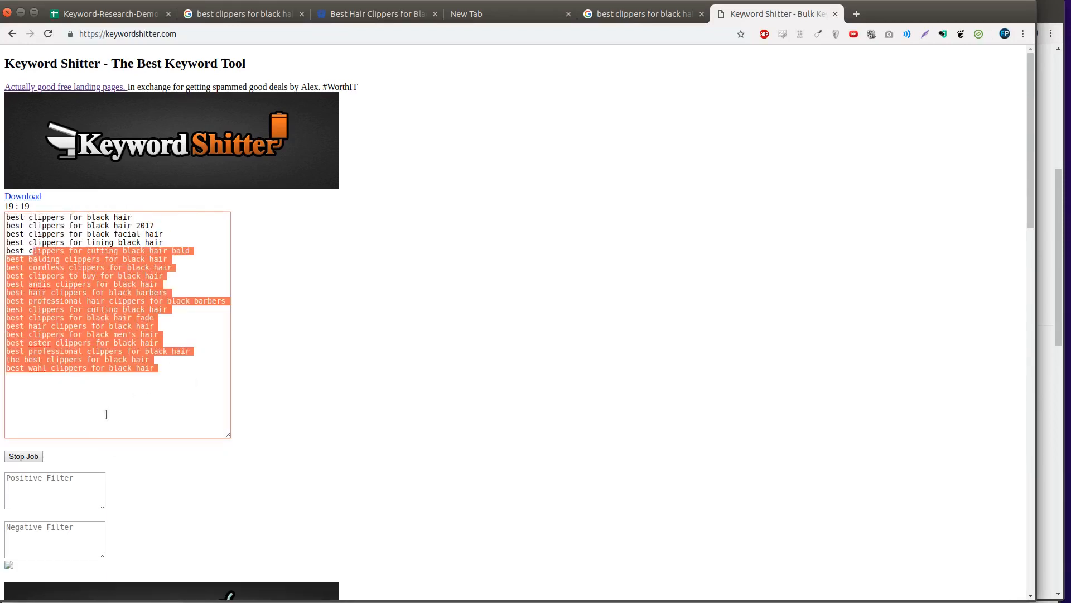
{"action": "left_click", "coordinate": [280, 299]}
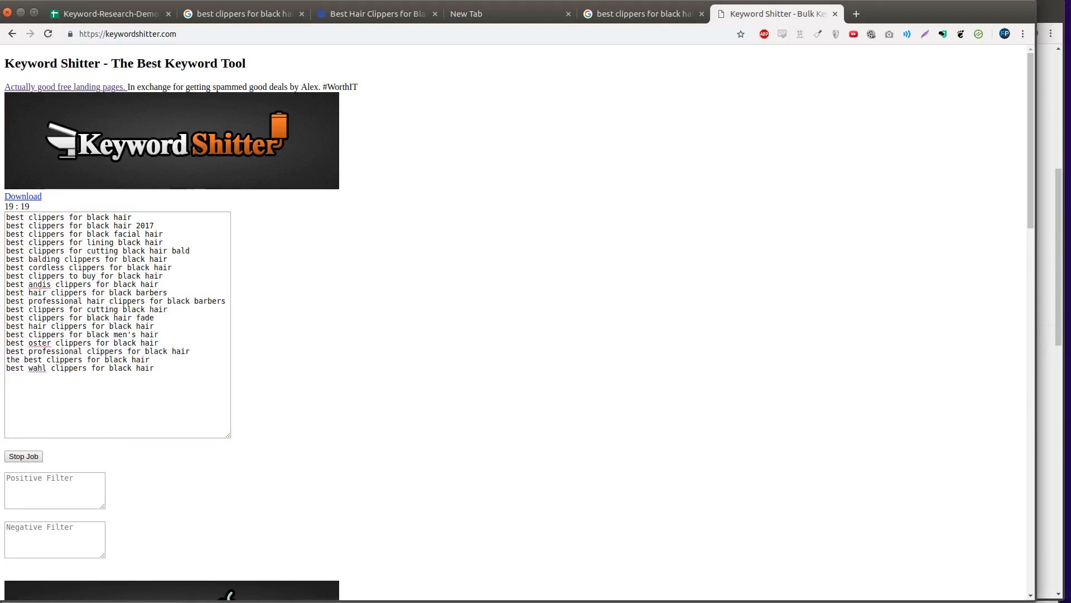
{"action": "left_click_drag", "start_coordinate": [193, 385], "coordinate": [103, 86]}
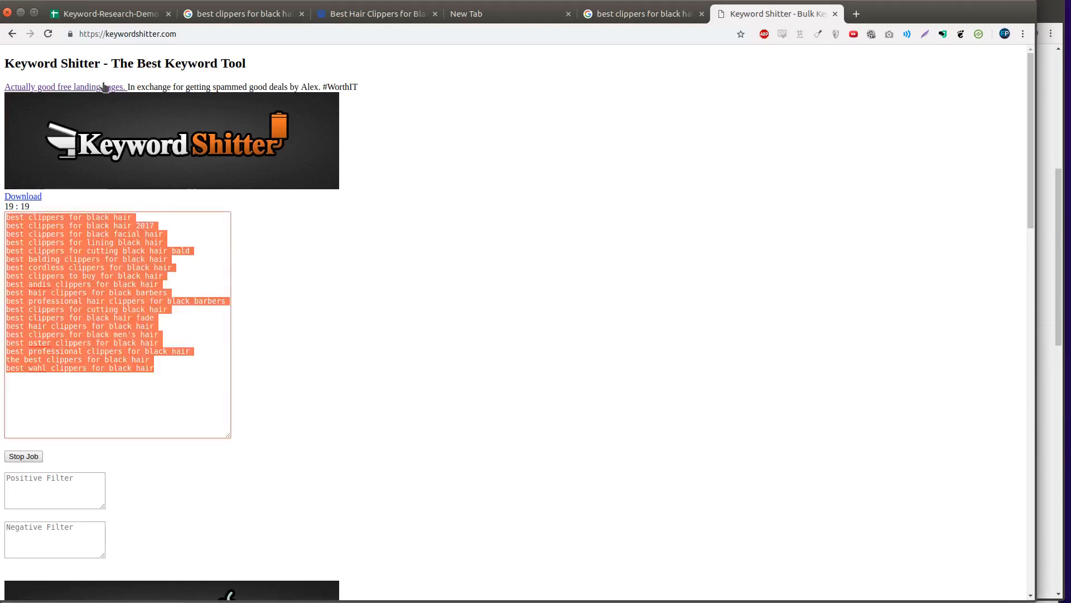
{"action": "left_click", "coordinate": [113, 21]}
{"action": "left_click", "coordinate": [87, 243]}
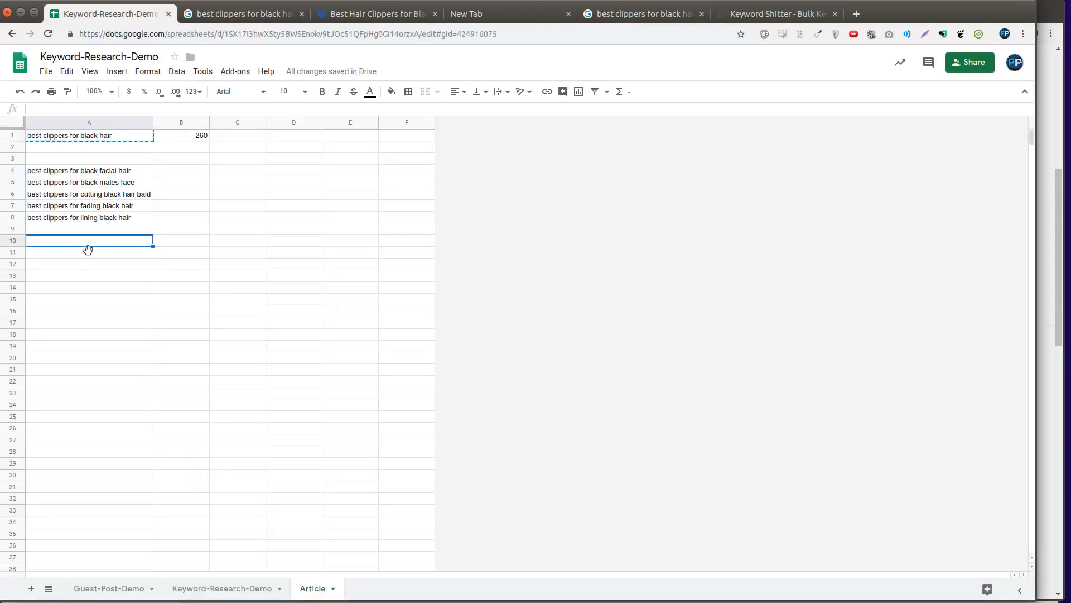
- Paste the 19 Keyword Shitter ideas below the existing keywords starting at A10
{"action": "key", "text": "ctrl+v"}
{"action": "left_click", "coordinate": [330, 335]}
{"action": "left_click_drag", "start_coordinate": [117, 170], "coordinate": [111, 264]}
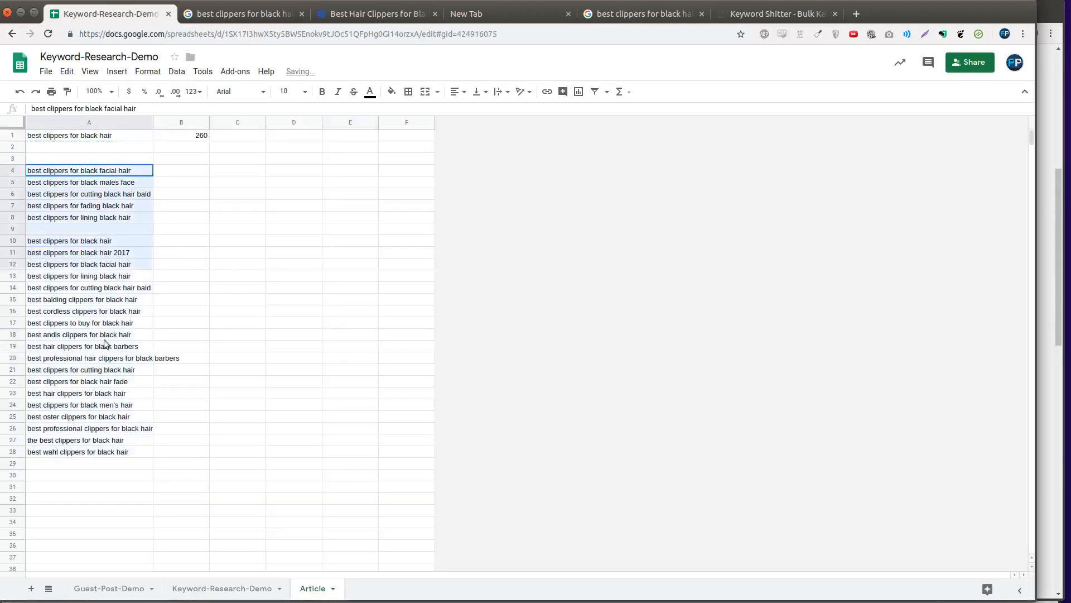
{"action": "key", "text": "ctrl+shift+Down"}
{"action": "left_click", "coordinate": [281, 240]}
- Enter =UNIQUE(A4:A28) in B4 to list the keywords without duplicates, and copy the result
{"action": "left_click", "coordinate": [161, 173]}
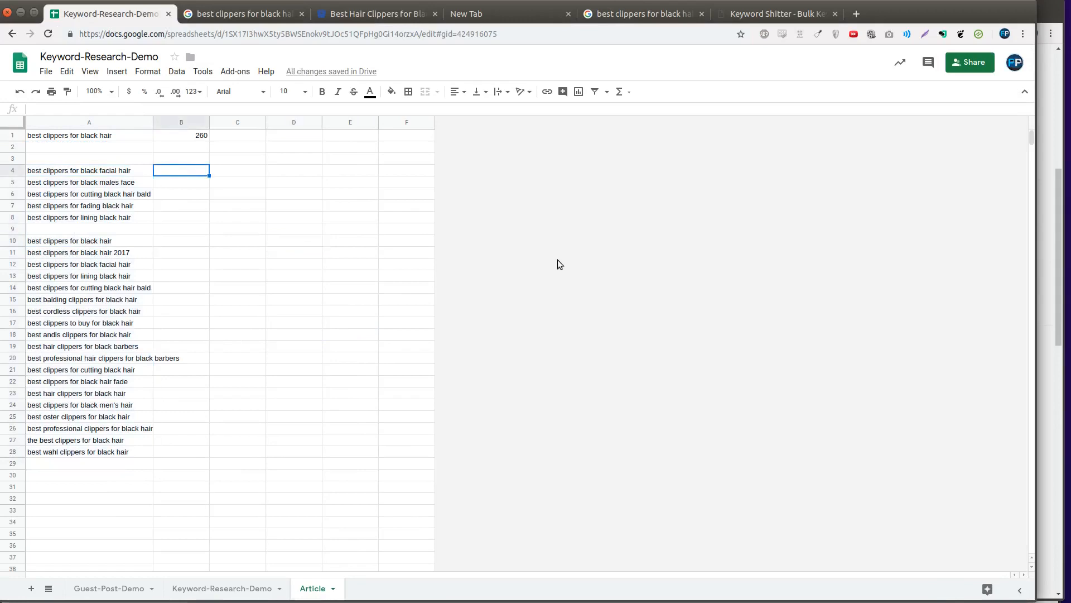
{"action": "type", "text": "=UNIQUE("}
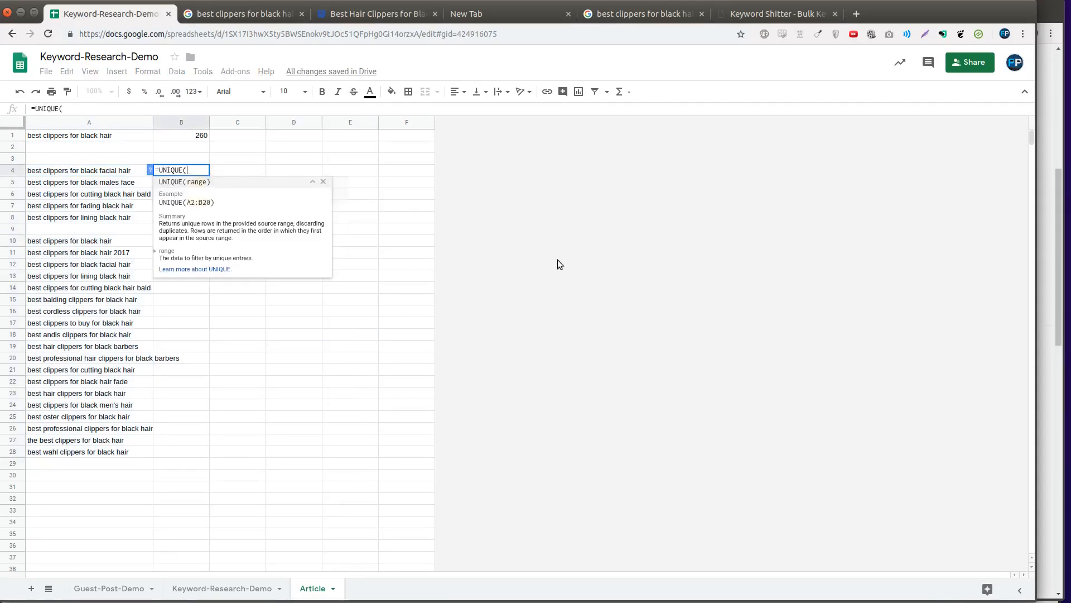
{"action": "key", "text": "Left"}
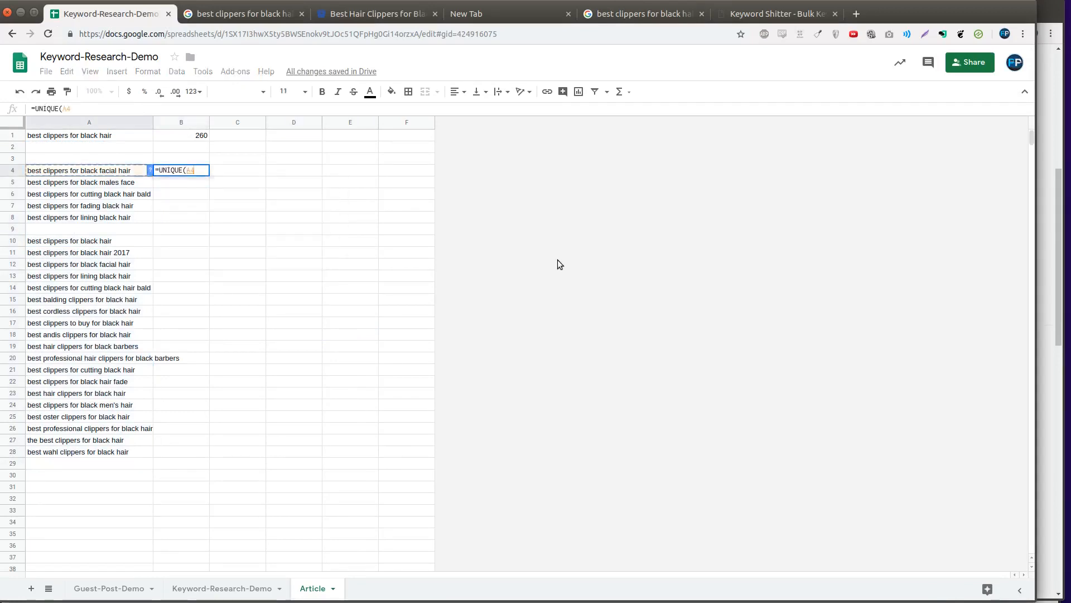
{"action": "key", "text": "ctrl+shift+Down"}
{"action": "key", "text": "ctrl+shift+Down"}
{"action": "key", "text": "ctrl+shift+Down"}
{"action": "key", "text": "Return"}
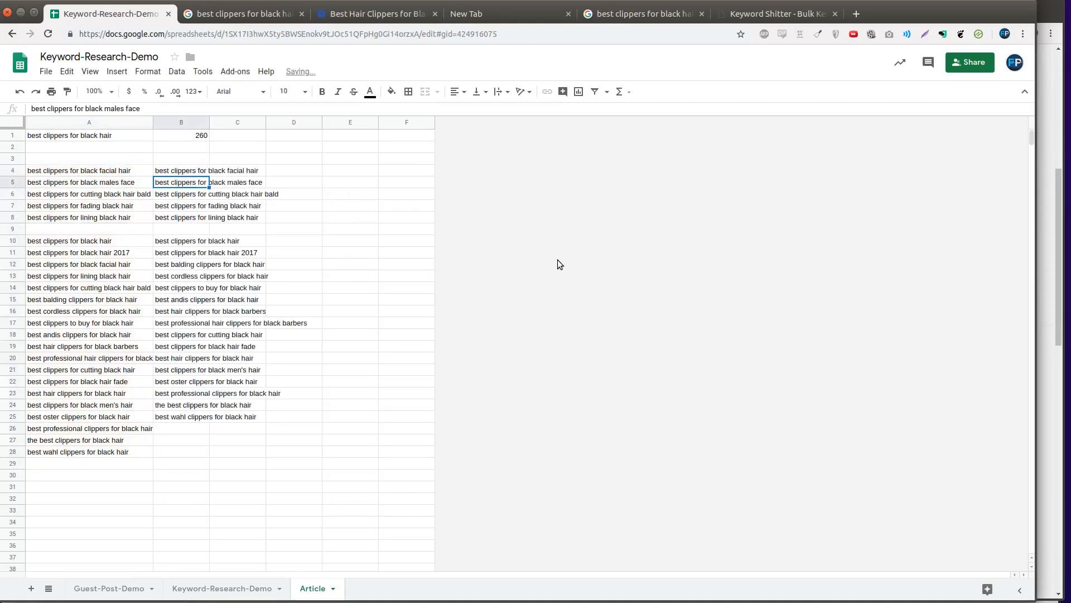
{"action": "key", "text": "shift+Down"}
{"action": "key", "text": "shift+Down"}
{"action": "key", "text": "shift+Down"}
{"action": "key", "text": "shift+Down"}
{"action": "key", "text": "shift+Down"}
{"action": "key", "text": "Up"}
{"action": "key", "text": "Up"}
{"action": "key", "text": "Down"}
{"action": "key", "text": "ctrl+shift+Down"}
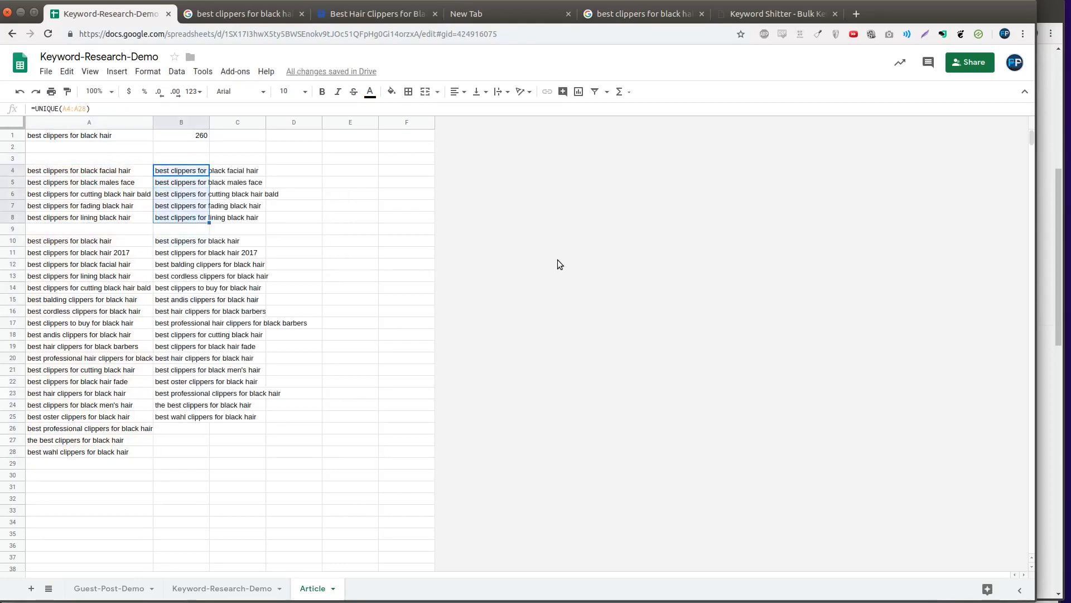
{"action": "key", "text": "ctrl+shift+Down"}
{"action": "key", "text": "ctrl+shift+Down"}
{"action": "key", "text": "Left"}
{"action": "key", "text": "Right"}
{"action": "key", "text": "ctrl+shift+Down"}
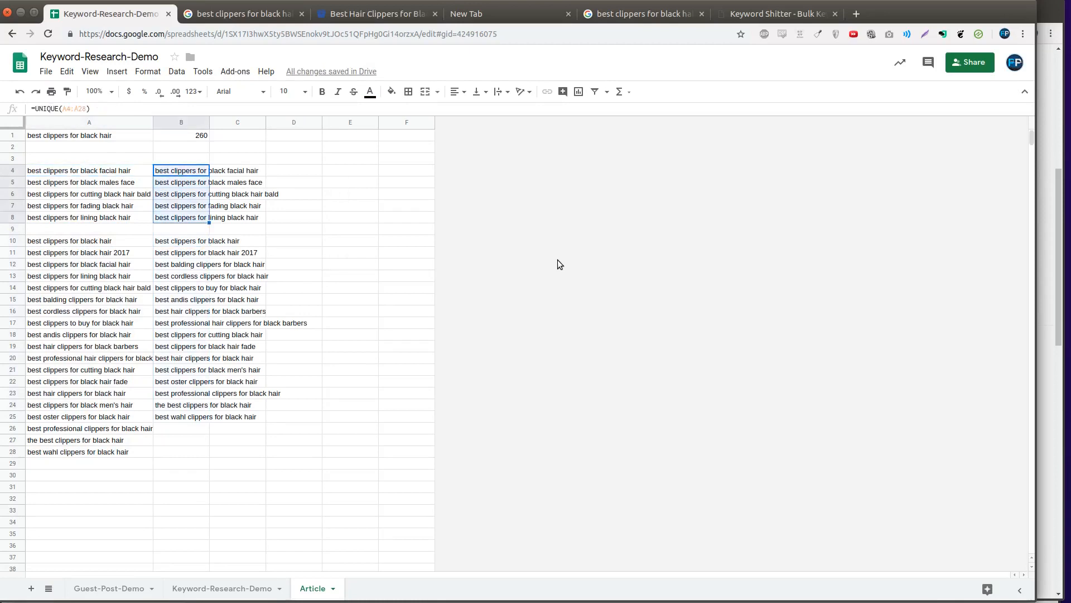
{"action": "key", "text": "ctrl+shift+Down"}
{"action": "key", "text": "ctrl+shift+Down"}
{"action": "key", "text": "ctrl+c"}
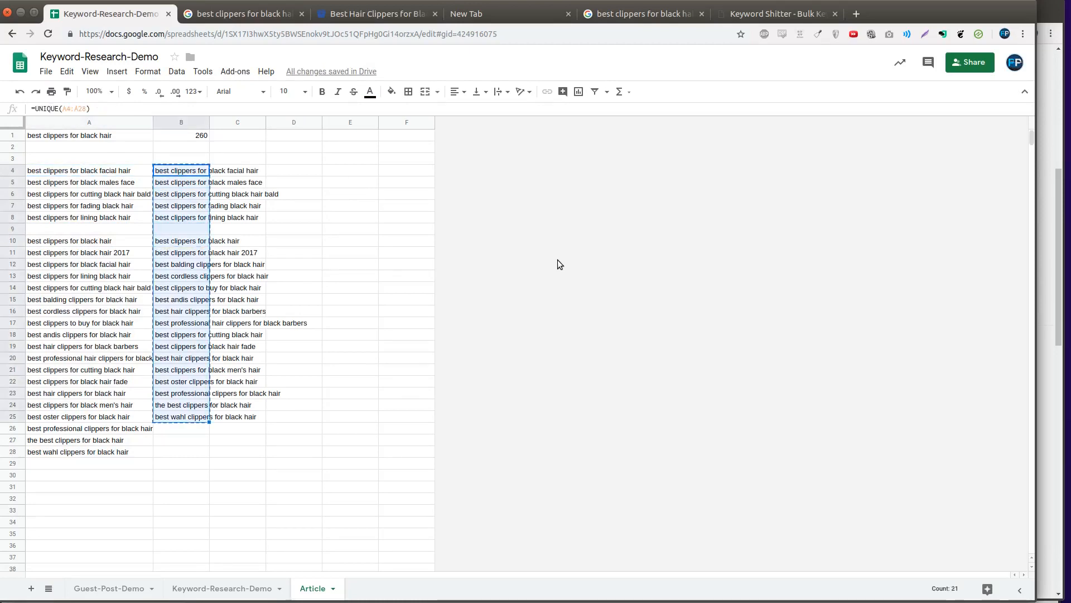
- Paste the unique list as values and move it into column A, clearing the originals and column B
{"action": "key", "text": "ctrl+shift+v"}
{"action": "key", "text": "Left"}
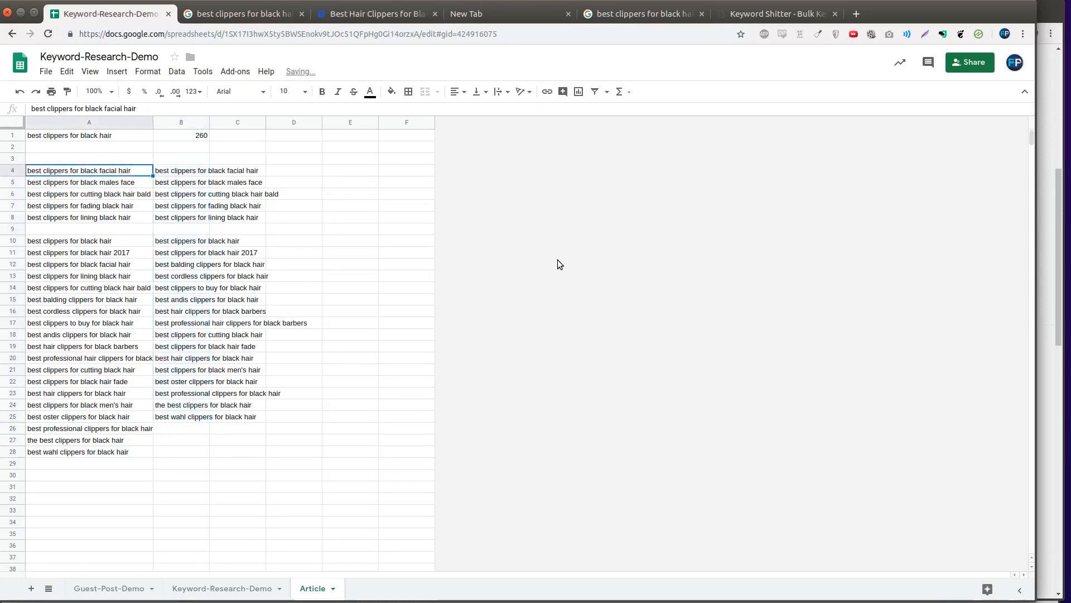
{"action": "key", "text": "ctrl+shift+Down"}
{"action": "key", "text": "ctrl+shift+Down"}
{"action": "key", "text": "ctrl+shift+Down"}
{"action": "key", "text": "Delete"}
{"action": "key", "text": "Right"}
{"action": "key", "text": "ctrl+shift+Down"}
{"action": "key", "text": "ctrl+shift+Down"}
{"action": "key", "text": "ctrl+shift+Down"}
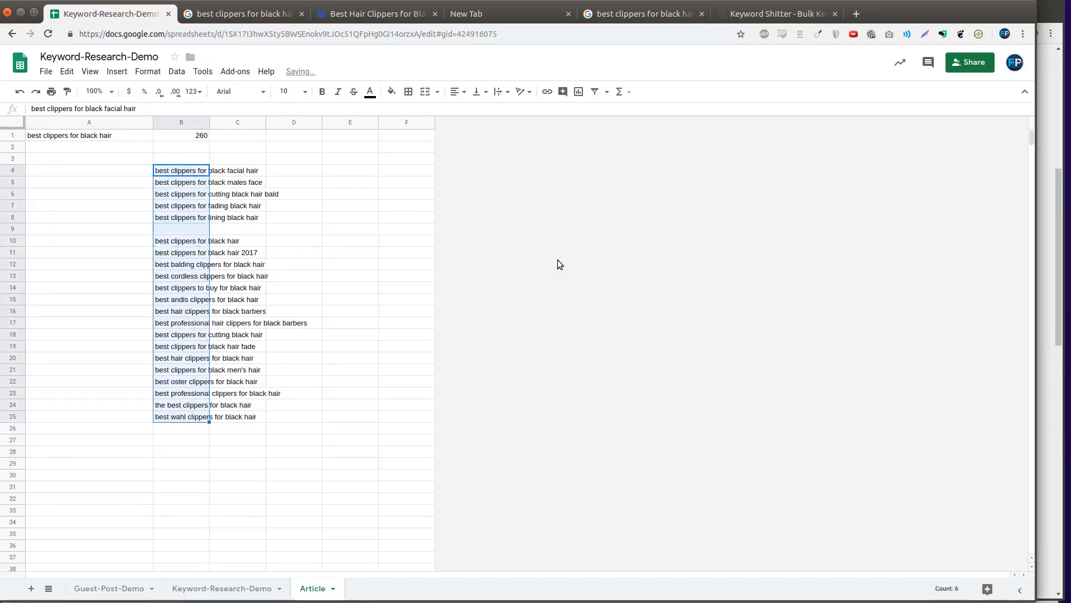
{"action": "key", "text": "ctrl+c"}
{"action": "key", "text": "Left"}
{"action": "key", "text": "ctrl+v"}
{"action": "key", "text": "Right"}
{"action": "key", "text": "Left"}
{"action": "key", "text": "Right"}
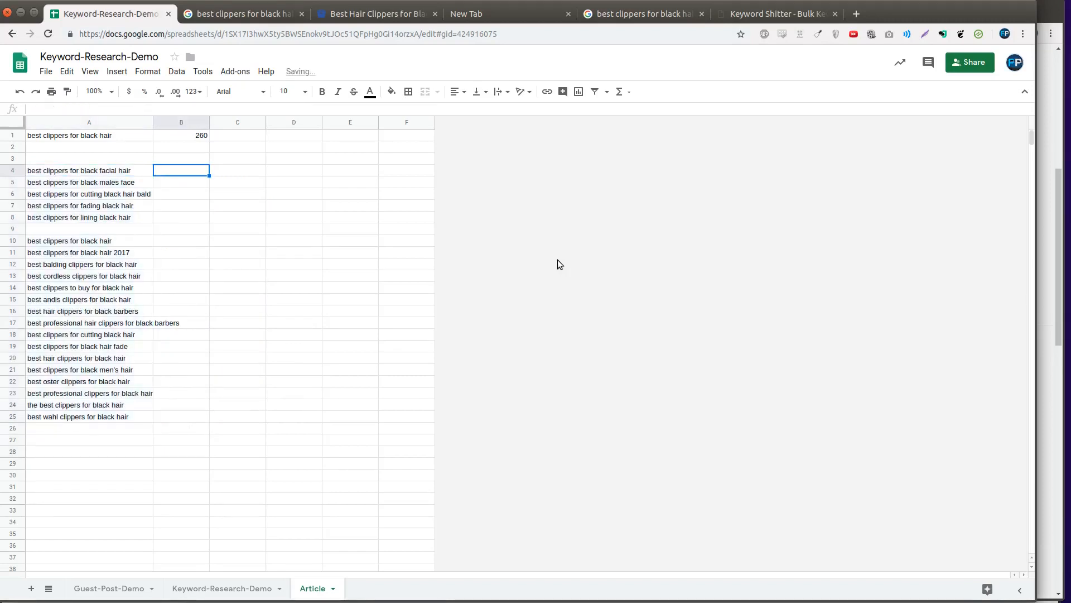
{"action": "key", "text": "Left"}
{"action": "key", "text": "Up"}
{"action": "key", "text": "Down"}
{"action": "key", "text": "Right"}
{"action": "key", "text": "Left"}
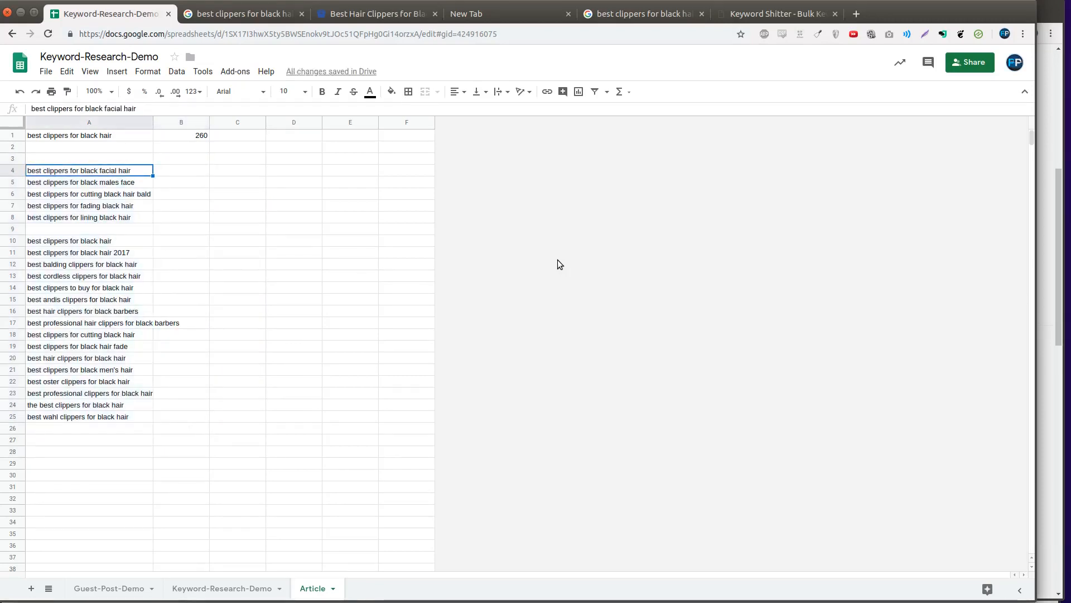
- Copy the full keyword list A1:A25 for lookup in SearchVolume.io
{"action": "left_click", "coordinate": [71, 229]}
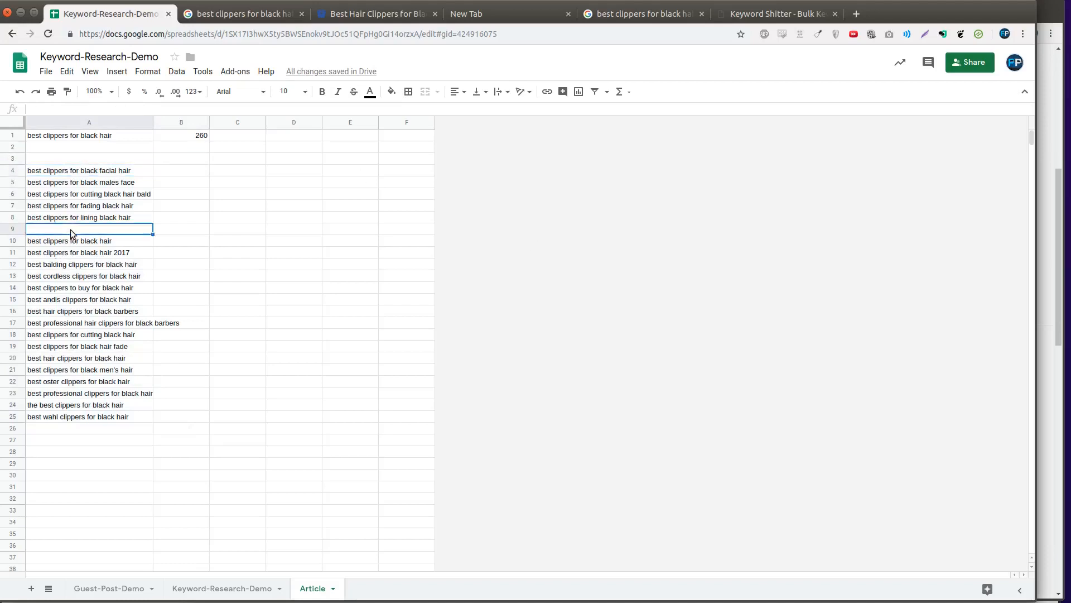
{"action": "left_click_drag", "start_coordinate": [74, 137], "coordinate": [111, 416]}
{"action": "key", "text": "ctrl+c"}
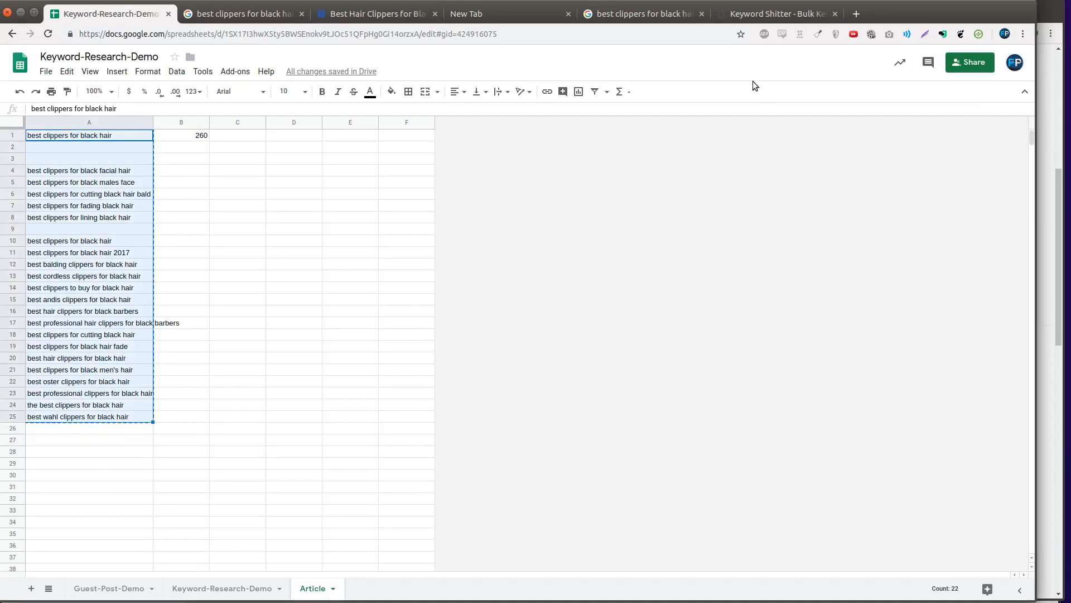
{"action": "left_click", "coordinate": [1053, 214]}
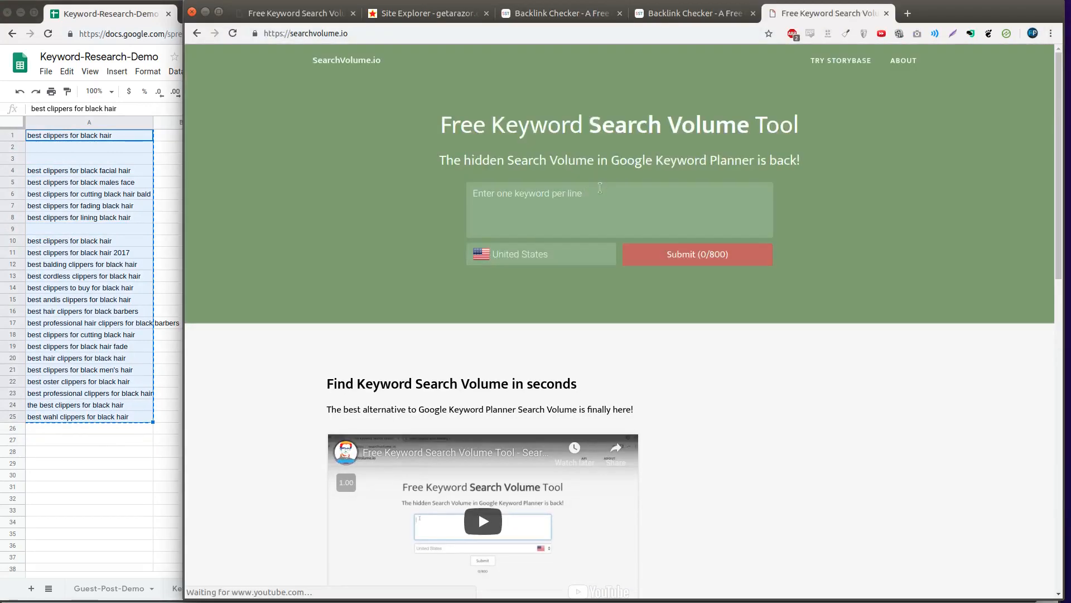
- Submit the 22 keywords to SearchVolume.io and copy the returned keyword and volume table
{"action": "left_click", "coordinate": [601, 212]}
{"action": "key", "text": "ctrl+v"}
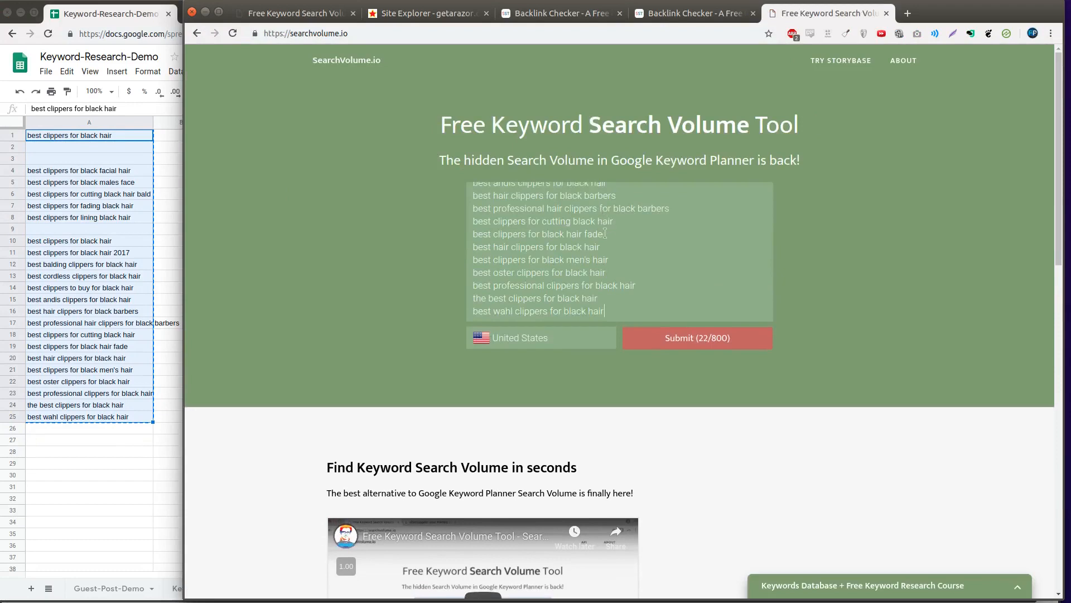
{"action": "left_click", "coordinate": [680, 346]}
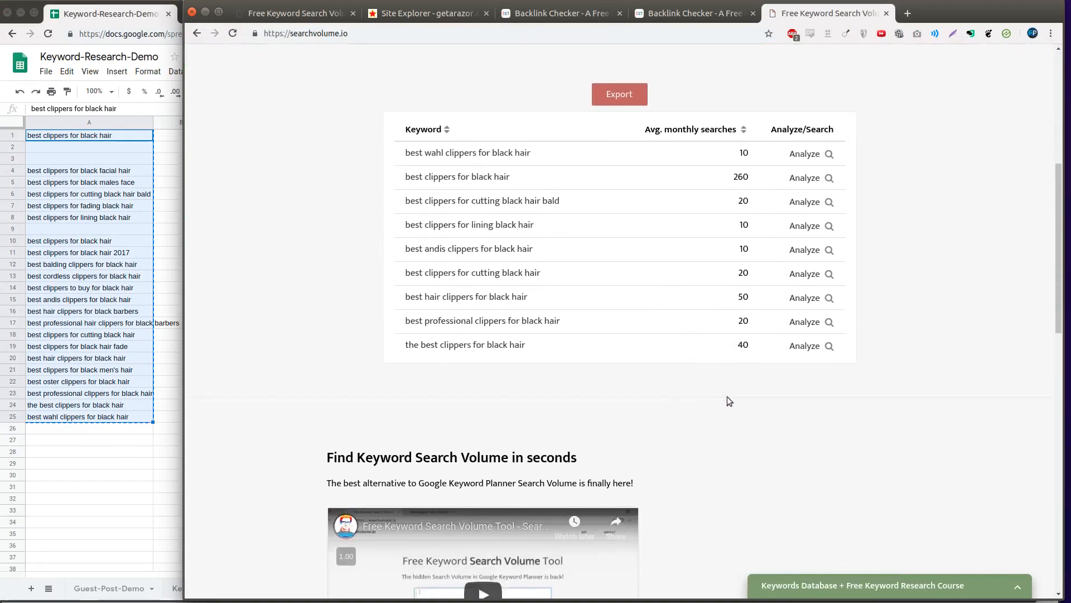
{"action": "left_click_drag", "start_coordinate": [787, 368], "coordinate": [407, 130]}
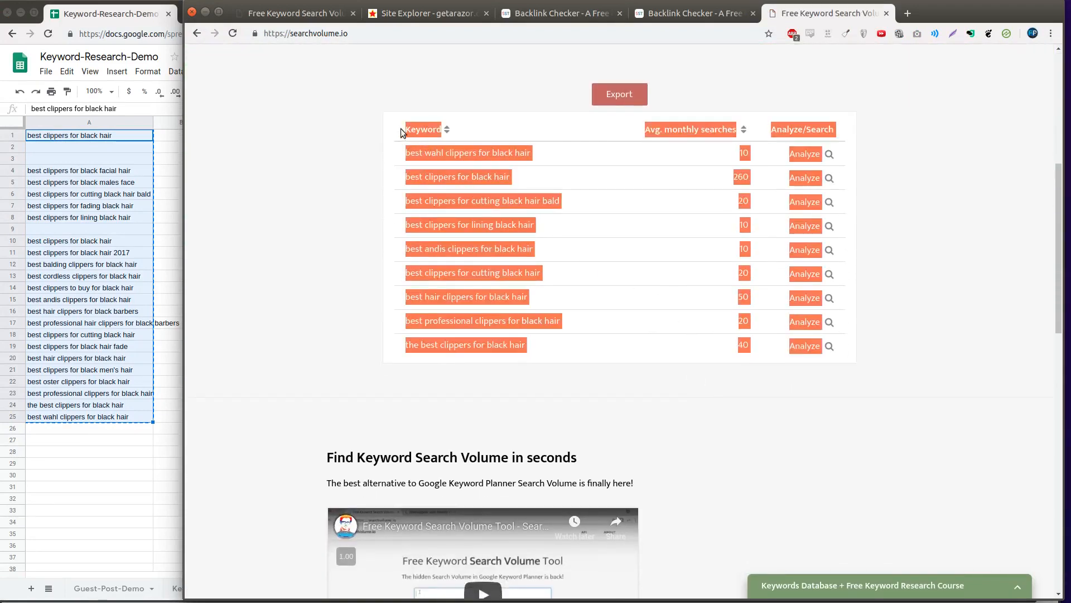
{"action": "right_click", "coordinate": [408, 130]}
{"action": "left_click", "coordinate": [433, 139]}
{"action": "left_click", "coordinate": [65, 511]}
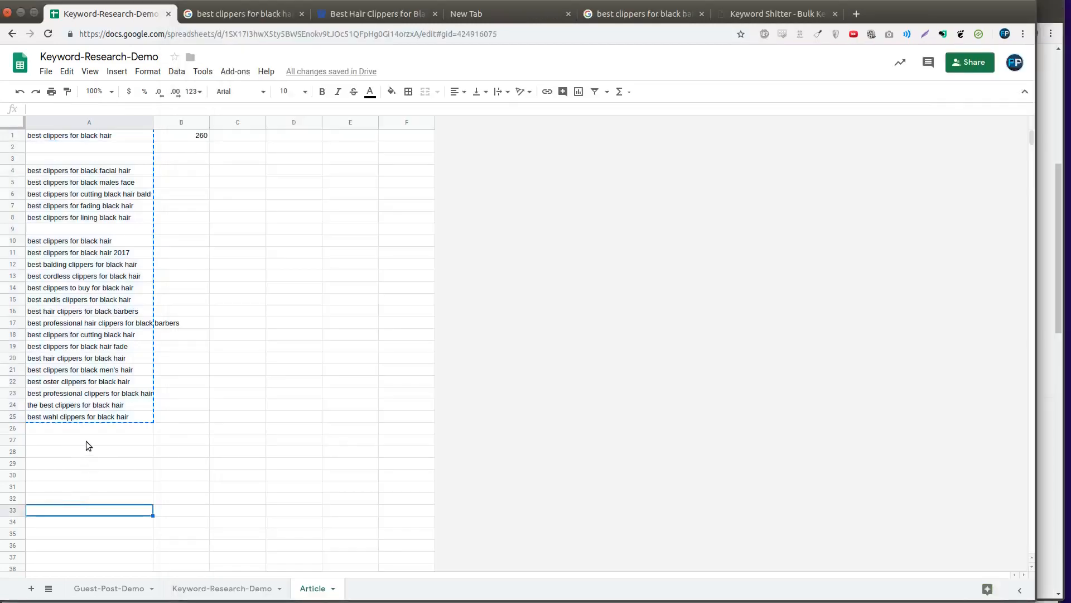
- Paste the SearchVolume.io results table at A27 below the keyword list
{"action": "left_click", "coordinate": [86, 441]}
{"action": "key", "text": "ctrl+v"}
{"action": "left_click", "coordinate": [233, 313]}
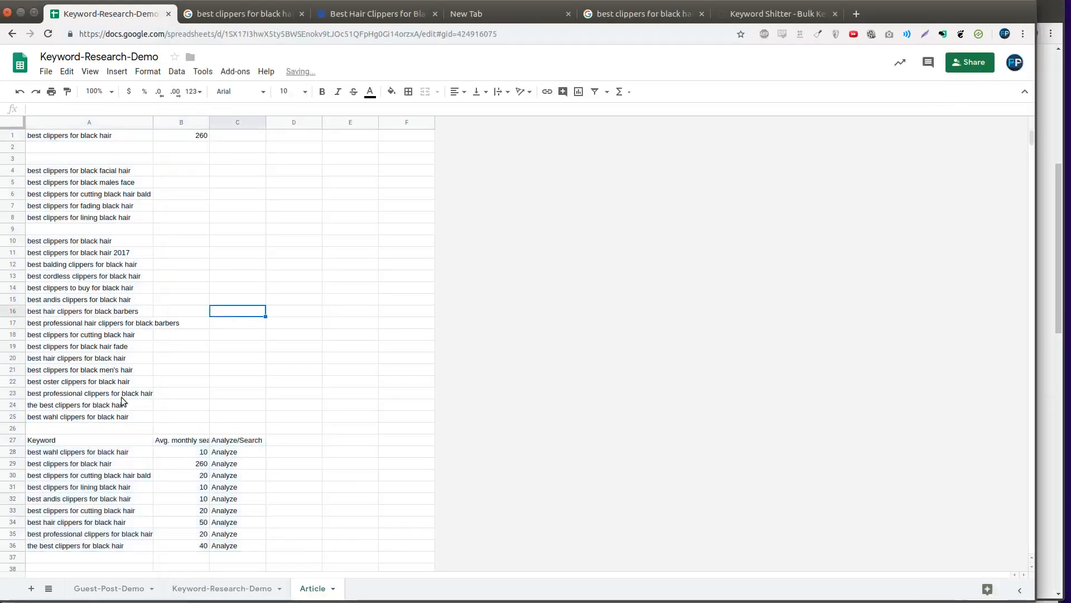
{"action": "left_click", "coordinate": [53, 229]}
- Sort the result rows by column B, Z→A, so the highest monthly searches come first
{"action": "left_click_drag", "start_coordinate": [84, 440], "coordinate": [217, 534]}
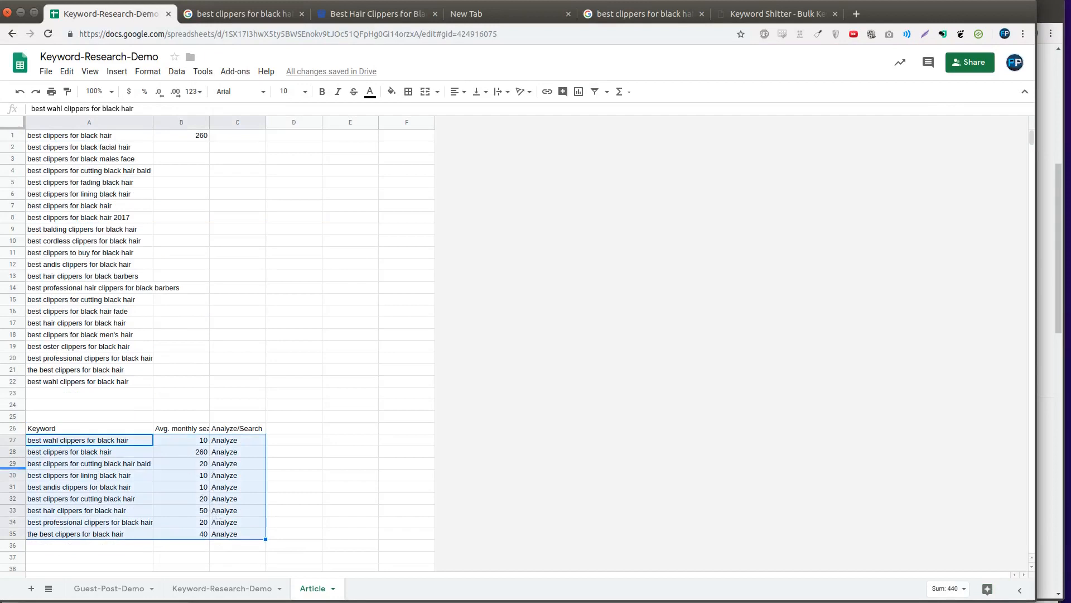
{"action": "right_click", "coordinate": [149, 463]}
{"action": "left_click", "coordinate": [190, 389]}
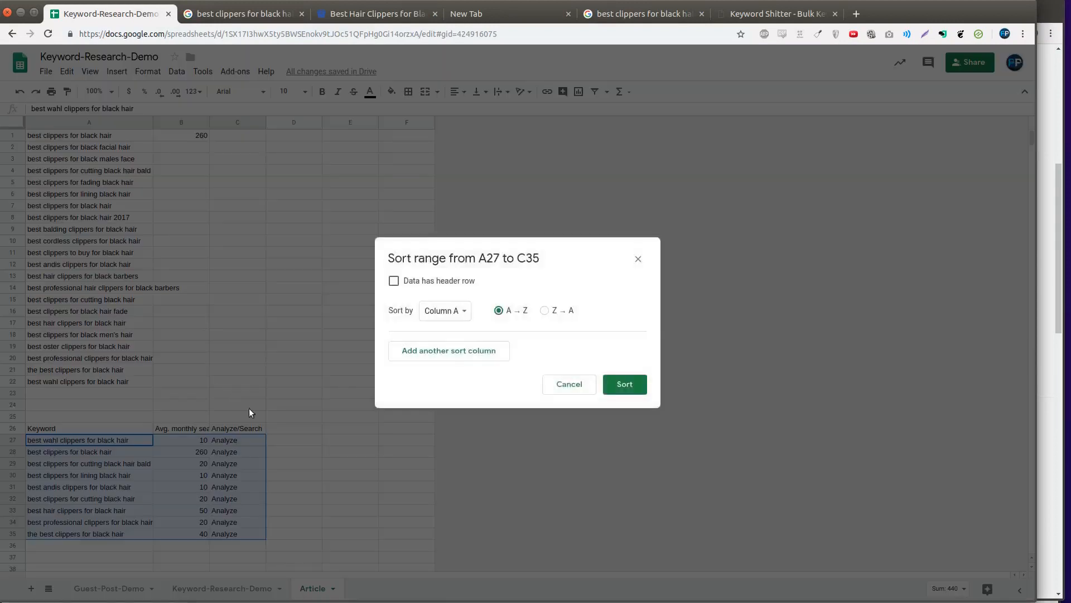
{"action": "left_click", "coordinate": [462, 312]}
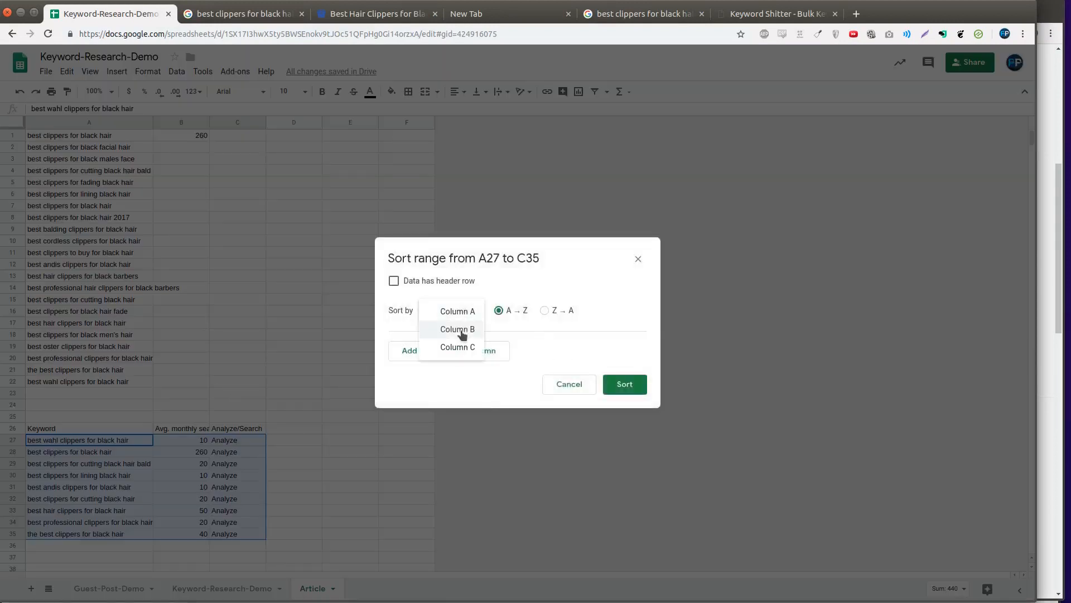
{"action": "left_click", "coordinate": [464, 346]}
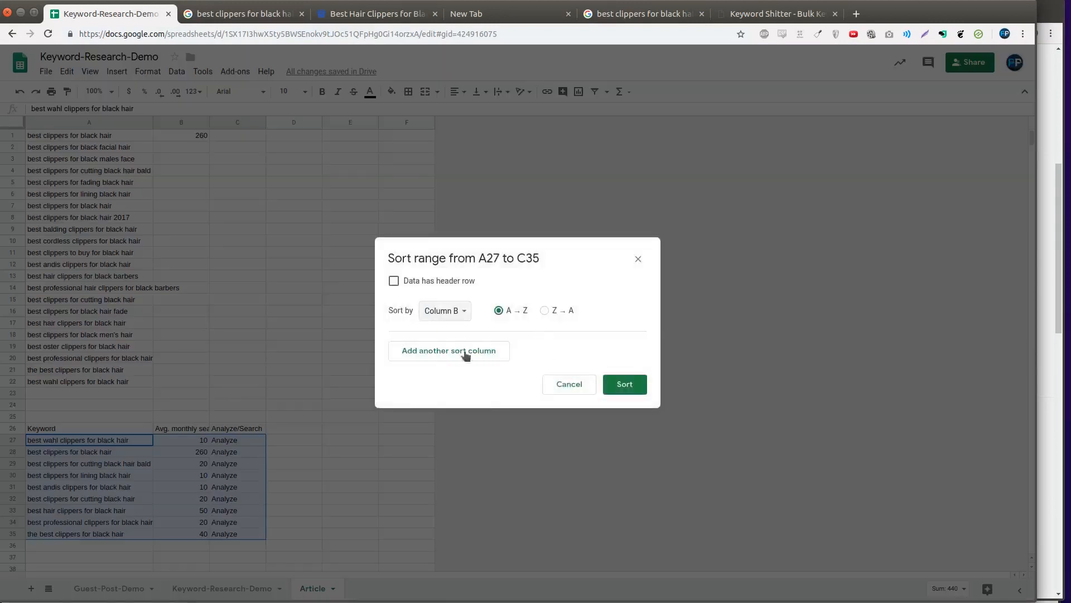
{"action": "left_click", "coordinate": [558, 311]}
{"action": "left_click", "coordinate": [625, 384]}
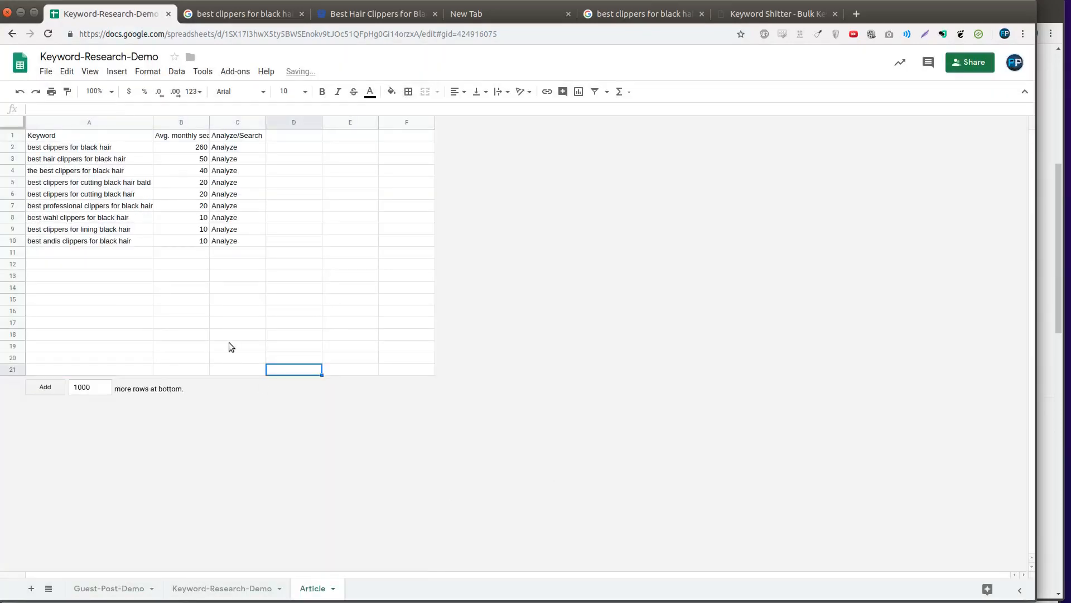
- Remove the stray letter from 'professional' in 'best professional clippers for black hair' in A7
{"action": "left_click_drag", "start_coordinate": [114, 147], "coordinate": [105, 242]}
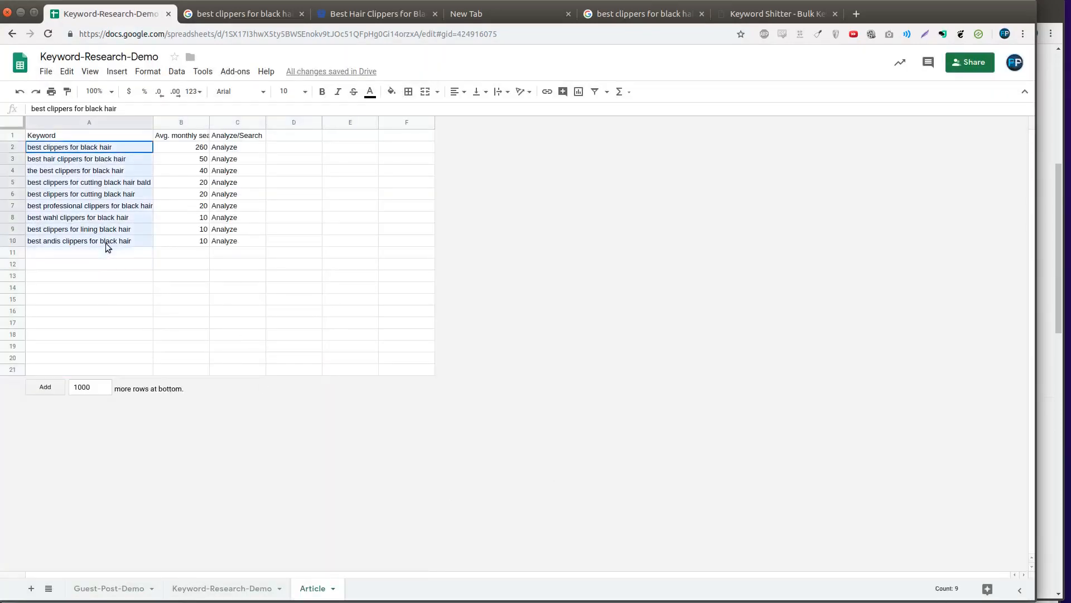
{"action": "left_click", "coordinate": [122, 343]}
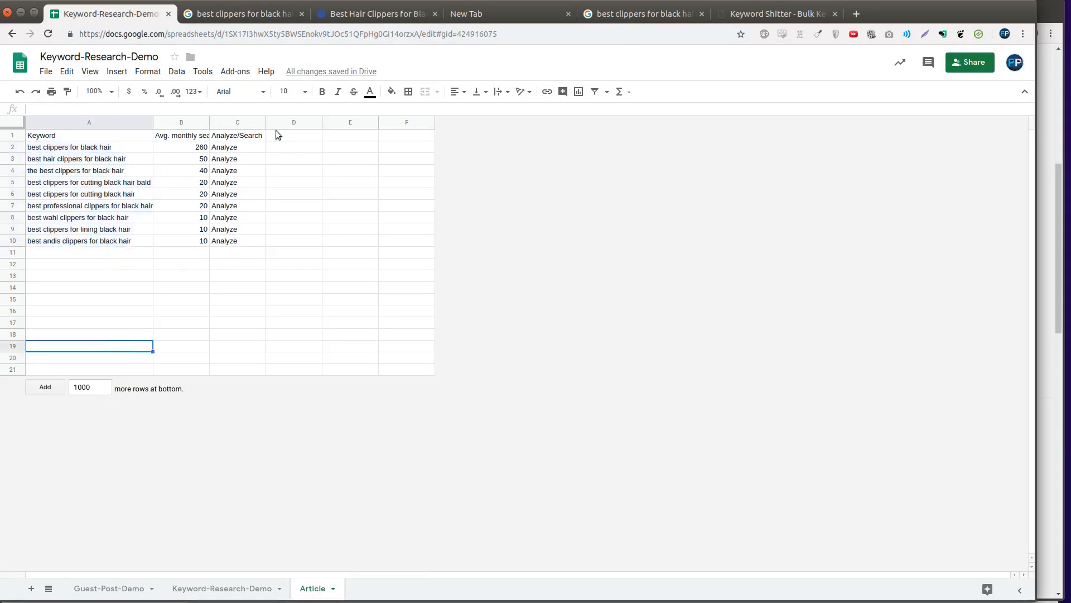
{"action": "left_click", "coordinate": [173, 146]}
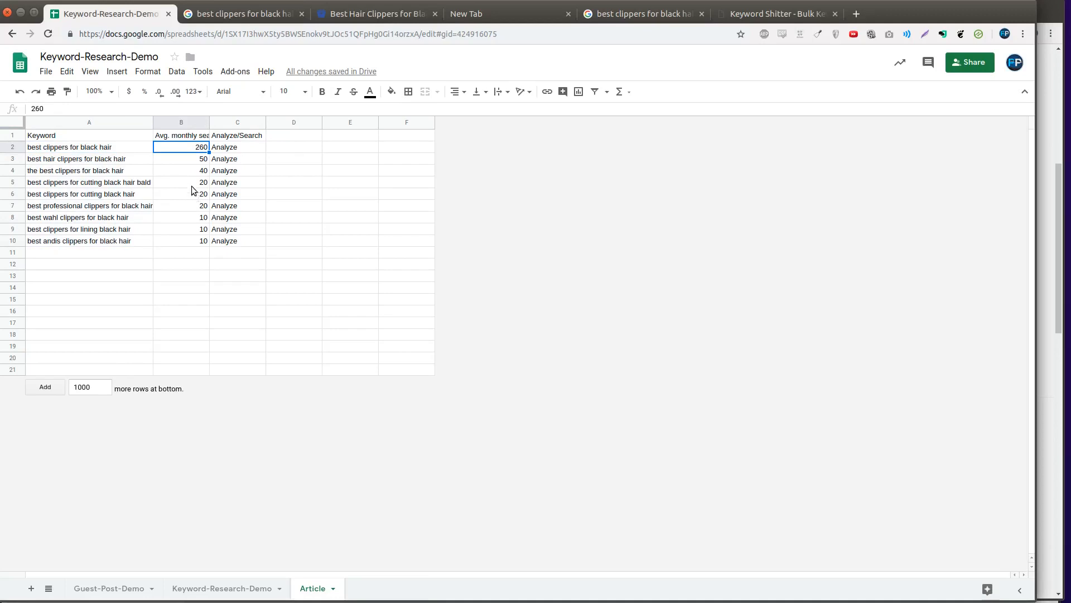
{"action": "left_click_drag", "start_coordinate": [191, 160], "coordinate": [184, 244]}
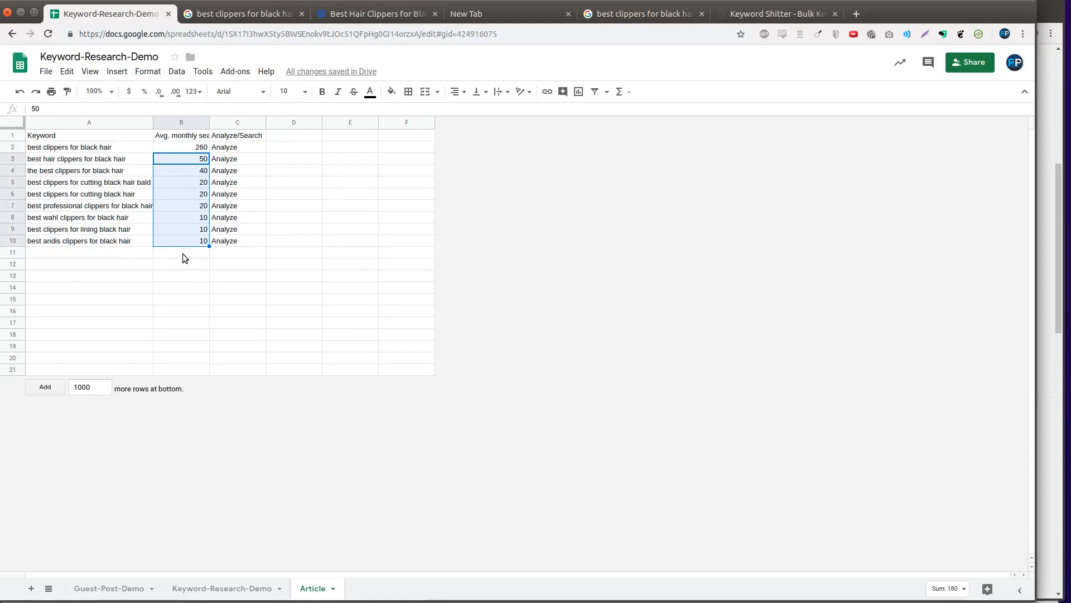
{"action": "double_click", "coordinate": [101, 210]}
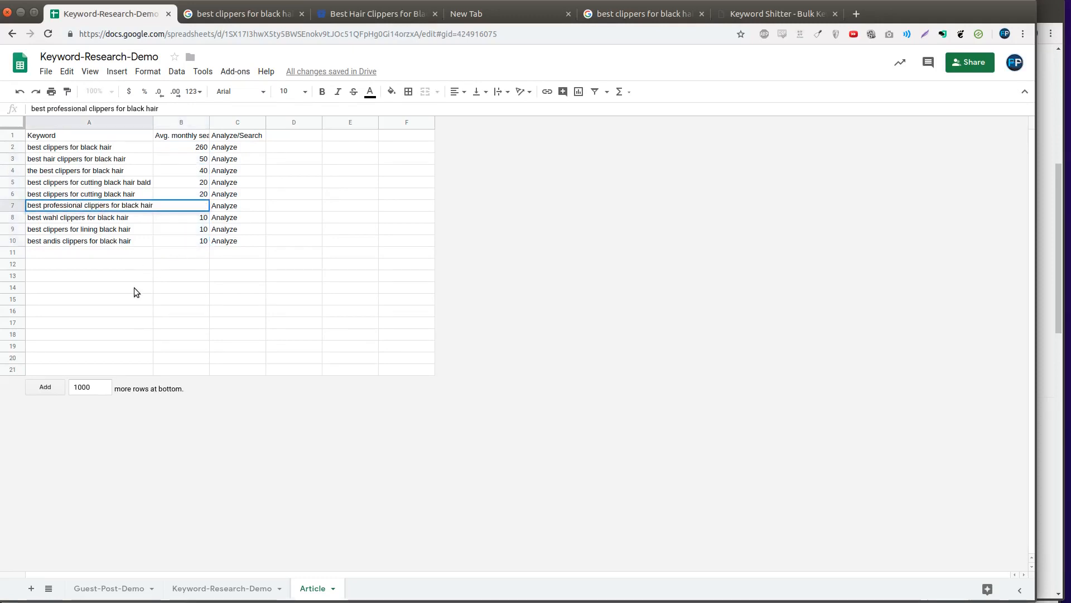
{"action": "type", "text": "i"}
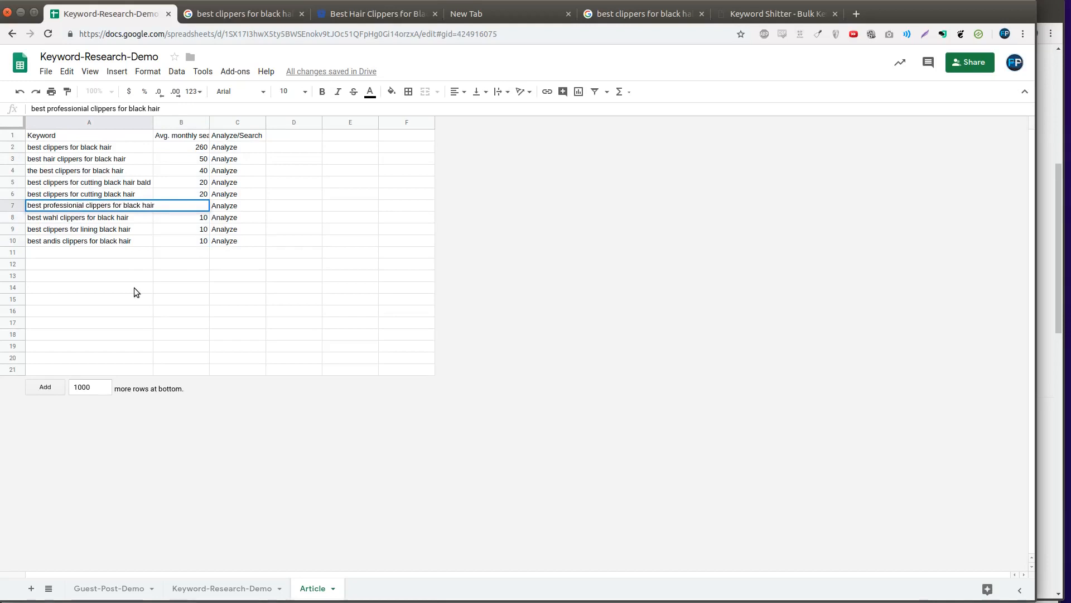
{"action": "key", "text": "BackSpace"}
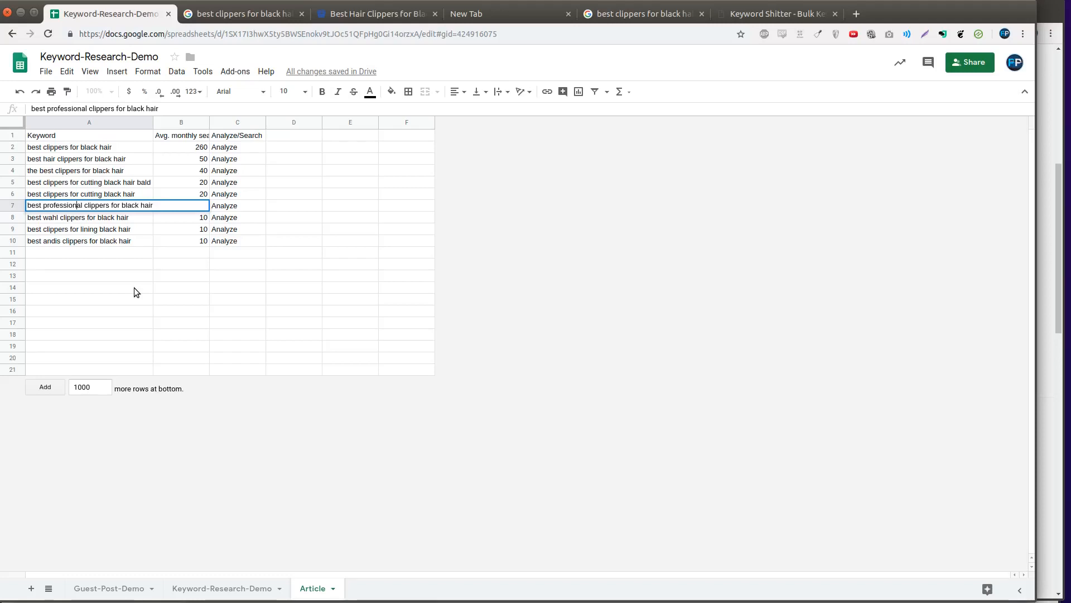
{"action": "left_click", "coordinate": [133, 287]}
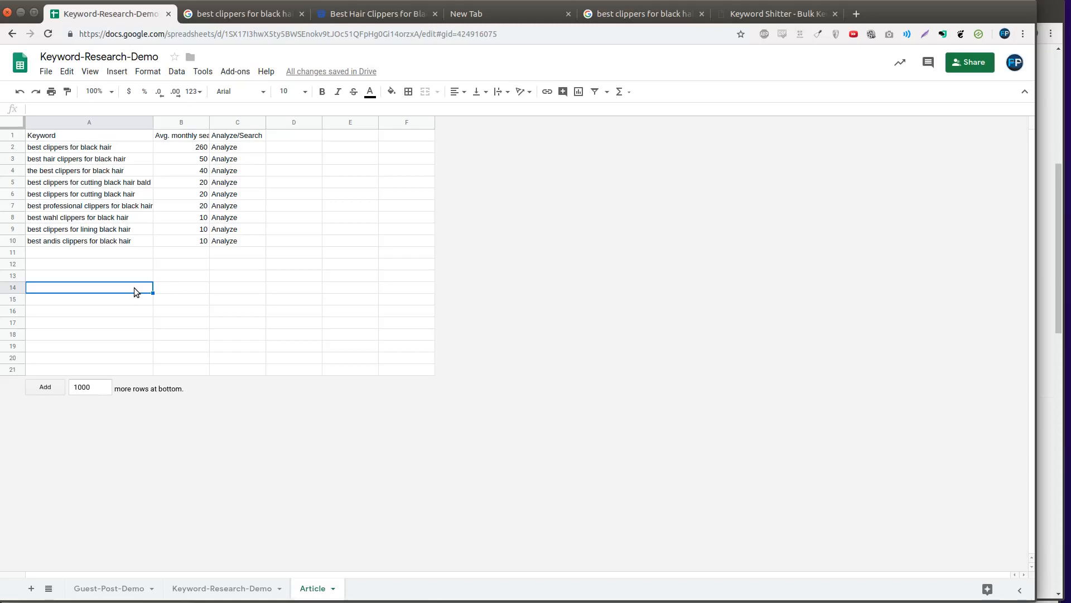
{"action": "double_click", "coordinate": [134, 287]}
{"action": "left_click_drag", "start_coordinate": [201, 147], "coordinate": [189, 238]}
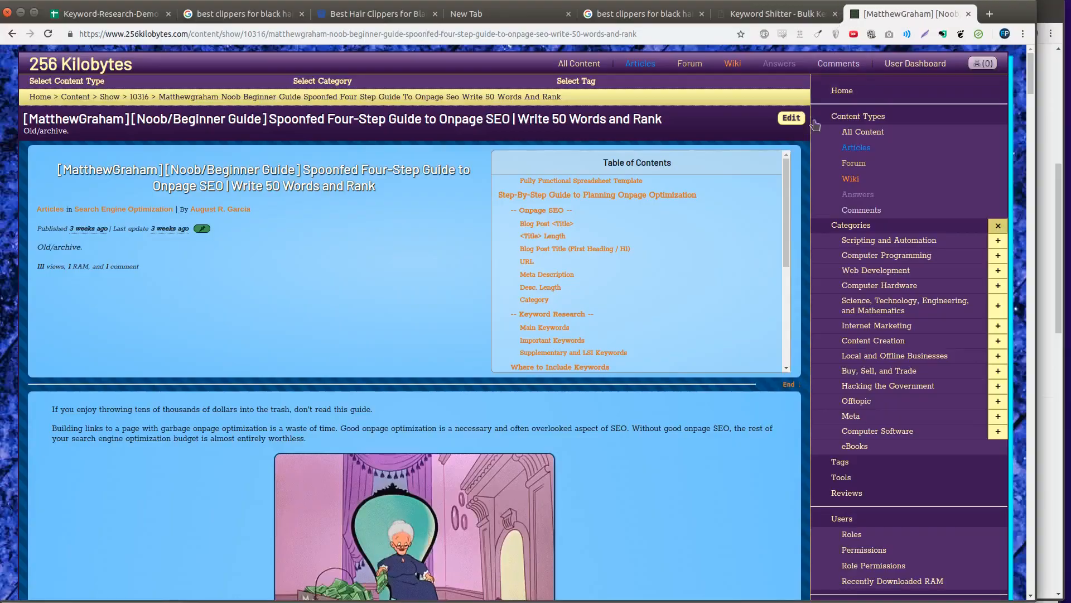
- Check the guide's 'Fully Functional Spreadsheet Template' contents entry, then close the 256 Kilobytes tab
{"action": "double_click", "coordinate": [522, 160]}
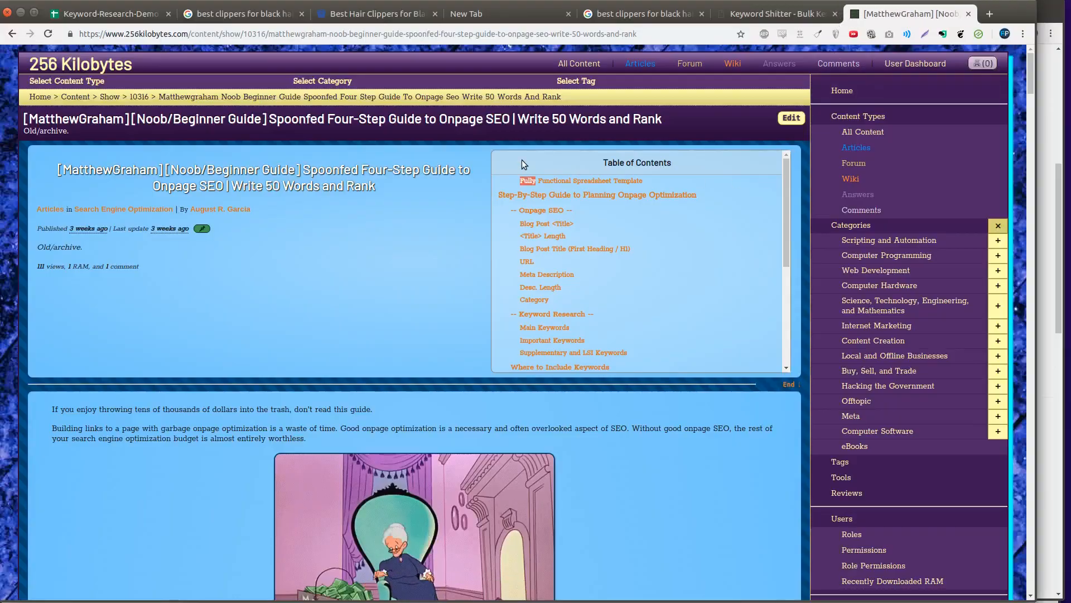
{"action": "left_click", "coordinate": [521, 159]}
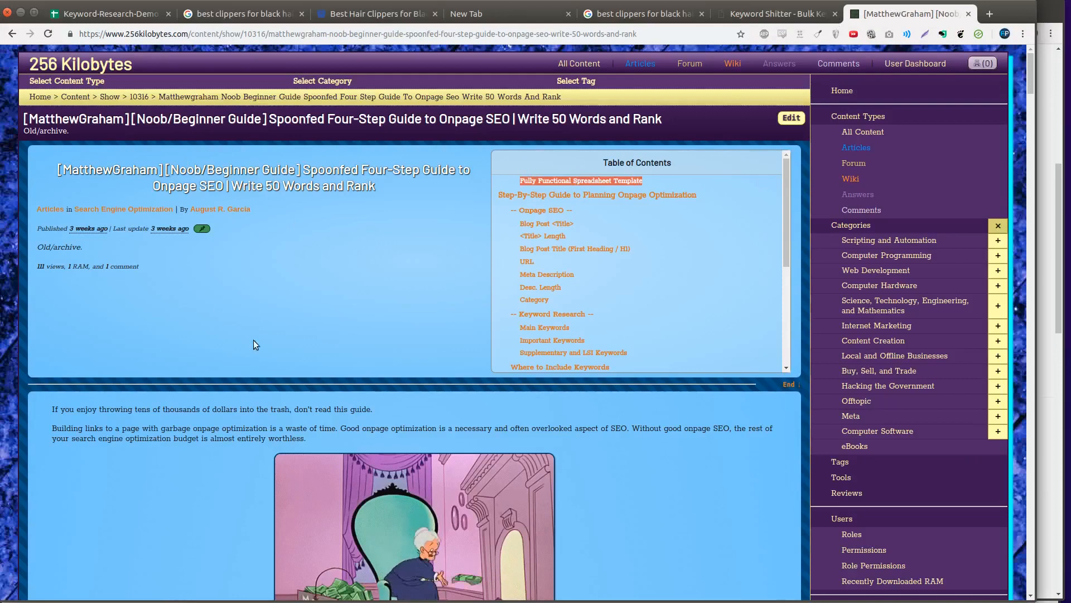
{"action": "key", "text": "ctrl+l"}
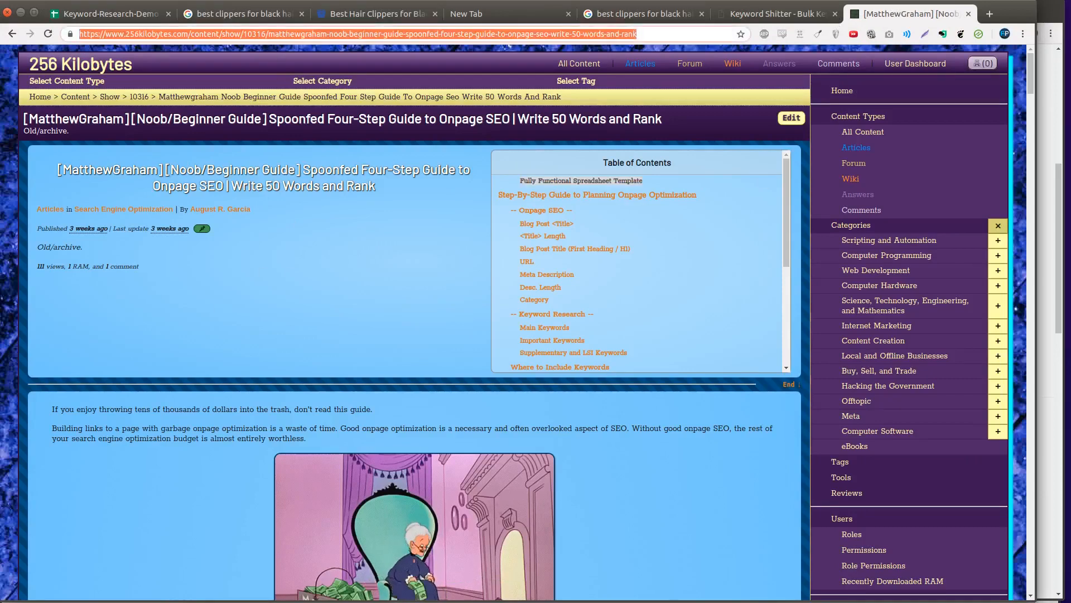
{"action": "left_click", "coordinate": [177, 354]}
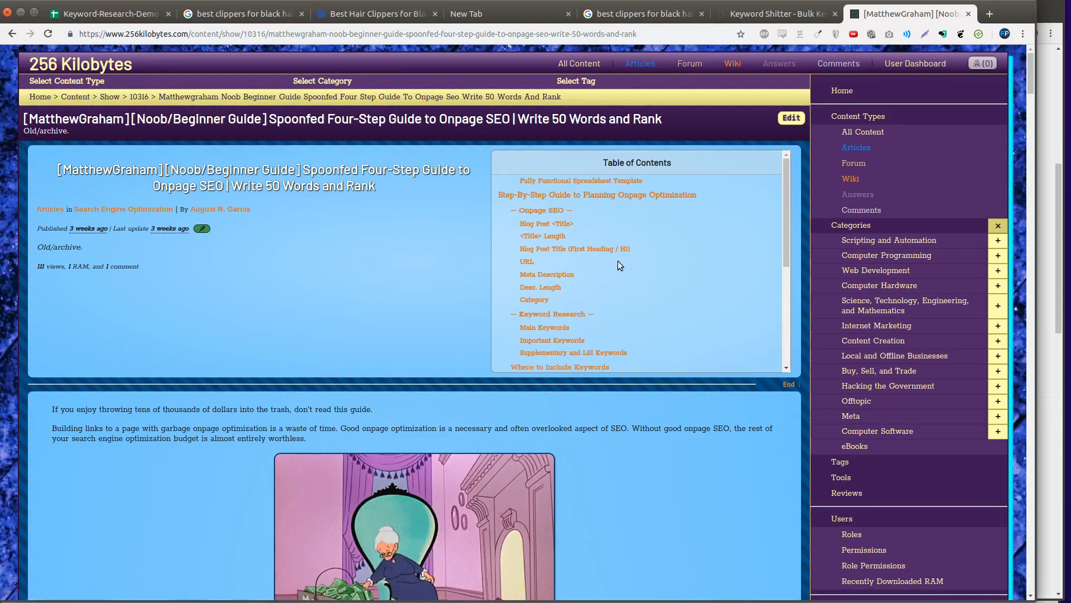
{"action": "key", "text": "ctrl+w"}
{"action": "left_click", "coordinate": [126, 18]}
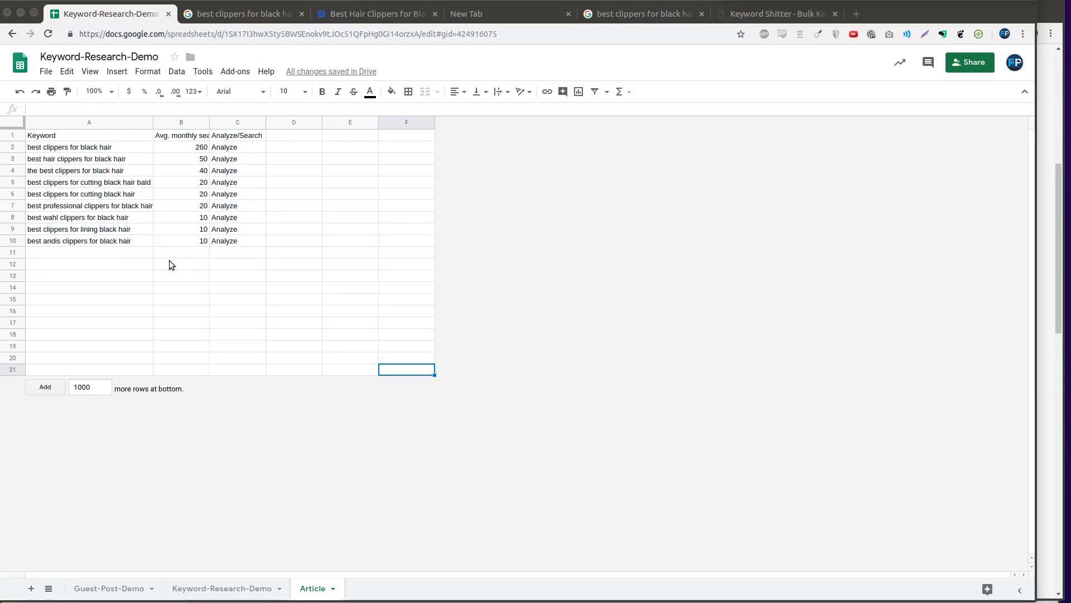
- Copy the top keyword 'best clippers for black hair' from cell A2
{"action": "left_click", "coordinate": [119, 158]}
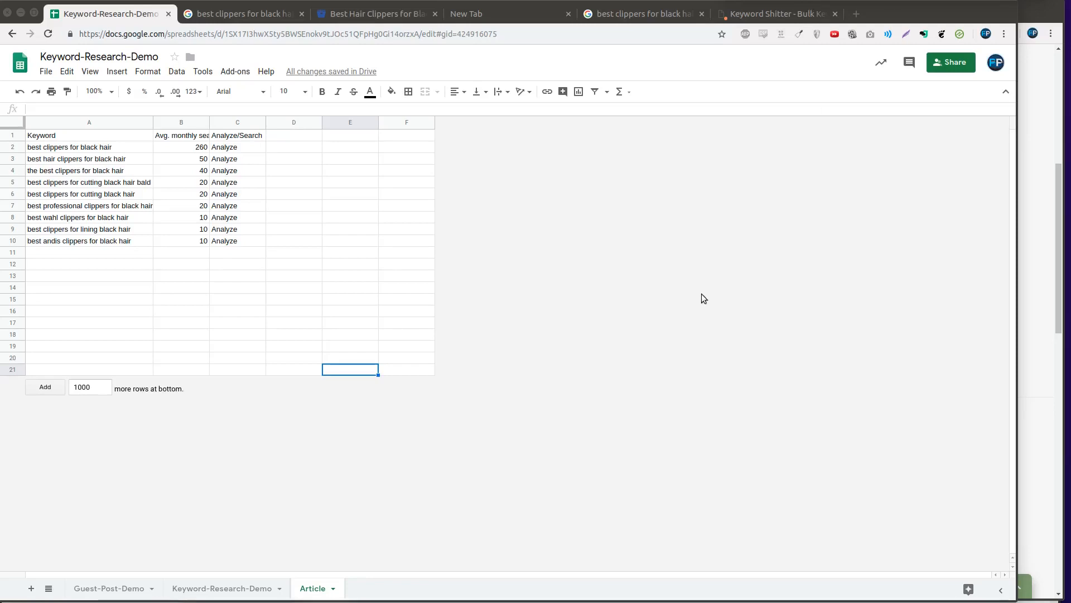
{"action": "left_click", "coordinate": [108, 146]}
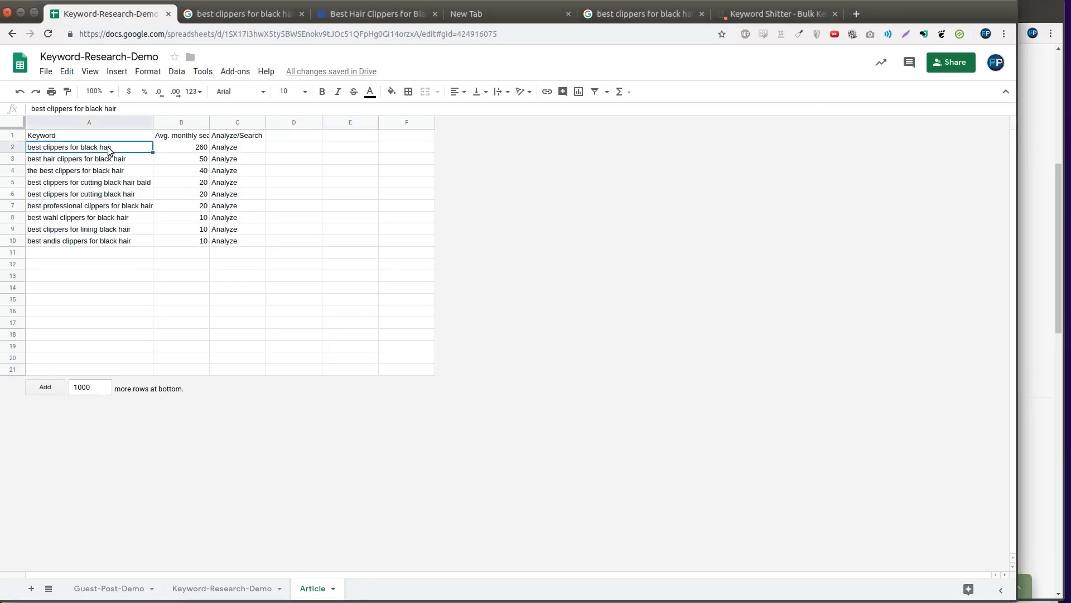
{"action": "key", "text": "ctrl+c"}
- Create 'best clippers for african american hair' in A13, correcting the 'americna' typo
{"action": "left_click", "coordinate": [66, 275]}
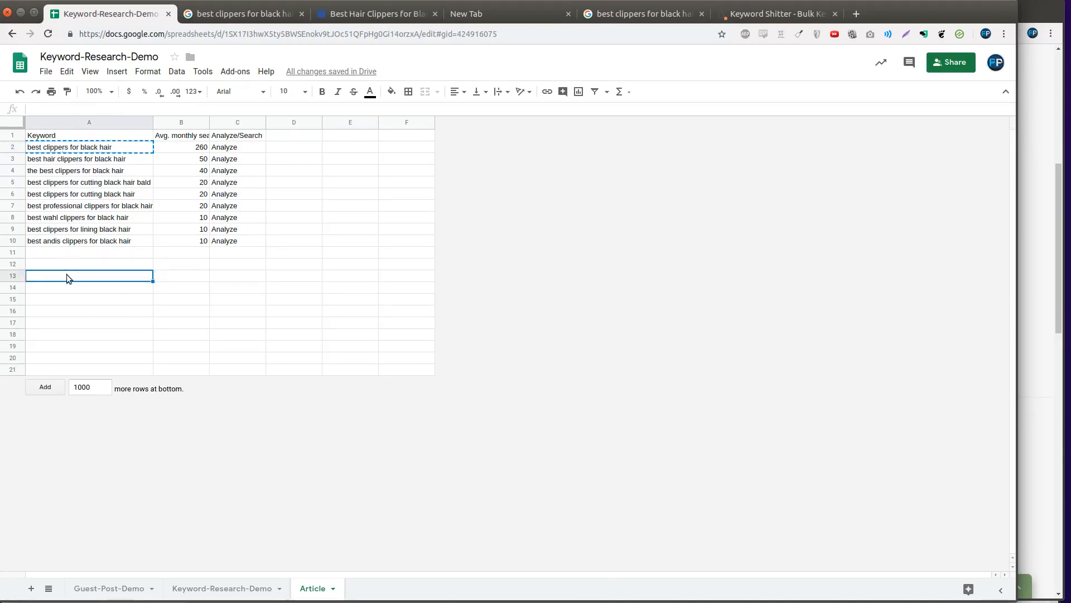
{"action": "key", "text": "ctrl+v"}
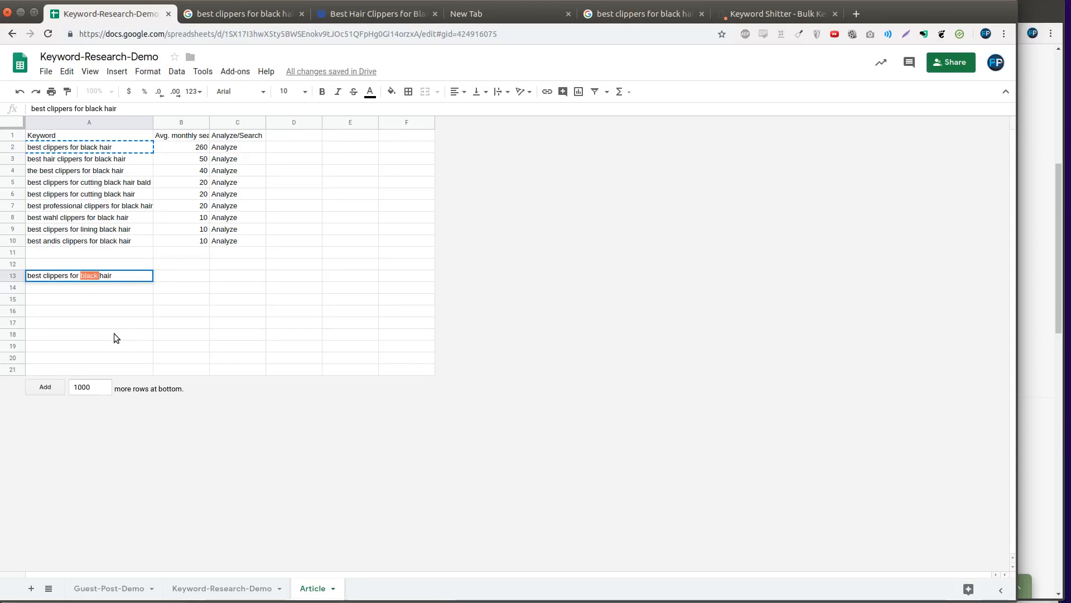
{"action": "type", "text": "african americna"}
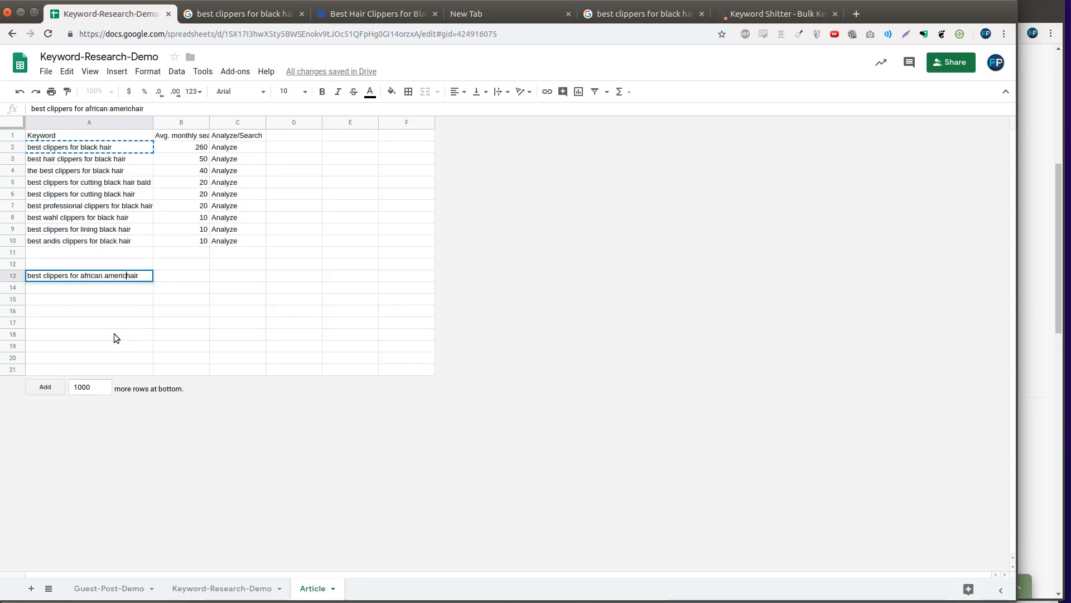
{"action": "key", "text": "Return"}
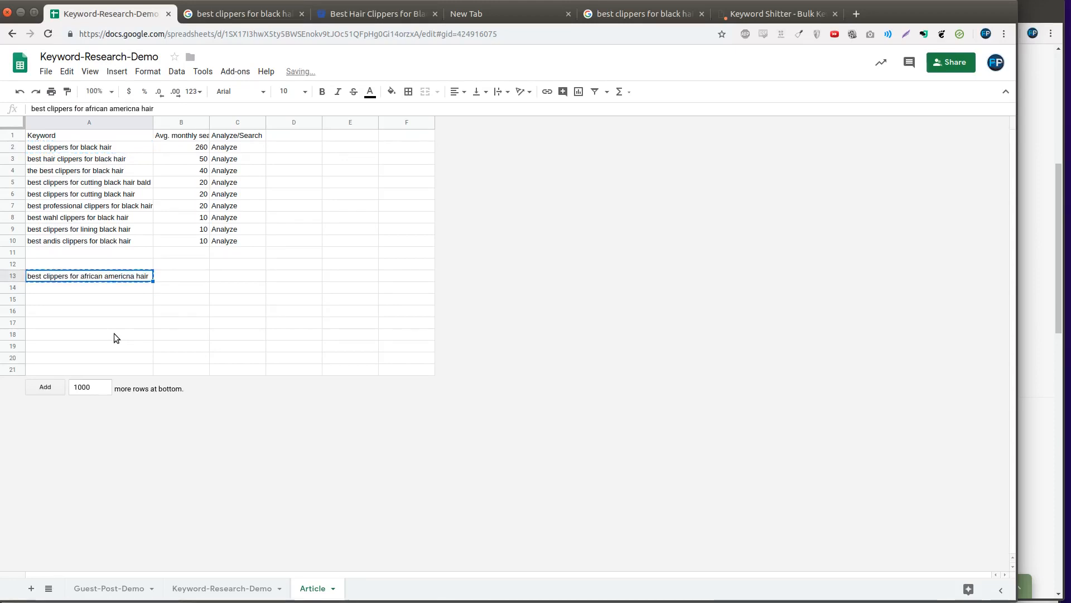
{"action": "key", "text": "ctrl+c"}
{"action": "key", "text": "BackSpace"}
{"action": "key", "text": "BackSpace"}
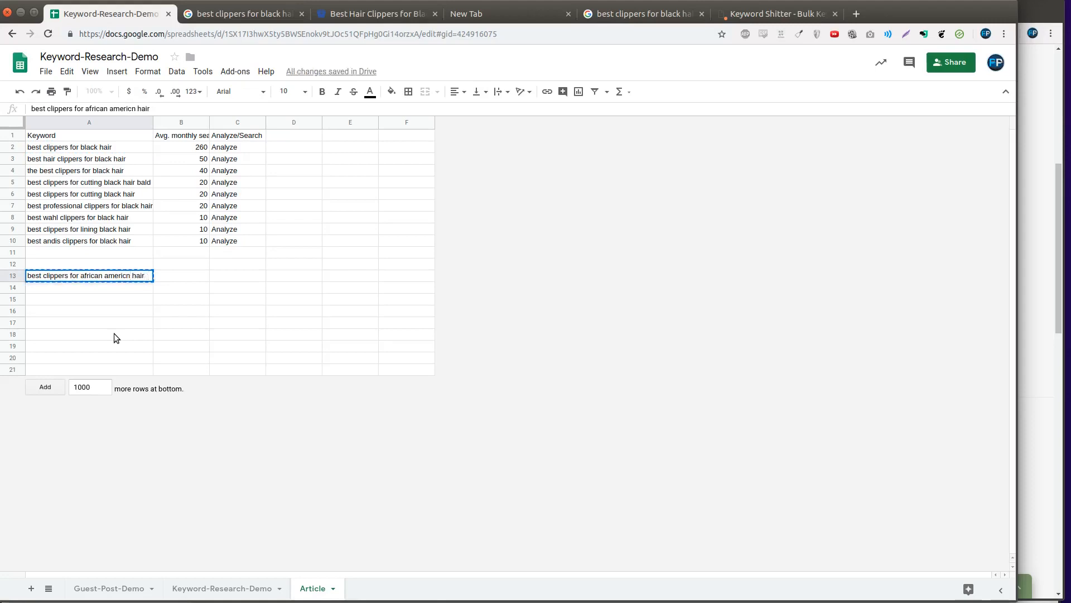
{"action": "type", "text": "an"}
{"action": "key", "text": "Return"}
{"action": "key", "text": "Up"}
- Add 'best trimmers for african american hair' in A14 and paste a copy into A15 to edit
{"action": "key", "text": "Down"}
{"action": "key", "text": "ctrl+v"}
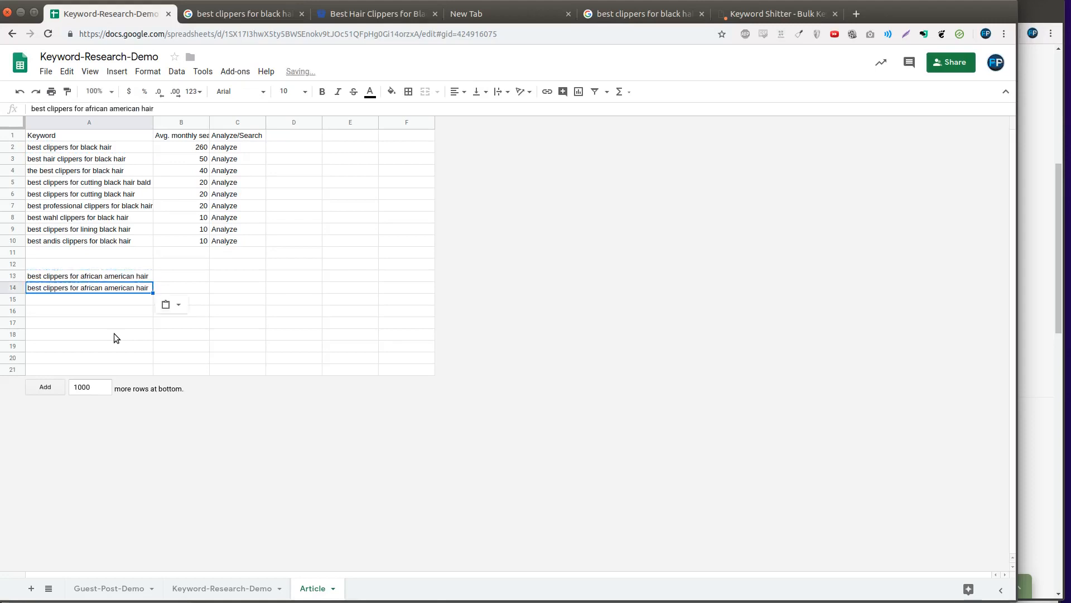
{"action": "key", "text": "F2"}
{"action": "key", "text": "ctrl+Left"}
{"action": "key", "text": "ctrl+Left"}
{"action": "key", "text": "ctrl+Left"}
{"action": "key", "text": "ctrl+Left"}
{"action": "key", "text": "ctrl+Left"}
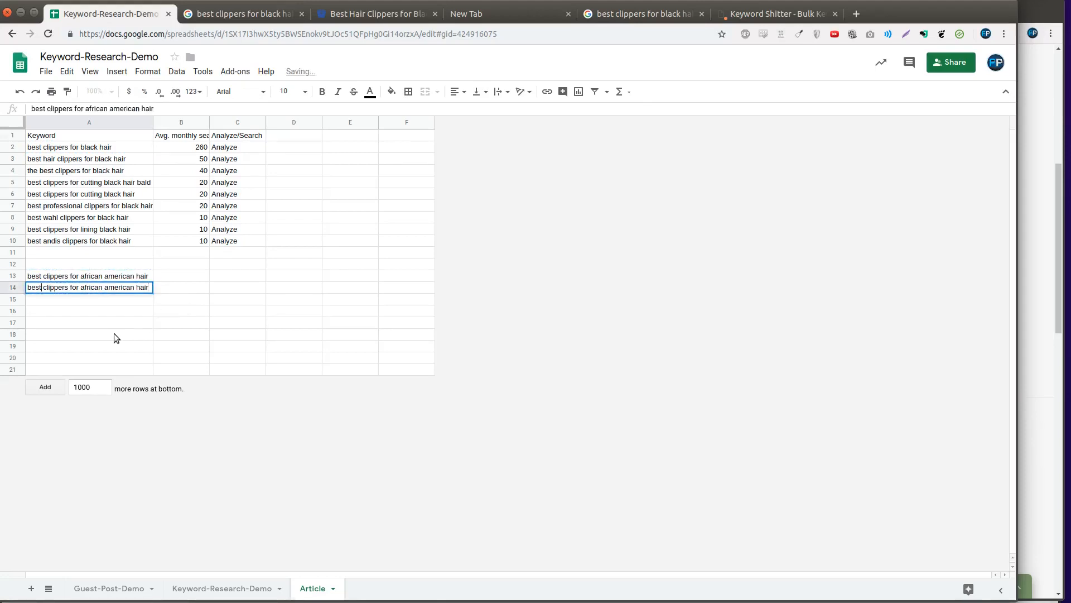
{"action": "key", "text": "ctrl+Delete"}
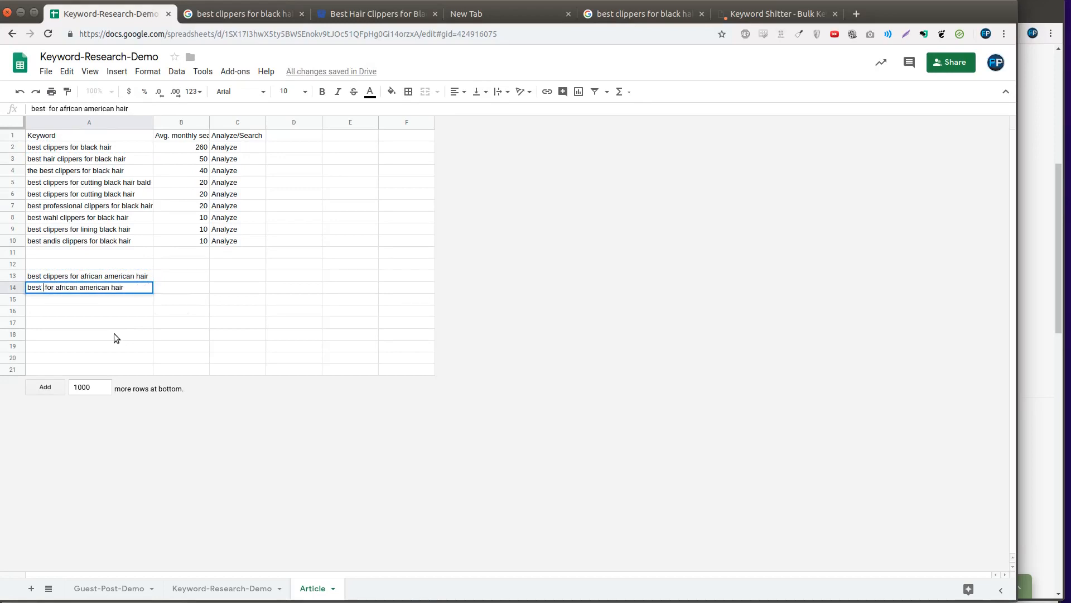
{"action": "type", "text": "trimmers"}
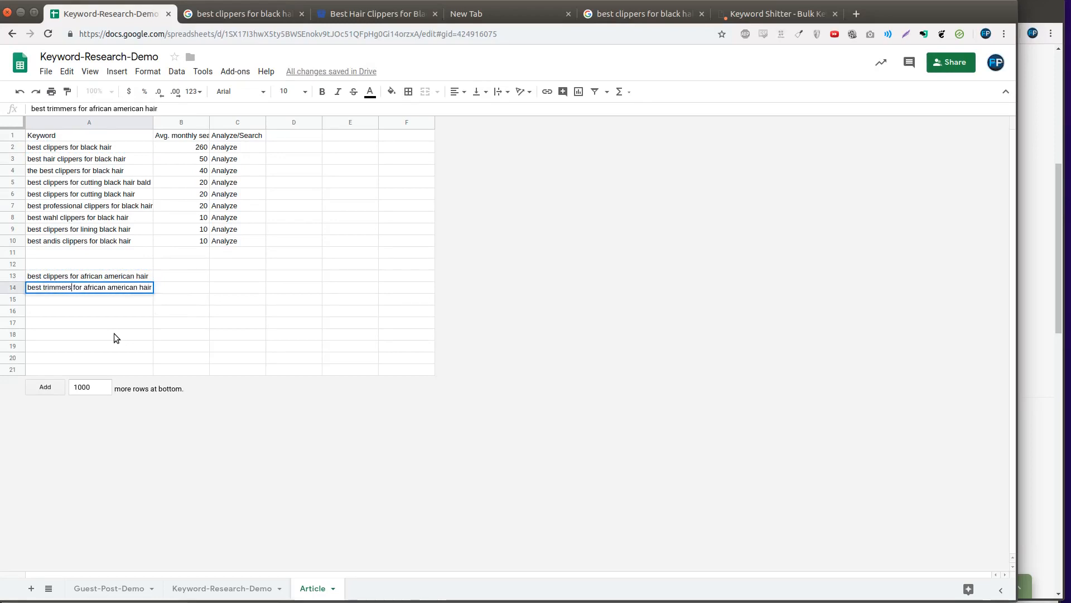
{"action": "key", "text": "Return"}
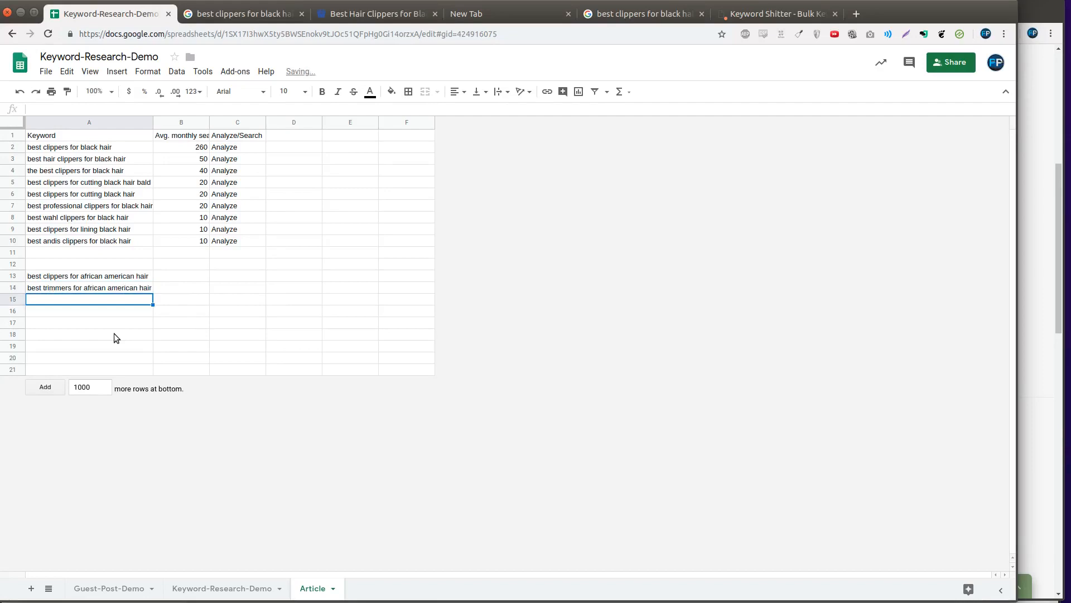
{"action": "type", "text": "best trimmers for african american hair"}
{"action": "key", "text": "F2"}
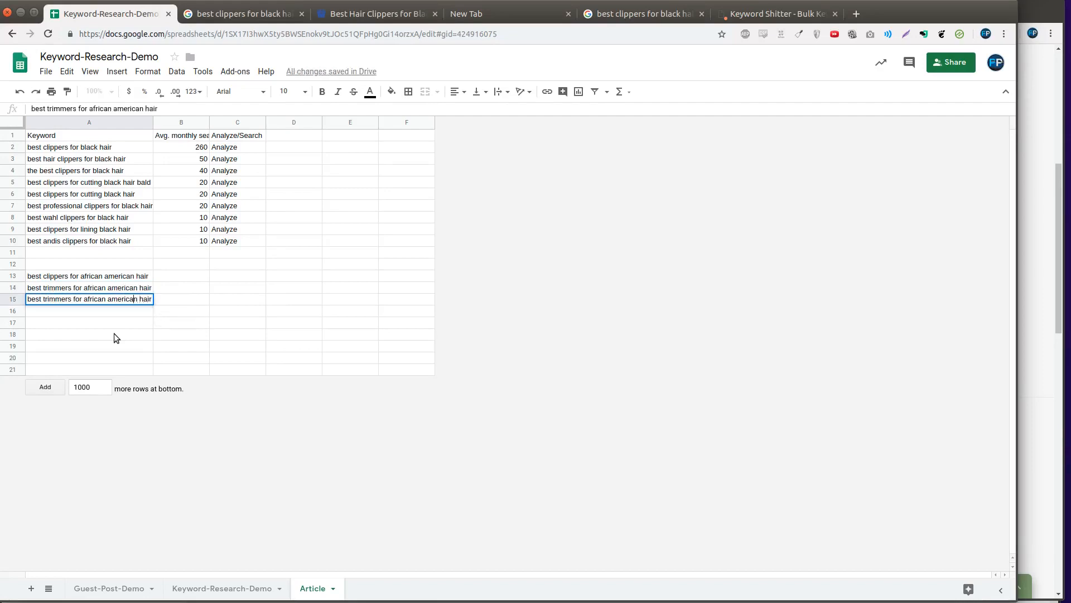
{"action": "key", "text": "ctrl+Left"}
{"action": "key", "text": "ctrl+shift+Left"}
{"action": "key", "text": "ctrl+shift+Left"}
- Finish A15 as 'best trimmers for black hair' and start Keyword Shitter on the three seeds
{"action": "type", "text": "black"}
{"action": "key", "text": "Return"}
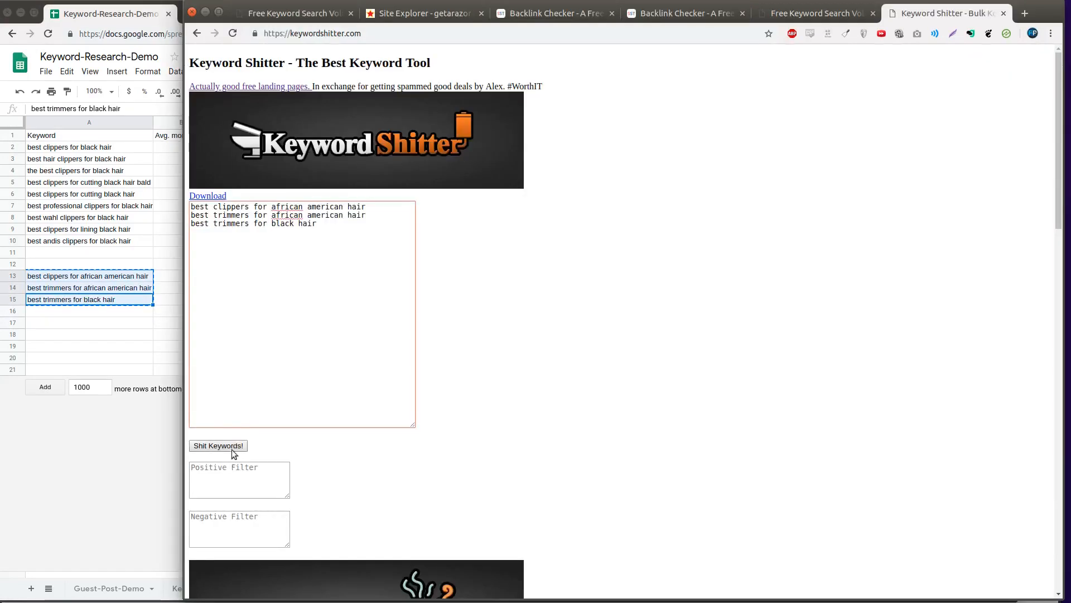
{"action": "left_click", "coordinate": [233, 447]}
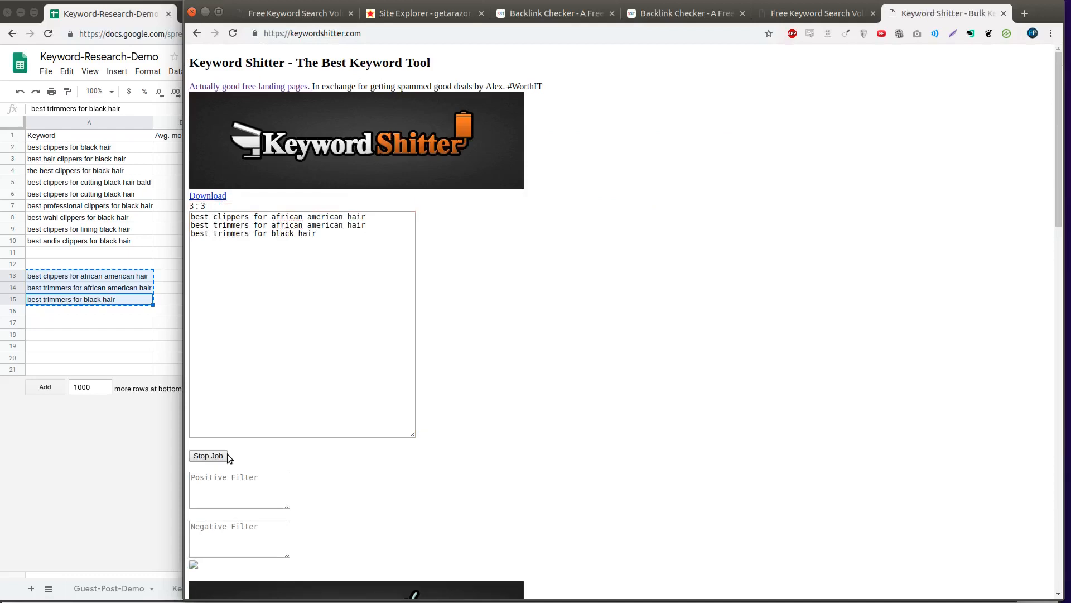
- Select the 17 generated keyword suggestions and paste them below the seed list
{"action": "scroll", "coordinate": [334, 342], "scroll_direction": "down", "scroll_amount": 1}
{"action": "left_click_drag", "start_coordinate": [334, 343], "coordinate": [184, 213]}
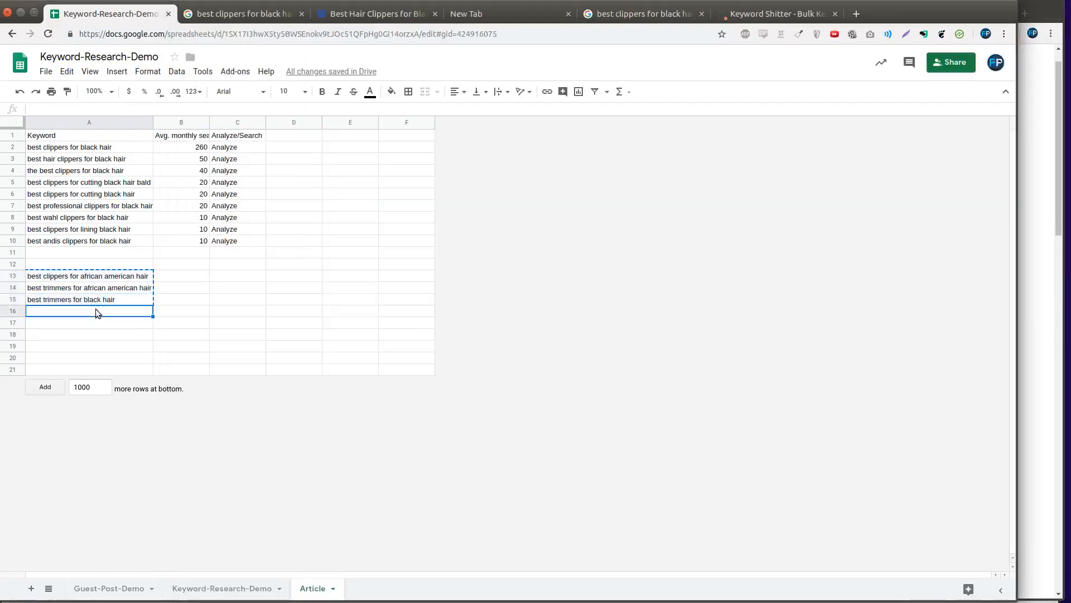
{"action": "type", "text": "the best clippers for african american hair best clippers for african american facial hair best hair clippers for african american hair best professional clippers african american hair what are the best clippers for african american hair best shaver for black hair best beard trimmers for black hair best electric shaver for black hair best trimmers for black facial hair best hair trimmers for black hair best hair trimmer for black males the best trimmers for black hair the best hair clippers for african american best electric razor for black hair"}
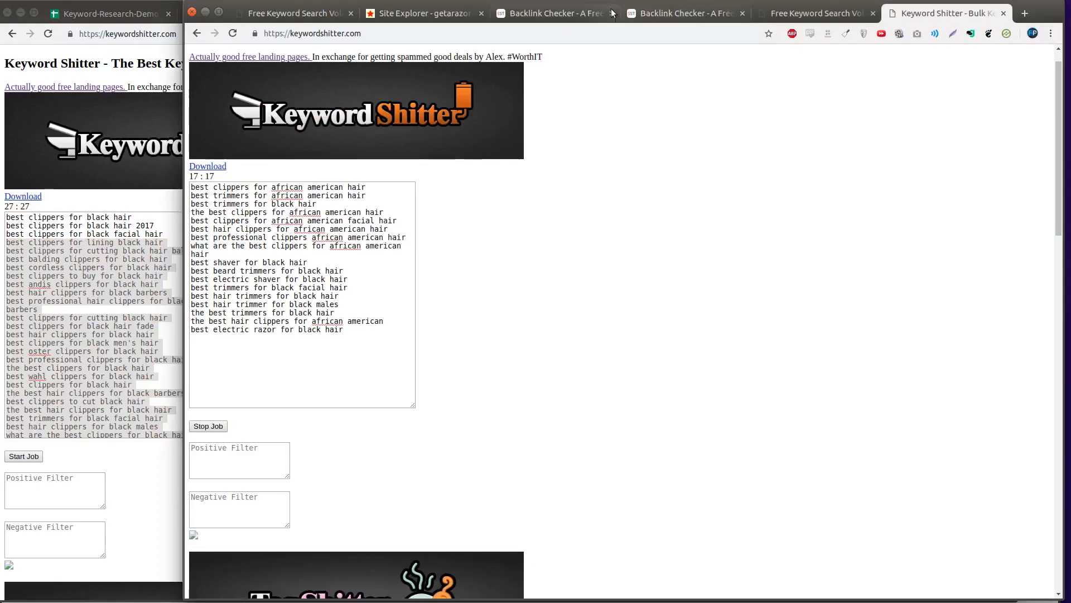
{"action": "left_click", "coordinate": [782, 15]}
- Replace SearchVolume.io's keyword box with the 25-keyword list, submit, and select the results table
{"action": "scroll", "coordinate": [735, 216], "scroll_direction": "up", "scroll_amount": 6}
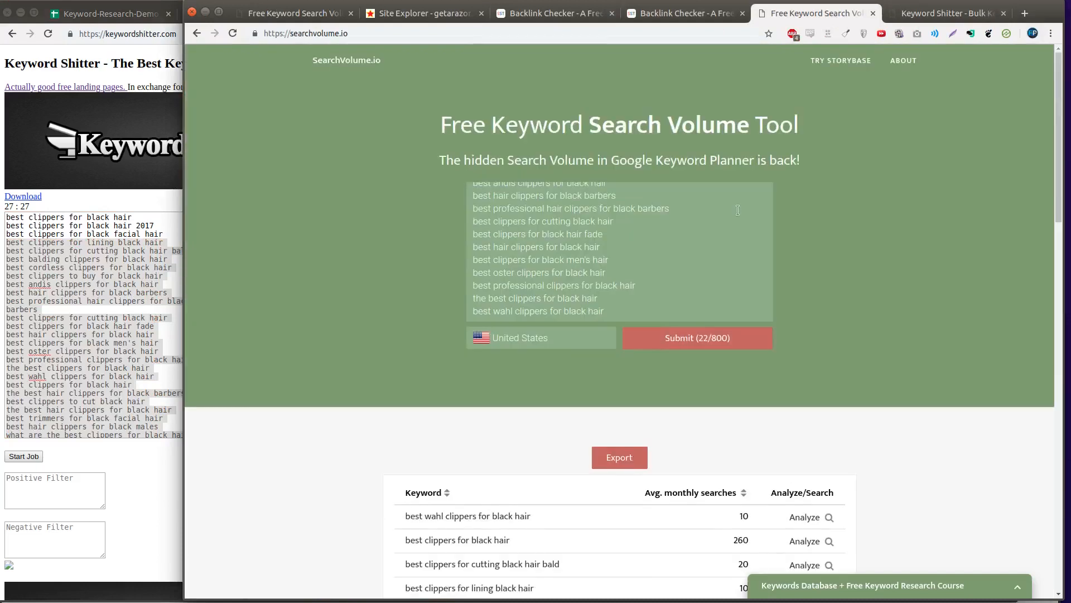
{"action": "key", "text": "ctrl+a"}
{"action": "key", "text": "ctrl+v"}
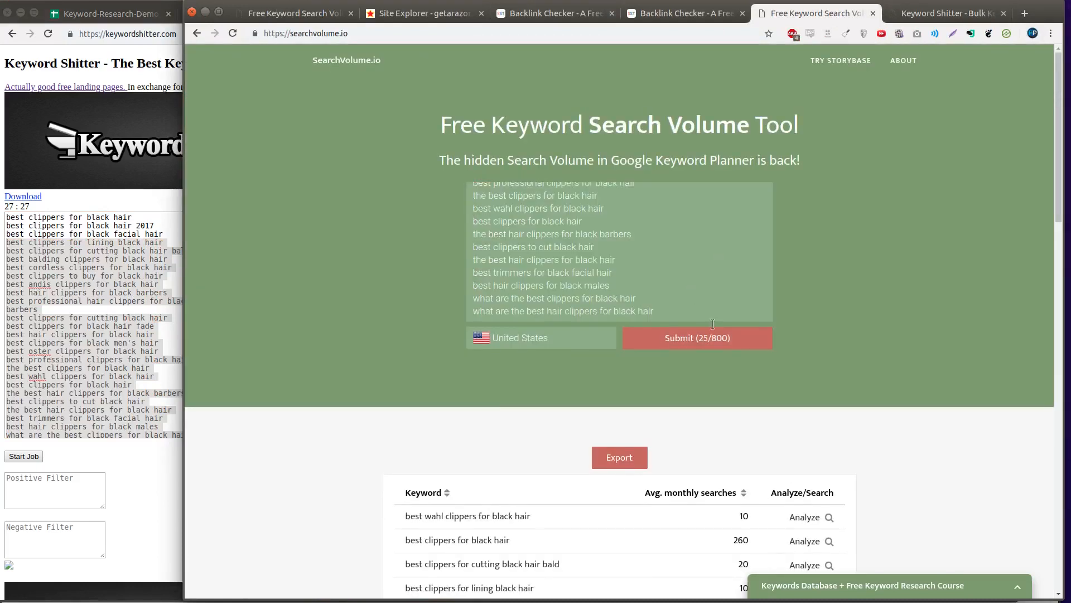
{"action": "left_click", "coordinate": [713, 342]}
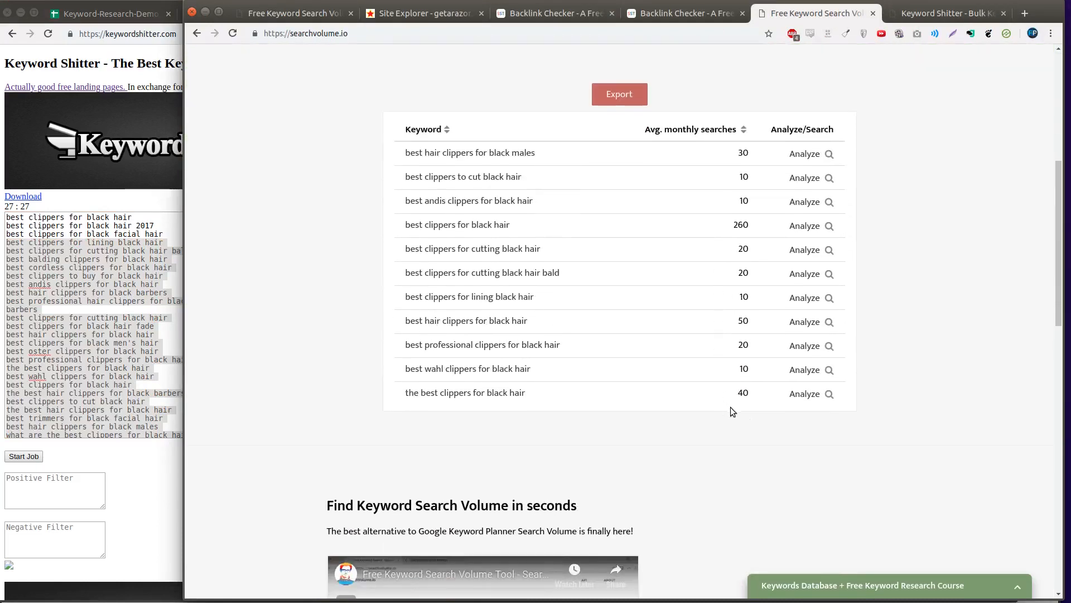
{"action": "left_click_drag", "start_coordinate": [782, 415], "coordinate": [401, 132]}
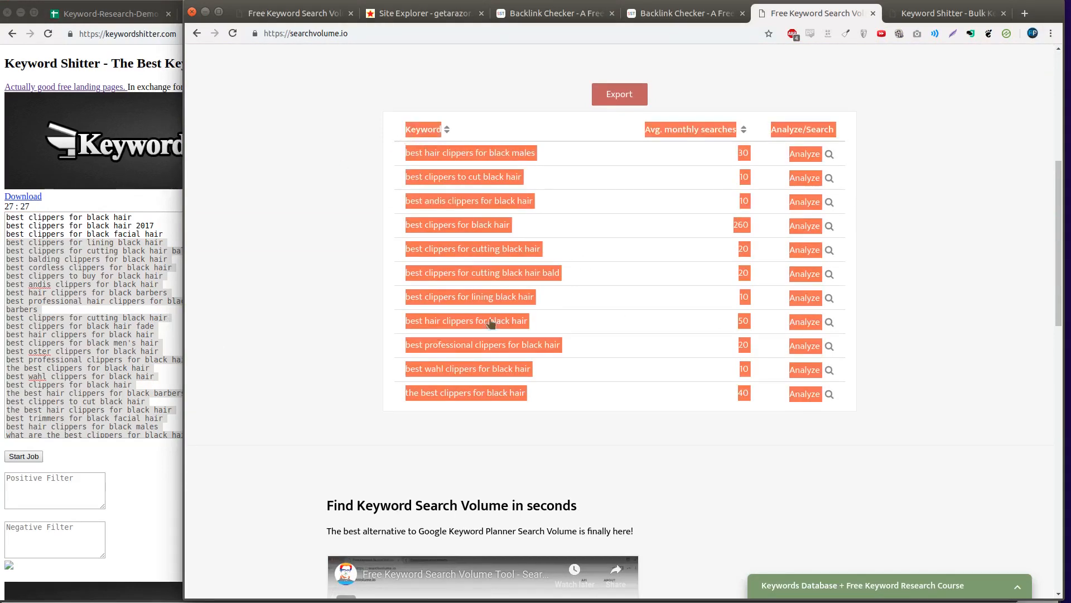
{"action": "right_click", "coordinate": [558, 278]}
- Copy the SearchVolume.io results and paste them into the sheet at A13
{"action": "left_click", "coordinate": [580, 368]}
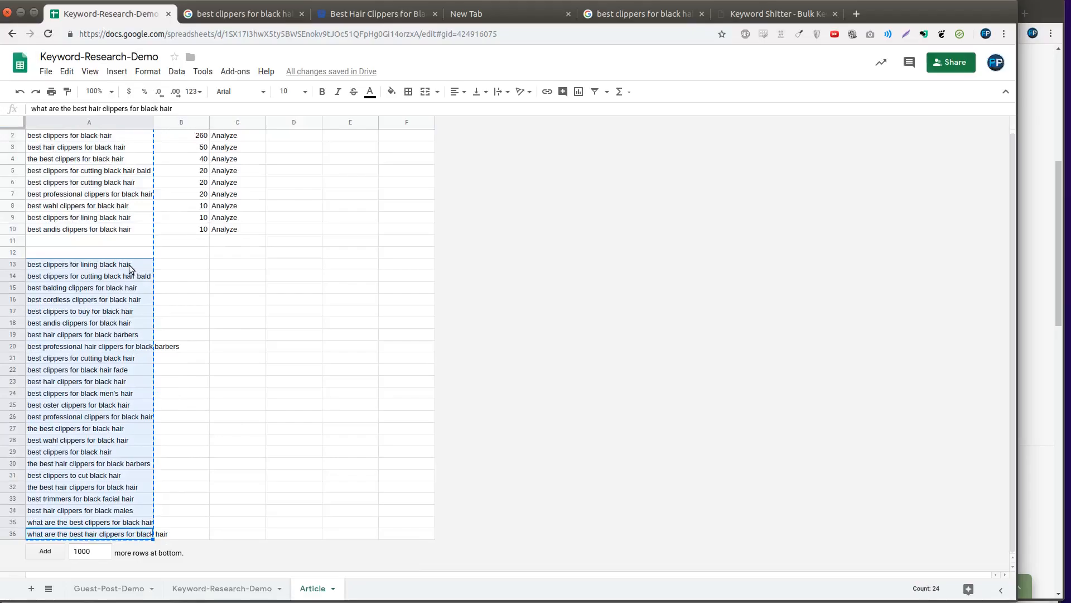
{"action": "key", "text": "Delete"}
{"action": "key", "text": "Down"}
{"action": "key", "text": "ctrl+Up"}
{"action": "left_click", "coordinate": [129, 265]}
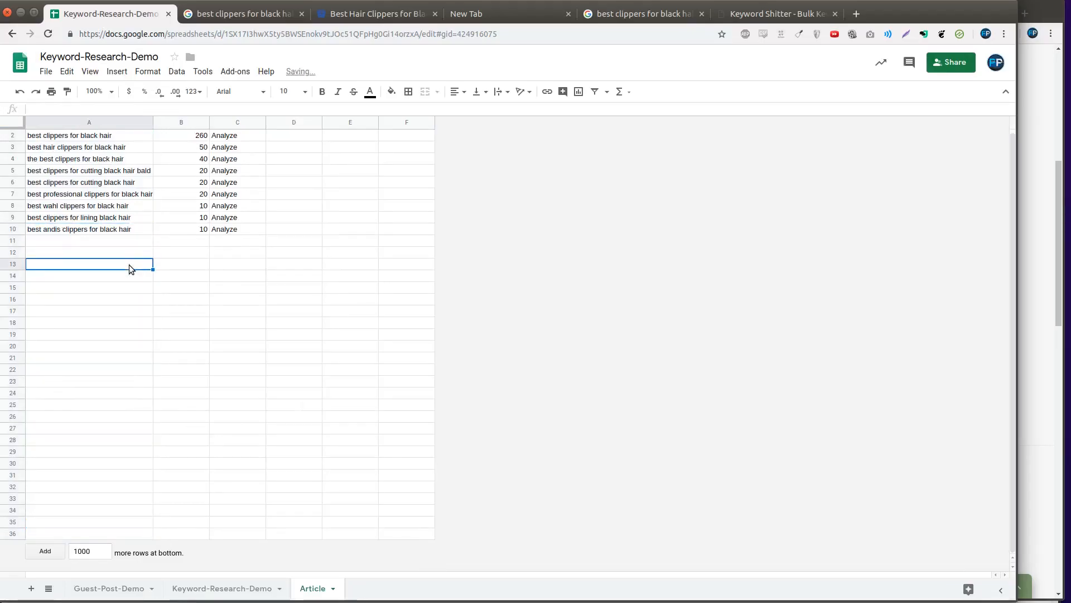
{"action": "key", "text": "ctrl+v"}
- Sort the pasted keyword table by monthly searches, highest to lowest
{"action": "left_click_drag", "start_coordinate": [129, 278], "coordinate": [121, 391]}
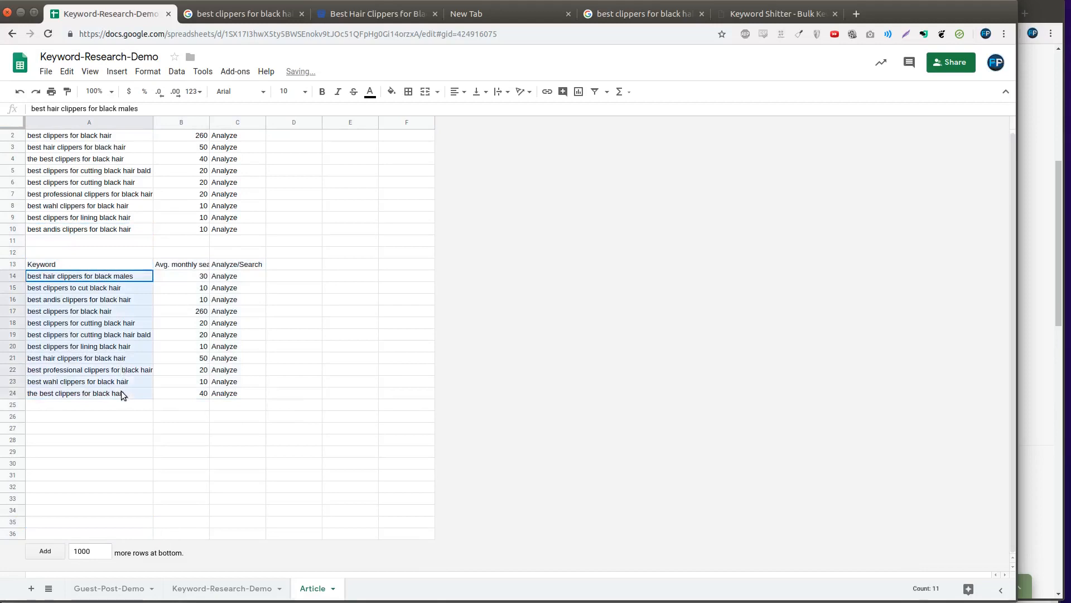
{"action": "left_click", "coordinate": [112, 223]}
{"action": "left_click_drag", "start_coordinate": [112, 222], "coordinate": [112, 147]}
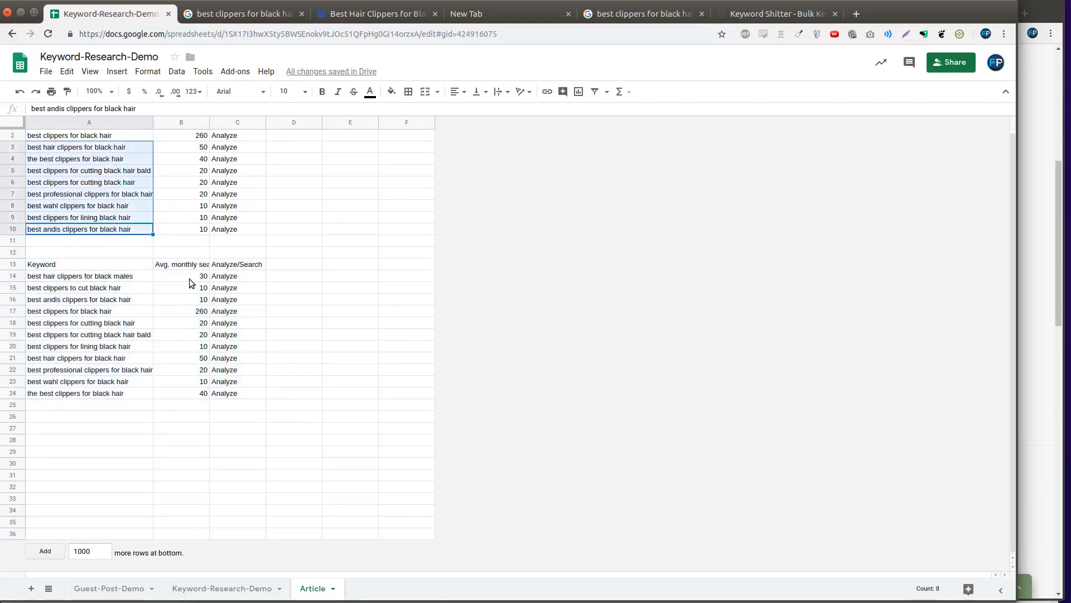
{"action": "left_click_drag", "start_coordinate": [128, 136], "coordinate": [137, 229]}
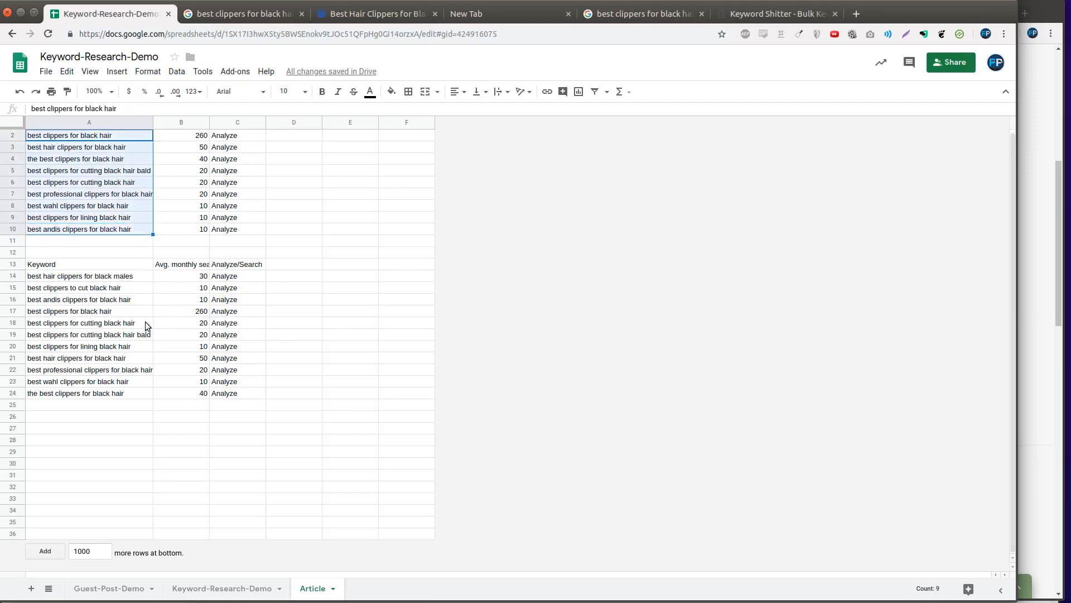
{"action": "left_click", "coordinate": [222, 391]}
{"action": "left_click_drag", "start_coordinate": [221, 392], "coordinate": [88, 280]}
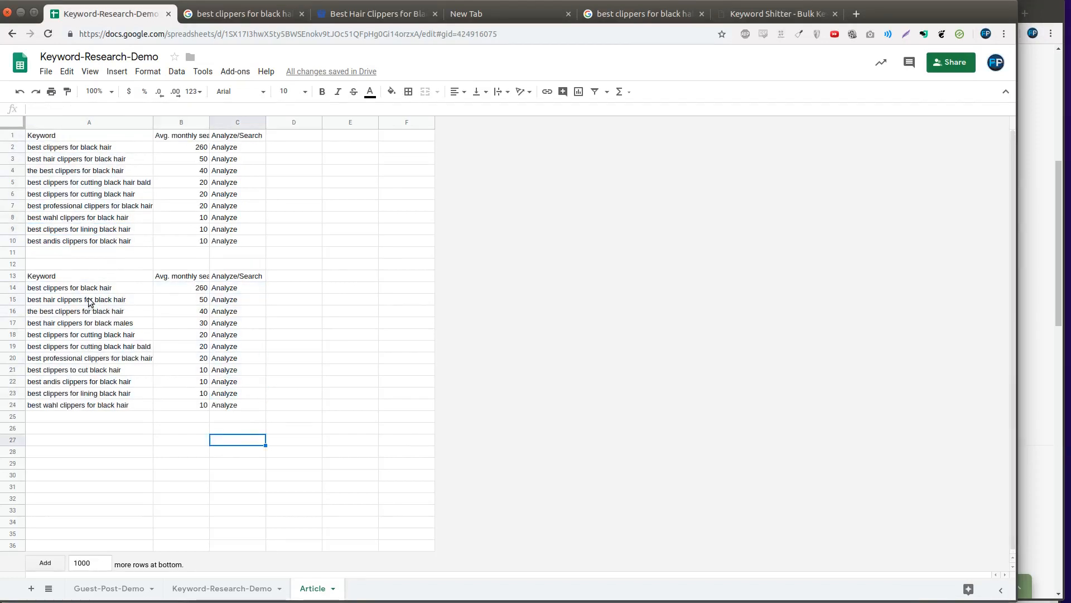
{"action": "left_click_drag", "start_coordinate": [92, 287], "coordinate": [94, 410]}
{"action": "left_click", "coordinate": [85, 451]}
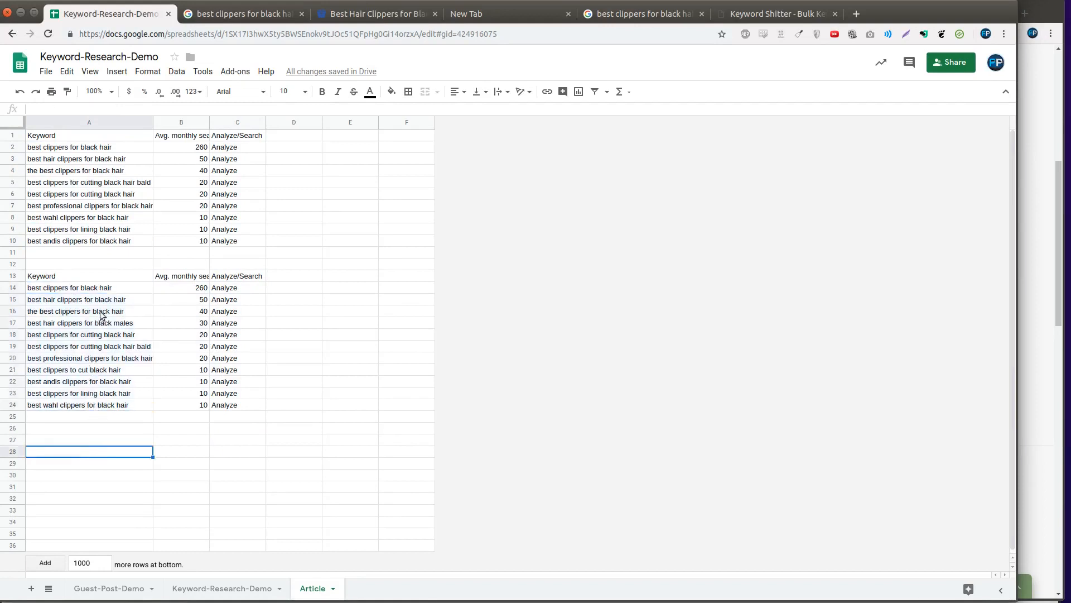
- Delete rows 1–12 so the refreshed table sits at the top of the sheet
{"action": "left_click", "coordinate": [101, 262]}
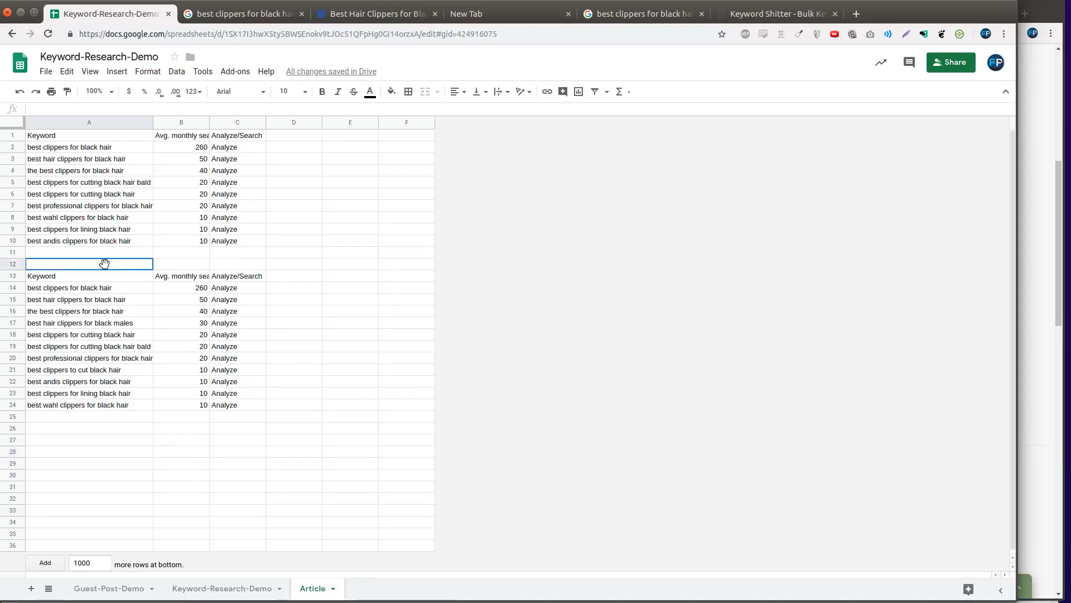
{"action": "left_click", "coordinate": [22, 263]}
{"action": "left_click_drag", "start_coordinate": [23, 263], "coordinate": [14, 137]}
{"action": "right_click", "coordinate": [175, 207]}
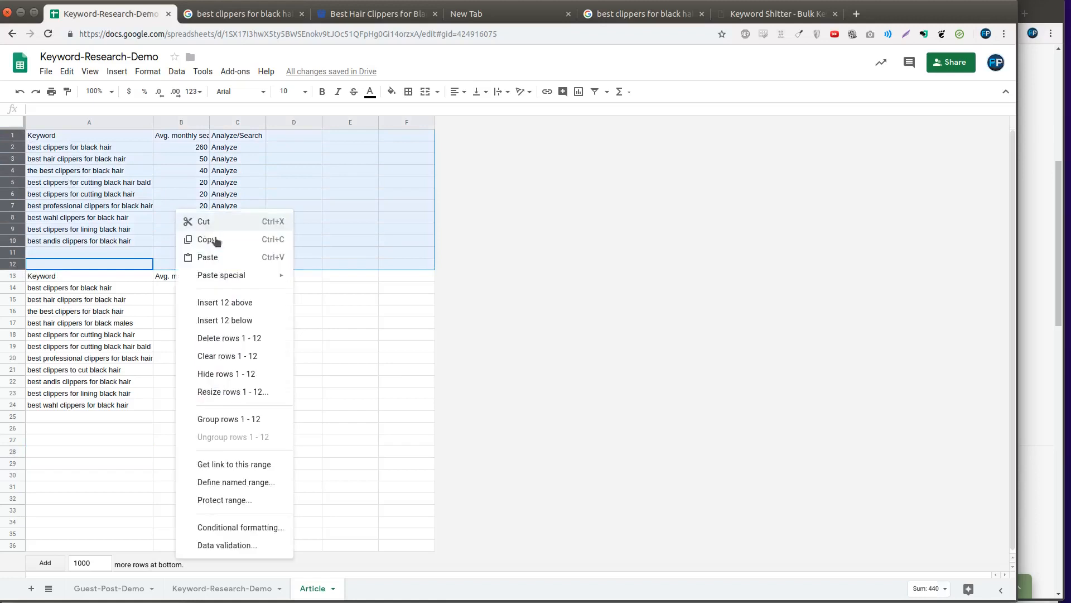
{"action": "left_click", "coordinate": [206, 337]}
{"action": "left_click", "coordinate": [180, 309]}
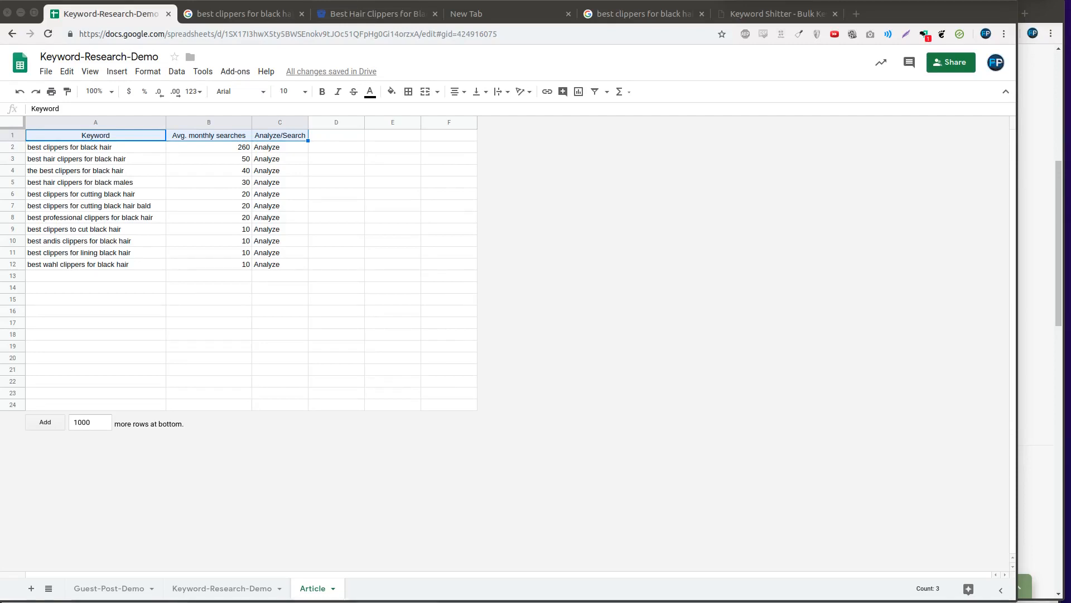
- Paste all 36 Keyword Shitter ideas into column A starting at A15
{"action": "left_click", "coordinate": [761, 14]}
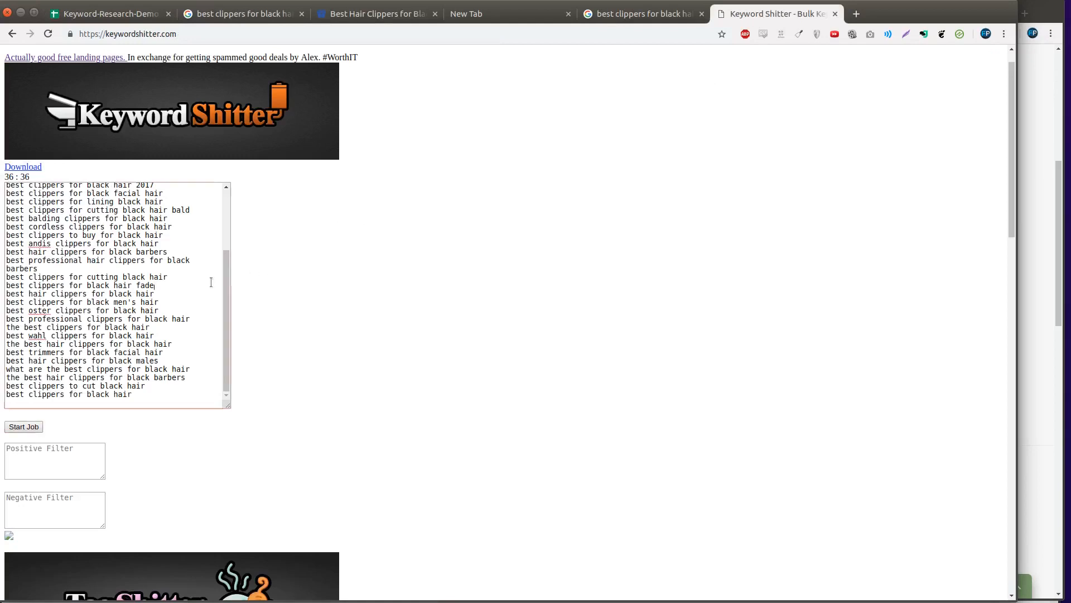
{"action": "key", "text": "ctrl+a"}
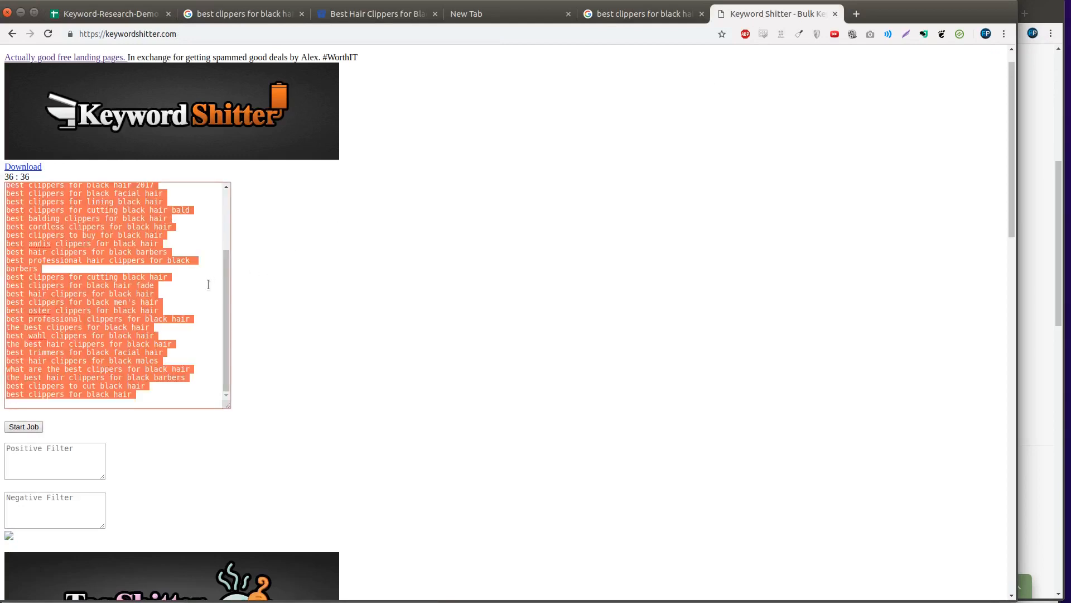
{"action": "left_click", "coordinate": [115, 19]}
{"action": "left_click", "coordinate": [59, 303]}
{"action": "type", "text": "best clippers for black hair best hair clippers for black hair the best clippers for black hair best hair clippers for black males best clippers for cutting black hair best clippers for cutting black hair bald best professional clippers for black hair best clippers to cut black hair best andis clippers for black hair best clippers for lining black hair best wahl clippers for black hair best clippers for black hair 2017 best clippers for black facial hair best clippers for lining black hair best clippers for cutting black hair bald best balding clippers for black hair best cordless clippers for black hair best clippers to buy for black hair best andis clippers for black hair best hair clippers for black barbers best professional hair clippers for black barbers best clippers for cutting black hair best clippers for black hair fade best hair clippers for black hair best clippers for black men's hair best oster clippers for black hair best professional clippers for black hair the best clippers for black hair best wahl clippers for black hair the best hair clippers for black hair best trimmers for black facial hair best hair clippers for black males what are the best clippers for black hair the best hair clippers for black barbers best clippers to cut black hair best clippers for black hair"}
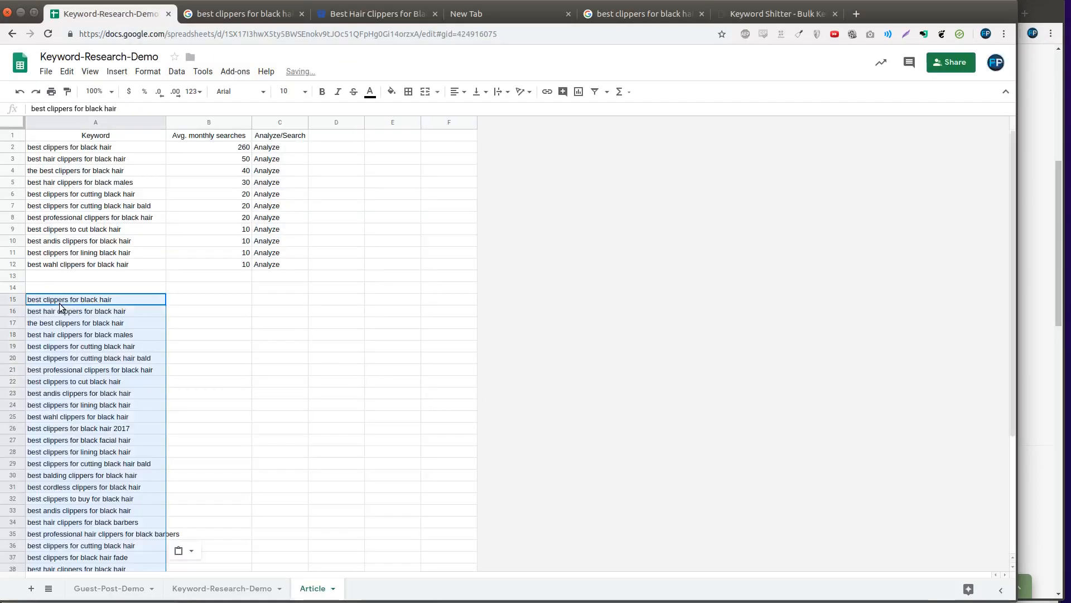
{"action": "scroll", "coordinate": [89, 374], "scroll_direction": "down", "scroll_amount": 3}
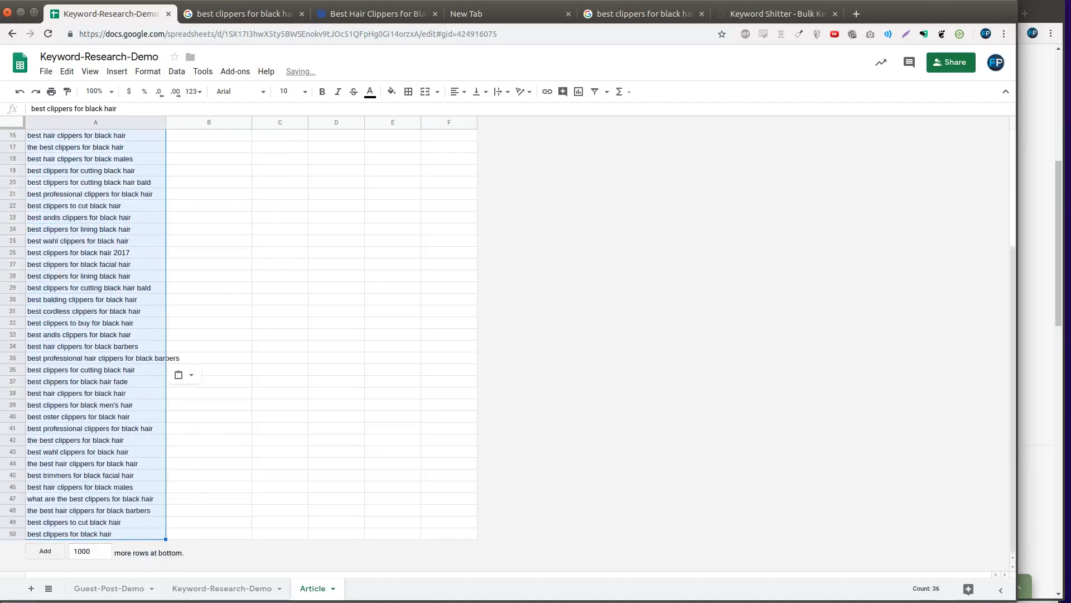
- Insert two empty rows below row 50
{"action": "left_click_drag", "start_coordinate": [13, 522], "coordinate": [12, 534]}
{"action": "right_click", "coordinate": [12, 534]}
{"action": "left_click", "coordinate": [83, 215]}
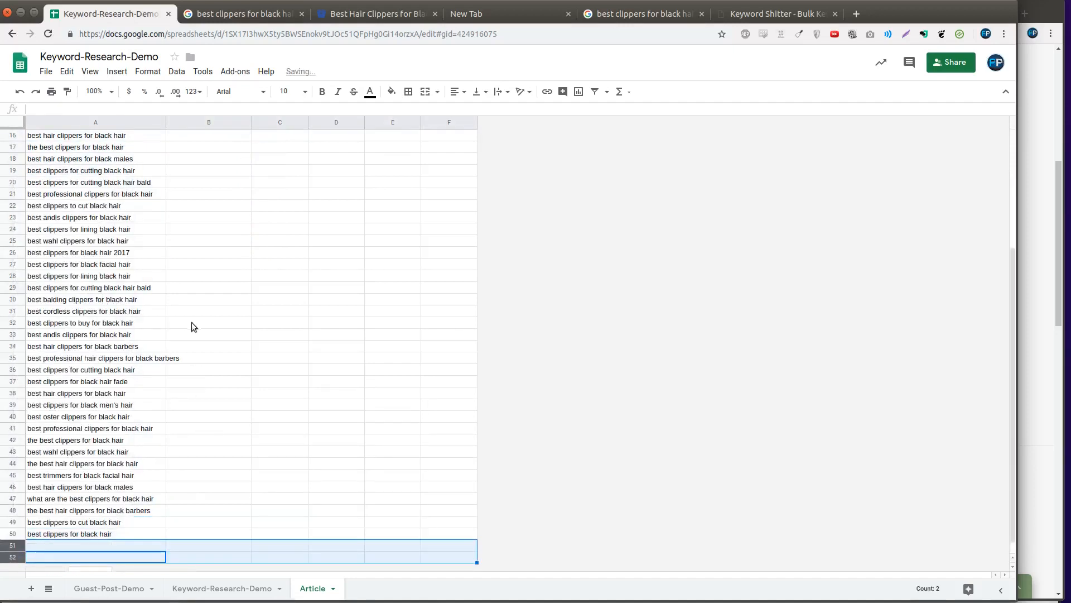
{"action": "left_click", "coordinate": [202, 334]}
{"action": "scroll", "coordinate": [205, 370], "scroll_direction": "up", "scroll_amount": 3}
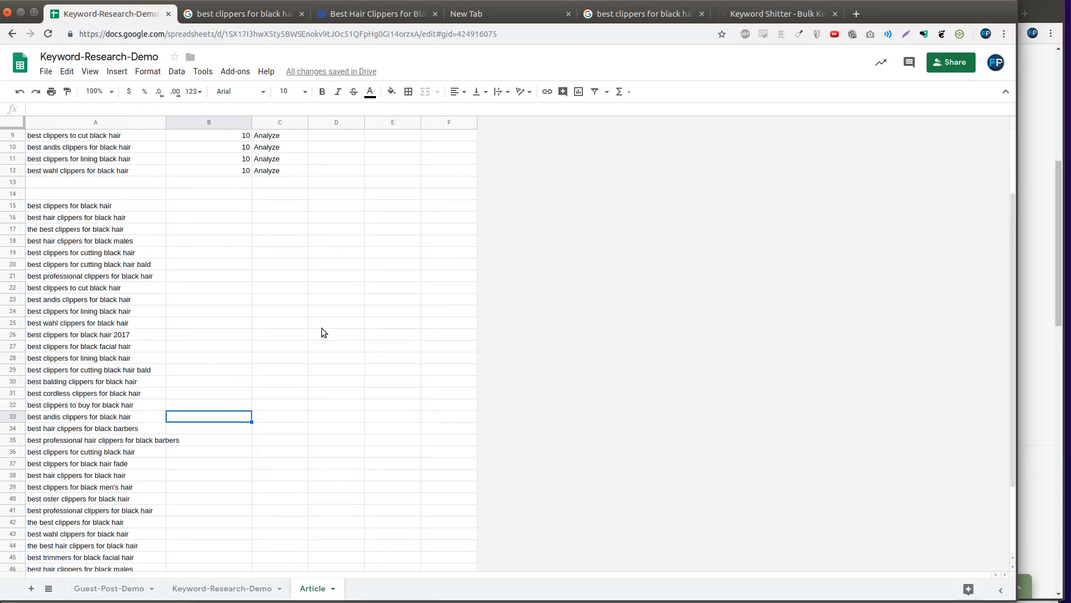
{"action": "scroll", "coordinate": [247, 348], "scroll_direction": "up", "scroll_amount": 3}
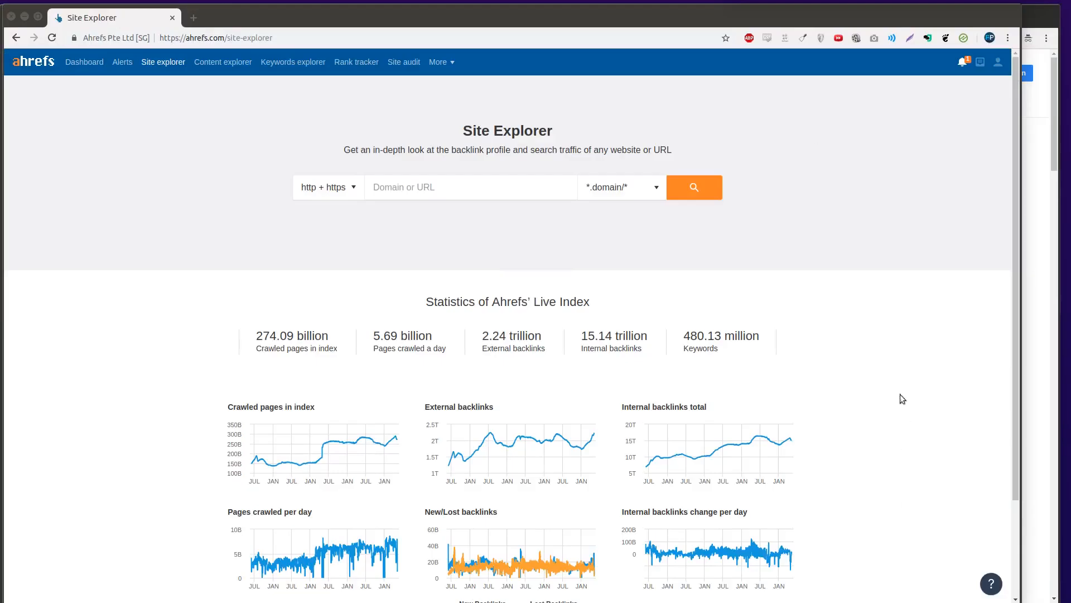
- Open the Hair Clippers Club 'best clippers for black men's hair' result in a new tab
{"action": "left_click", "coordinate": [1045, 434]}
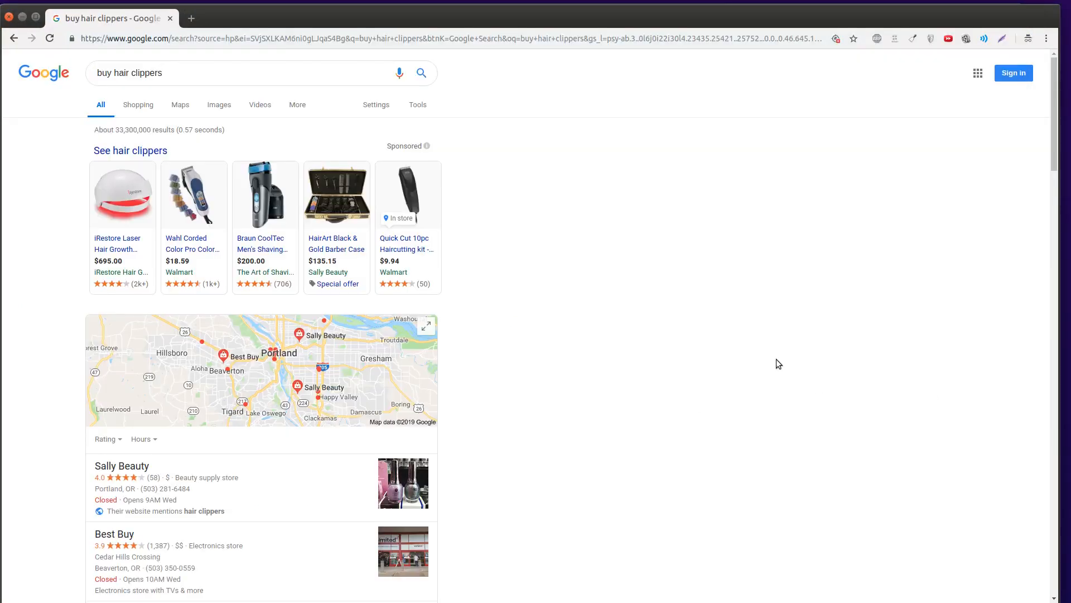
{"action": "left_click_drag", "start_coordinate": [259, 28], "coordinate": [284, 31]}
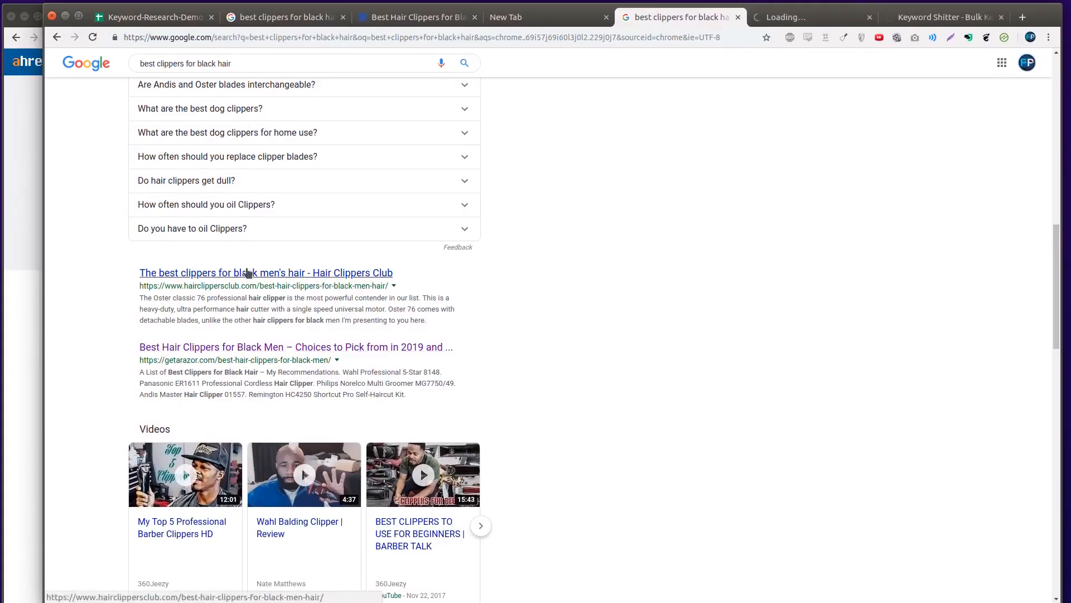
{"action": "middle_click", "coordinate": [251, 273]}
{"action": "left_click", "coordinate": [831, 20]}
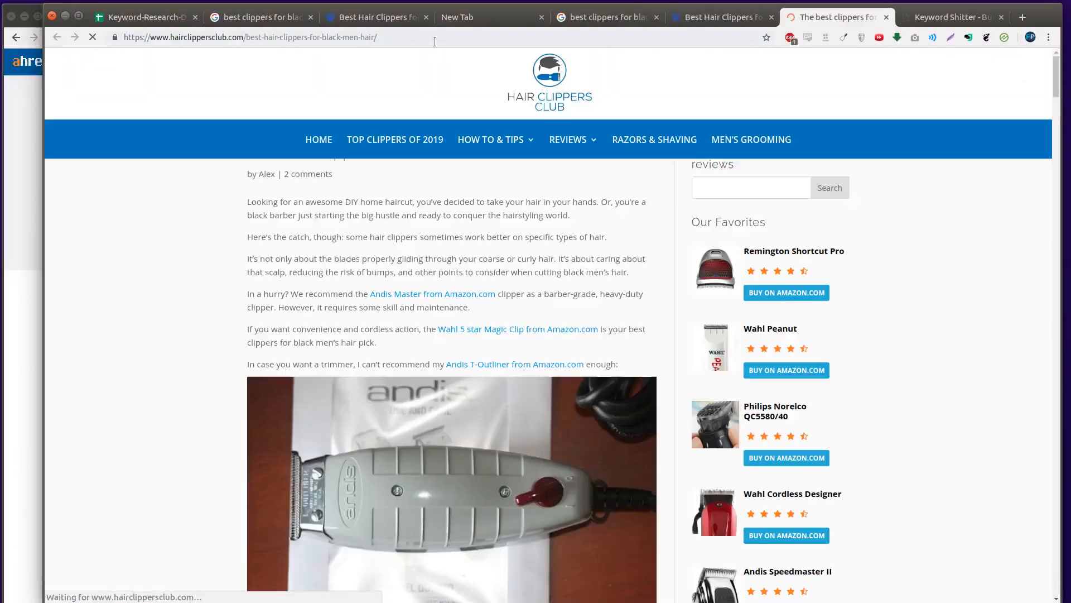
- Paste the article URL into Ahrefs Site Explorer and run the analysis
{"action": "left_click", "coordinate": [26, 275]}
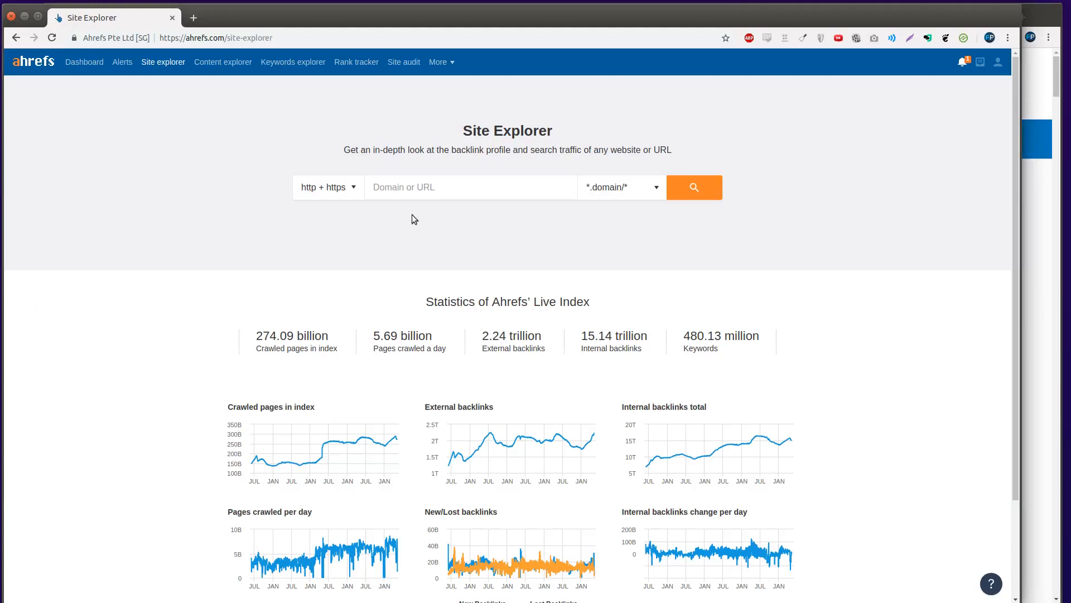
{"action": "left_click", "coordinate": [413, 187]}
{"action": "type", "text": "www.hairclippersclub.com/best-hair-clippers-for-black-men-hair/"}
{"action": "key", "text": "Return"}
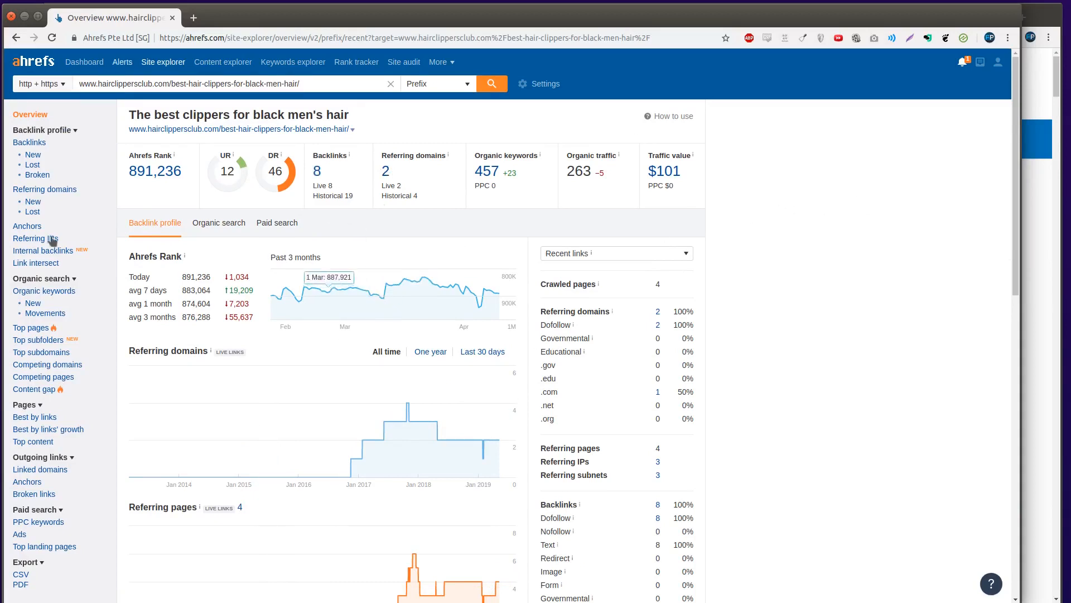
- Open the page's 8-backlink report in a new tab, view it, and return to the overview
{"action": "right_click", "coordinate": [321, 174]}
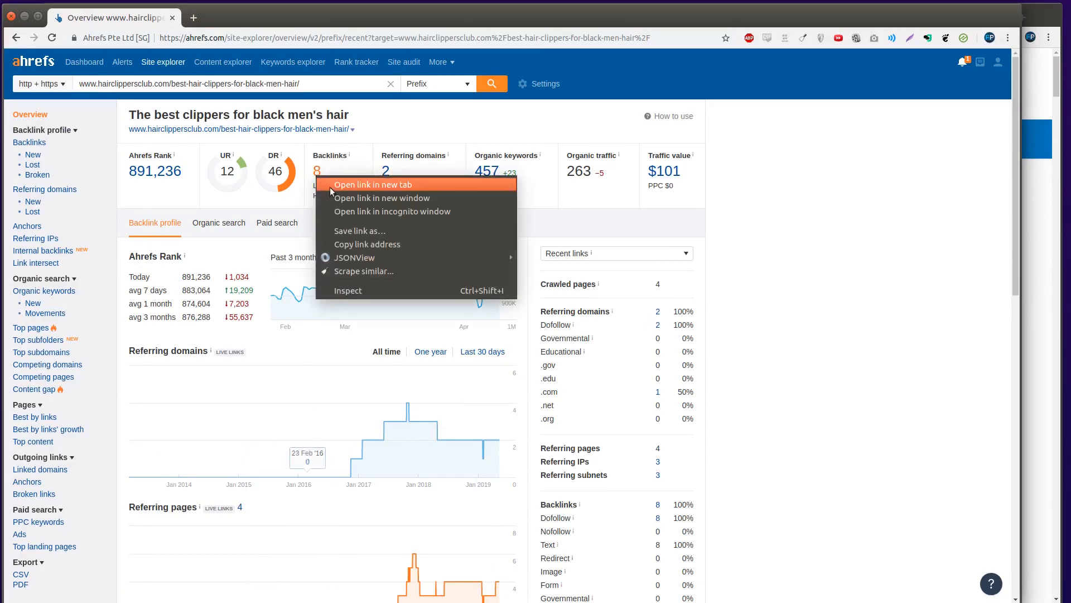
{"action": "left_click", "coordinate": [331, 178]}
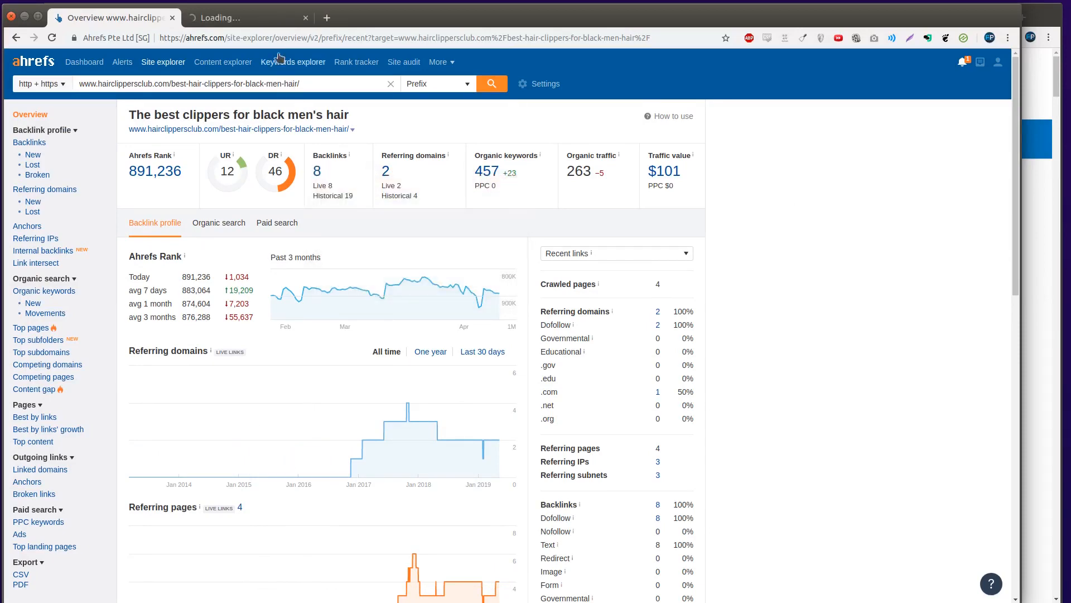
{"action": "left_click", "coordinate": [273, 19]}
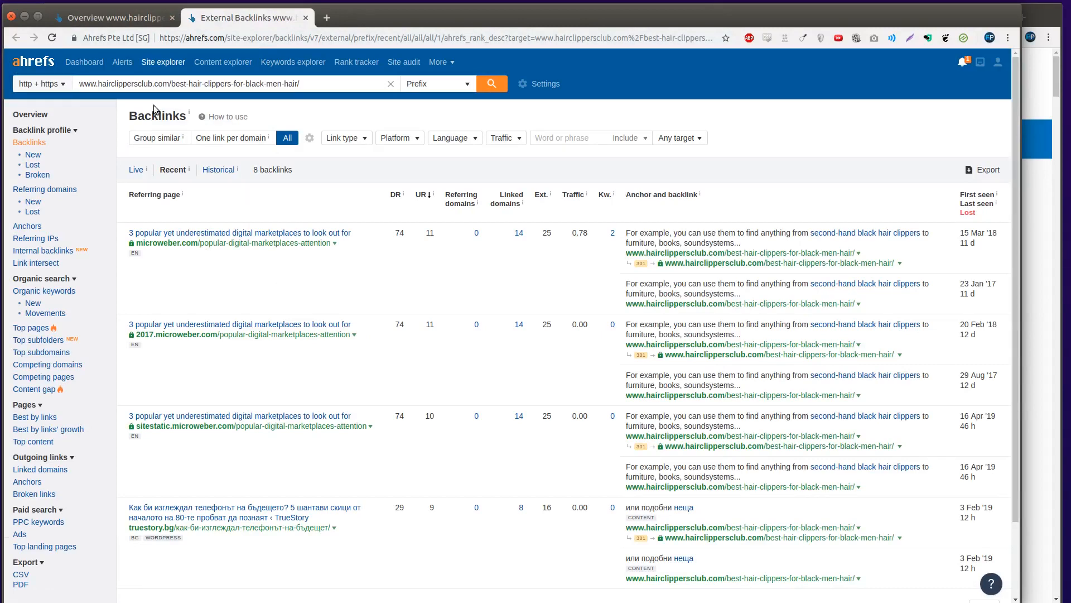
{"action": "left_click", "coordinate": [156, 17]}
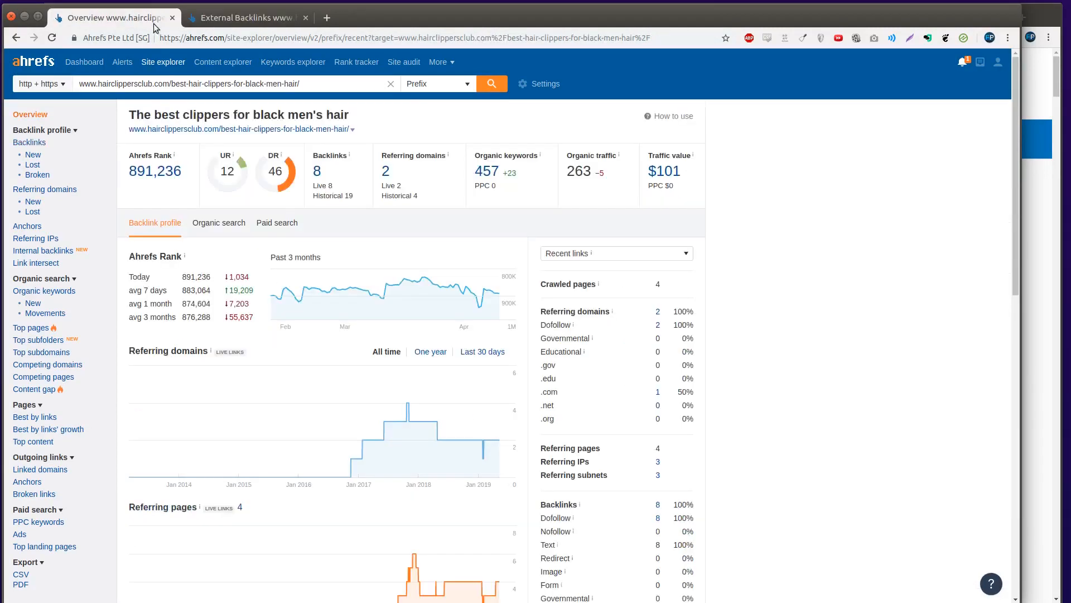
- Open the 457 organic keywords report in a new tab and switch to it
{"action": "right_click", "coordinate": [478, 171]}
{"action": "left_click", "coordinate": [491, 173]}
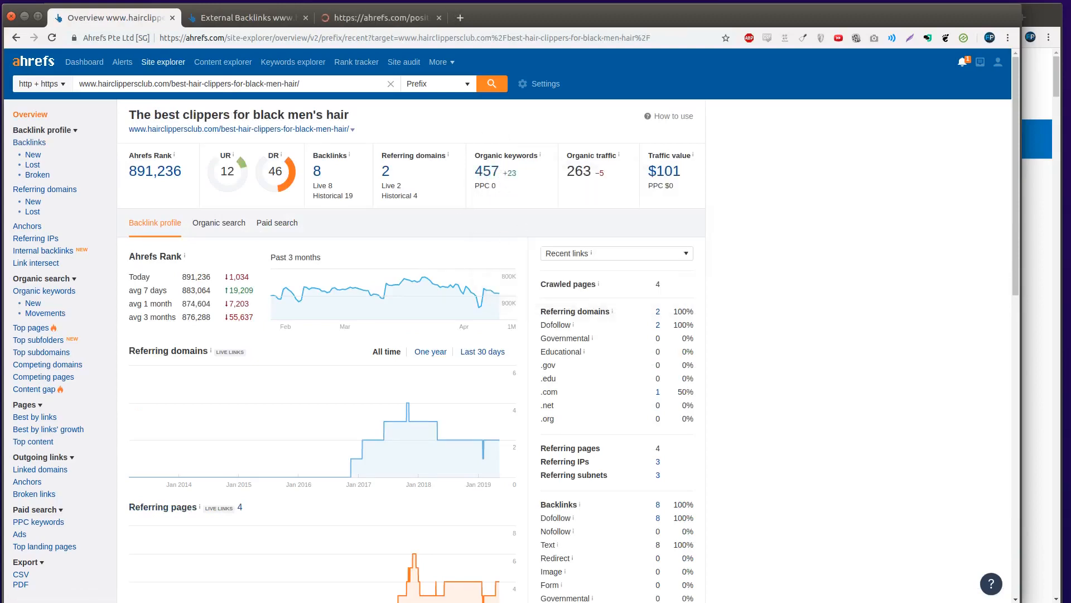
{"action": "left_click", "coordinate": [365, 18]}
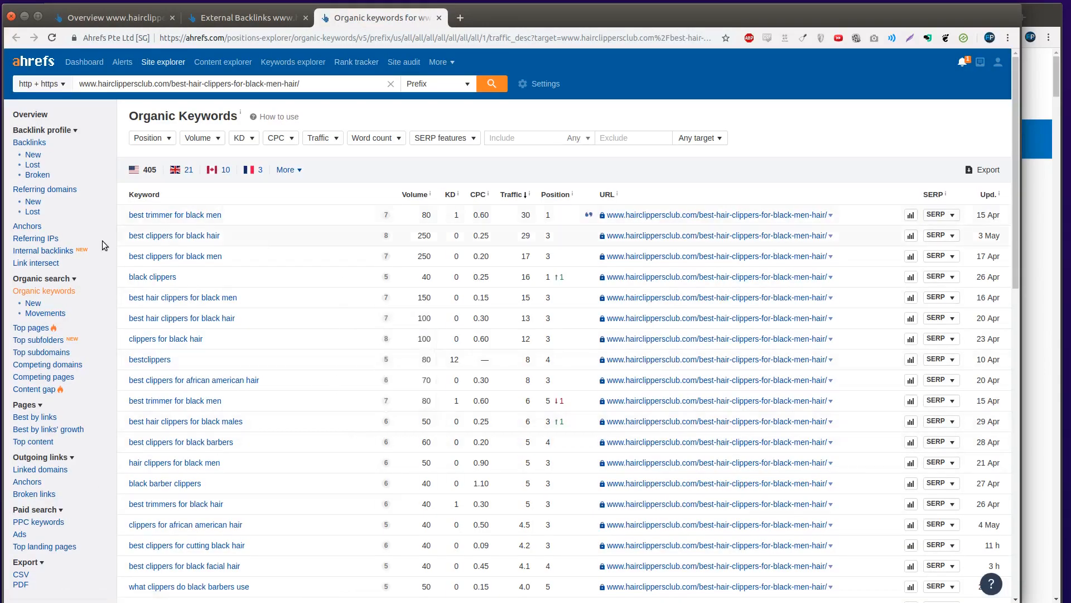
- Select 'best clippers for african american hair' and 'how to cut black boy hair with clippers' in the keyword table
{"action": "triple_click", "coordinate": [280, 375]}
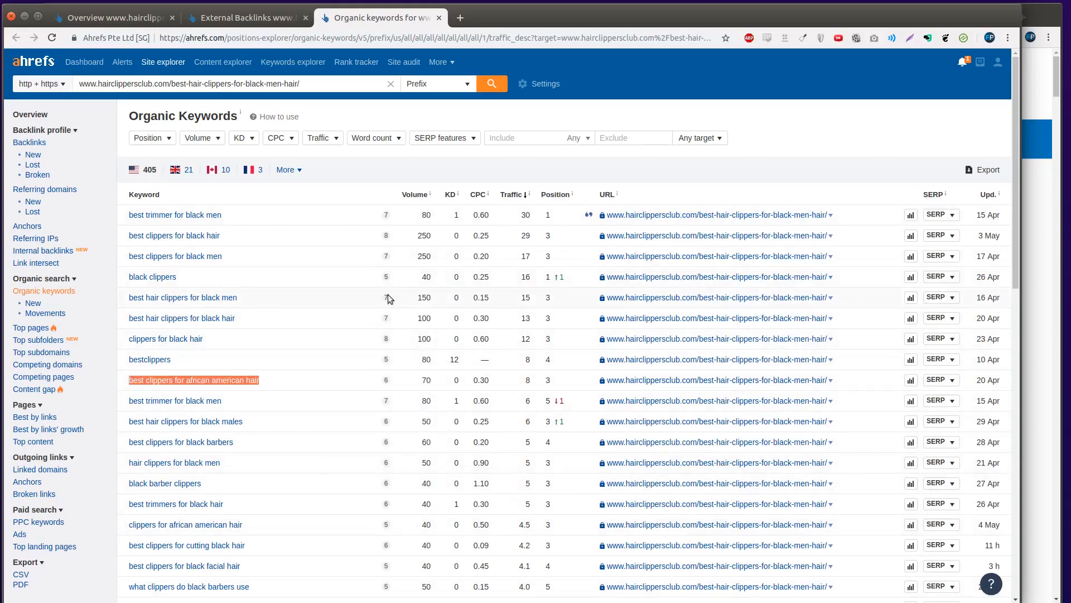
{"action": "scroll", "coordinate": [346, 297], "scroll_direction": "down", "scroll_amount": 6}
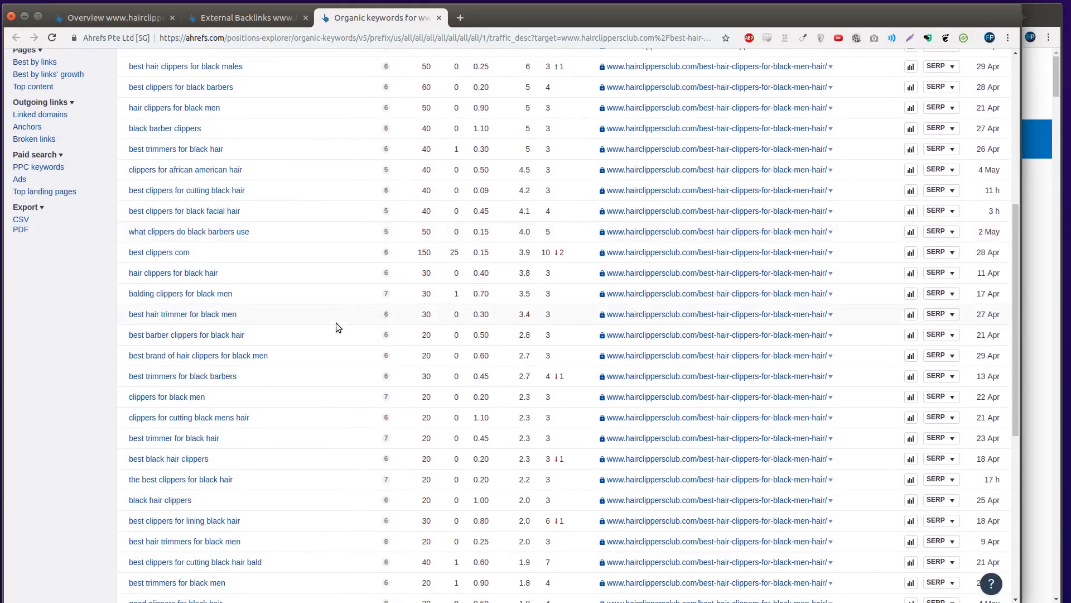
{"action": "scroll", "coordinate": [337, 327], "scroll_direction": "down", "scroll_amount": 6}
{"action": "triple_click", "coordinate": [321, 474]}
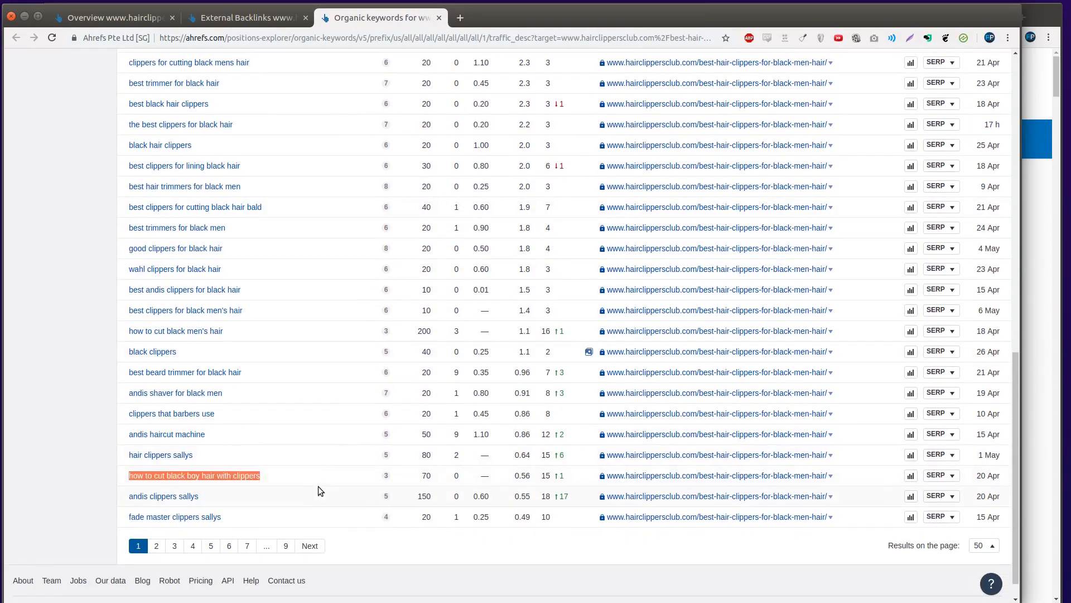
{"action": "scroll", "coordinate": [319, 487], "scroll_direction": "up", "scroll_amount": 15}
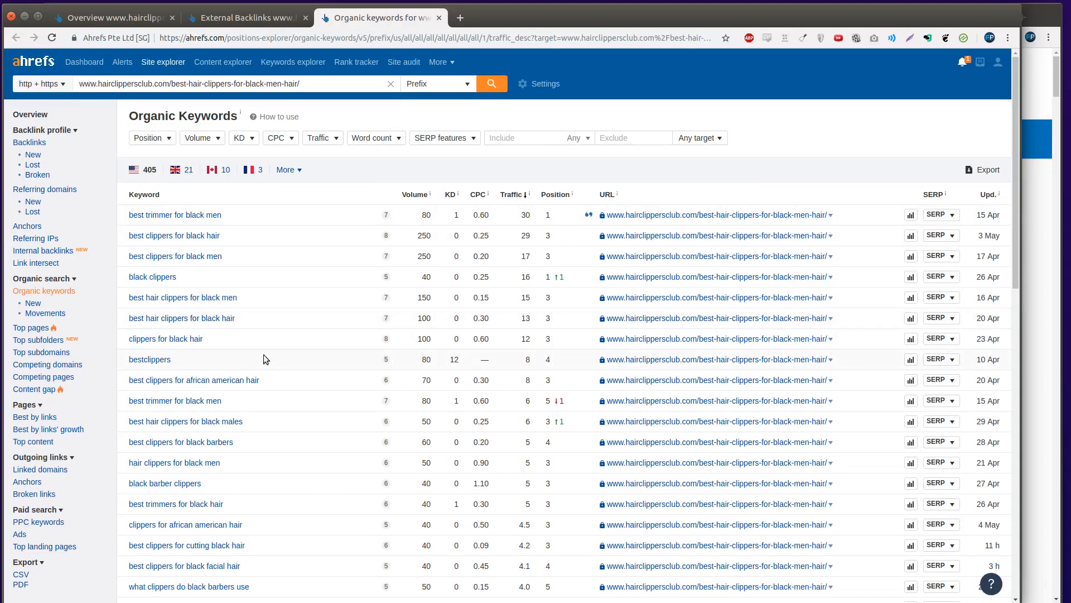
{"action": "scroll", "coordinate": [283, 316], "scroll_direction": "down", "scroll_amount": 15}
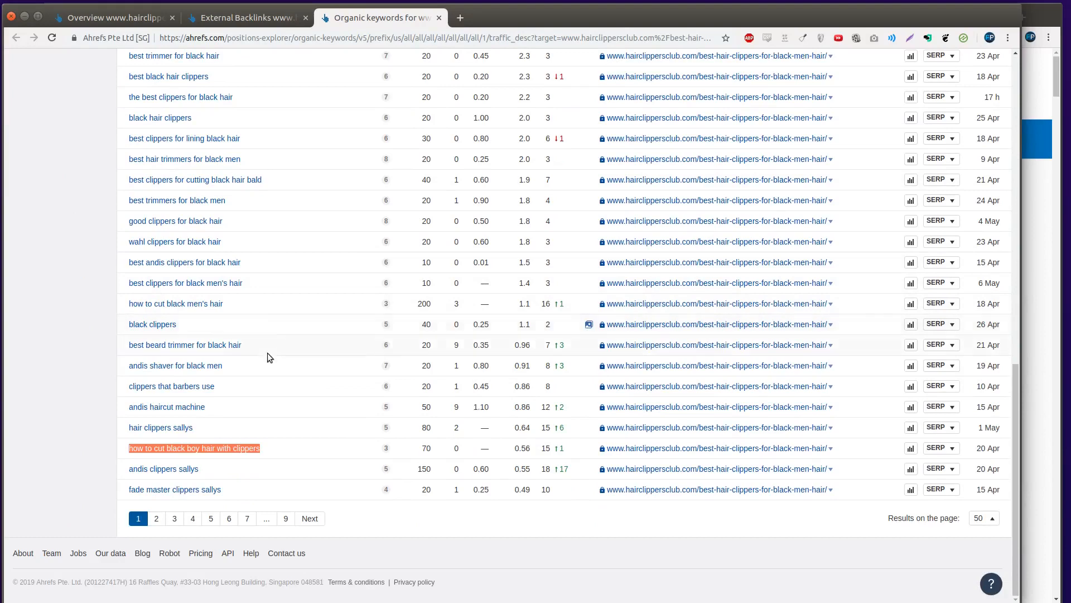
{"action": "scroll", "coordinate": [283, 436], "scroll_direction": "up", "scroll_amount": 15}
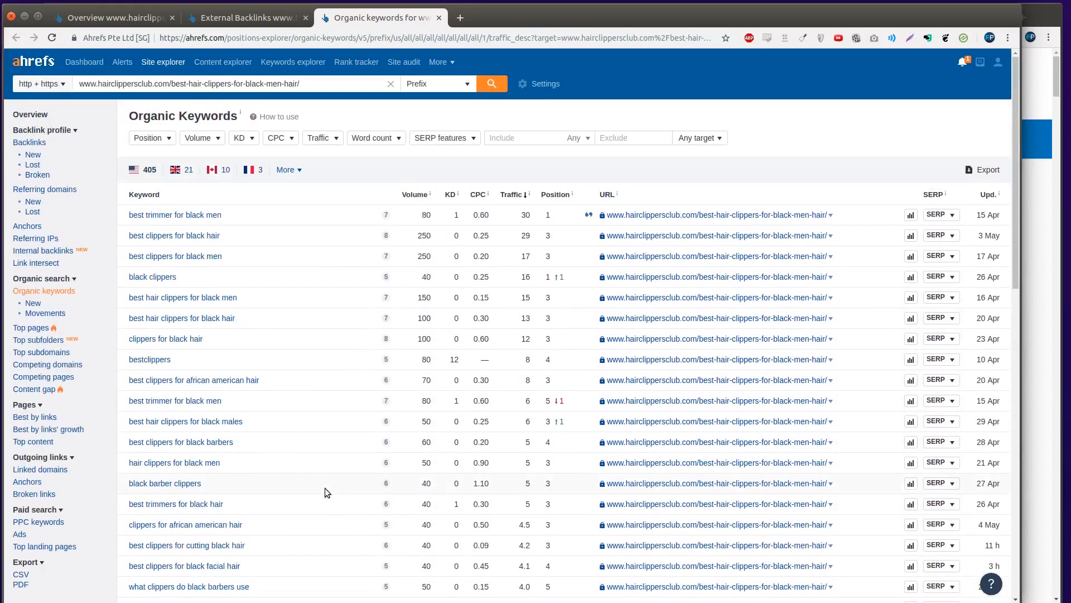